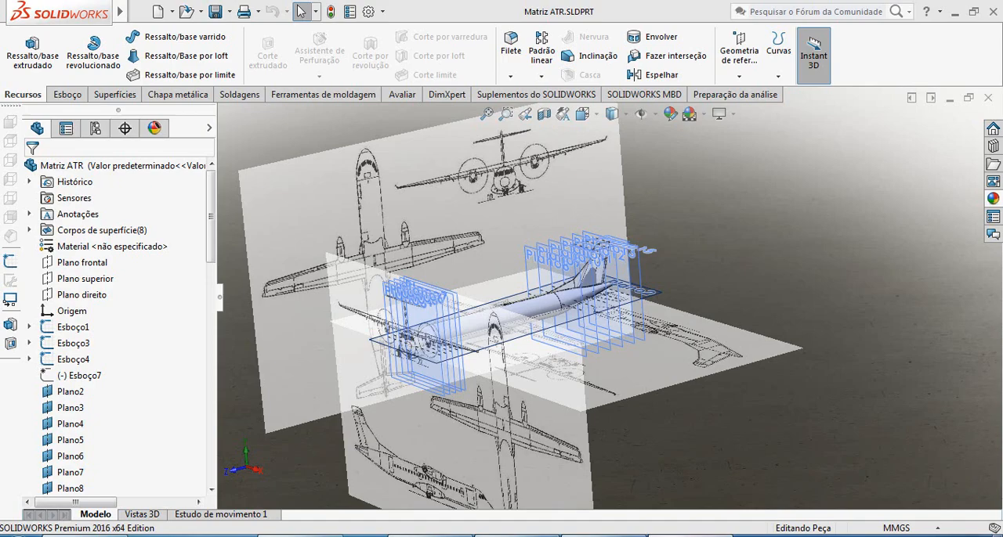
Switch to the ATR Isopor folder, open the reference photo of the three flying aircraft and examine the ATR 600 tails.
key(alt+Tab)
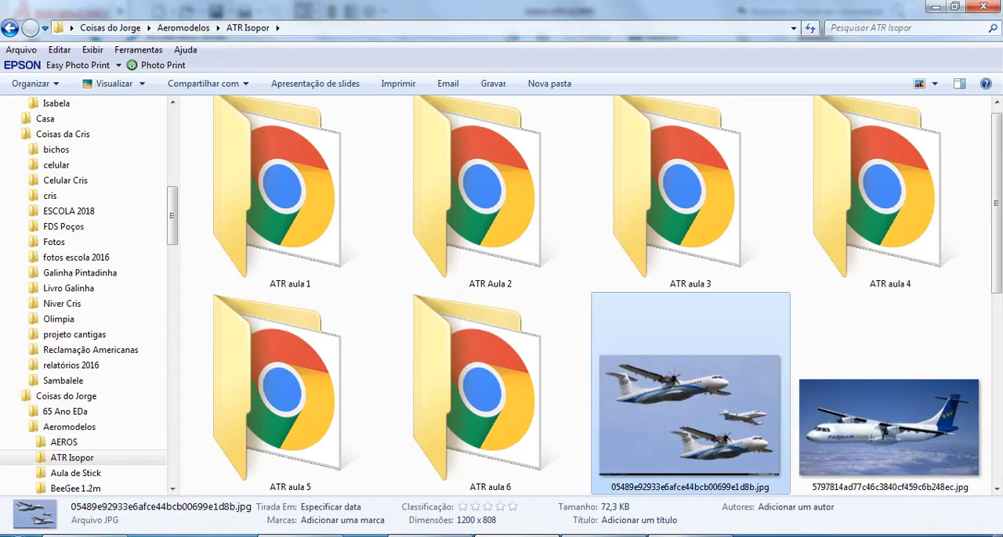
double_click(668, 402)
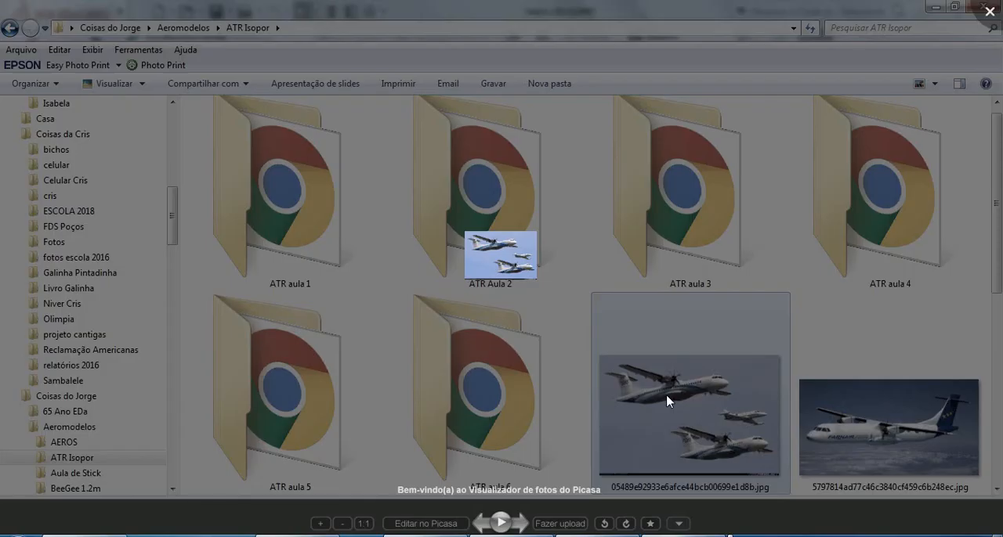
scroll(264, 114, up, 1)
scroll(263, 114, up, 4)
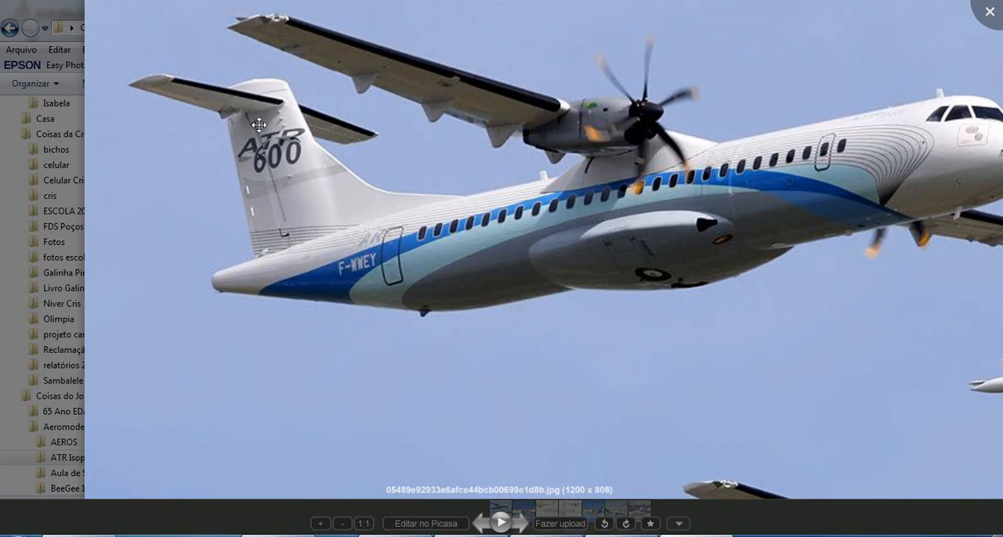
drag(805, 297, 434, 7)
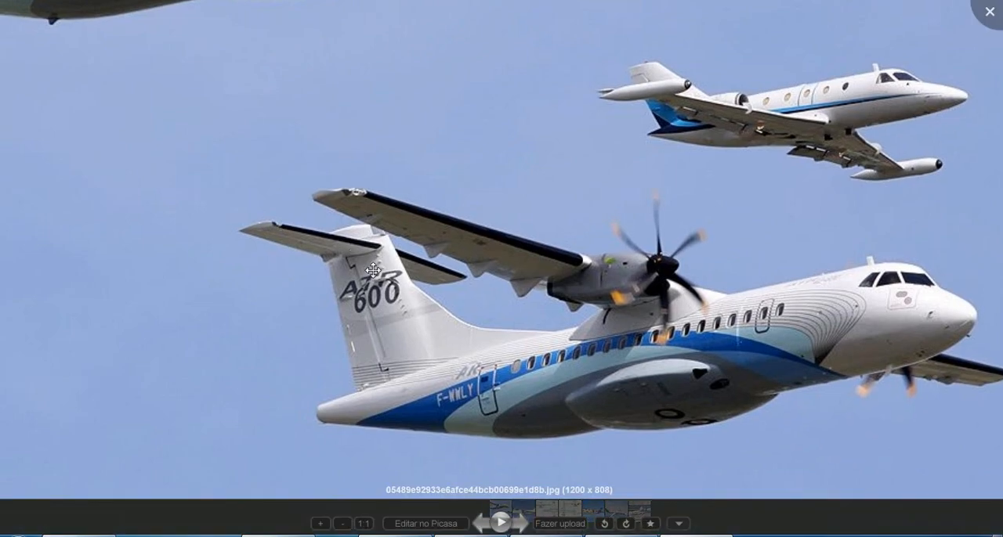
drag(498, 372, 479, 397)
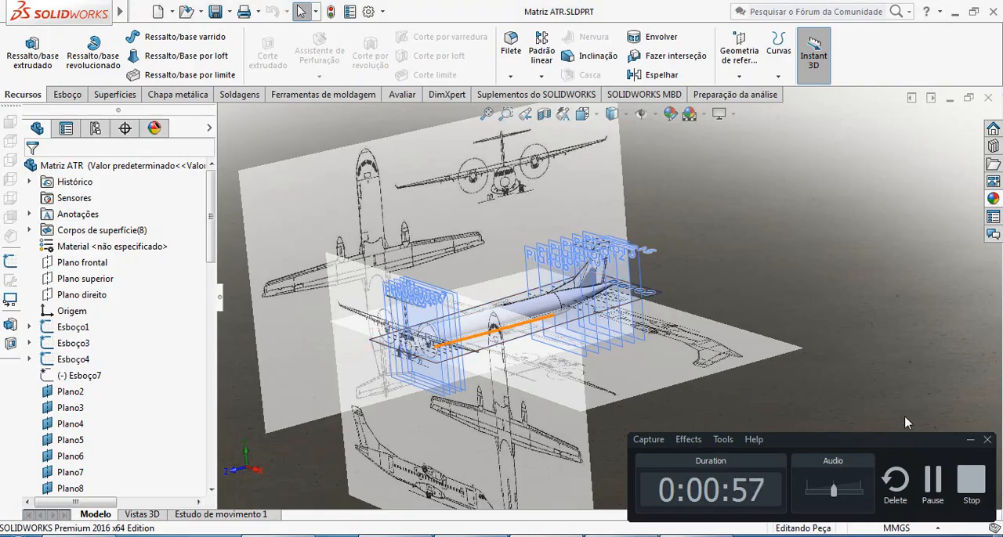
Return to the Matriz ATR part, show it from the right and compare the tail outline with the side blueprint.
click(970, 440)
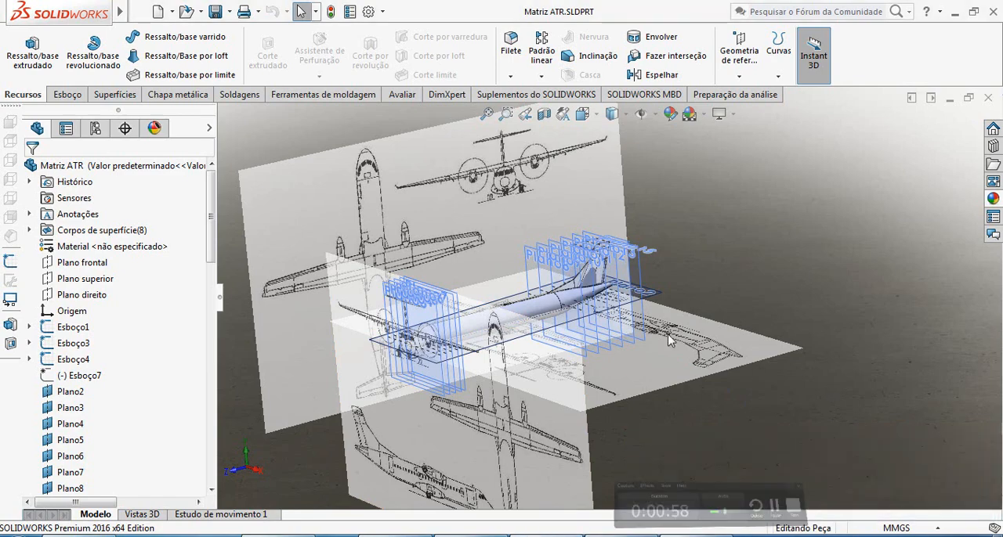
click(598, 115)
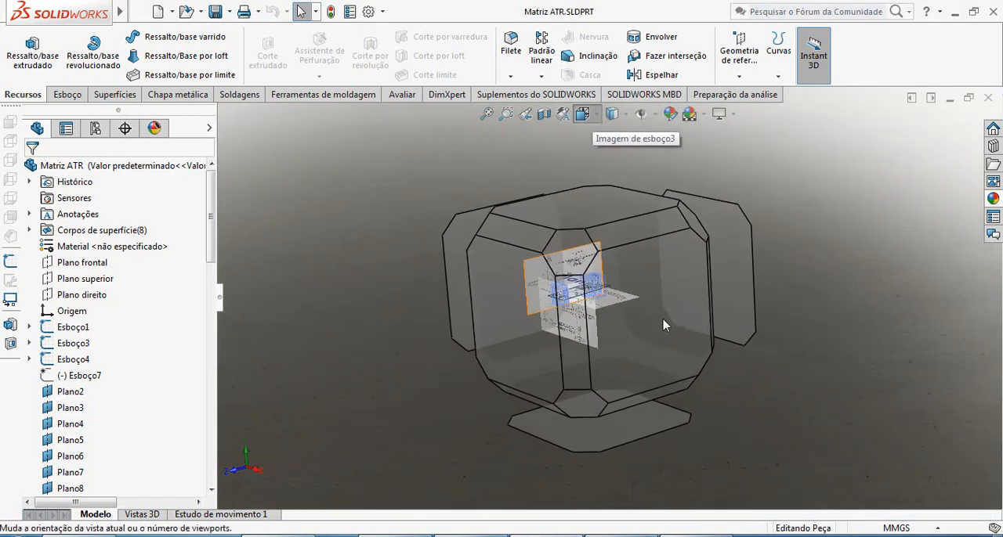
click(616, 318)
scroll(707, 294, down, 8)
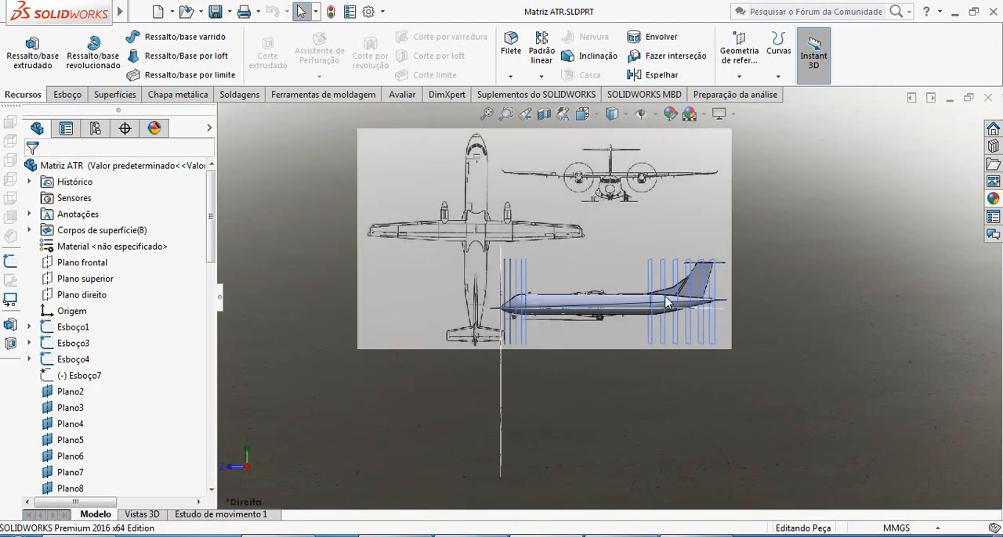
scroll(733, 274, up, 1)
scroll(674, 241, down, 3)
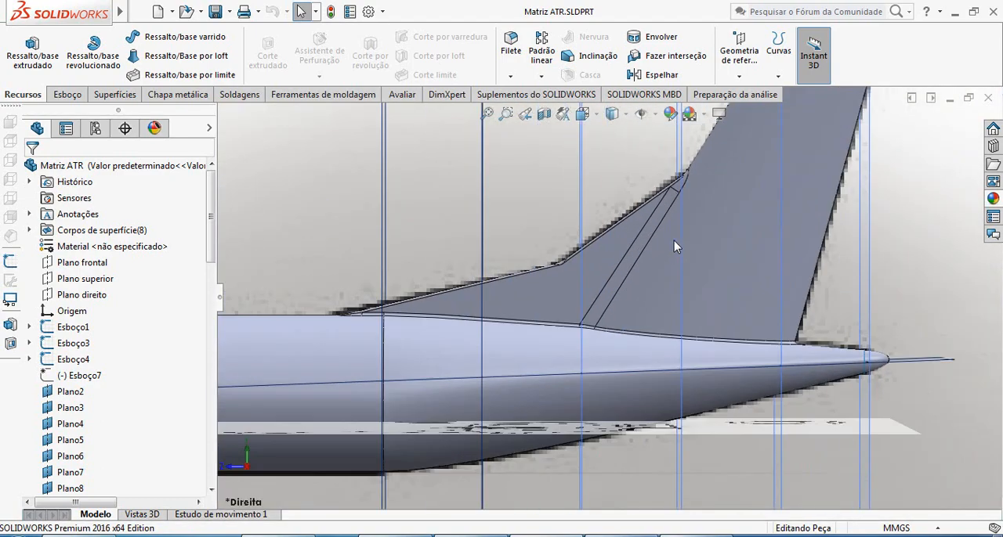
scroll(668, 250, up, 4)
scroll(632, 303, up, 2)
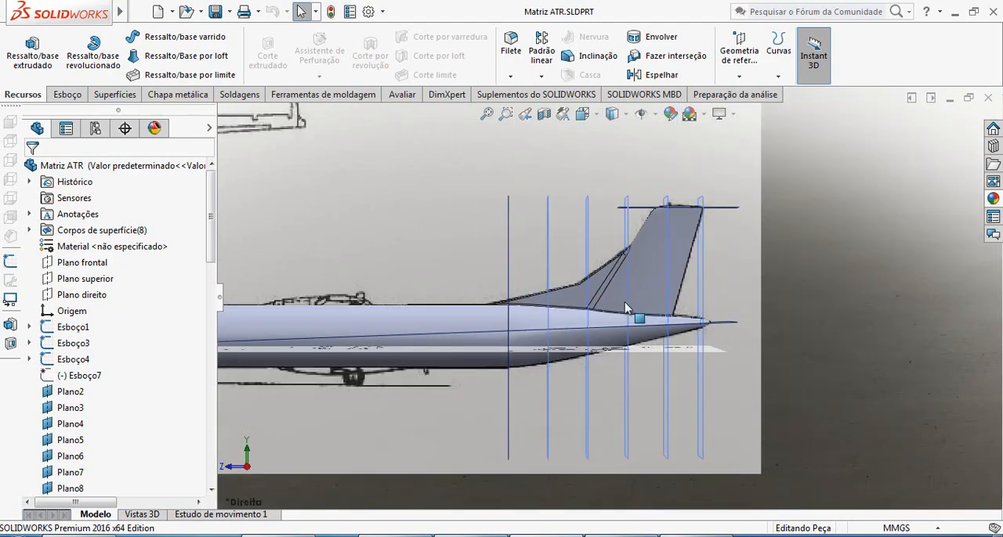
scroll(518, 342, up, 3)
scroll(499, 341, up, 1)
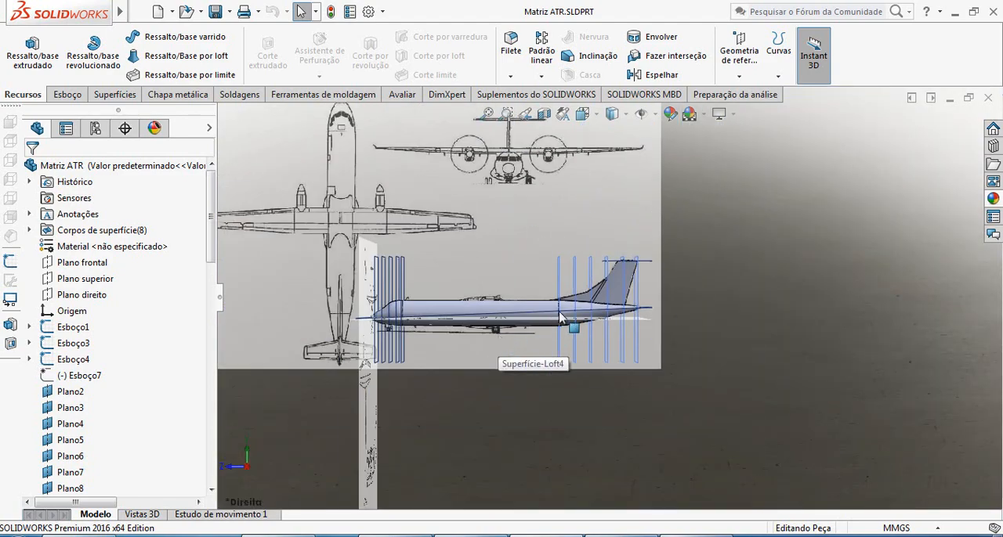
scroll(661, 318, down, 4)
scroll(656, 290, up, 1)
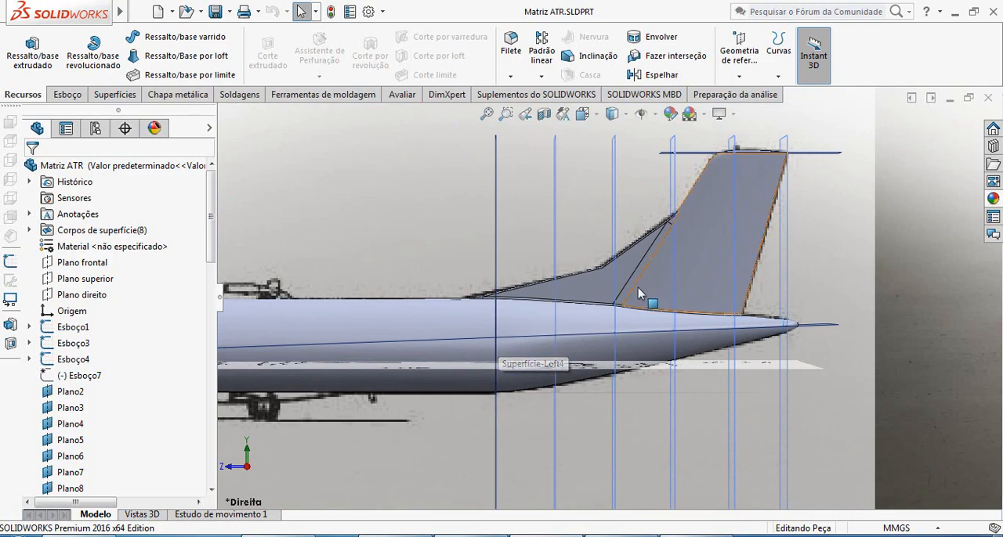
Examine the fillet between the vertical fin and its forward dorsal fin from an angled view.
middle_drag(637, 288, 674, 332)
scroll(656, 259, down, 4)
scroll(658, 257, down, 1)
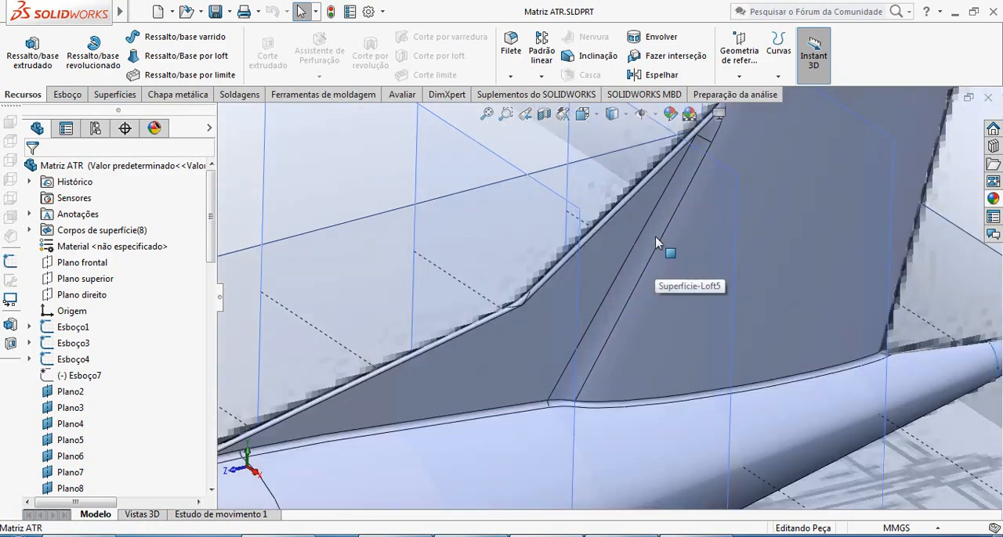
scroll(670, 226, down, 2)
scroll(629, 307, up, 1)
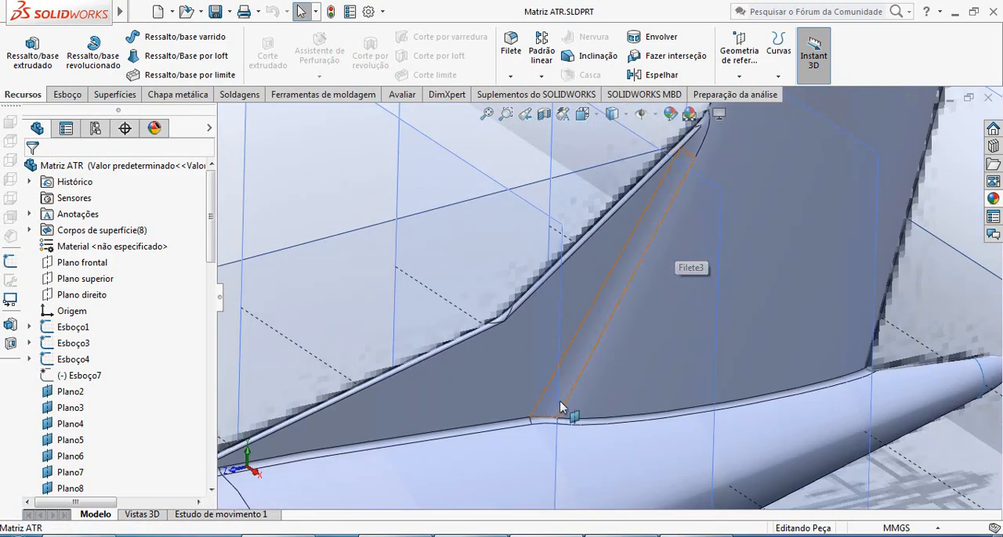
scroll(629, 309, up, 3)
scroll(647, 242, down, 2)
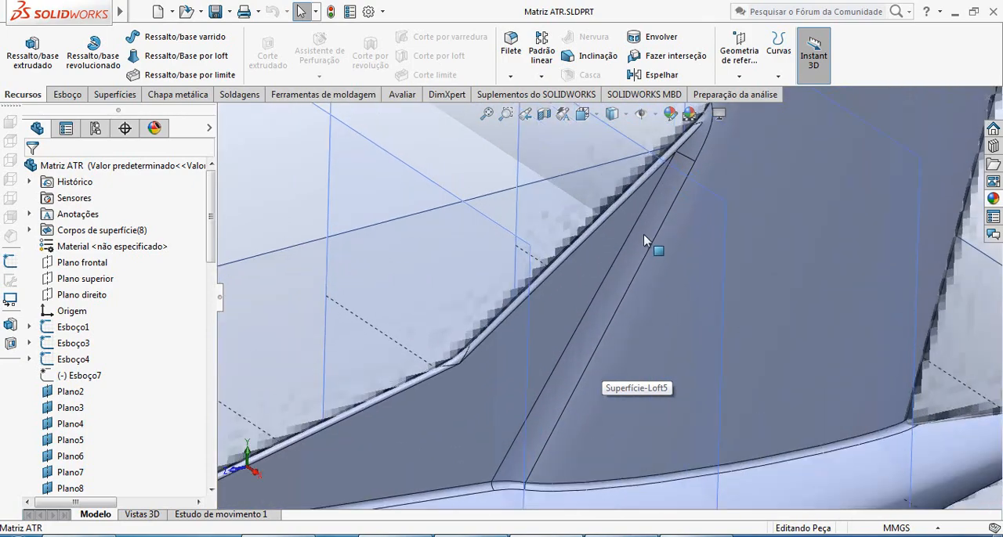
scroll(647, 246, up, 1)
middle_drag(647, 246, 629, 266)
scroll(630, 265, down, 2)
scroll(650, 249, up, 2)
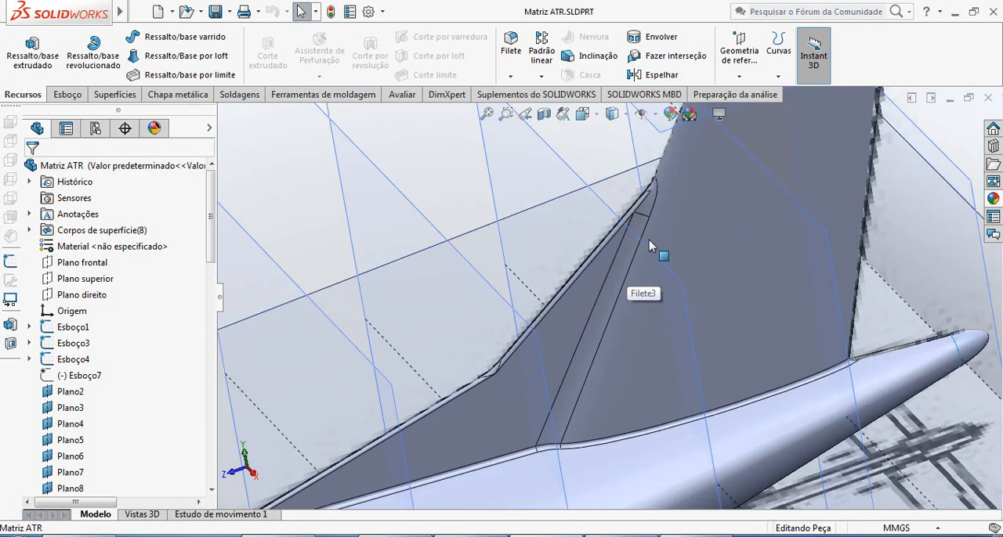
click(620, 278)
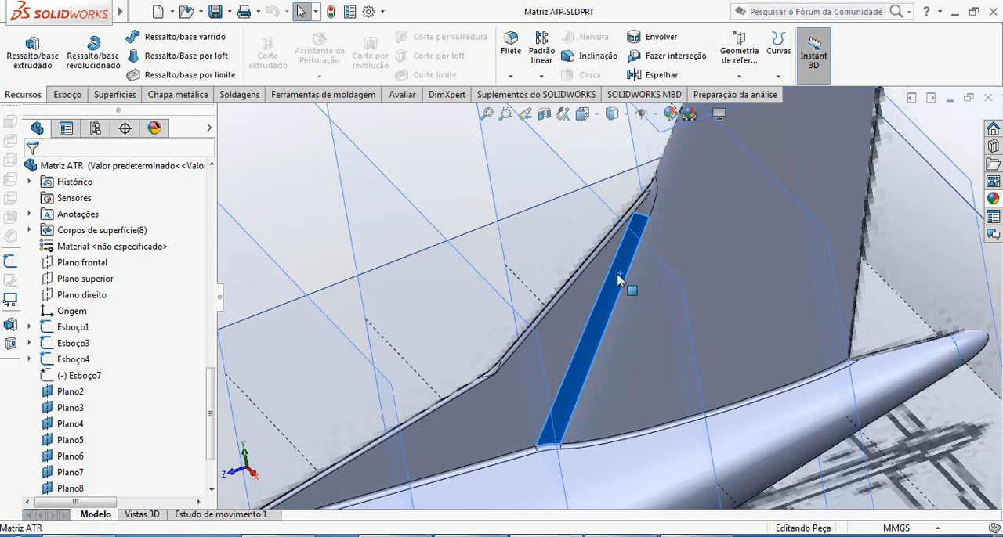
right_click(620, 278)
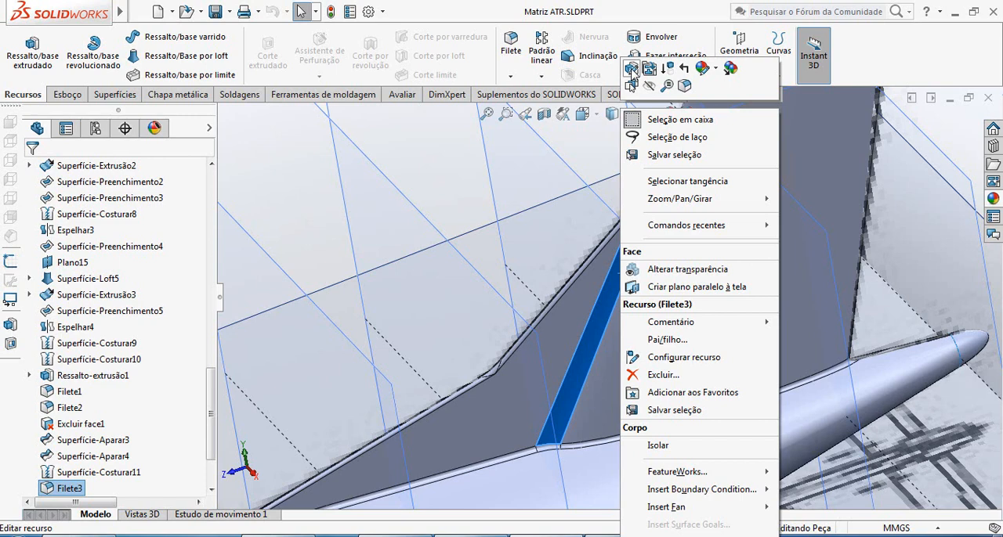
click(575, 379)
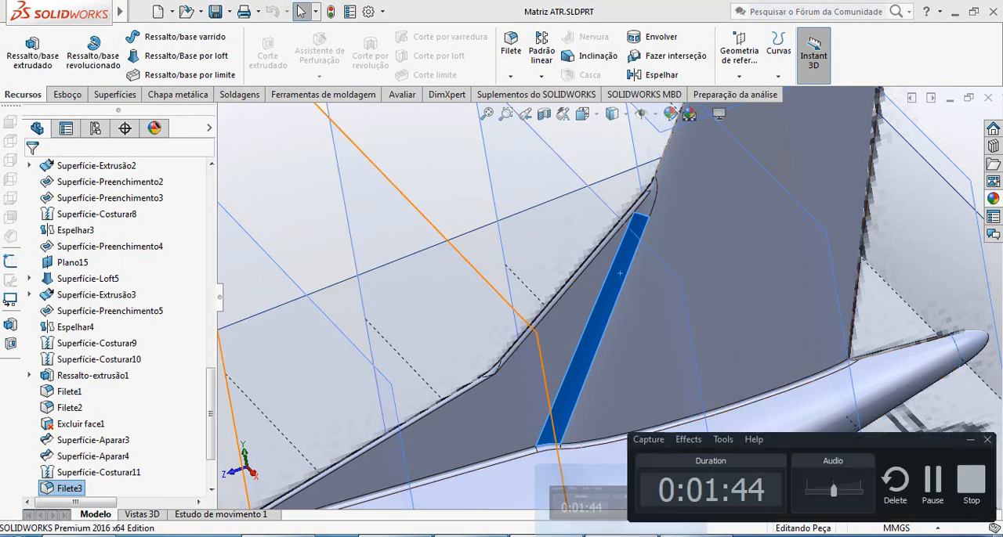
Hide the aircraft's surface body through its Fuselagem feature.
scroll(737, 321, up, 5)
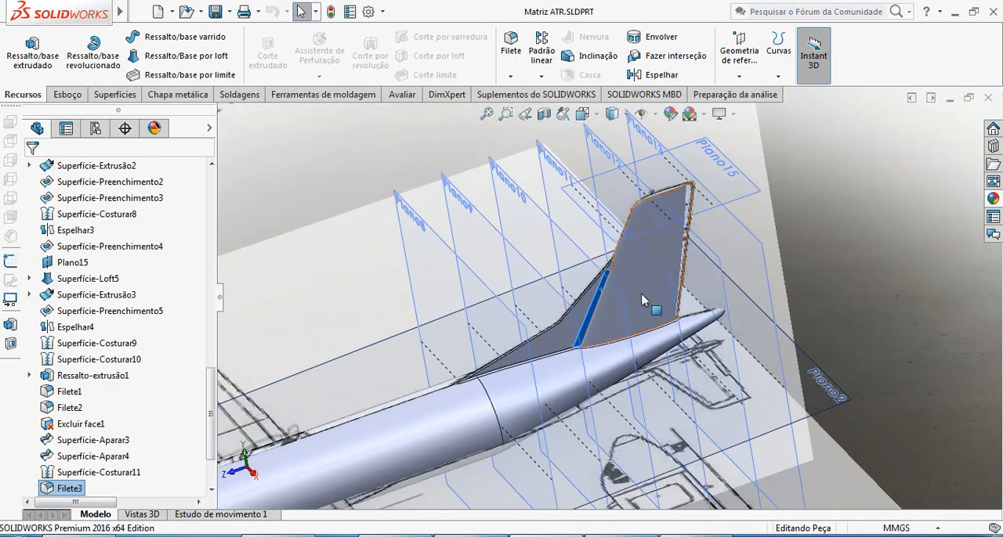
right_click(644, 313)
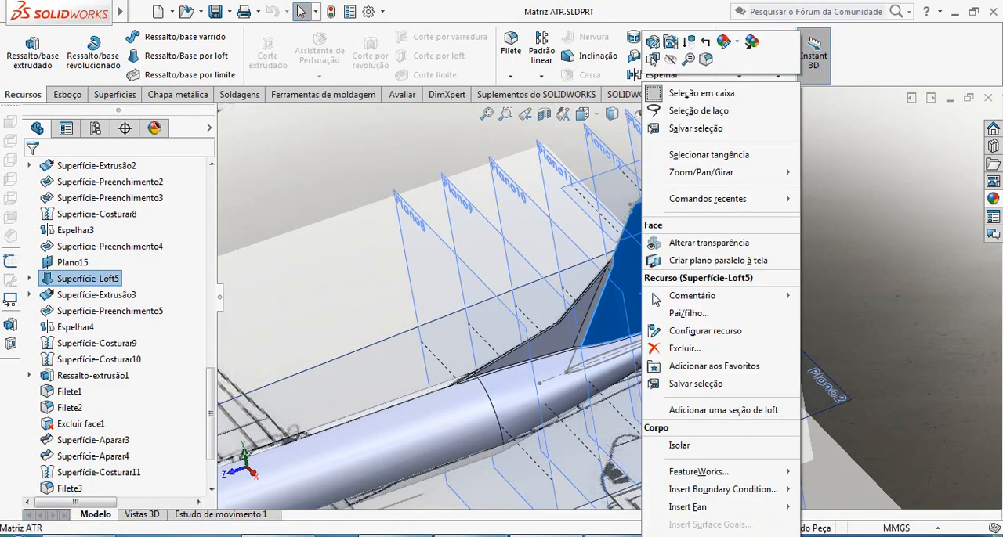
click(195, 406)
drag(211, 412, 219, 332)
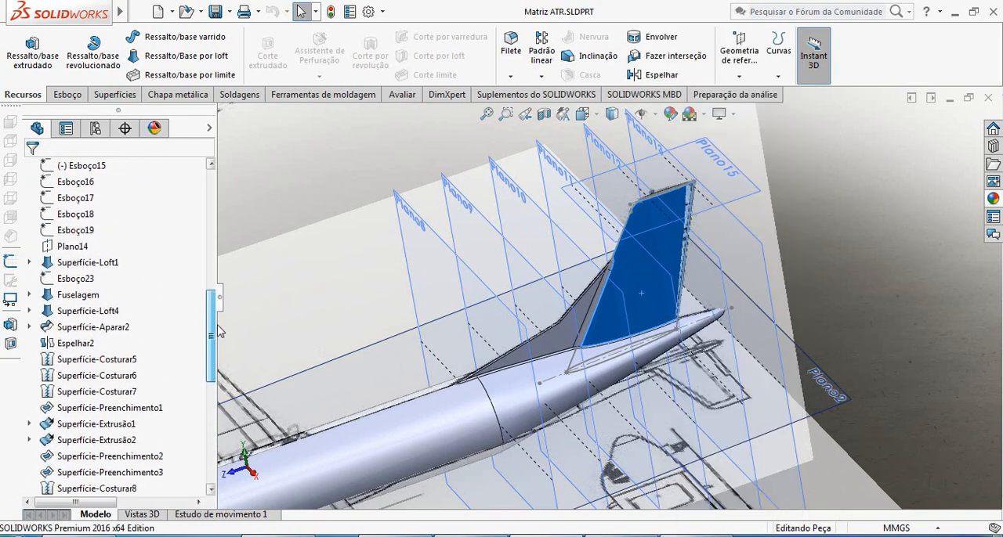
right_click(86, 297)
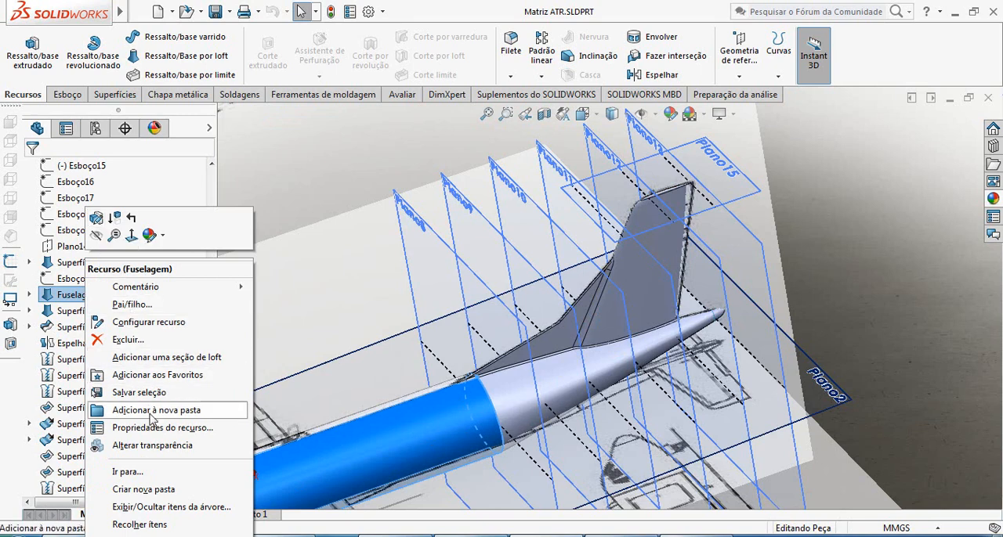
click(98, 240)
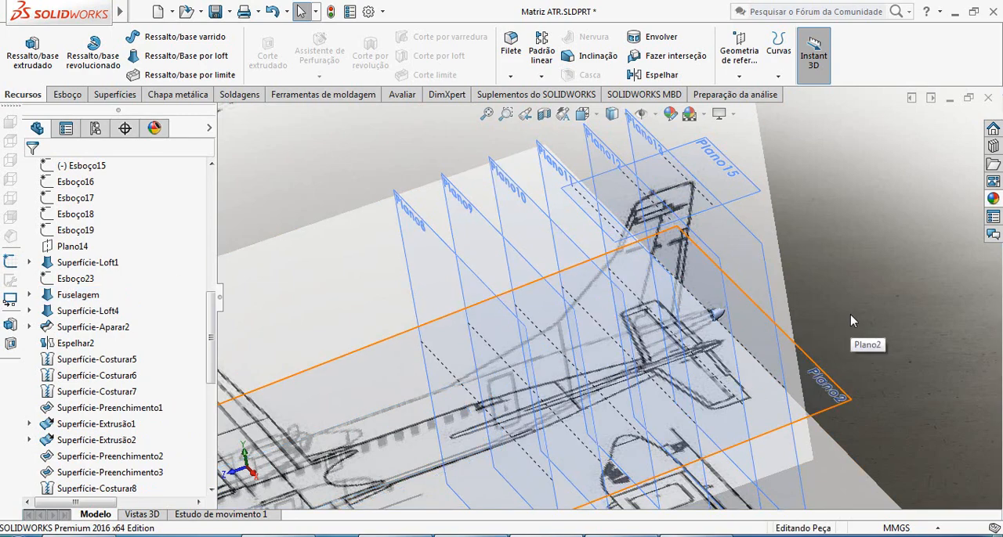
Show the side blueprint in the right view and turn off the perspective display.
key(ctrl+4)
scroll(738, 408, up, 7)
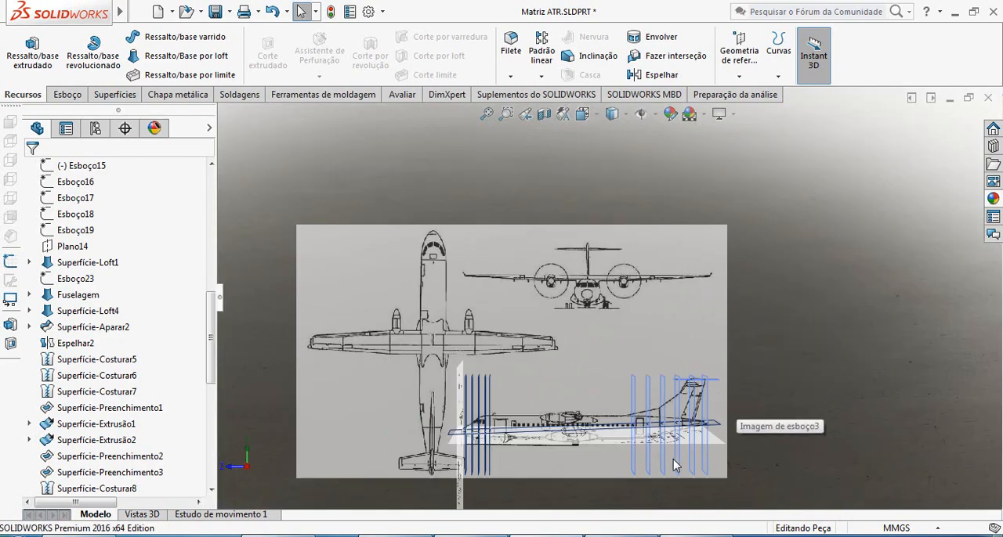
scroll(673, 465, down, 5)
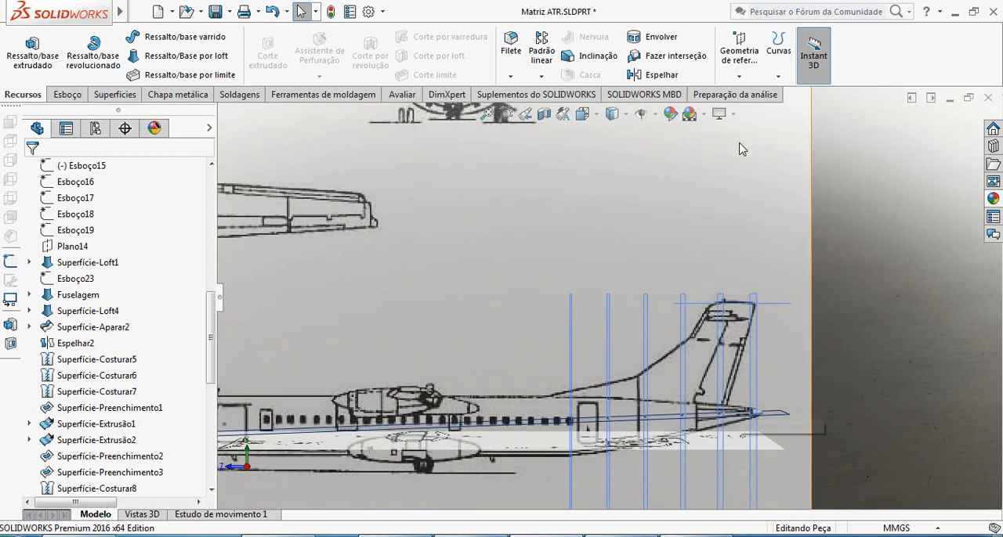
click(720, 114)
click(750, 176)
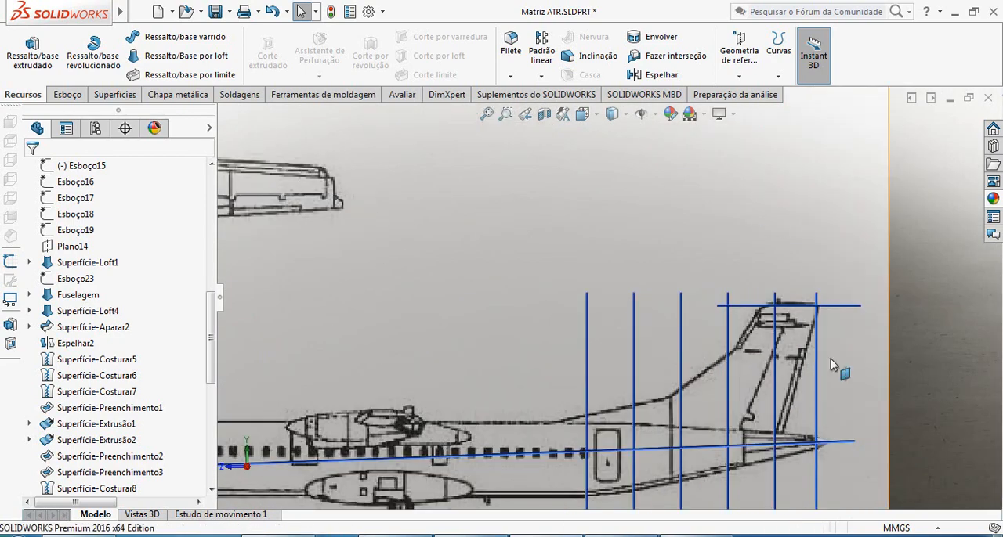
Turn perspective on and off again to compare how the reference planes line up with the side blueprint.
scroll(835, 405, up, 3)
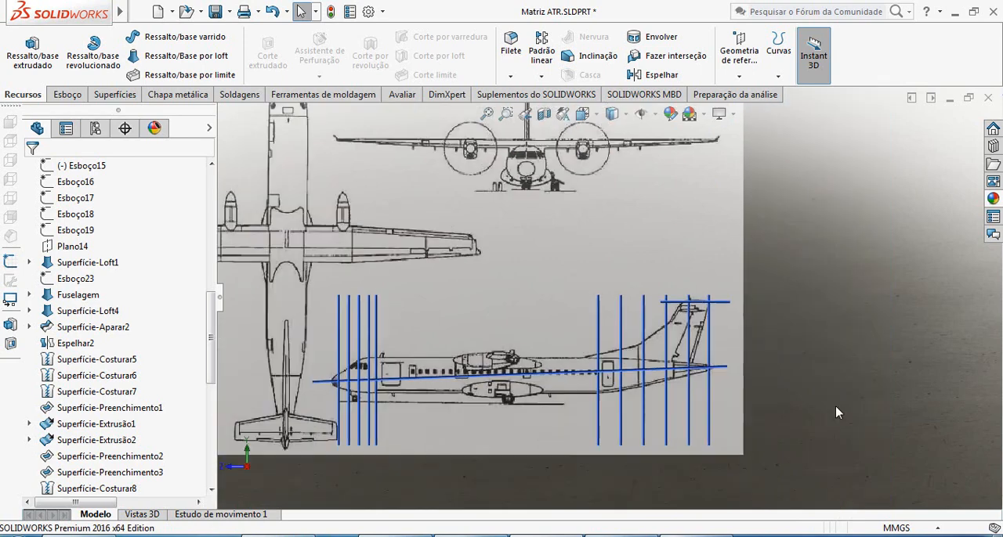
click(721, 113)
click(751, 174)
scroll(677, 337, down, 5)
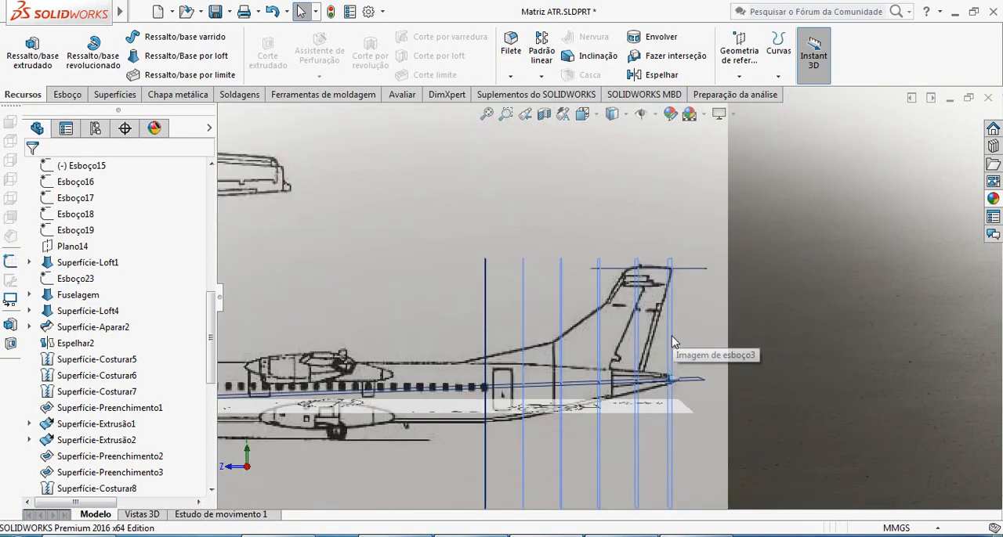
click(734, 116)
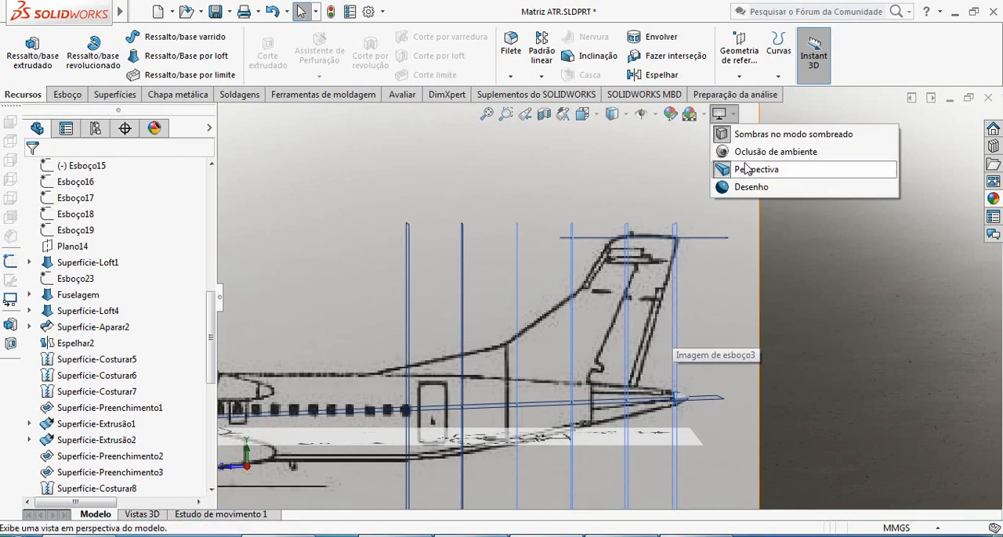
click(750, 174)
Examine the tail fin in the side blueprint and bring back the aircraft reference photo for comparison.
scroll(735, 356, up, 2)
scroll(689, 344, up, 3)
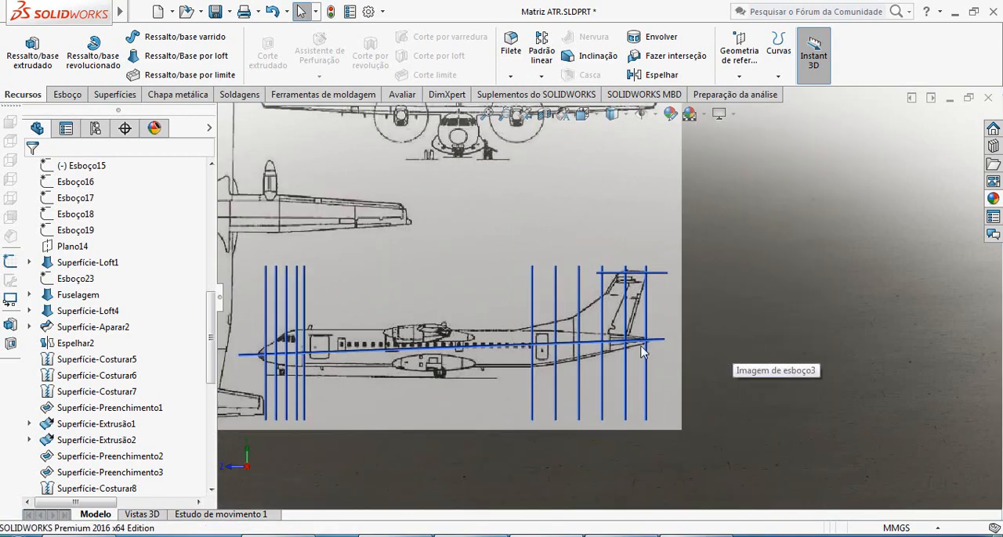
scroll(638, 290, down, 5)
scroll(633, 278, up, 1)
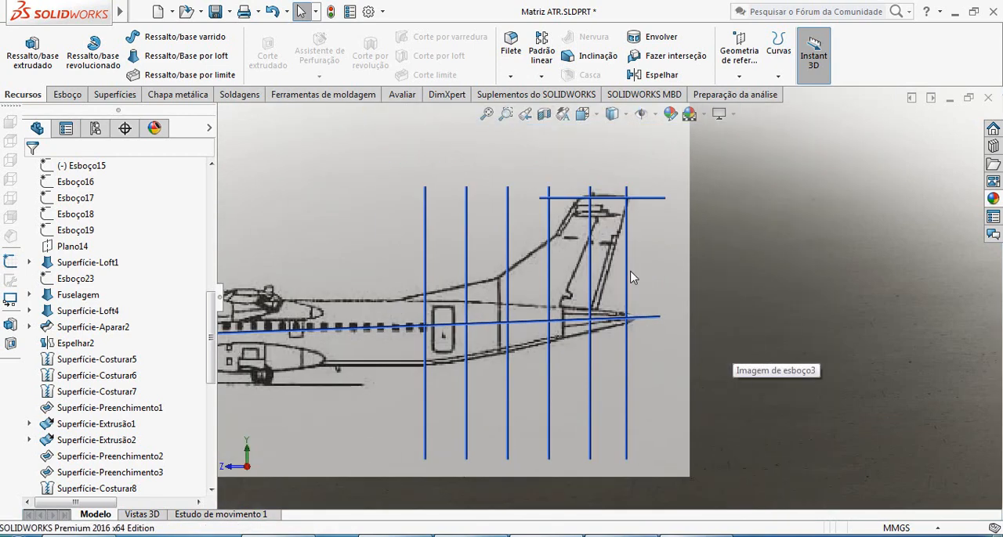
scroll(627, 235, down, 2)
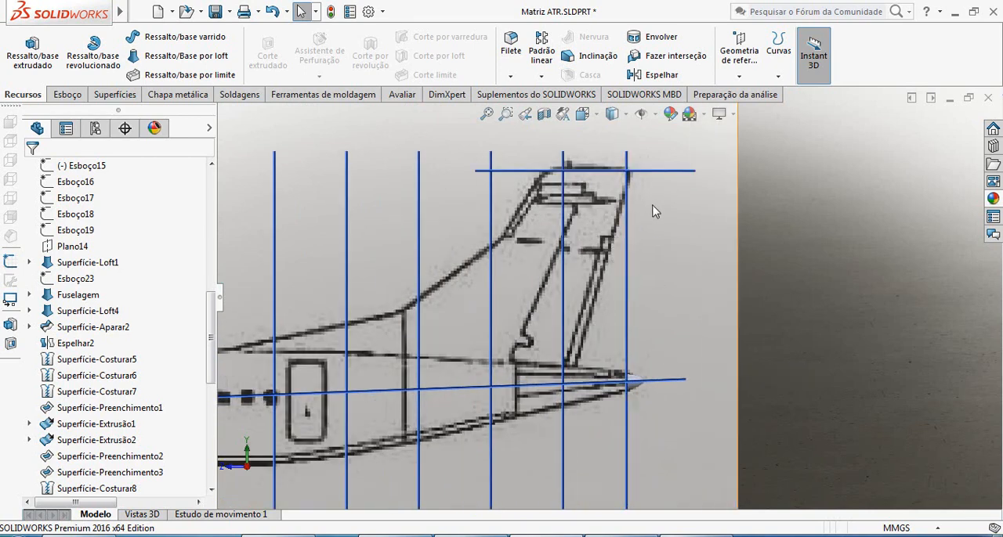
scroll(651, 206, down, 3)
scroll(604, 292, up, 3)
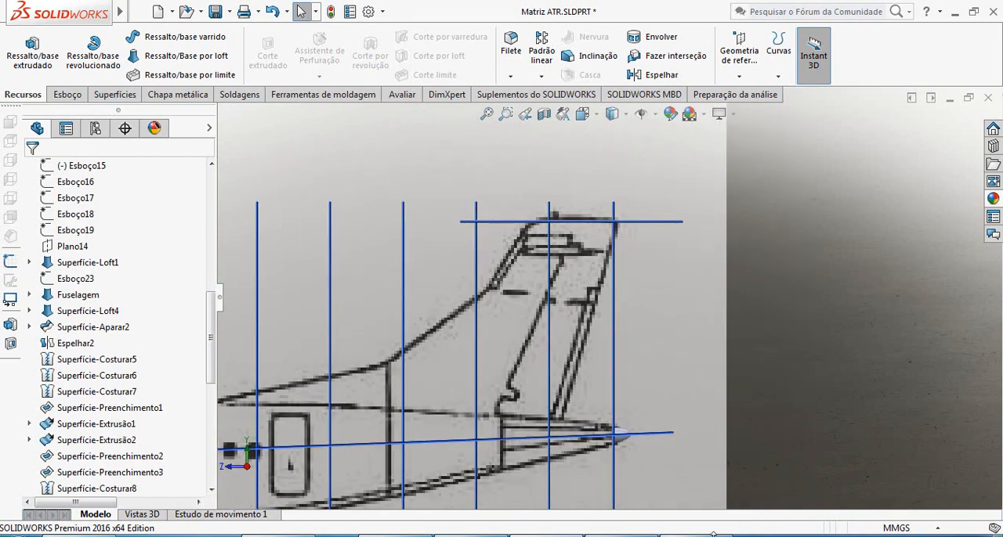
click(713, 536)
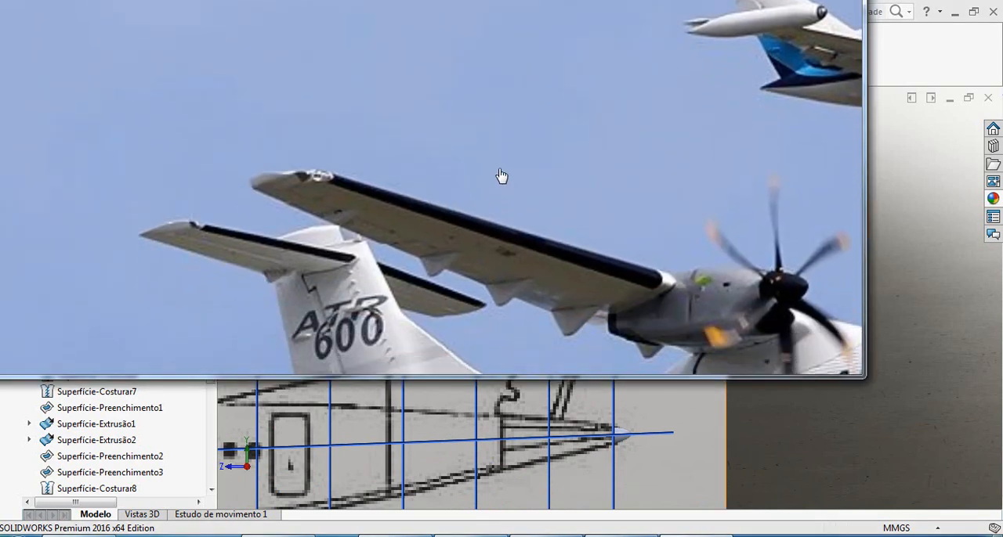
Examine the tail fin and stabilizer in the ATR 600 photo, then compare them with the FedEx aircraft photo.
scroll(601, 253, down, 5)
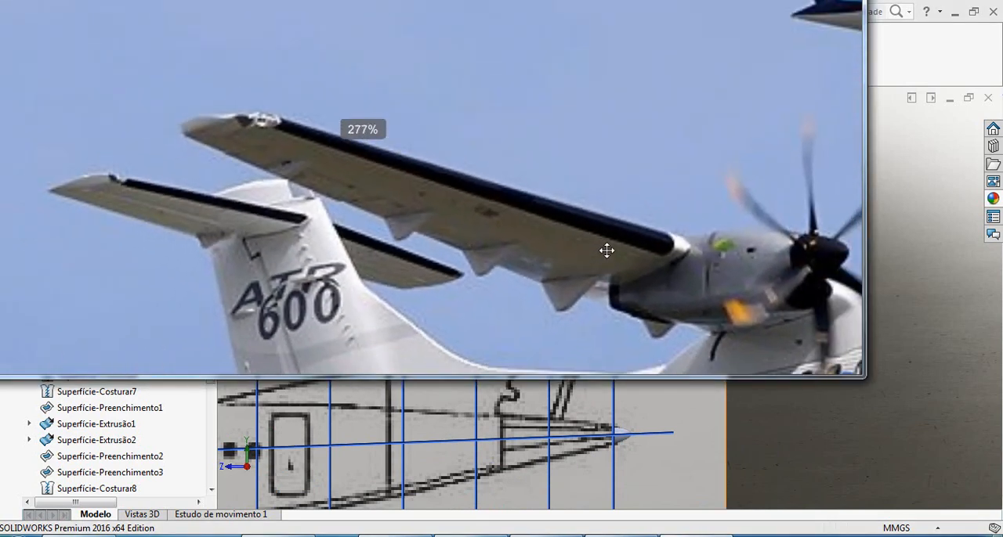
drag(659, 312, 628, 241)
scroll(628, 241, down, 5)
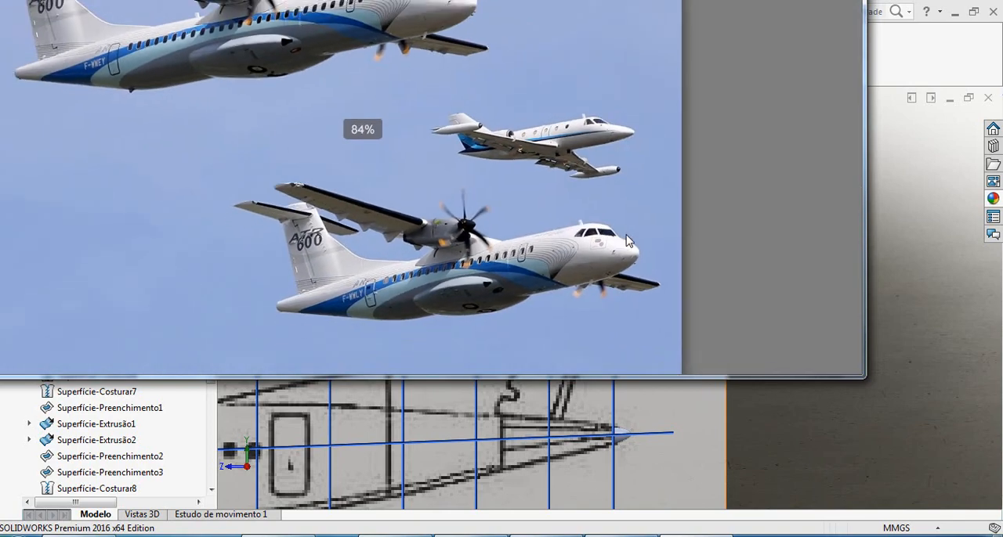
drag(722, 206, 822, 382)
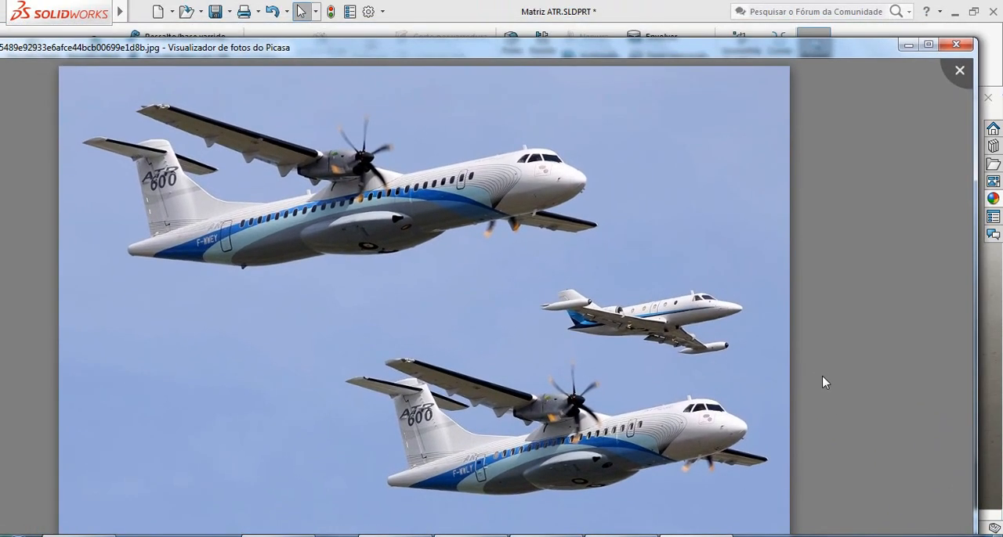
key(Right)
key(Right)
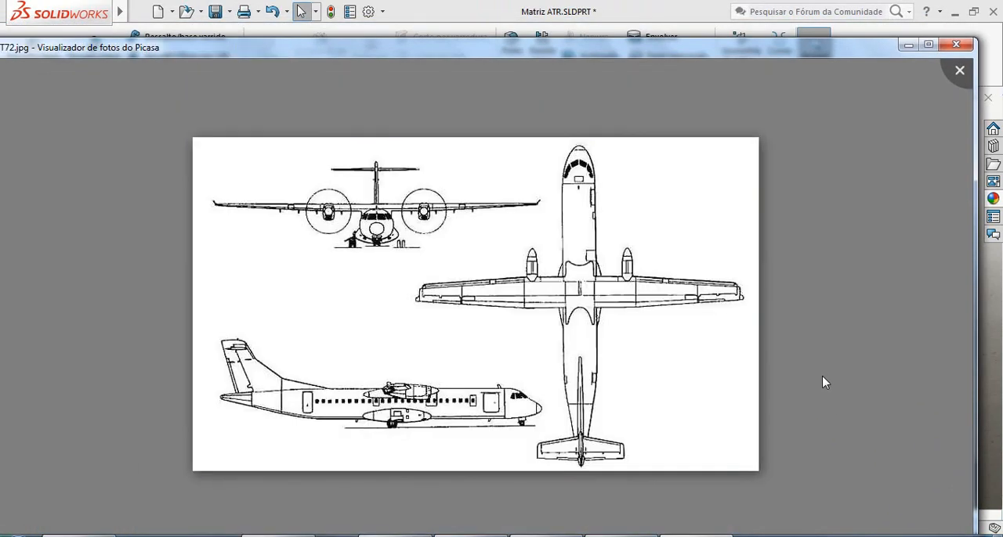
key(Right)
key(Right)
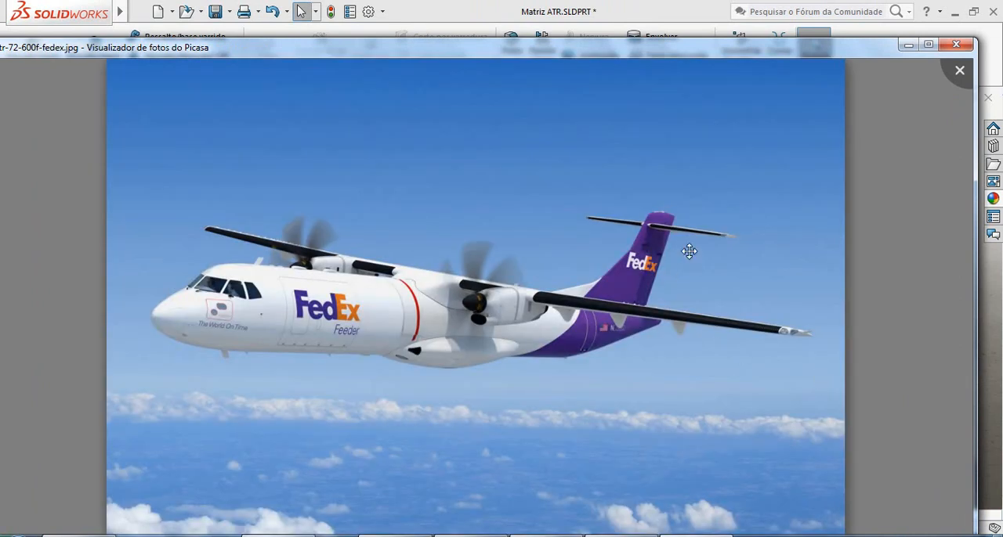
scroll(670, 258, up, 4)
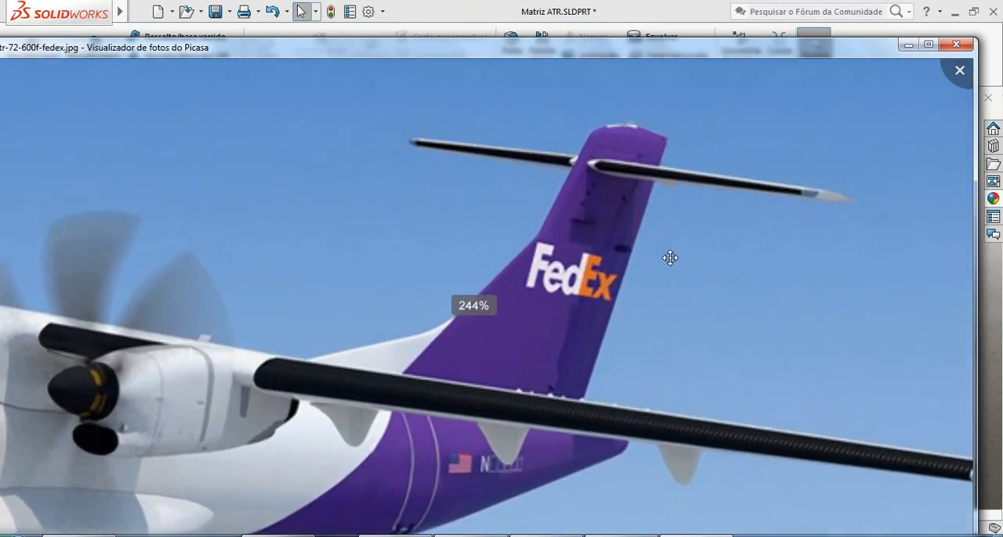
scroll(670, 258, up, 1)
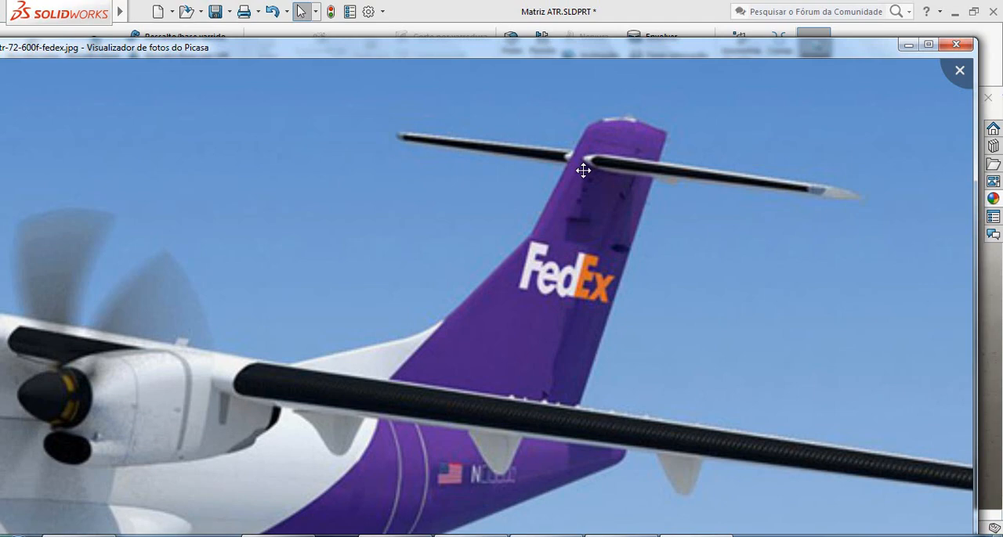
Examine the tail shape in the UNI AIR and Cimber photos and close the photo viewer.
key(Left)
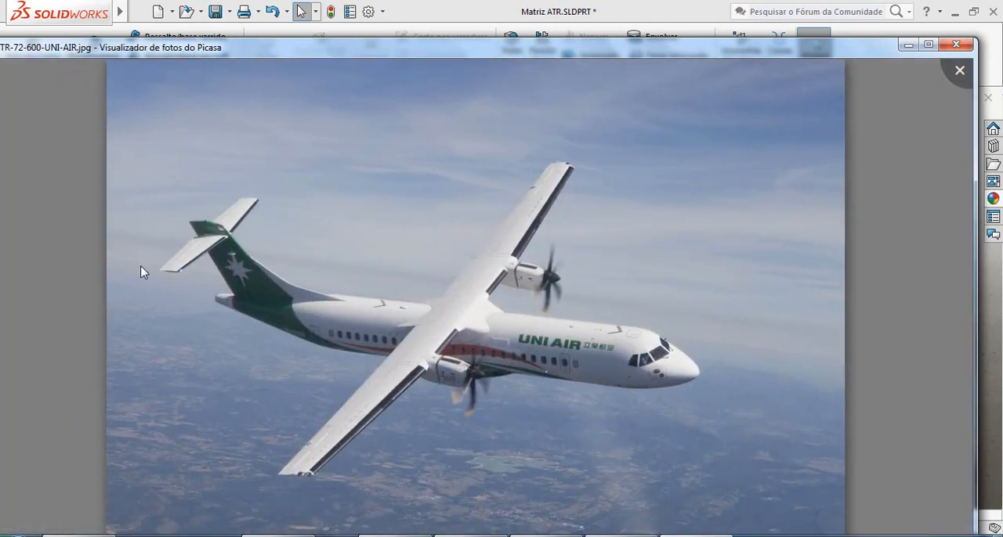
scroll(233, 239, up, 4)
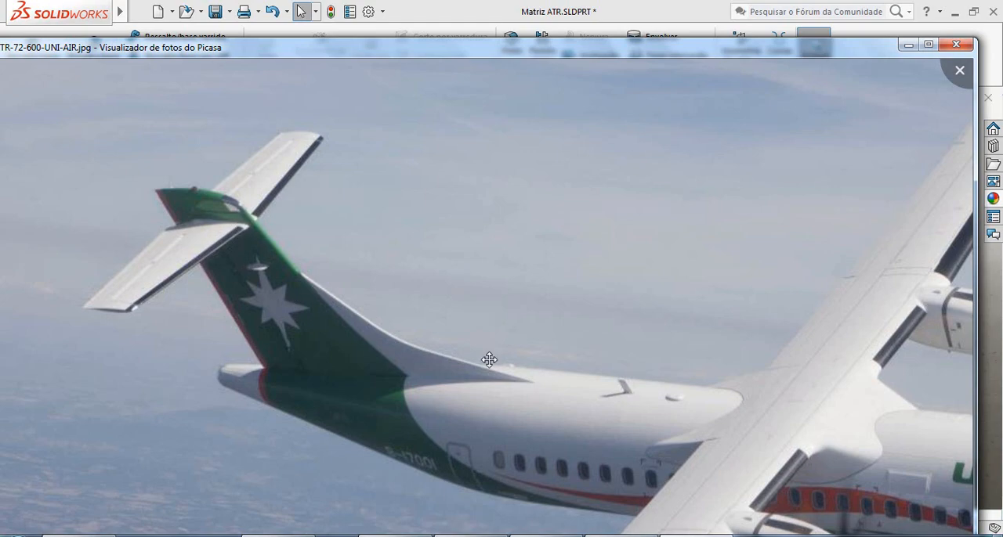
key(Left)
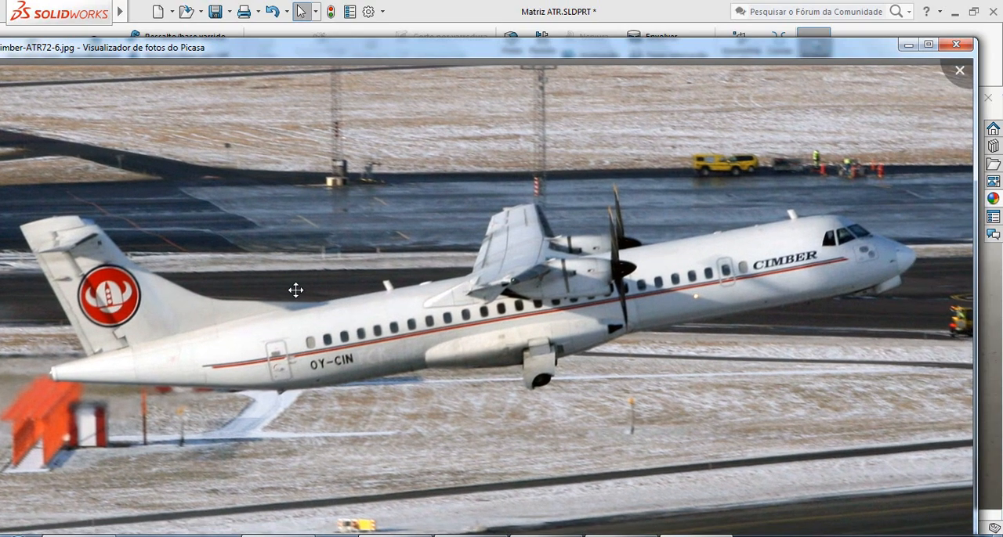
scroll(46, 230, up, 5)
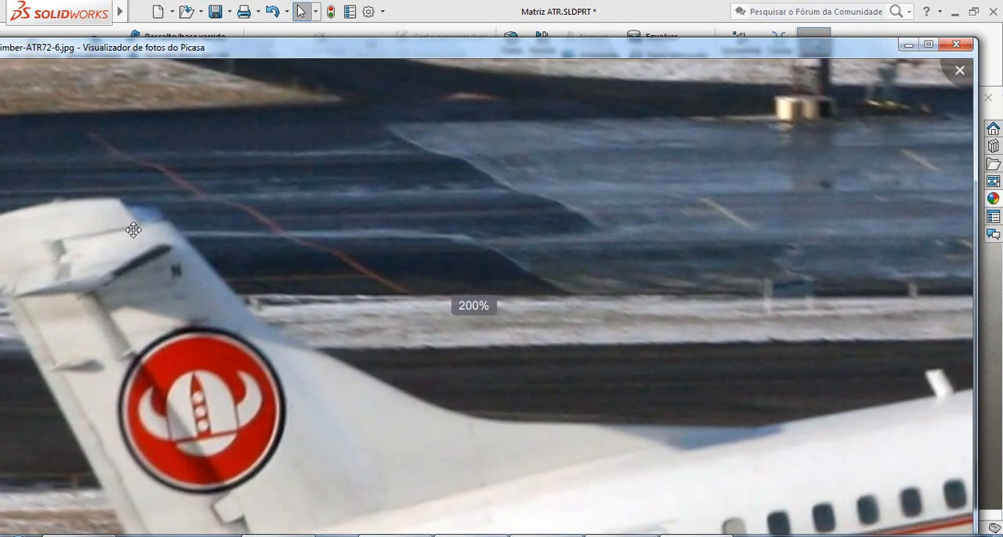
scroll(161, 376, down, 4)
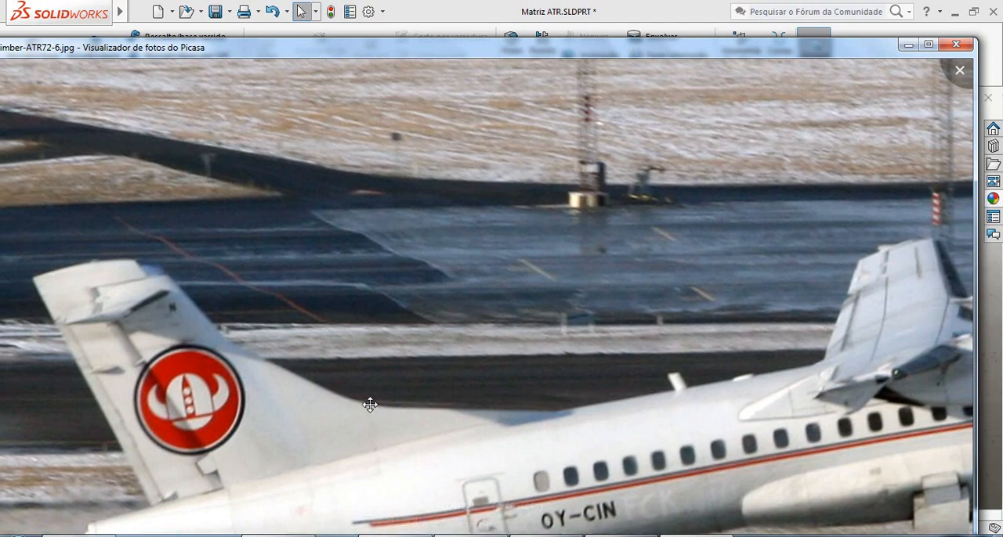
key(Escape)
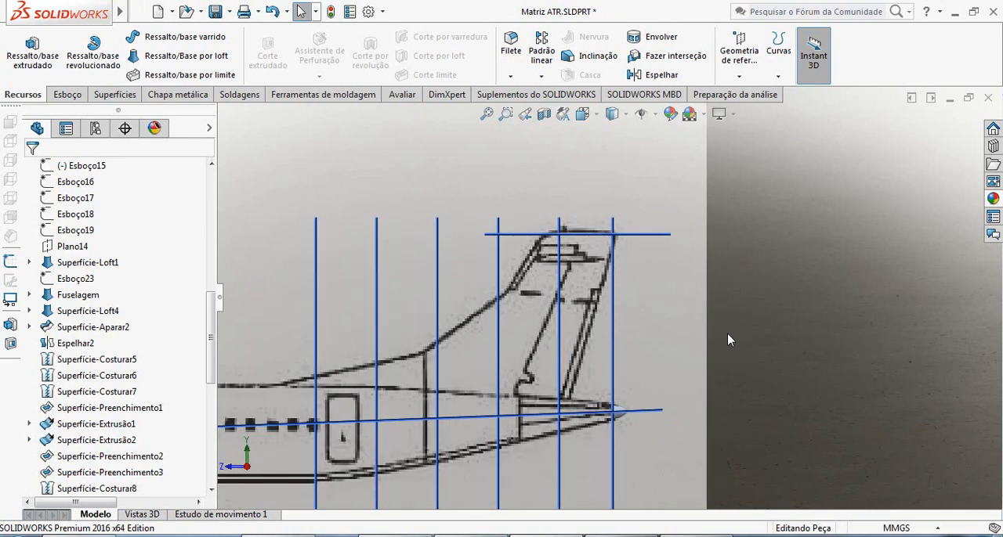
Start a new sketch on the right plane (Plano direito) over the tail fin of the side blueprint.
scroll(727, 333, down, 1)
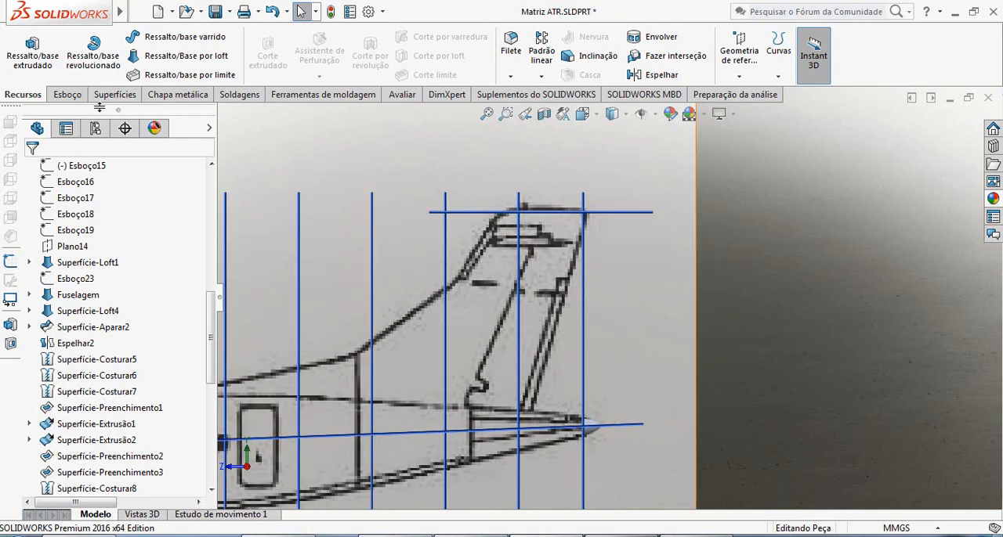
click(67, 94)
click(19, 47)
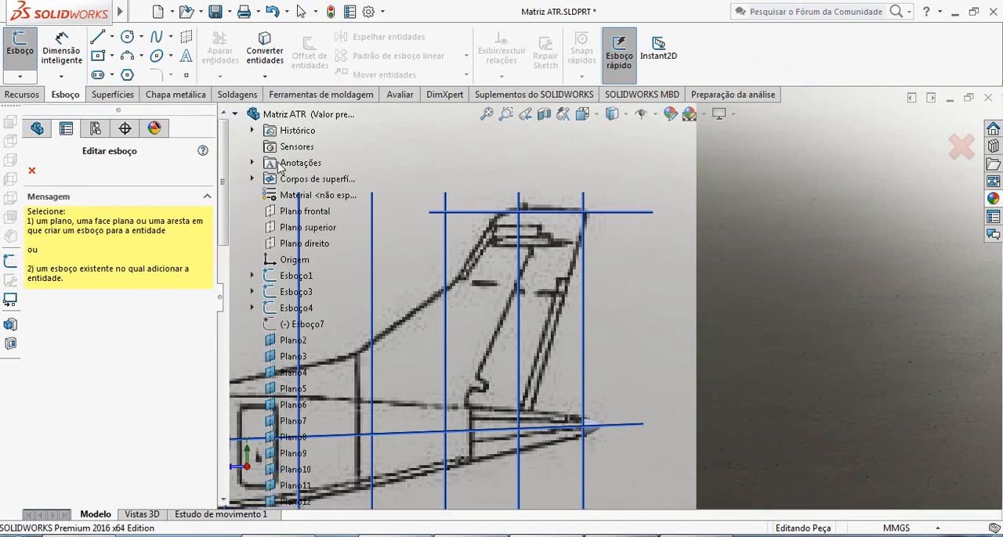
click(312, 244)
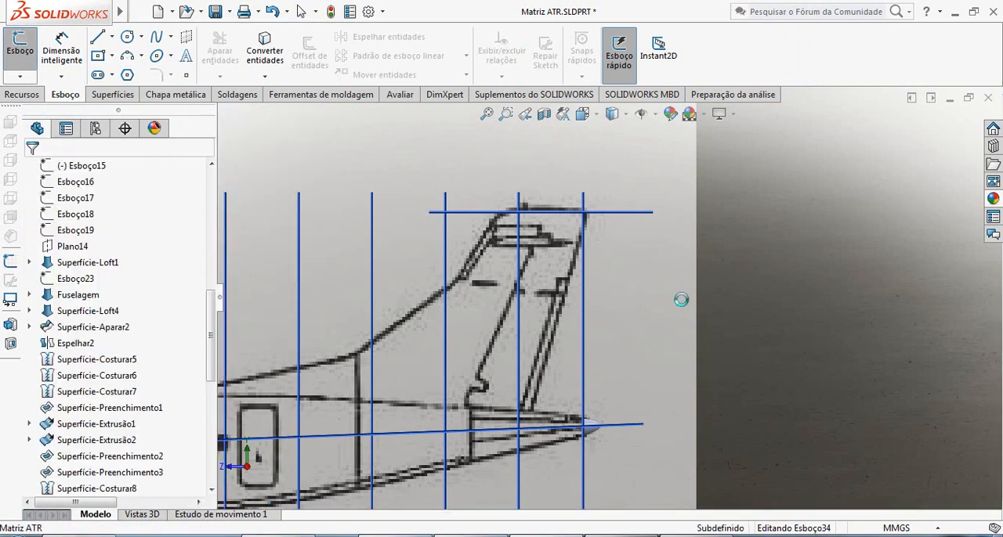
scroll(609, 300, up, 3)
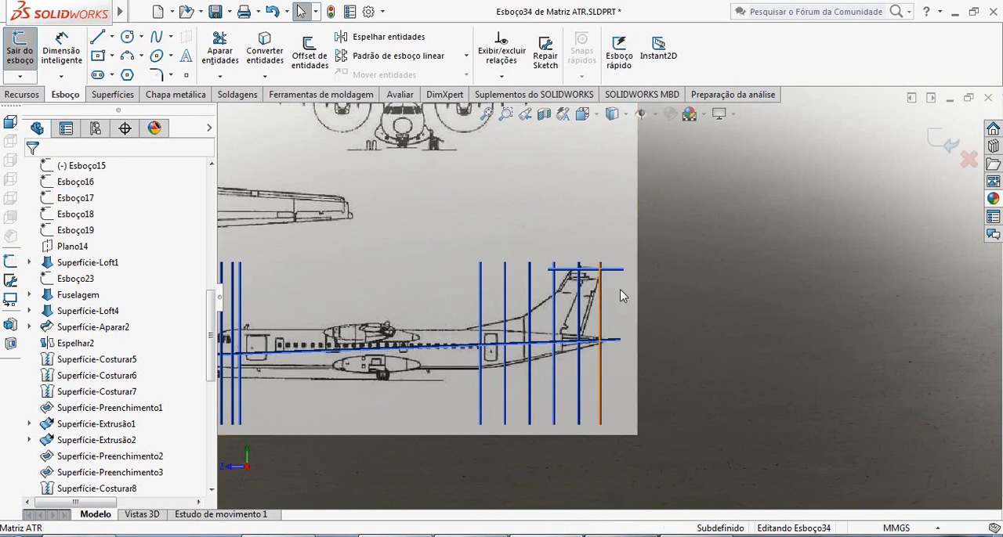
scroll(623, 293, down, 5)
scroll(619, 312, down, 1)
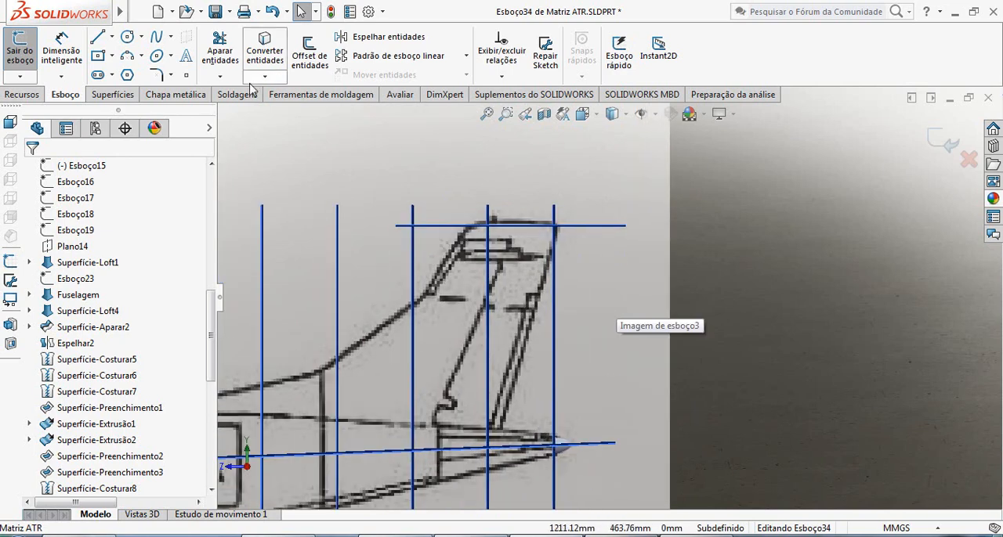
Sketch a horizontal line across the fin just below the plane at its tip, extending past both fin edges.
click(97, 36)
scroll(521, 235, down, 2)
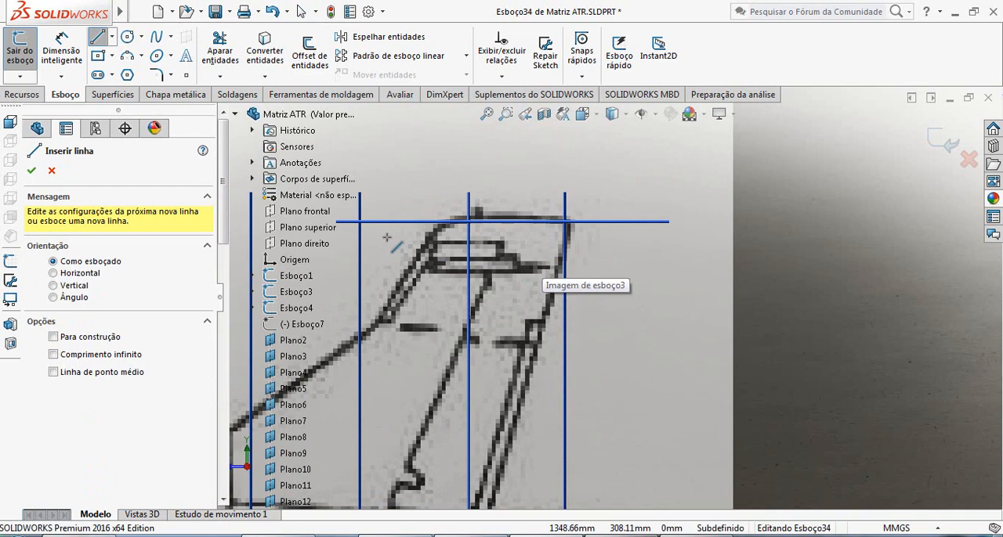
click(616, 246)
key(Escape)
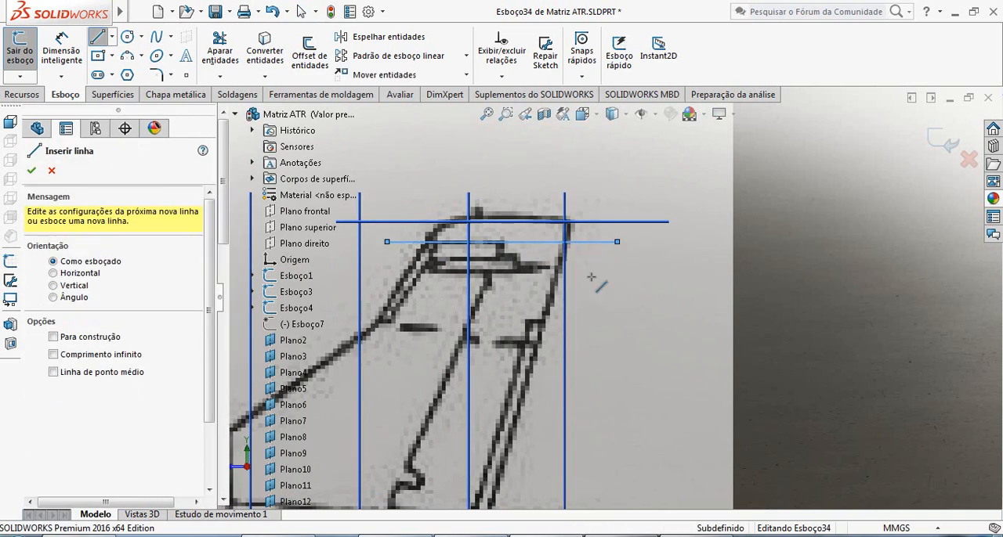
key(Escape)
scroll(592, 297, up, 4)
scroll(555, 375, down, 2)
scroll(554, 382, down, 2)
scroll(557, 386, up, 3)
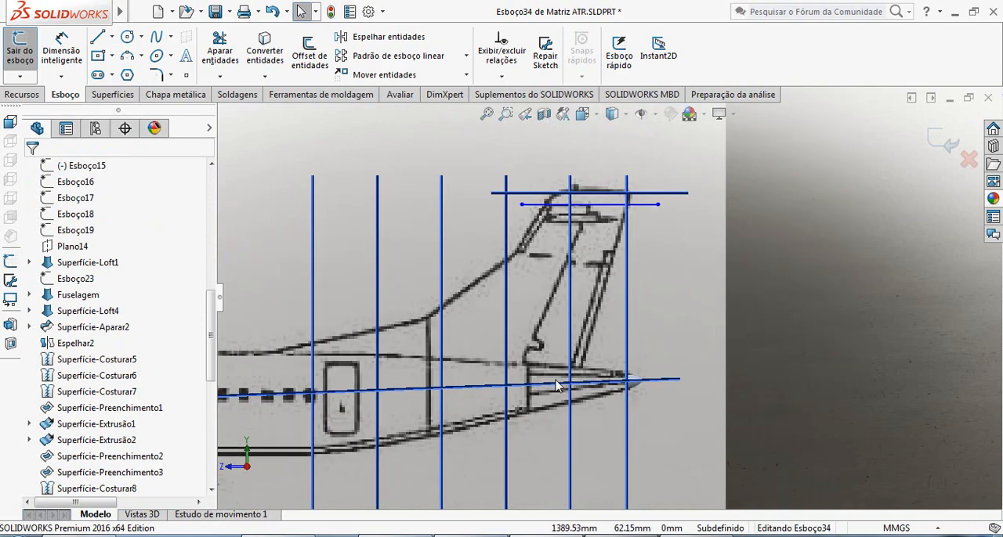
scroll(427, 243, down, 3)
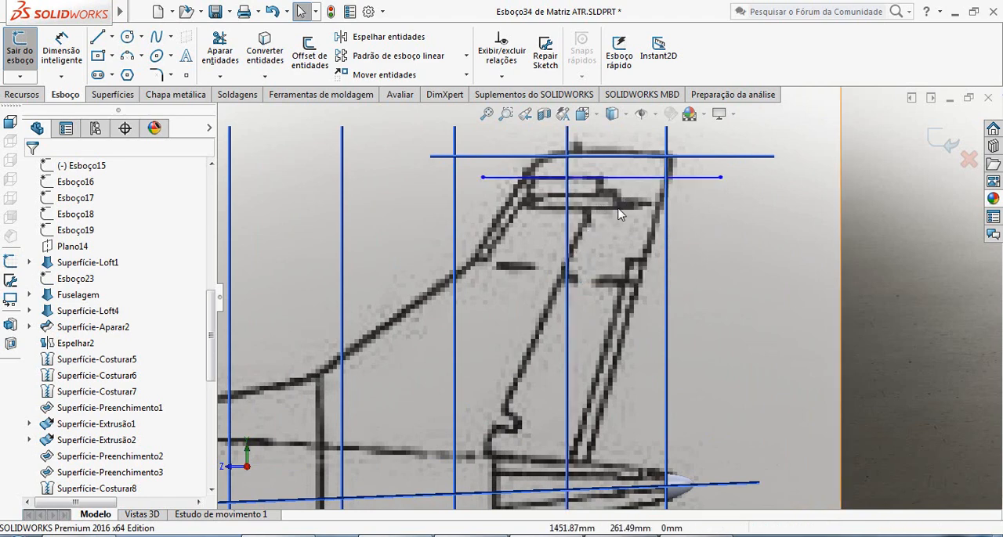
click(100, 37)
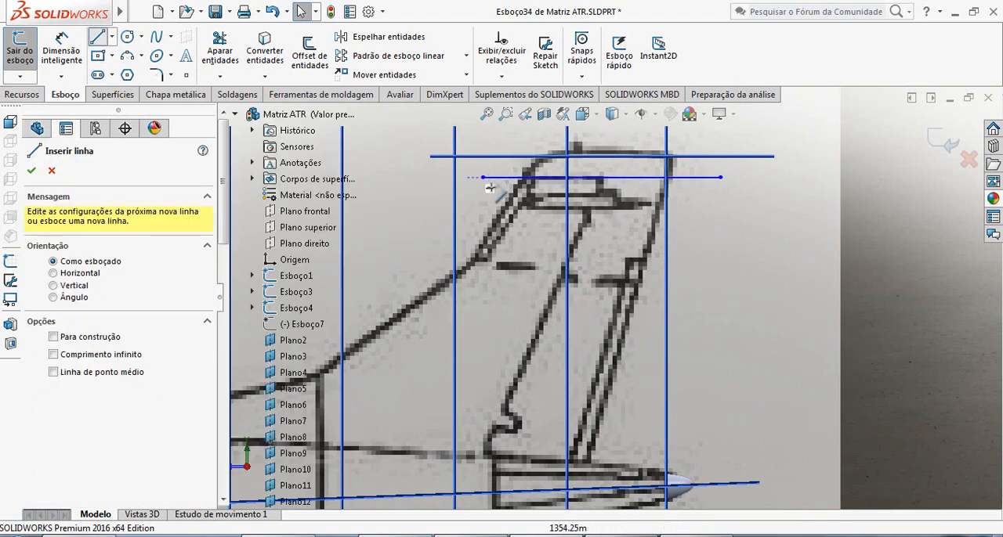
click(475, 477)
key(Escape)
key(Escape)
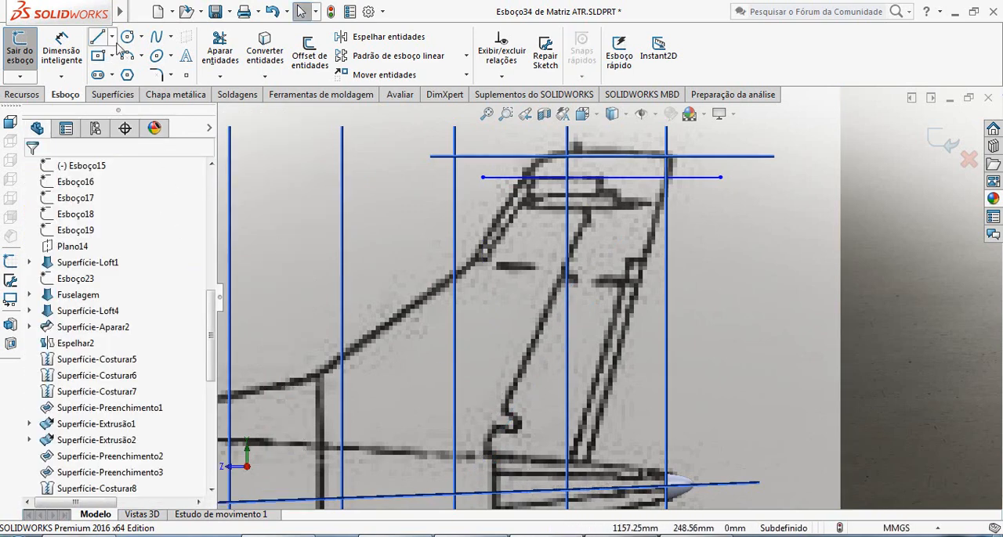
Sketch a sloped line about 301 mm long along the fin's inner hinge line, from below its base to above its tip.
click(97, 37)
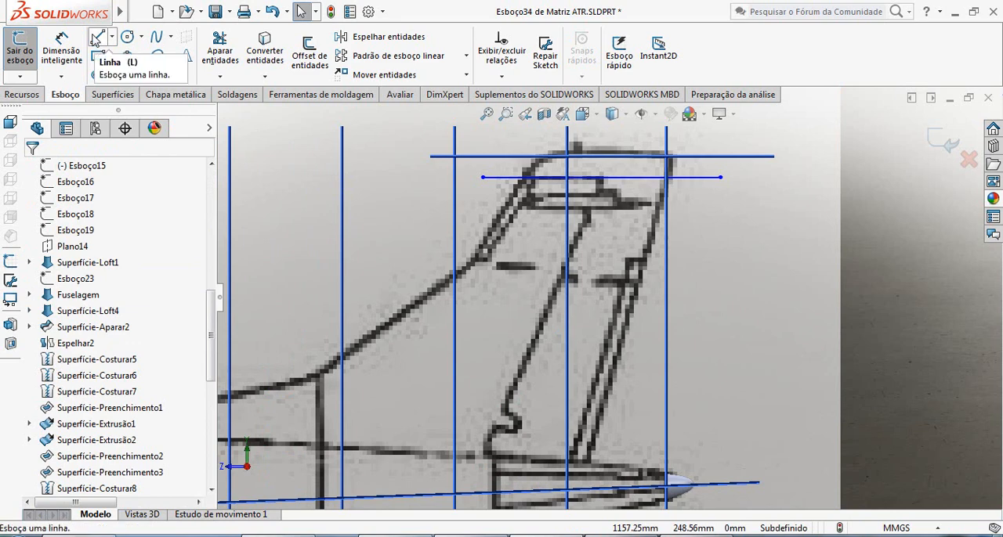
click(477, 474)
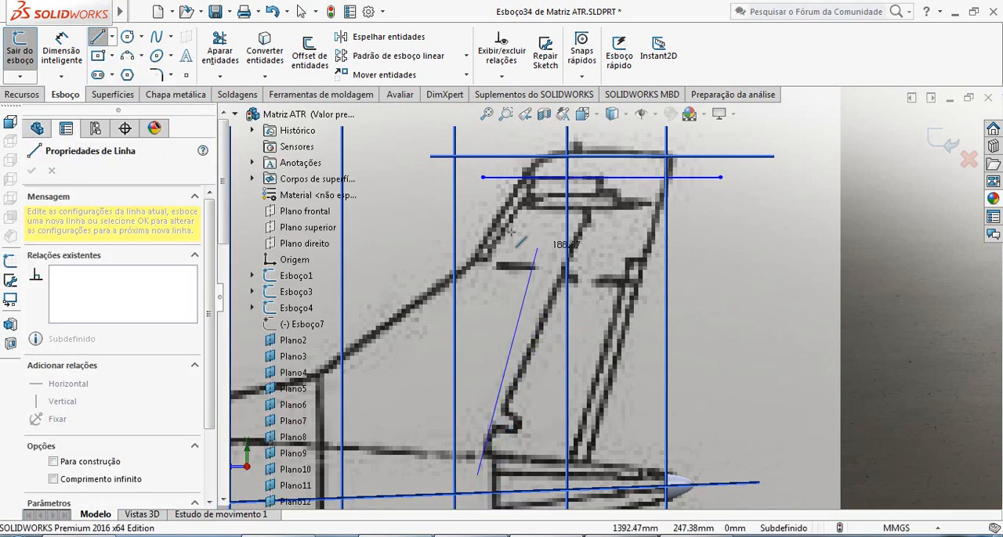
click(626, 132)
key(Escape)
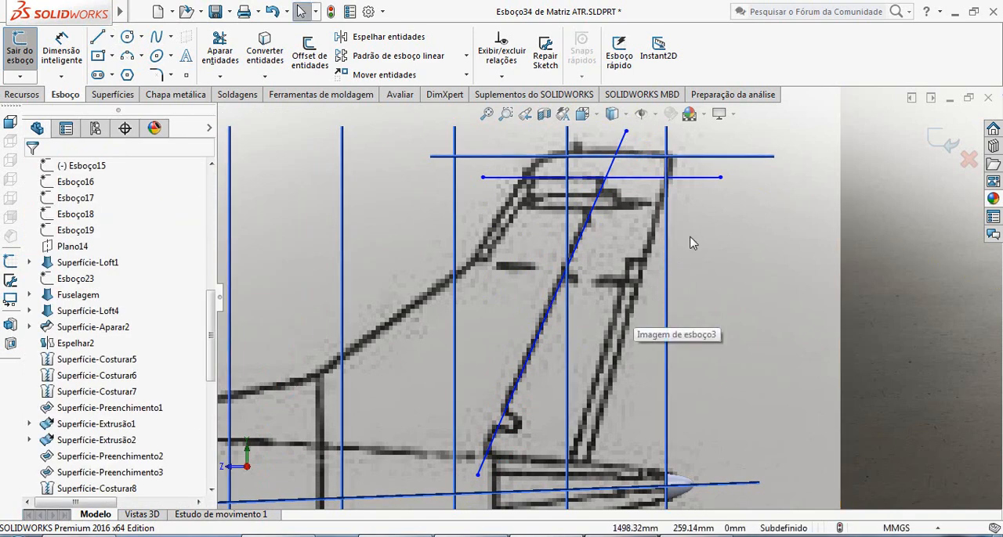
Trim the sloped line above the horizontal line and the horizontal line's rear part so they meet at a corner.
click(220, 47)
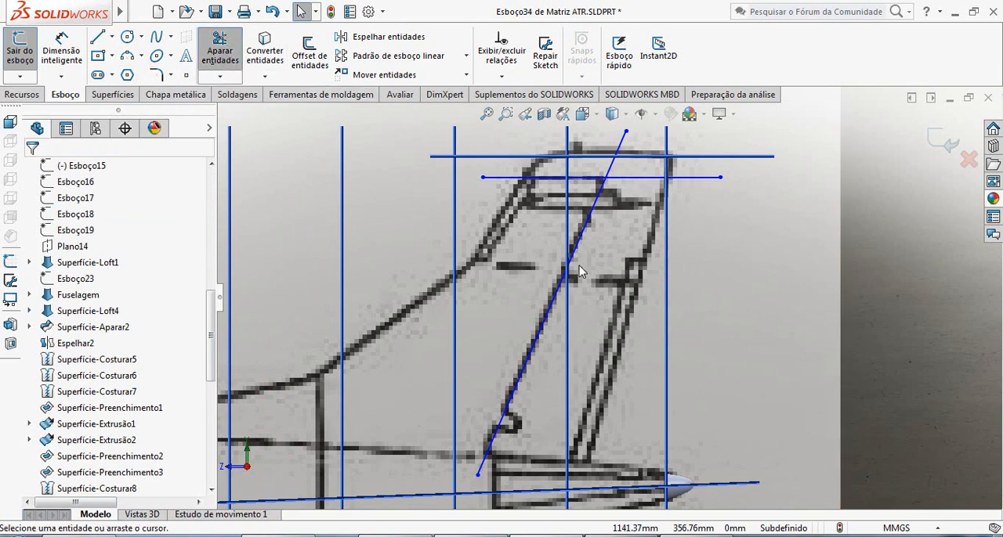
mouse_move(612, 151)
mouse_down()
mouse_move(631, 190)
mouse_move(657, 322)
mouse_up()
scroll(564, 470, up, 2)
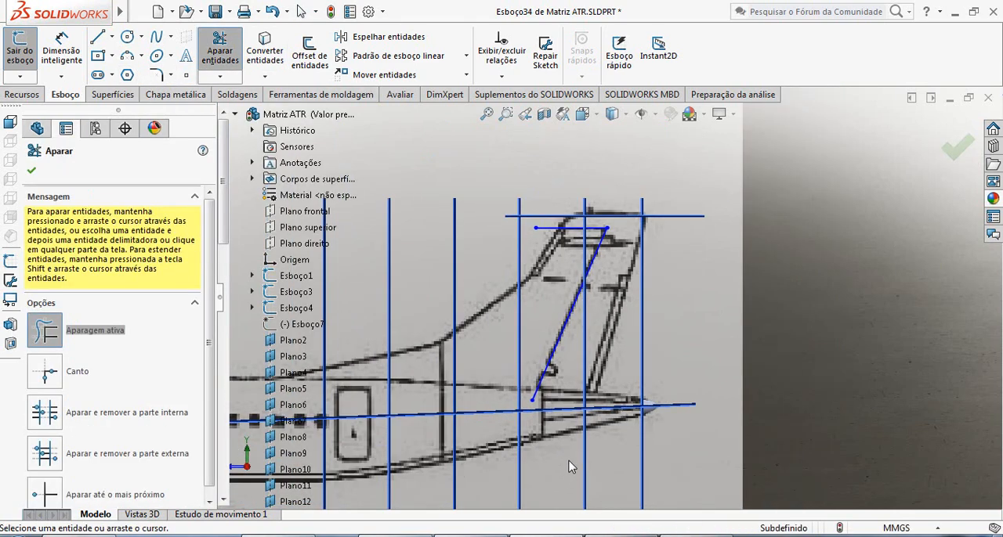
Sketch a slightly sloped line about 109 mm long along the fin's base, crossing the lower end of the hinge line.
scroll(576, 433, down, 3)
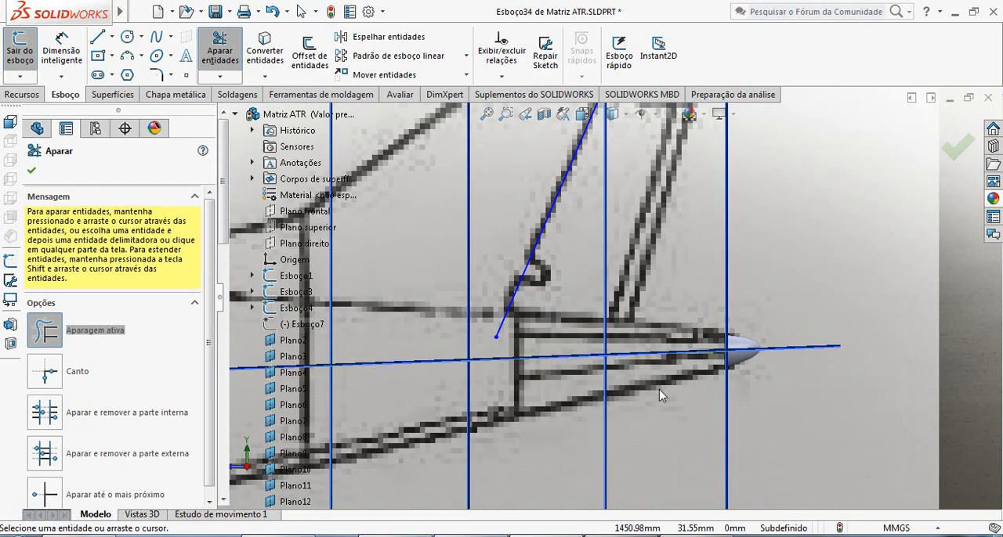
click(98, 37)
scroll(549, 313, up, 2)
scroll(549, 305, down, 2)
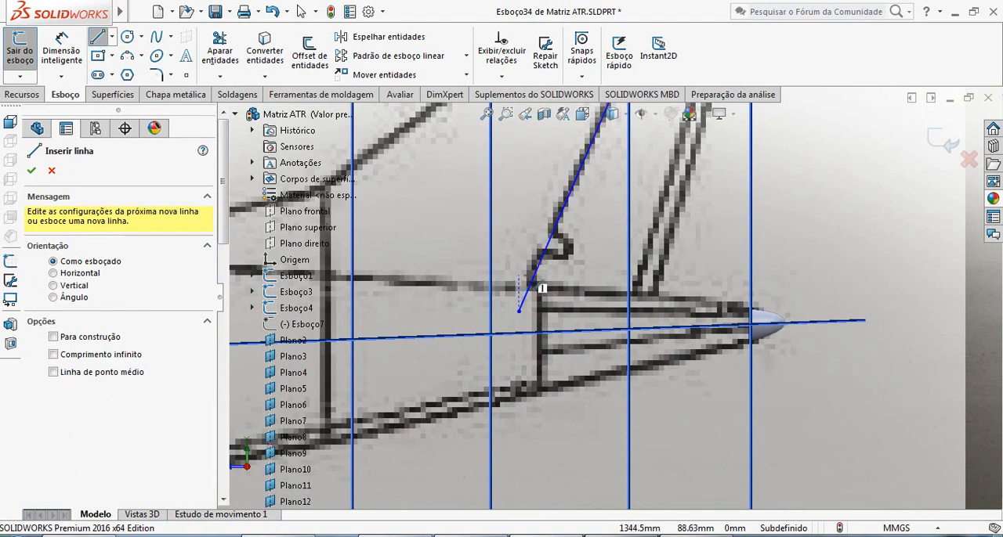
click(519, 276)
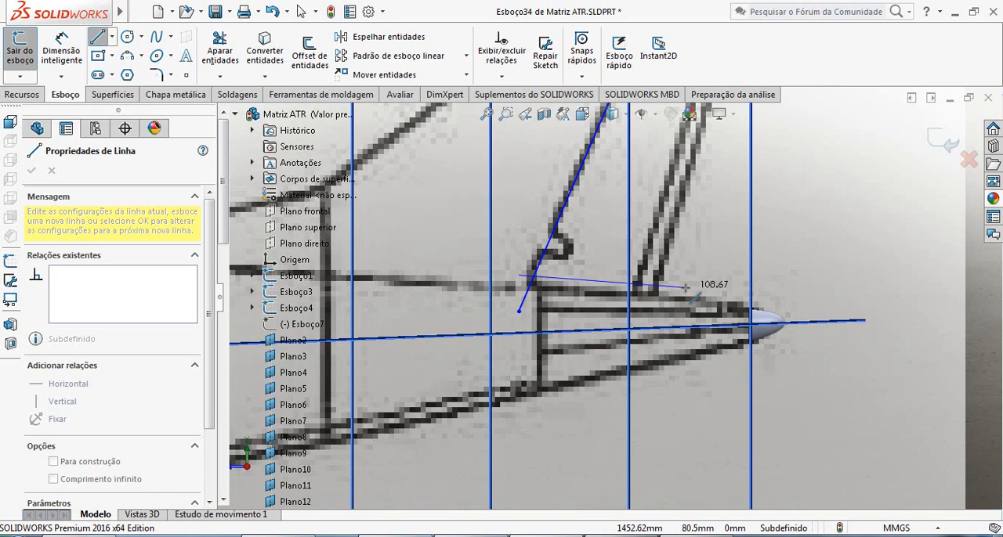
click(685, 289)
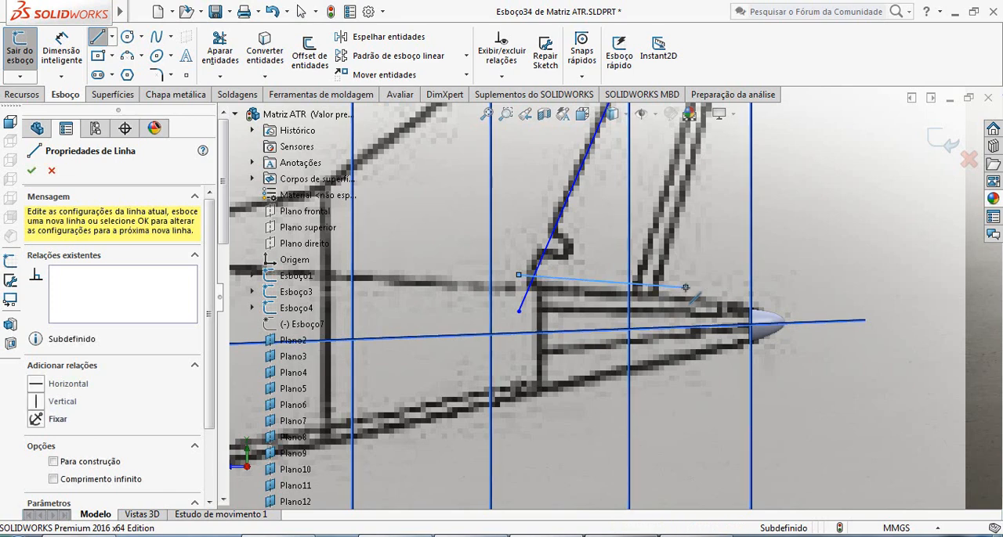
key(Escape)
scroll(680, 314, up, 3)
scroll(677, 315, down, 2)
scroll(675, 316, up, 3)
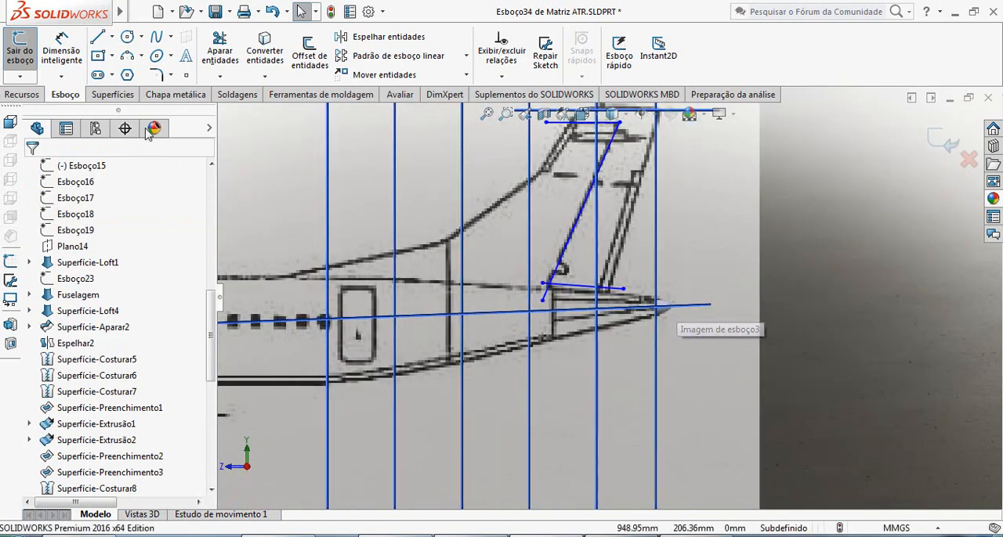
Trim the hinge line below the base line and the base line's end beyond the hinge line so they meet at a corner.
click(219, 49)
scroll(618, 313, down, 5)
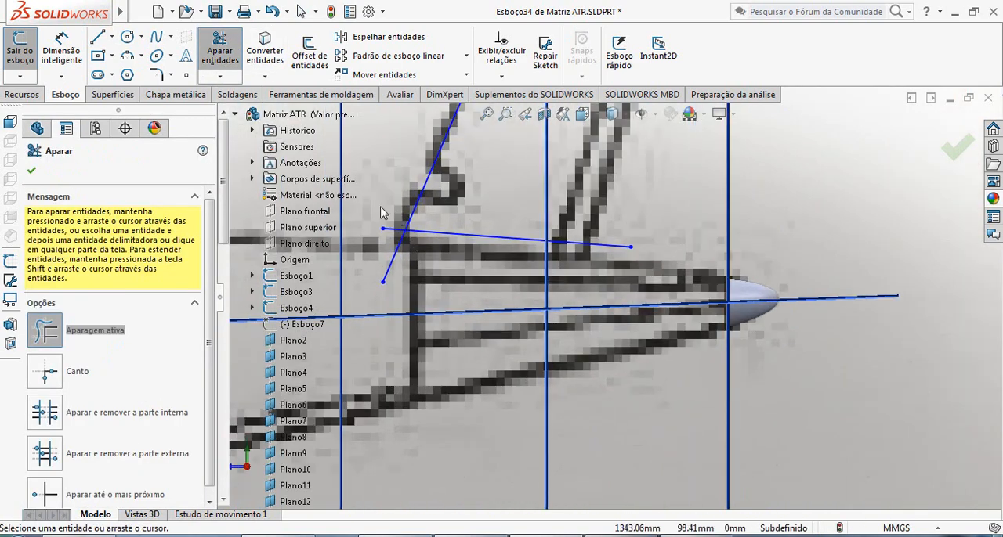
drag(389, 239, 385, 258)
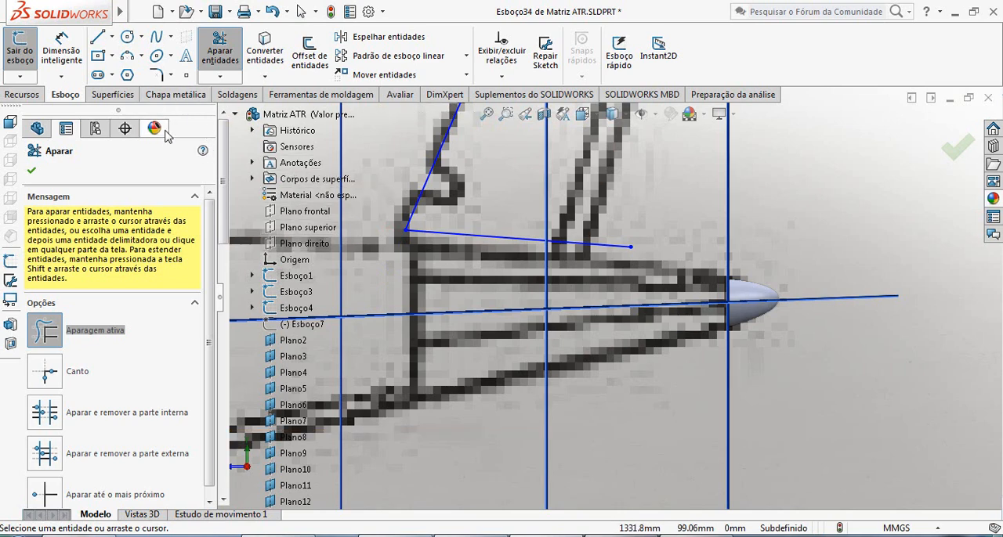
key(Escape)
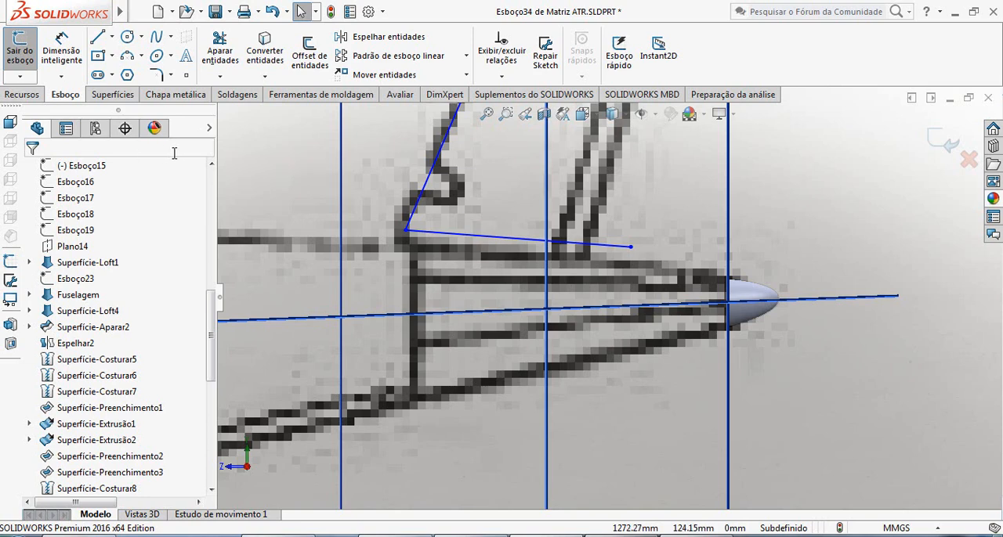
Offset only the fin's base line 3 mm upward, with chain selection off and the direction reversed.
click(309, 52)
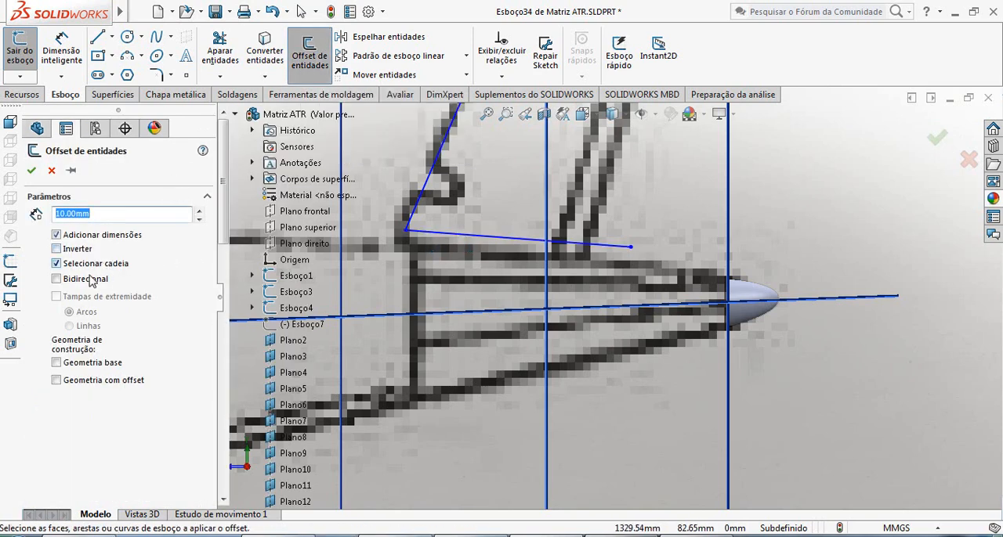
click(55, 264)
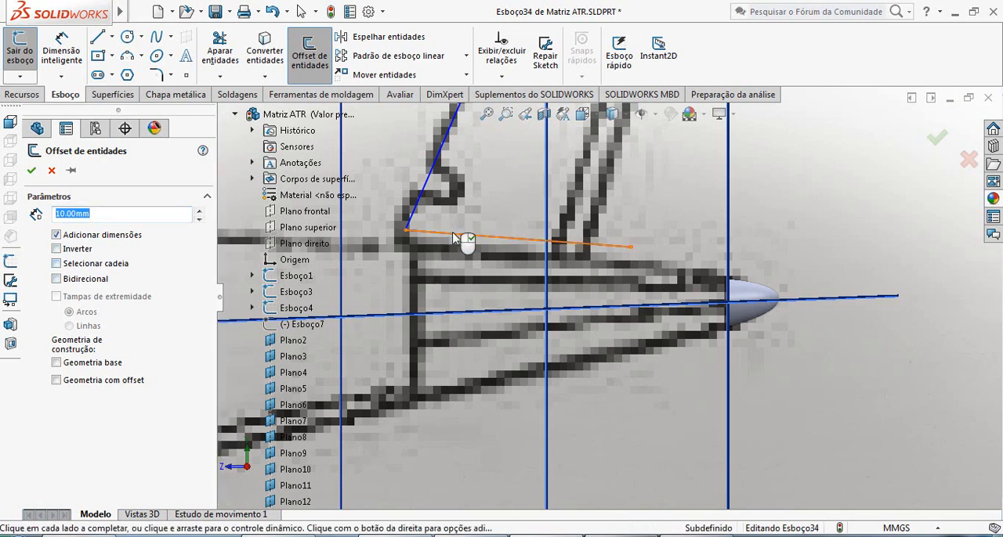
click(456, 242)
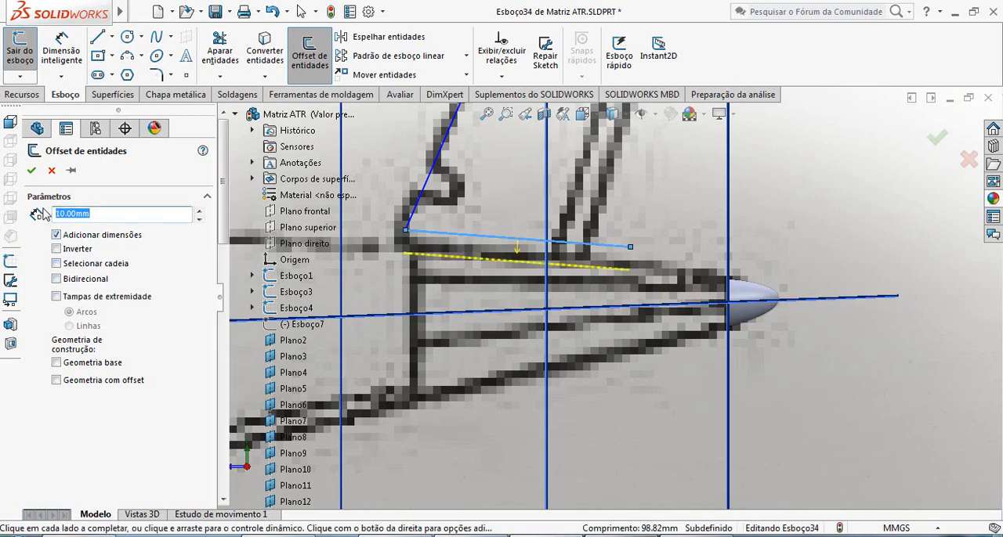
click(57, 250)
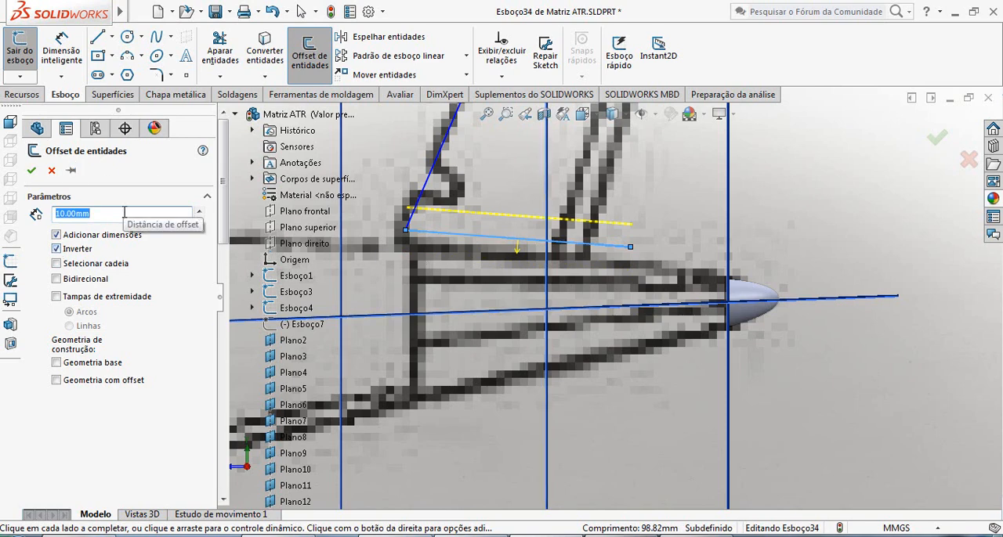
key(Return)
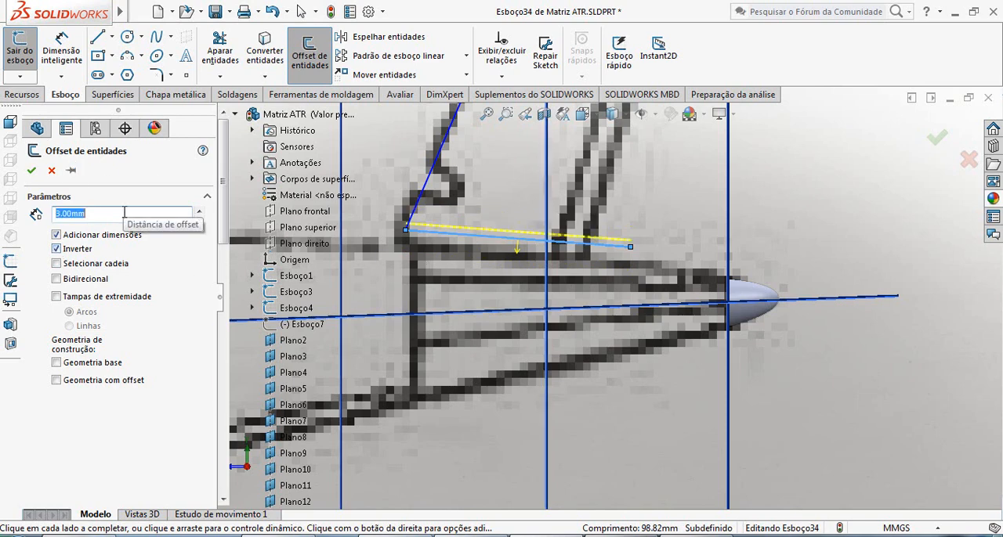
scroll(610, 305, up, 3)
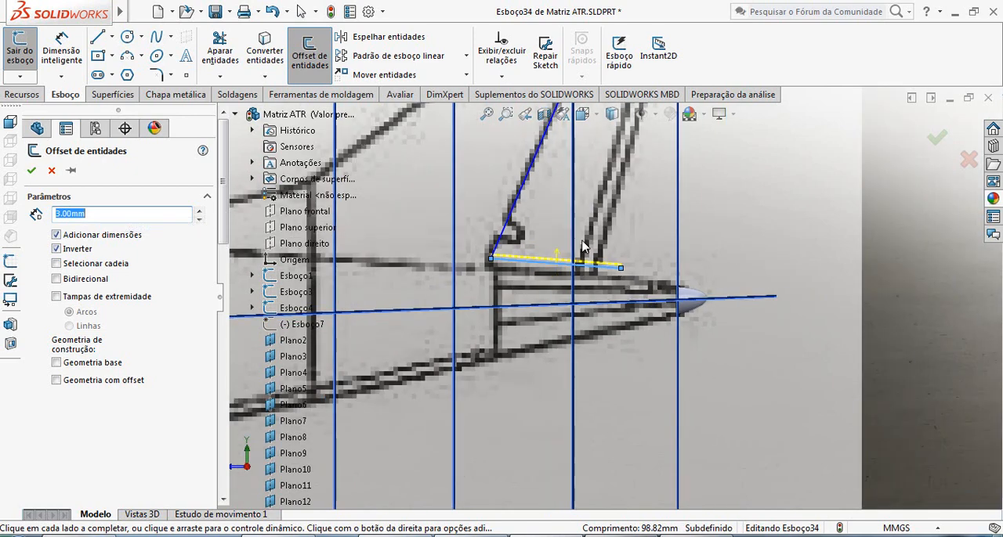
click(35, 173)
Offset the sloped hinge line and the horizontal tip line together by 3 mm, toward the fin's trailing edge and tip.
scroll(572, 271, up, 4)
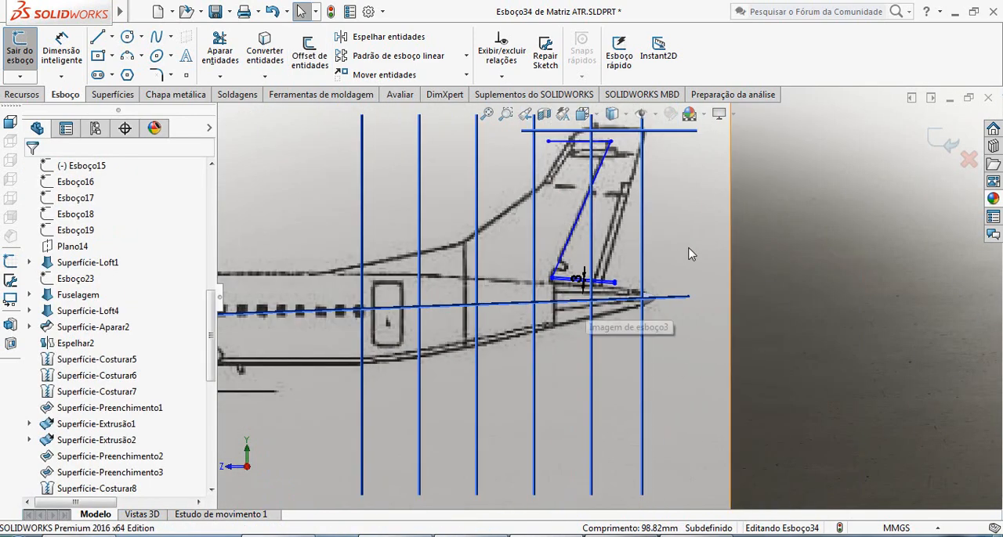
scroll(676, 238, down, 3)
scroll(517, 321, down, 3)
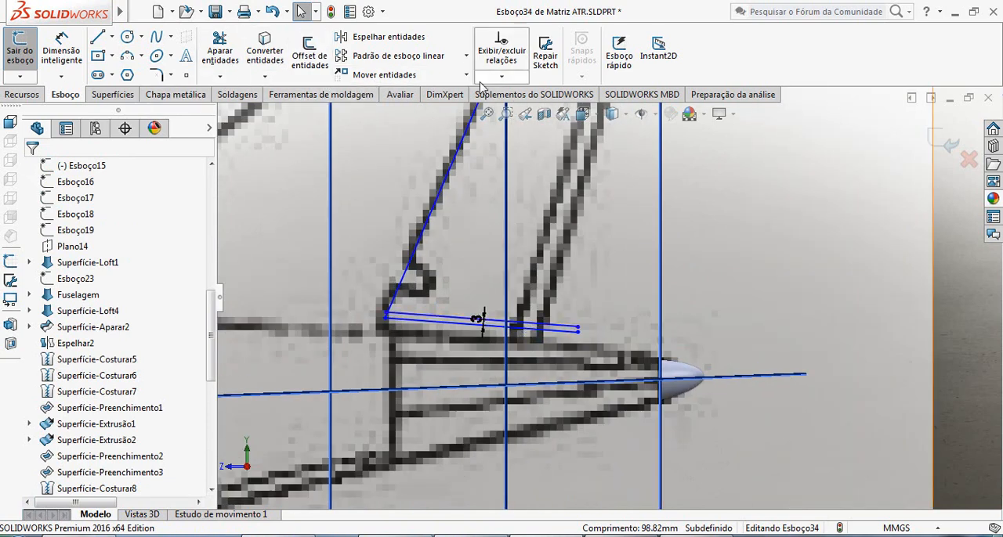
click(305, 66)
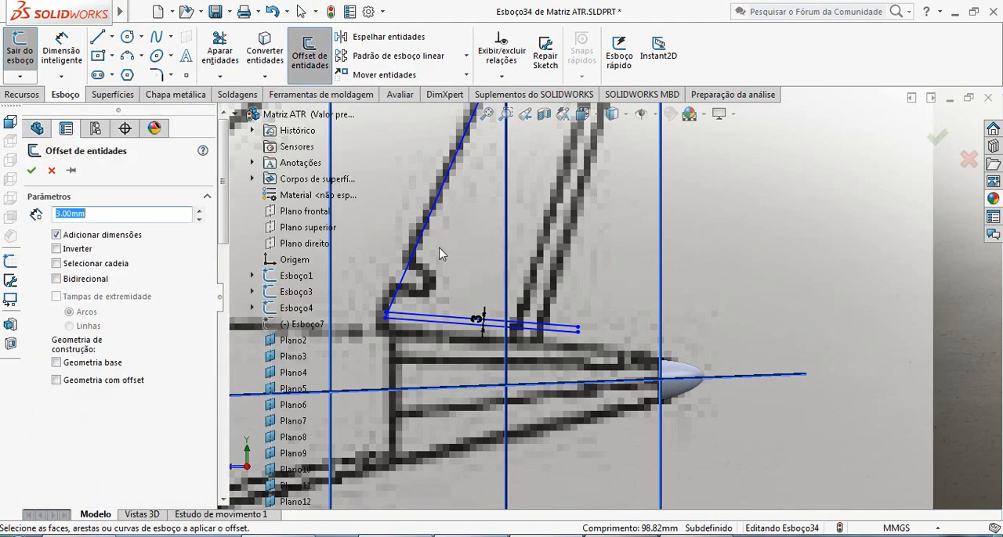
scroll(533, 224, up, 6)
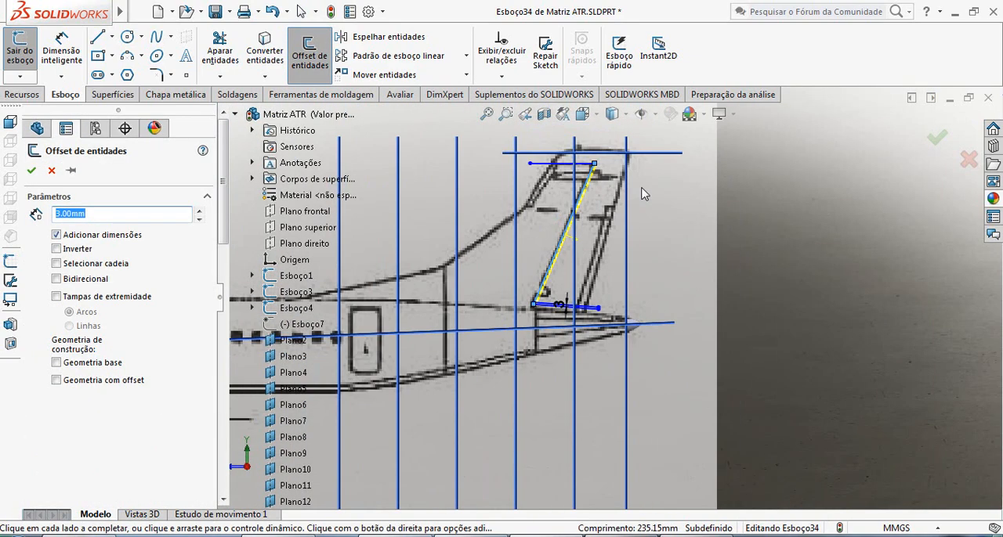
scroll(642, 191, down, 9)
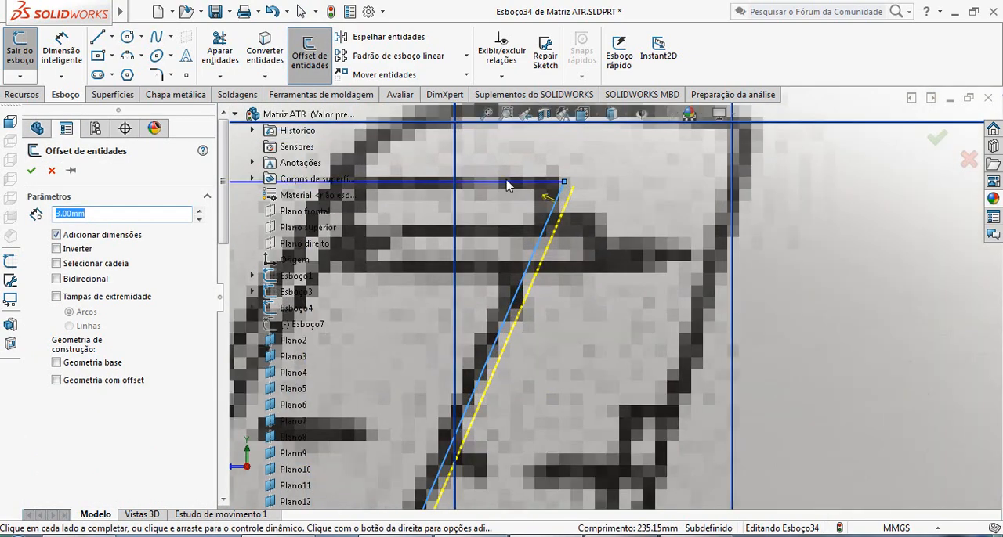
click(507, 185)
scroll(570, 265, up, 9)
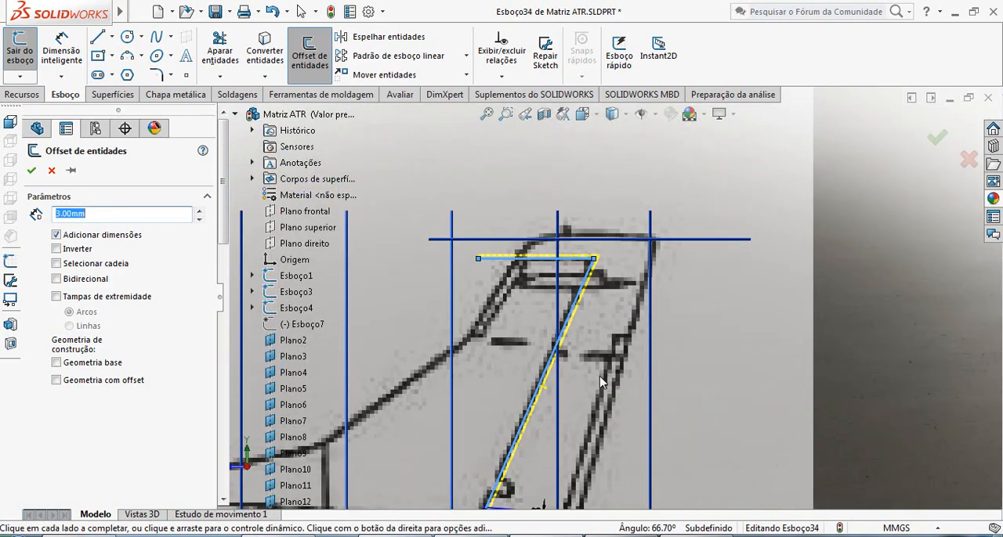
scroll(539, 414, down, 8)
scroll(561, 374, down, 3)
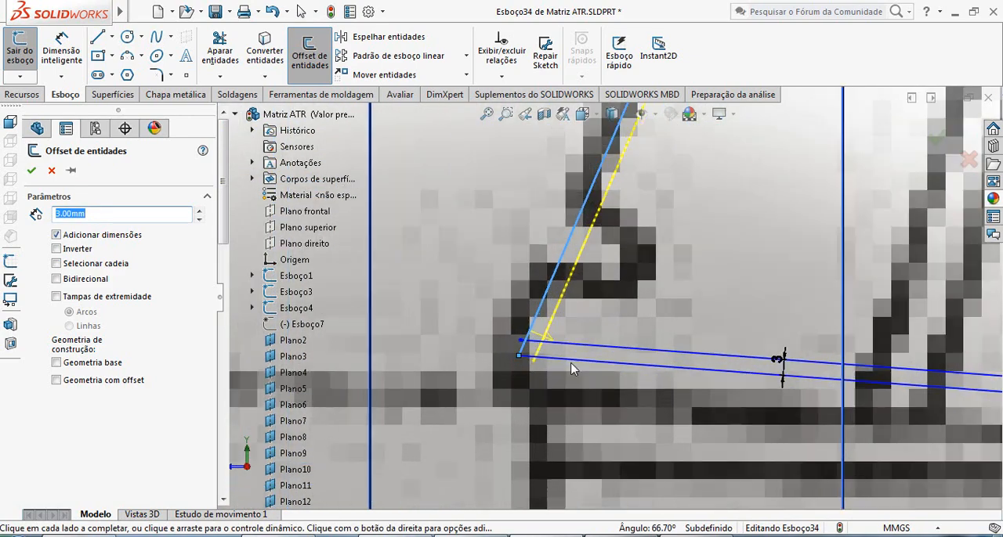
click(31, 171)
Trim the overlapping ends of the offset lines at the lower hinge corner so the inner pair meets at a clean corner.
scroll(563, 365, up, 2)
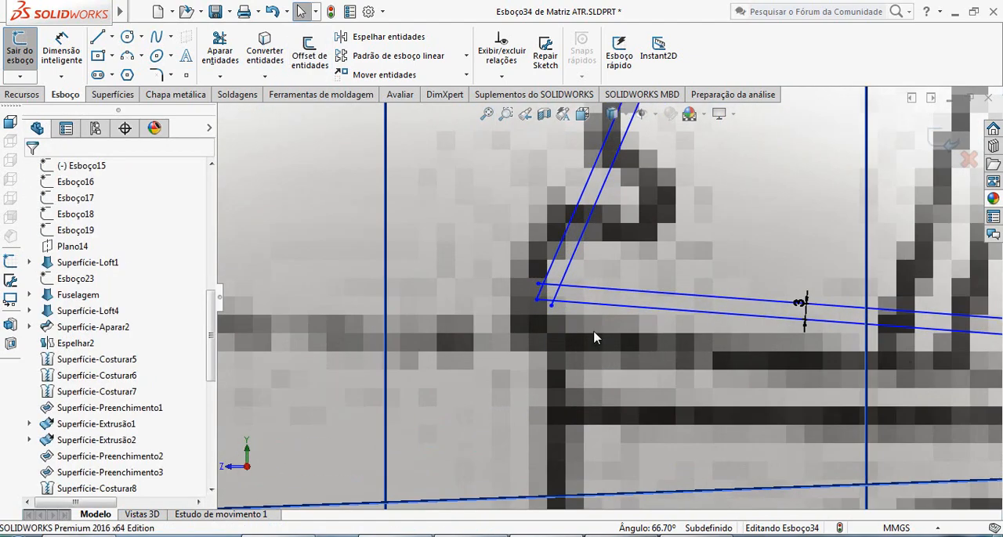
scroll(671, 309, up, 1)
scroll(694, 310, up, 2)
scroll(694, 317, up, 3)
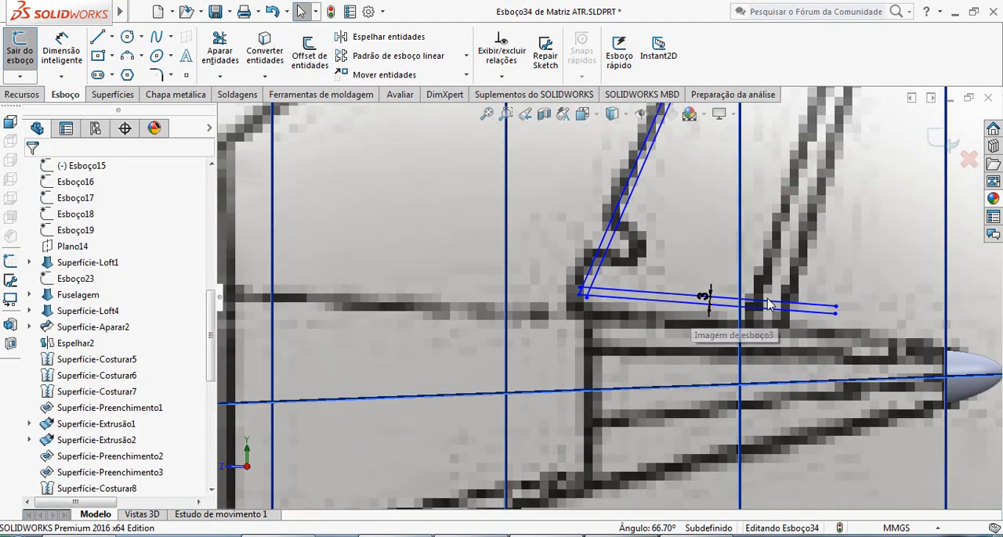
scroll(675, 161, down, 3)
scroll(675, 161, down, 3)
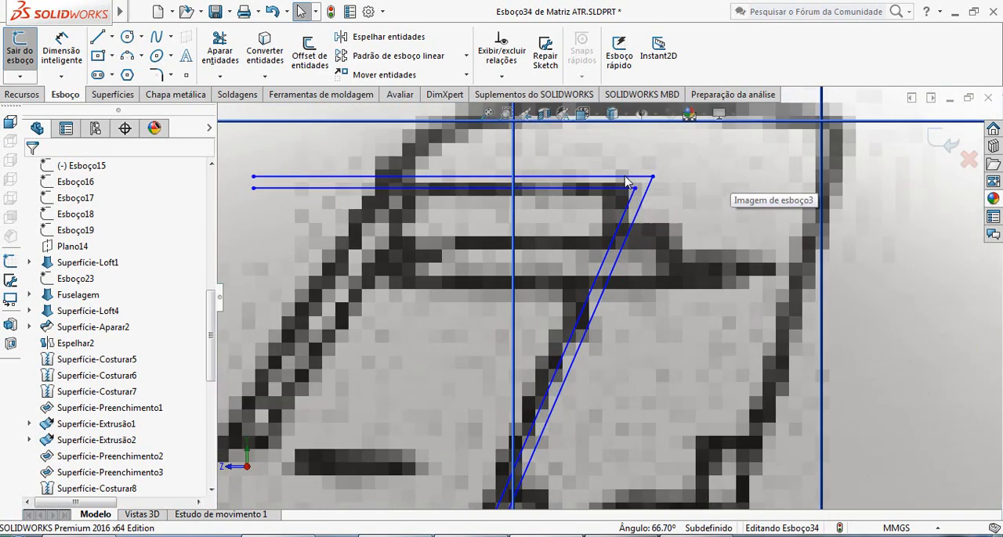
scroll(675, 392, up, 3)
scroll(675, 392, up, 3)
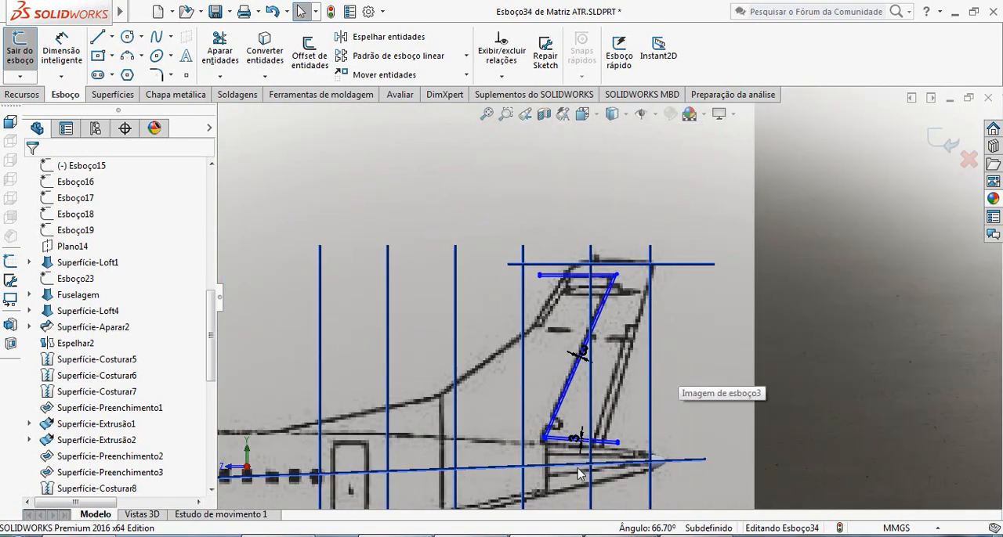
scroll(590, 336, down, 5)
scroll(588, 335, down, 5)
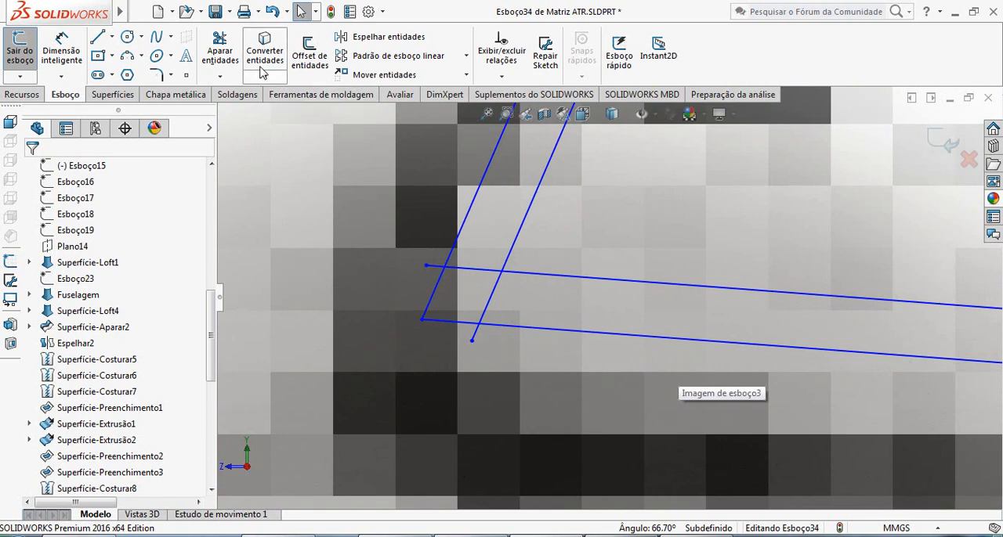
click(220, 51)
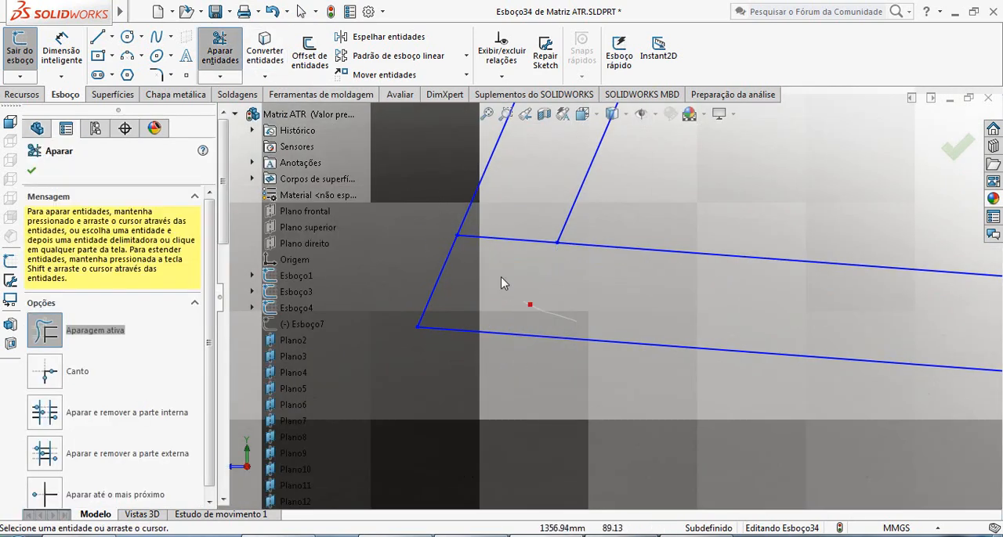
scroll(655, 325, up, 6)
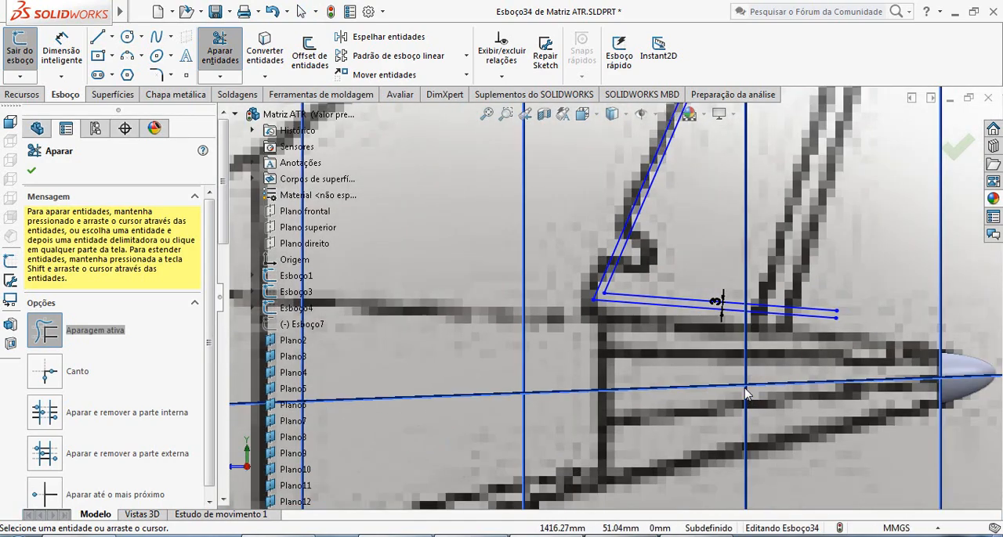
scroll(603, 290, up, 4)
scroll(812, 200, down, 3)
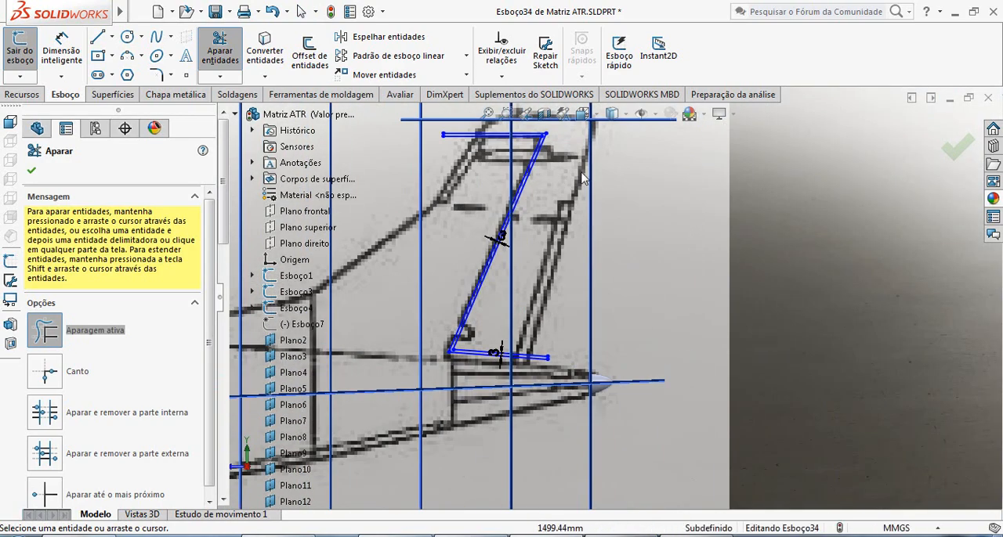
key(Escape)
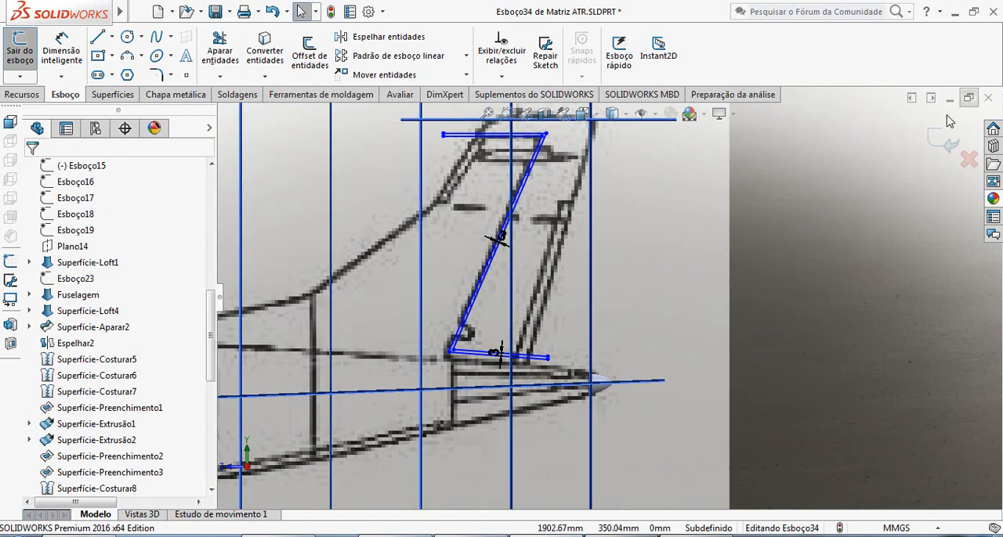
Exit the fin sketch and show the hidden Fuselagem body.
click(948, 142)
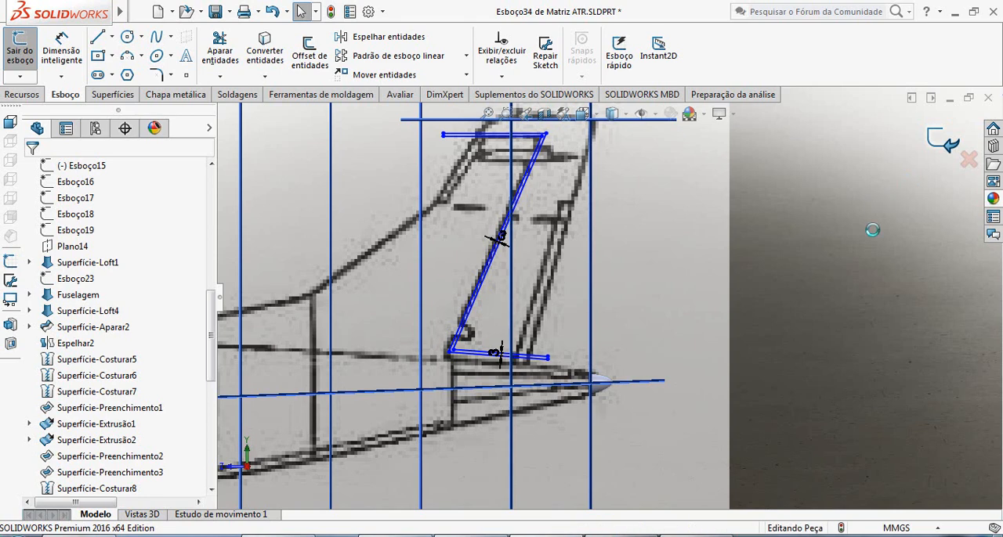
click(853, 281)
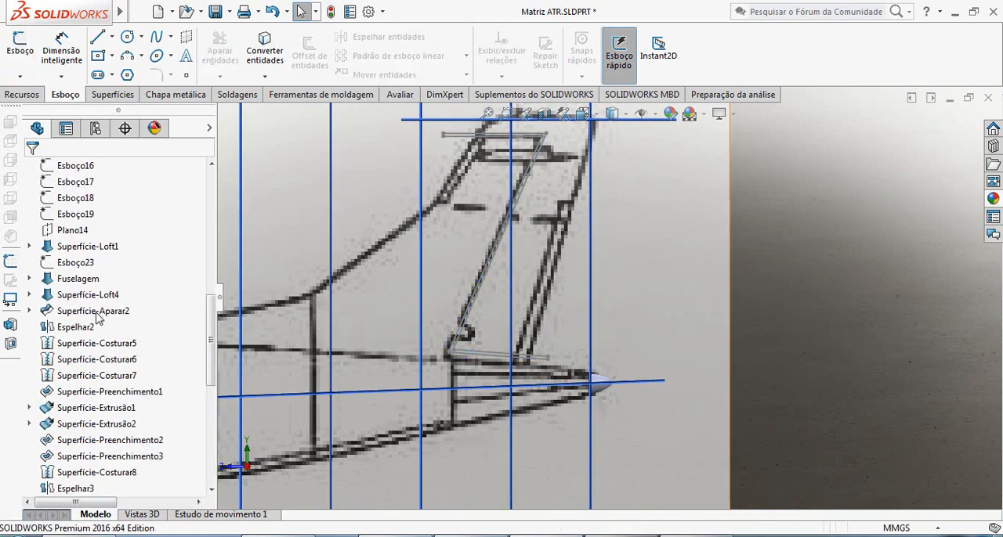
right_click(78, 282)
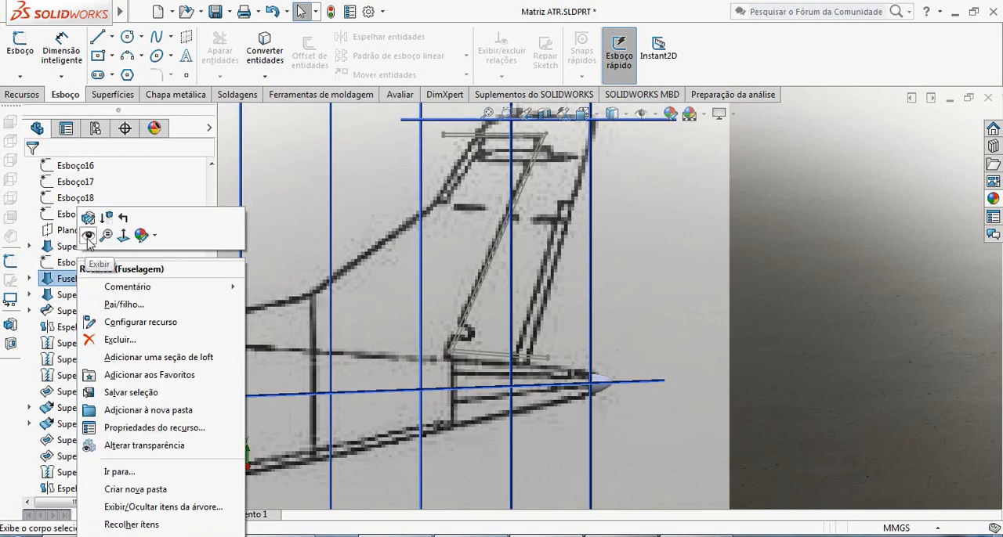
click(87, 235)
Start a standard surface trim using the fin gap sketch Esboço34 instead of Fuselagem as trim tool, with selections set to be removed.
scroll(571, 375, down, 3)
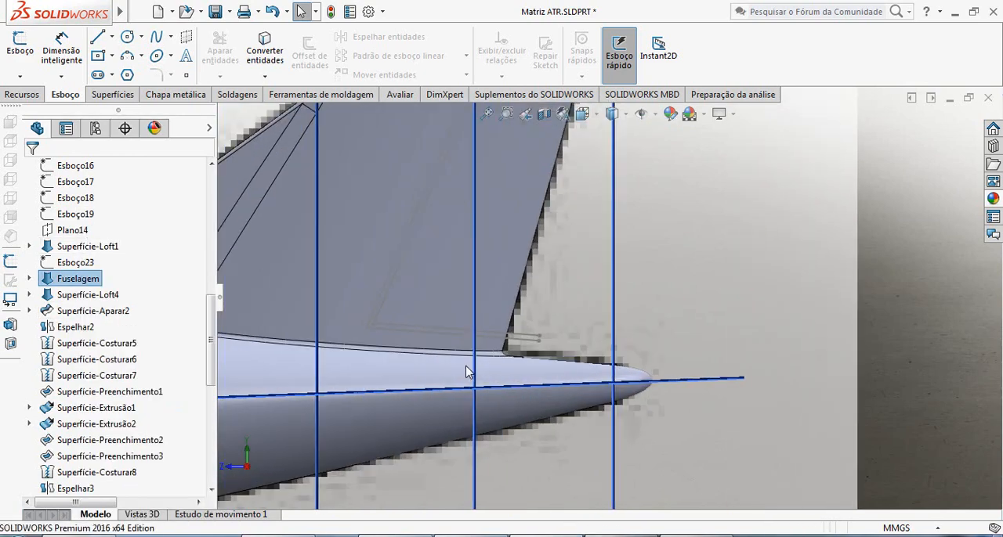
scroll(426, 369, down, 5)
scroll(579, 335, up, 4)
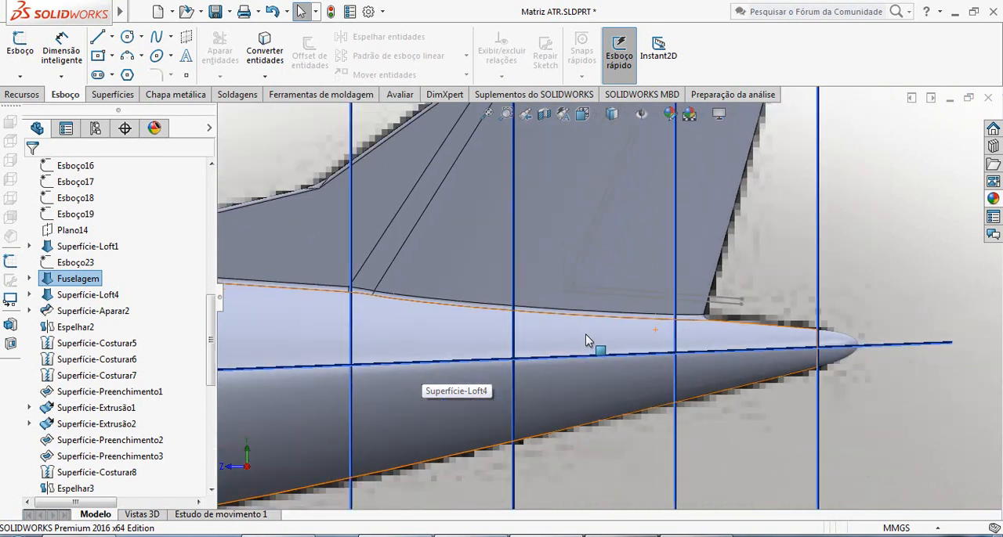
scroll(626, 310, down, 4)
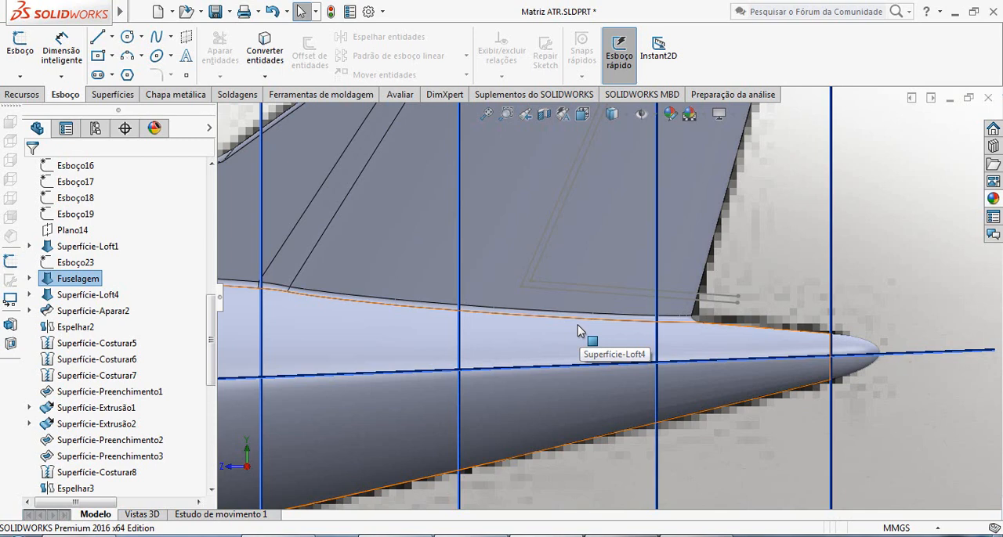
scroll(623, 264, up, 5)
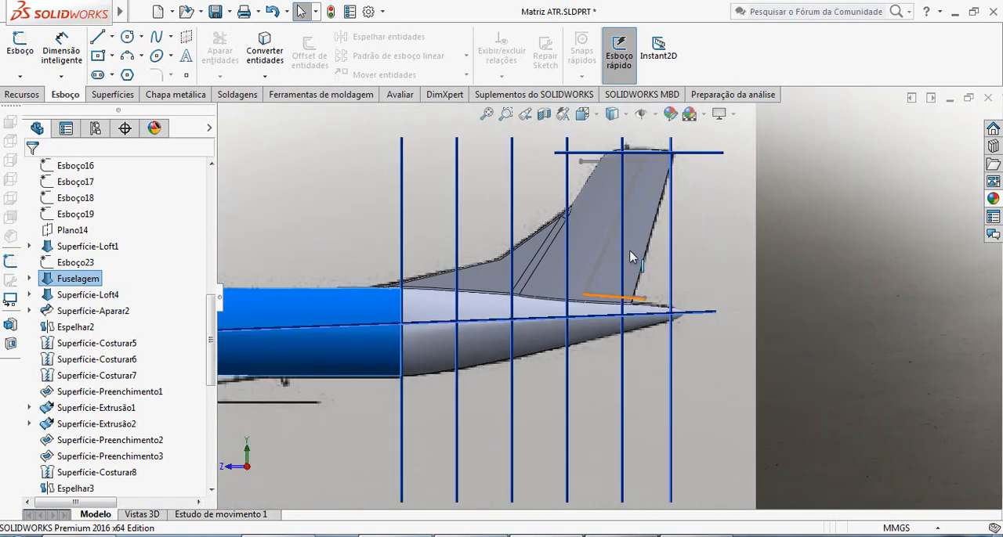
scroll(655, 225, down, 1)
scroll(631, 208, down, 1)
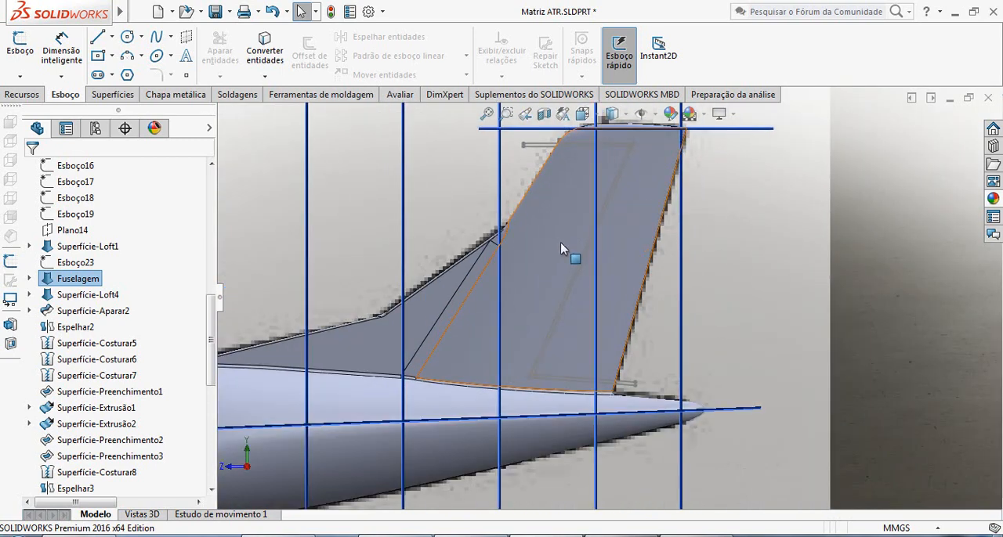
click(112, 94)
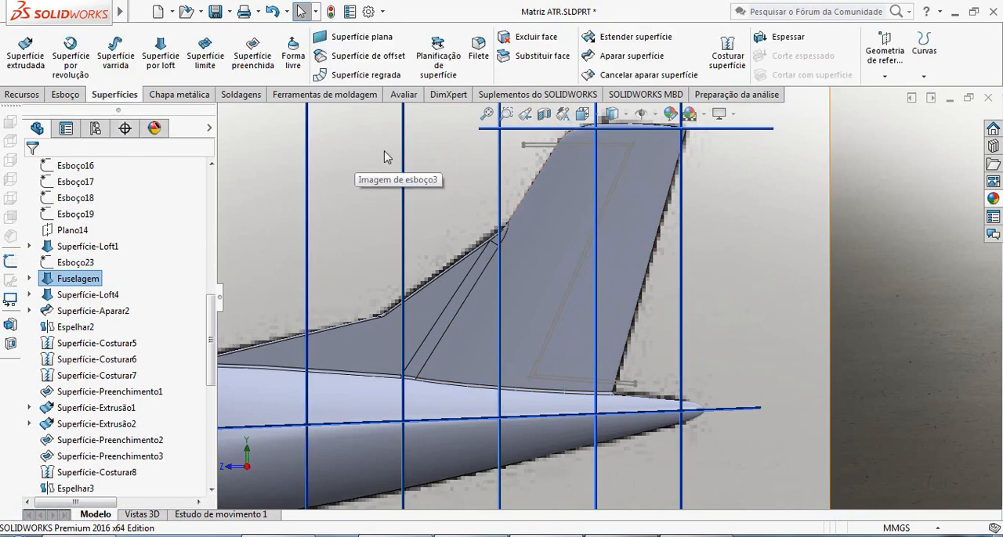
click(631, 58)
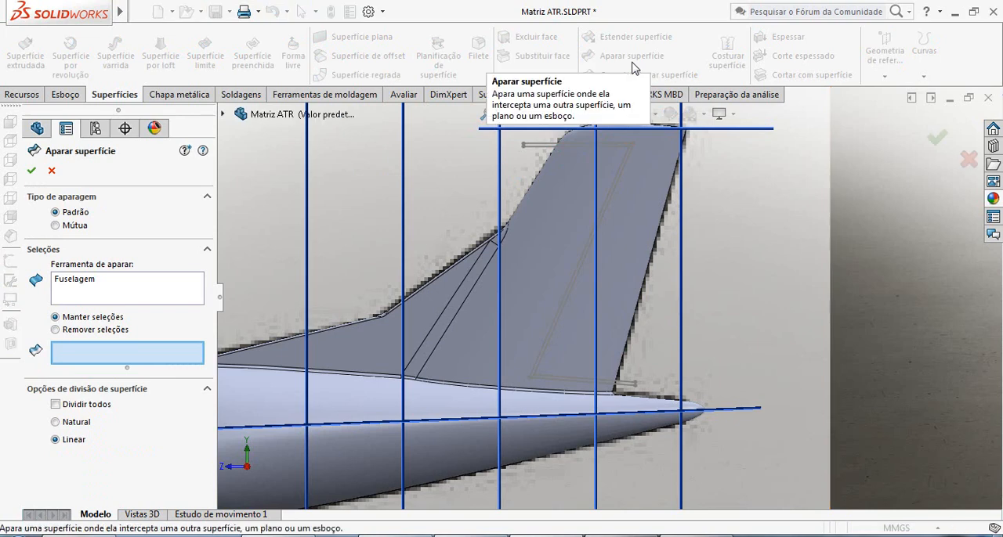
click(75, 281)
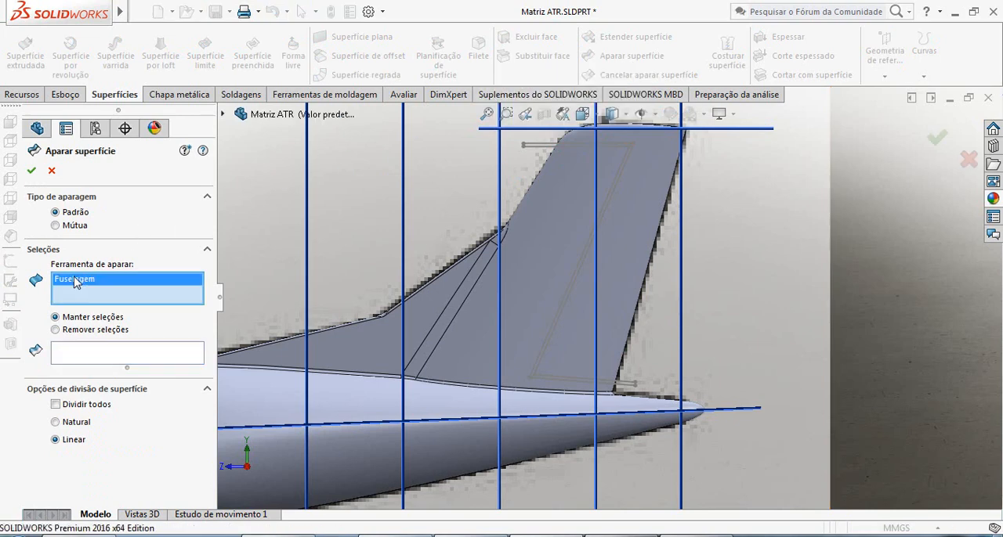
key(Delete)
scroll(548, 168, down, 3)
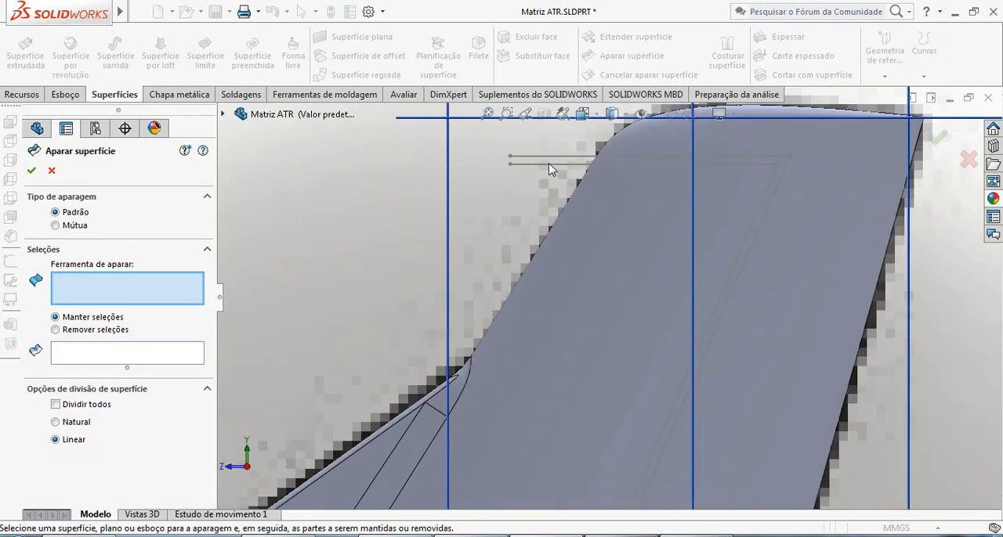
click(549, 162)
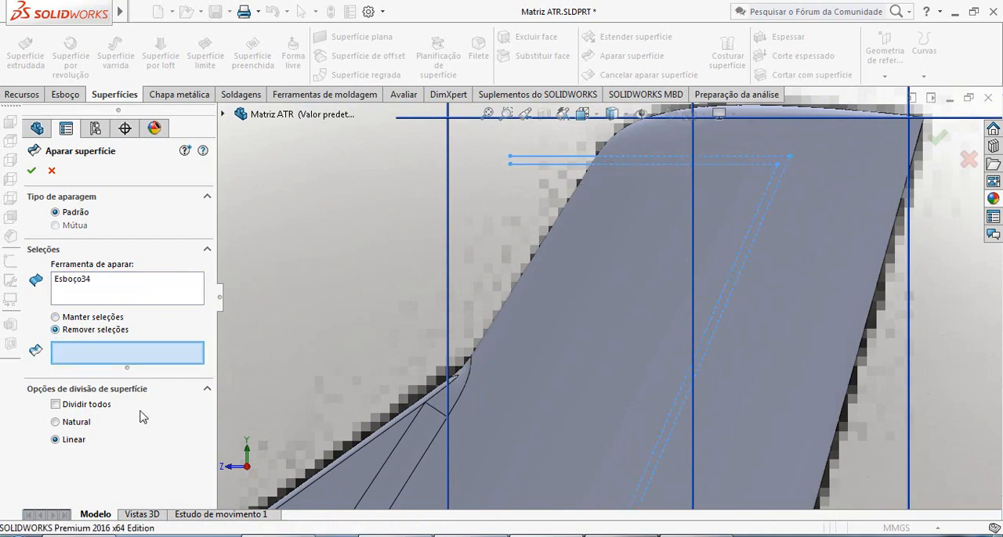
Pick the thin strip between the offset sketch lines on the fin as the surface region to remove.
scroll(831, 195, down, 1)
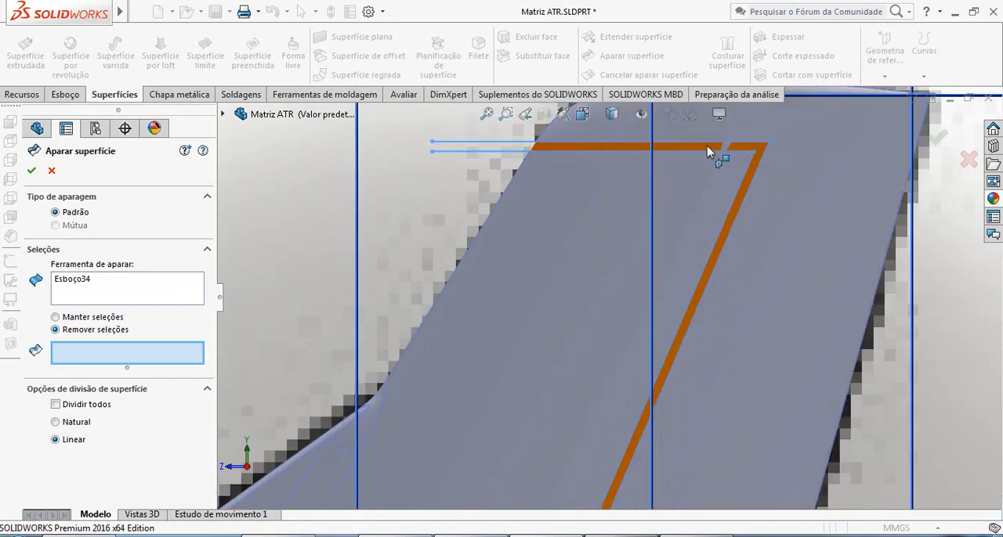
scroll(688, 224, up, 4)
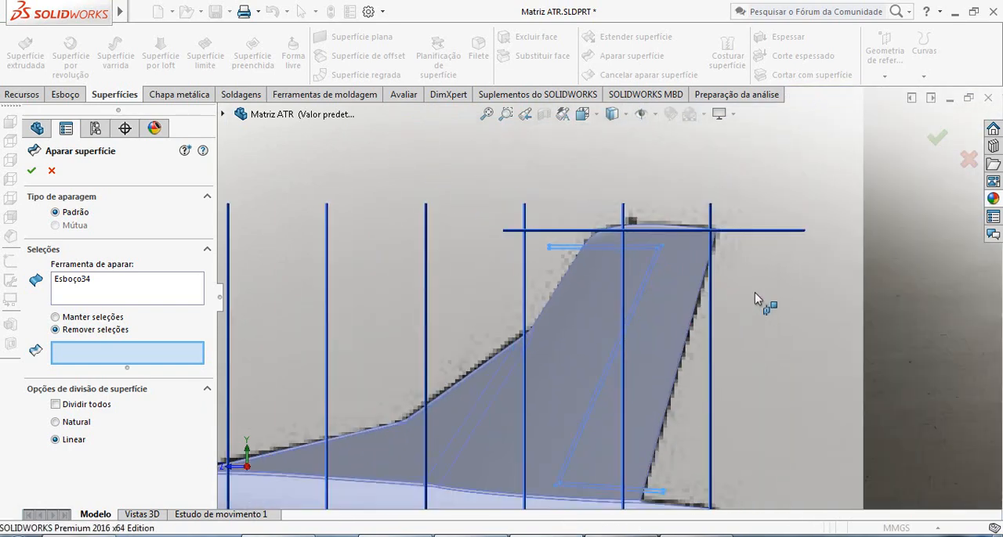
scroll(843, 304, up, 2)
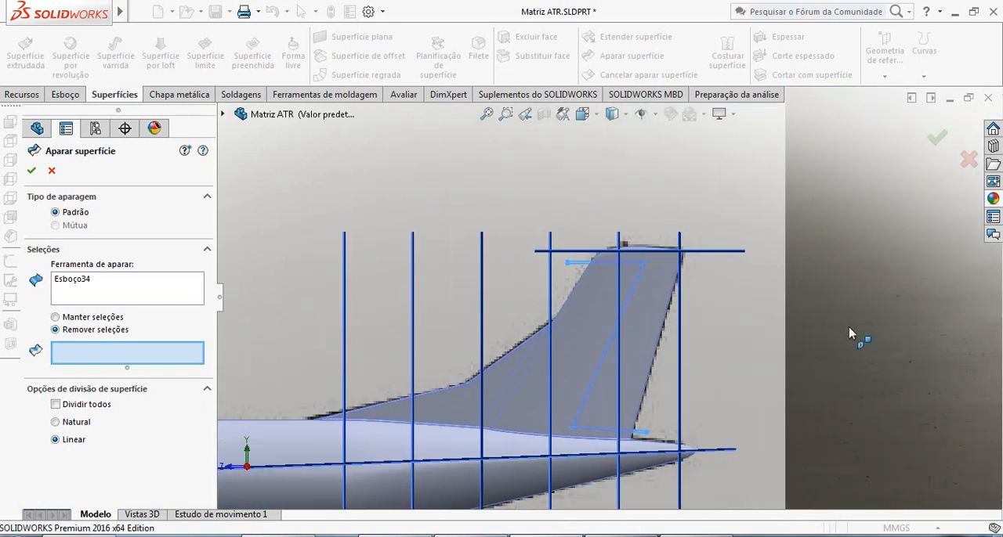
scroll(849, 326, down, 2)
scroll(702, 310, down, 2)
scroll(575, 275, up, 2)
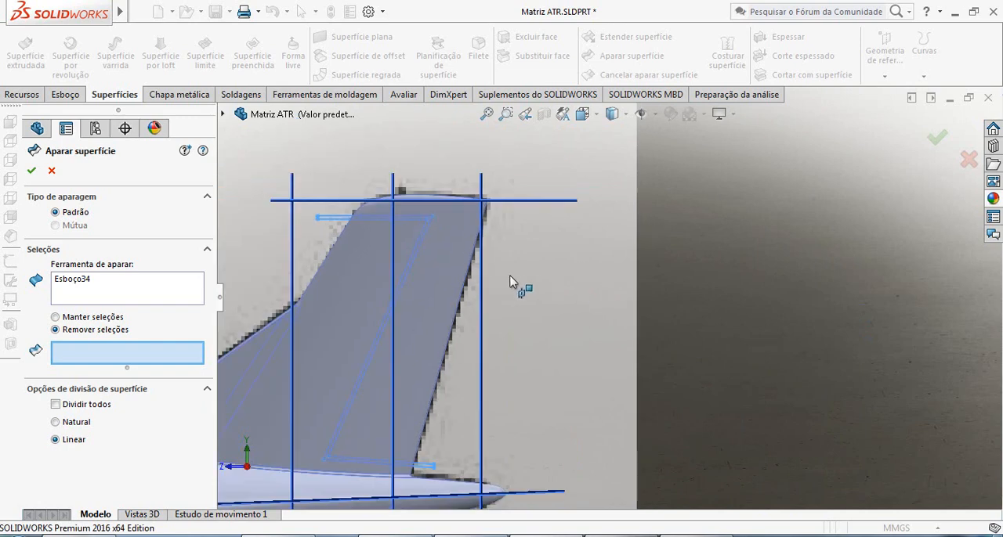
scroll(446, 253, up, 3)
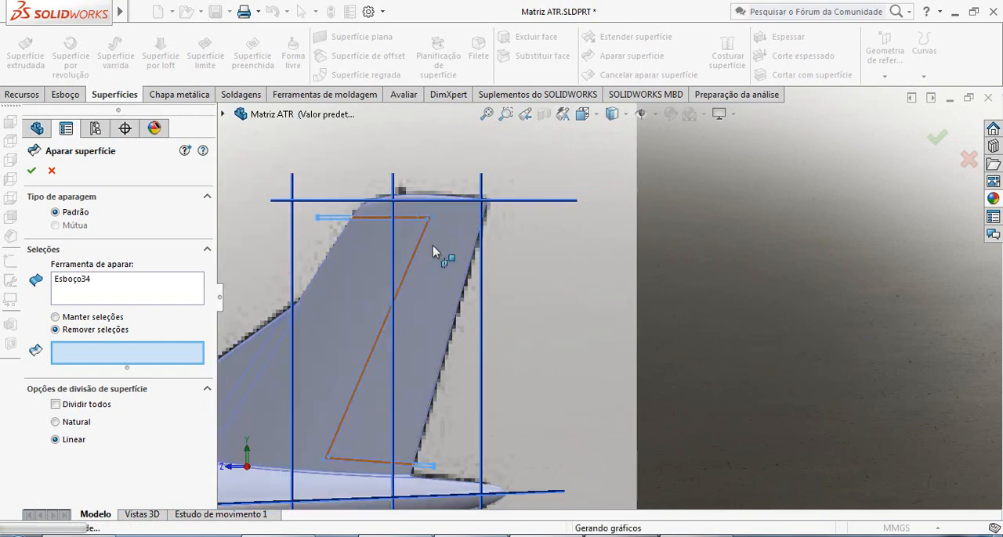
scroll(476, 396, down, 4)
scroll(476, 396, up, 2)
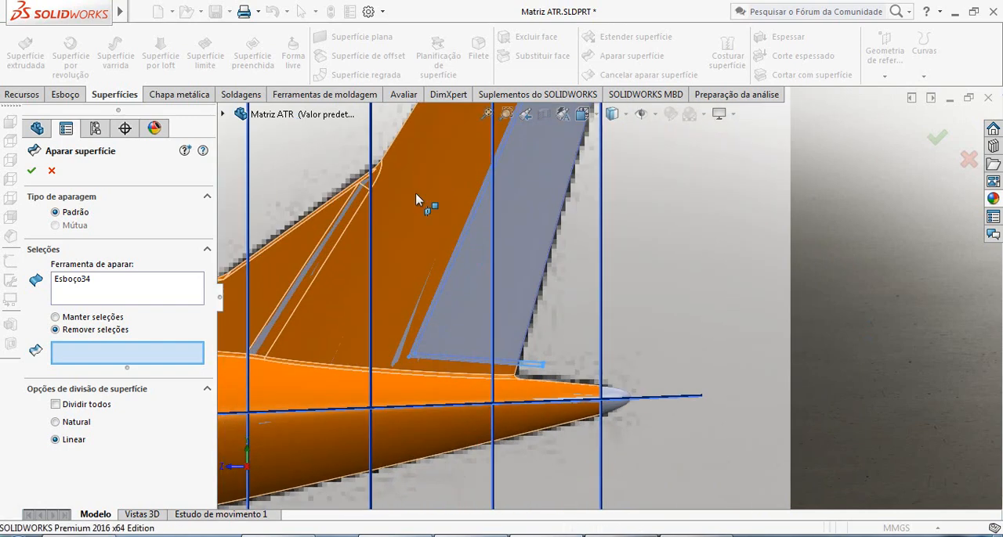
scroll(502, 191, up, 2)
scroll(540, 188, up, 1)
scroll(591, 219, down, 6)
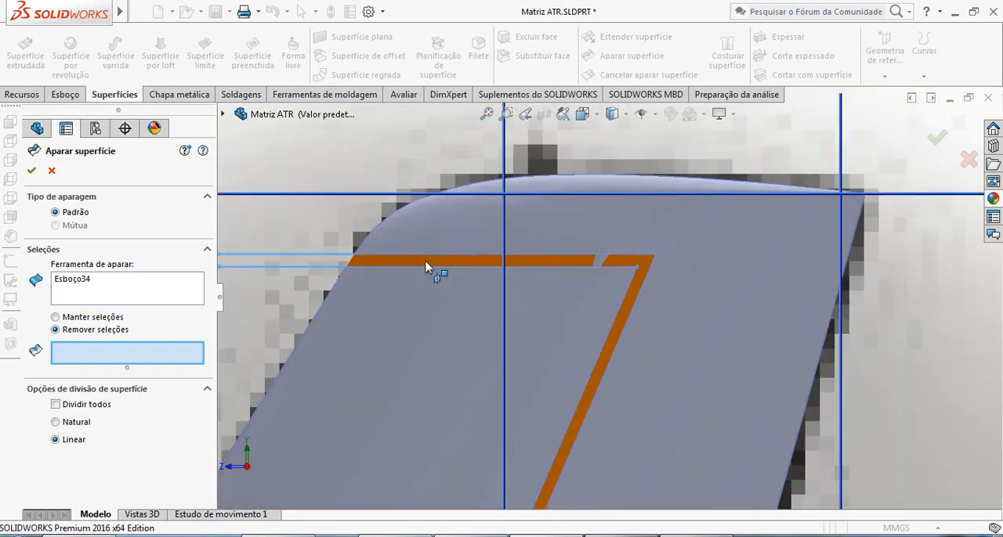
click(427, 270)
Check the marked strip on both sides of the fin and apply the surface trim.
scroll(615, 300, up, 2)
scroll(615, 301, up, 1)
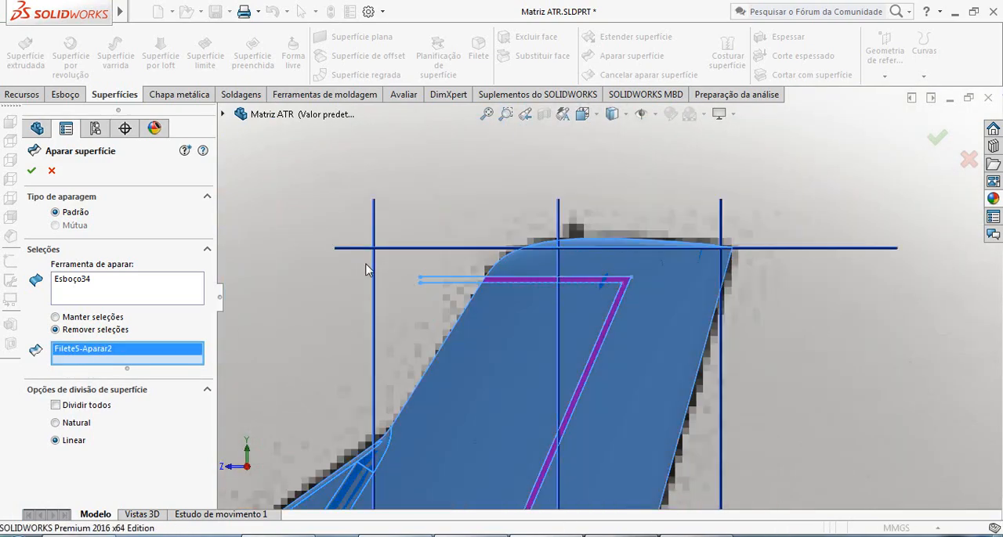
middle_drag(286, 276, 320, 282)
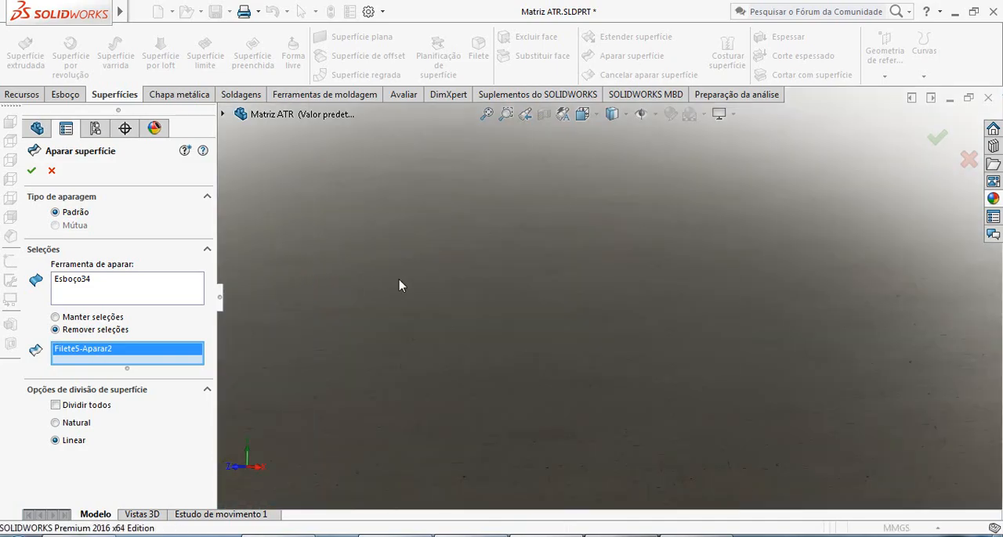
scroll(440, 285, up, 6)
middle_drag(416, 313, 573, 351)
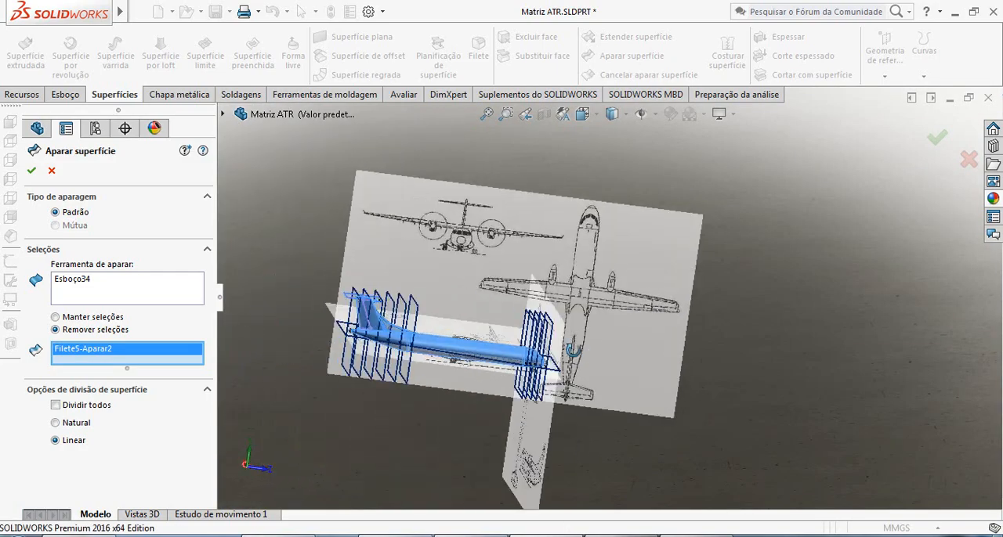
scroll(399, 271, down, 8)
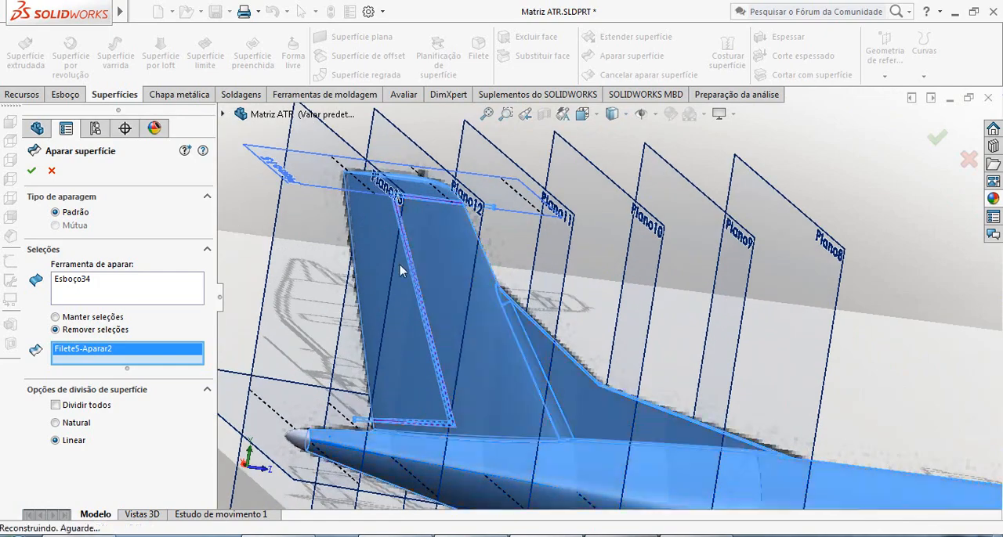
scroll(438, 263, down, 4)
scroll(485, 252, up, 6)
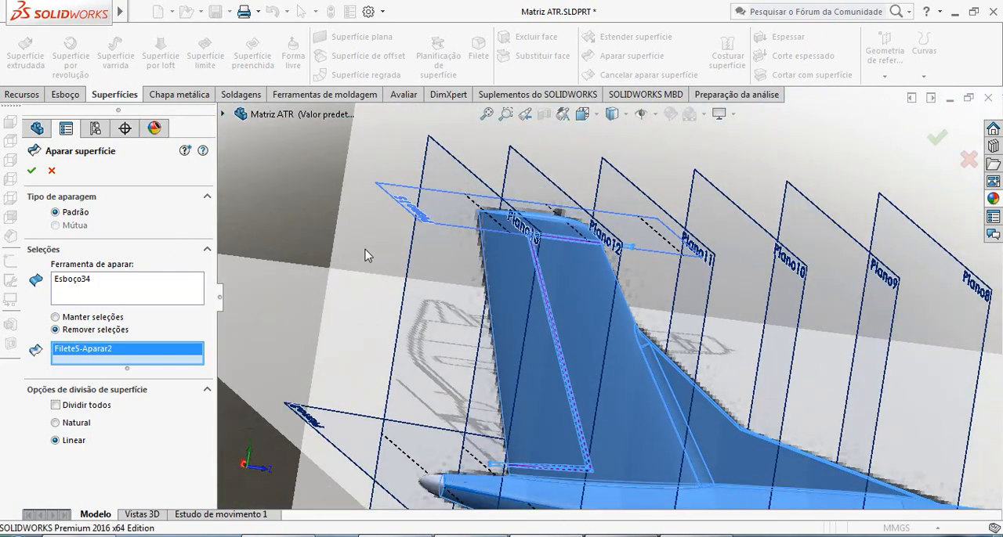
middle_drag(369, 256, 491, 293)
scroll(485, 249, down, 5)
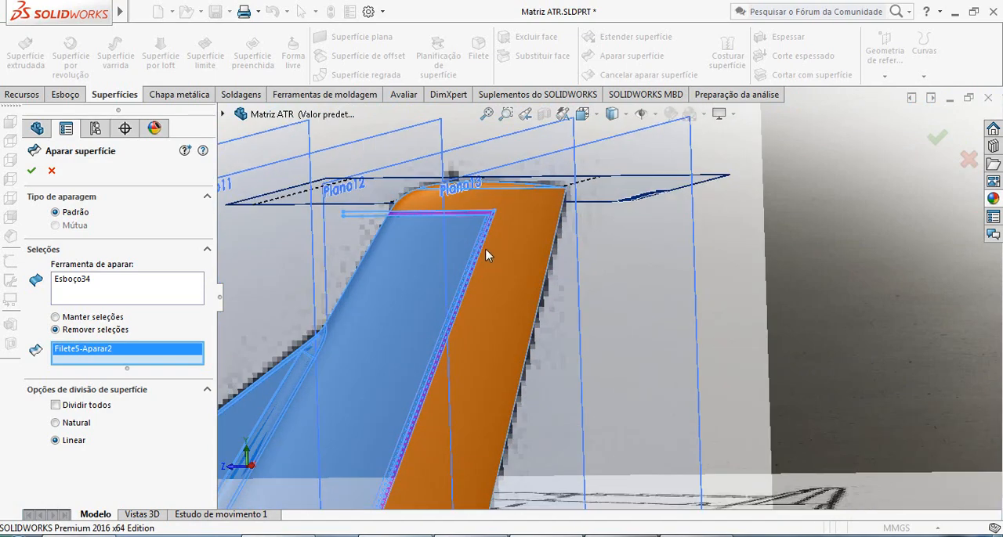
scroll(485, 249, up, 3)
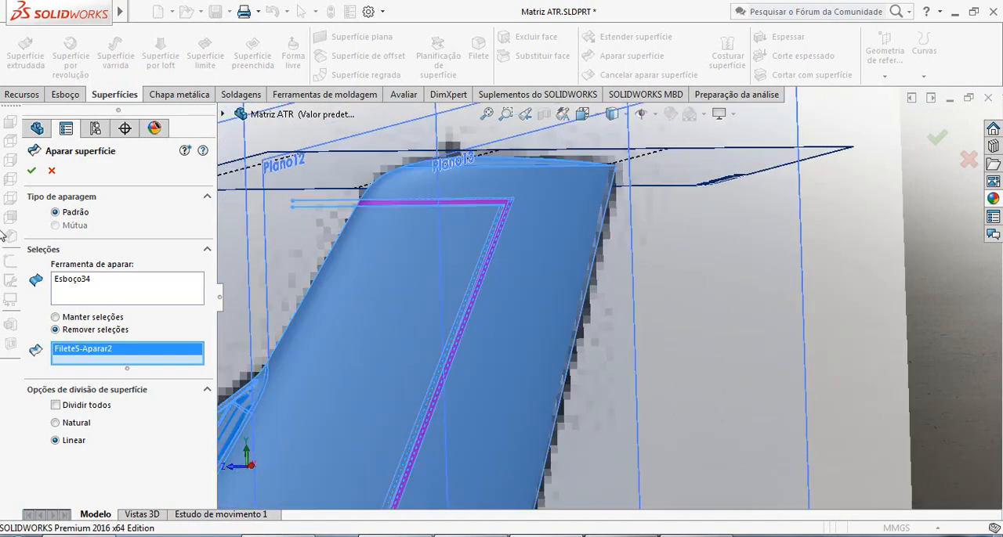
click(31, 171)
Examine the trimmed gap around the fin's tip corner and along the sloped hinge line from several angles.
scroll(570, 319, up, 3)
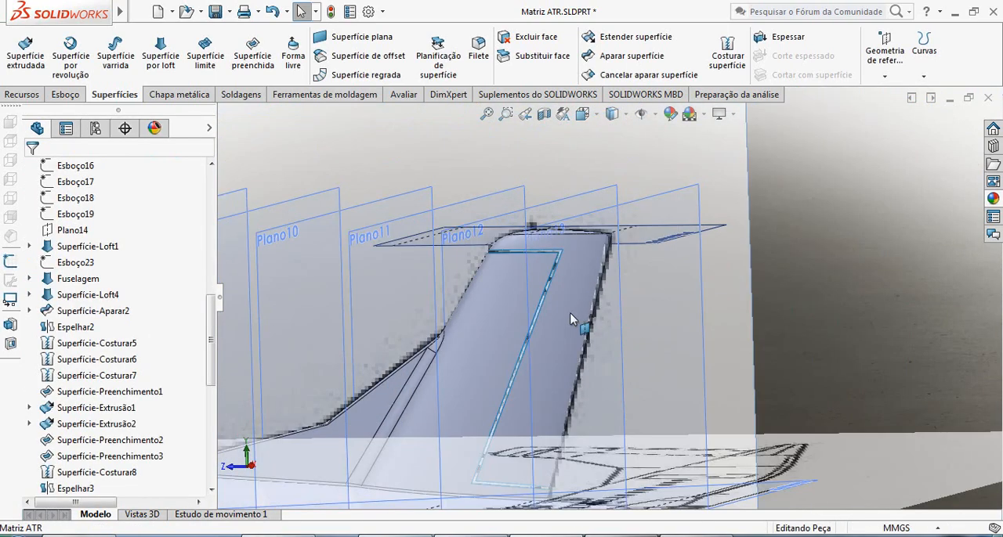
middle_drag(571, 320, 548, 365)
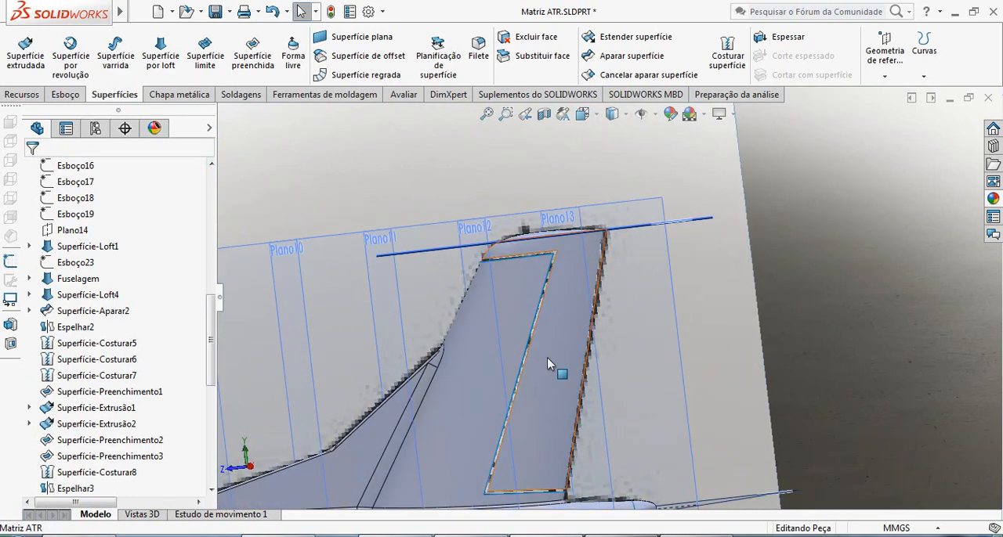
scroll(568, 285, down, 8)
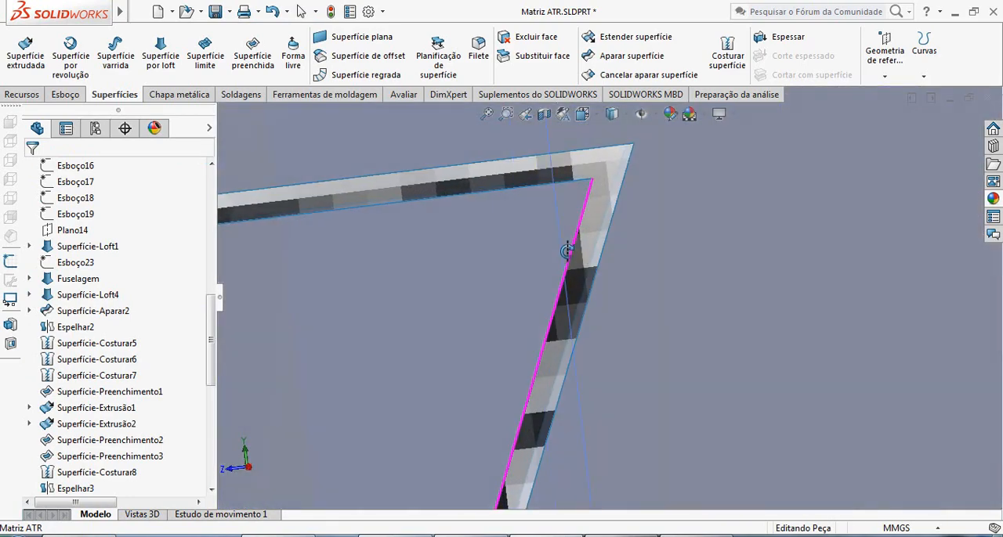
middle_drag(567, 251, 542, 268)
scroll(574, 276, up, 10)
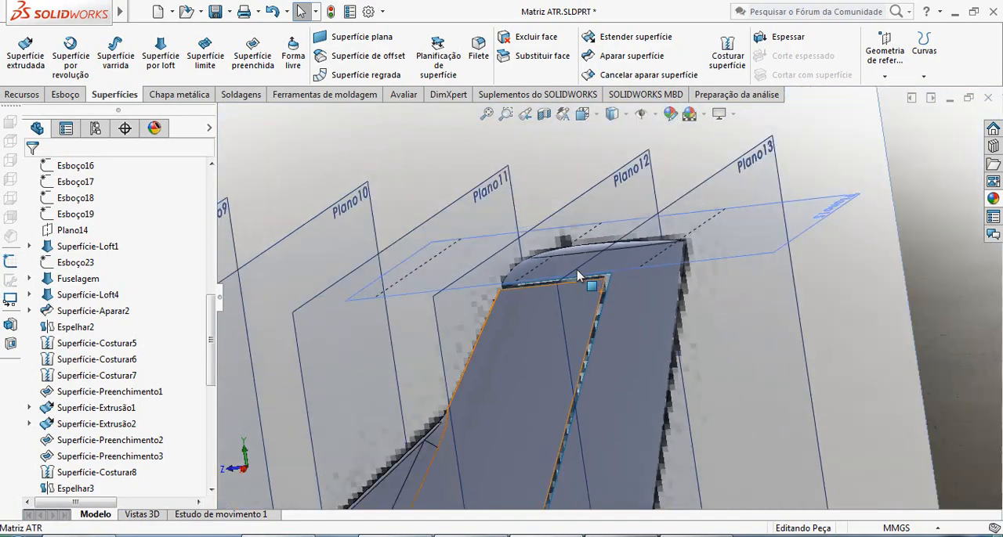
scroll(626, 313, down, 6)
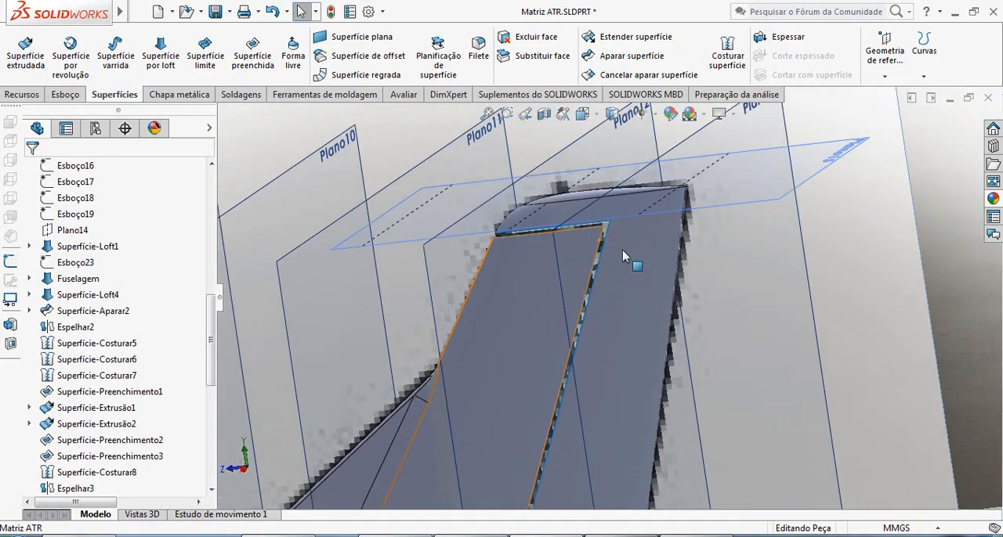
scroll(635, 356, up, 8)
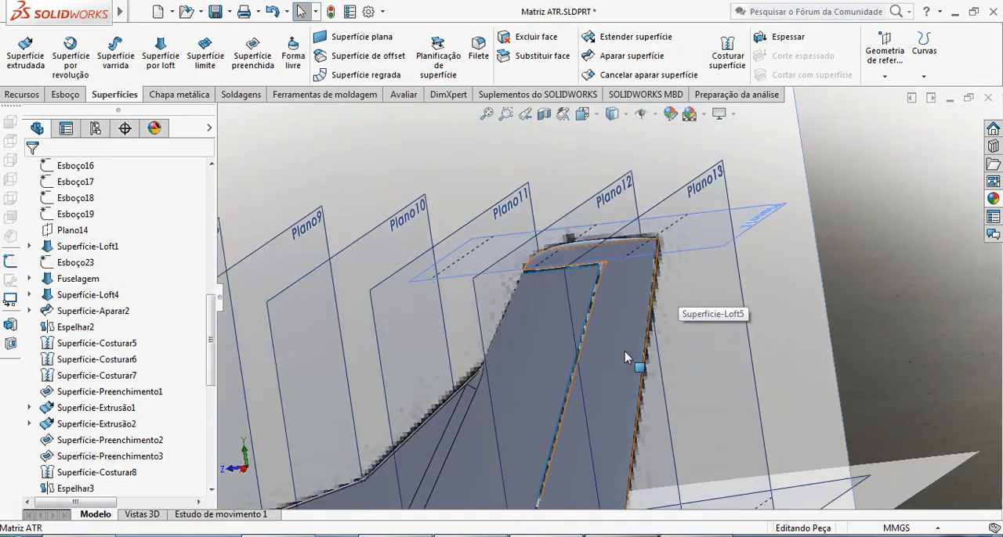
scroll(581, 356, up, 5)
middle_drag(580, 356, 795, 315)
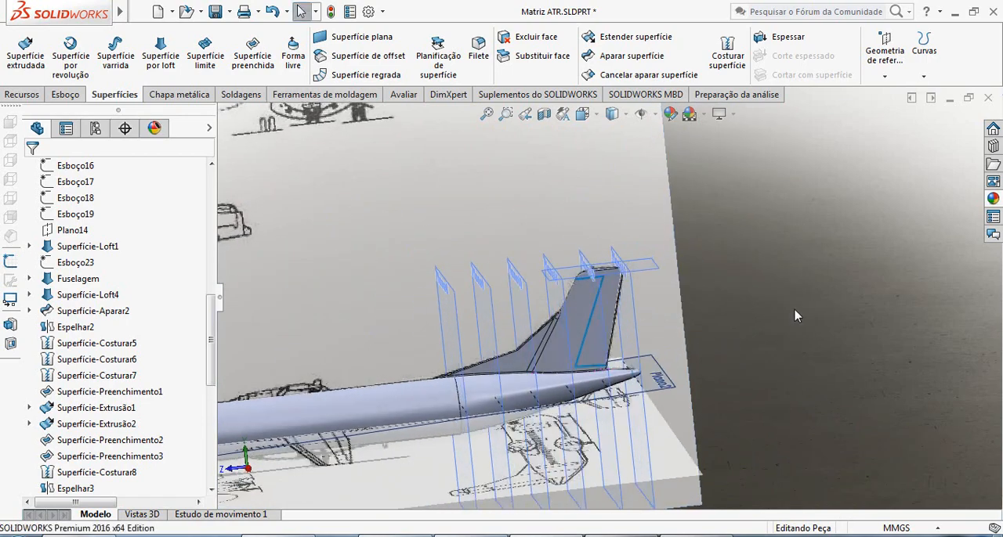
Isolate the fin's separated trailing-edge and tip surface body and inspect it on its own.
right_click(607, 317)
click(679, 507)
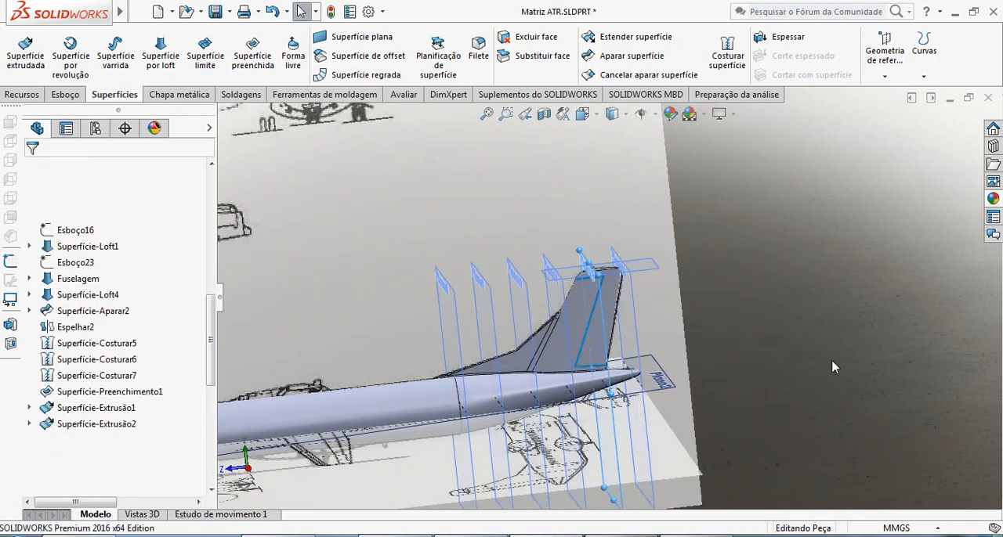
right_click(610, 310)
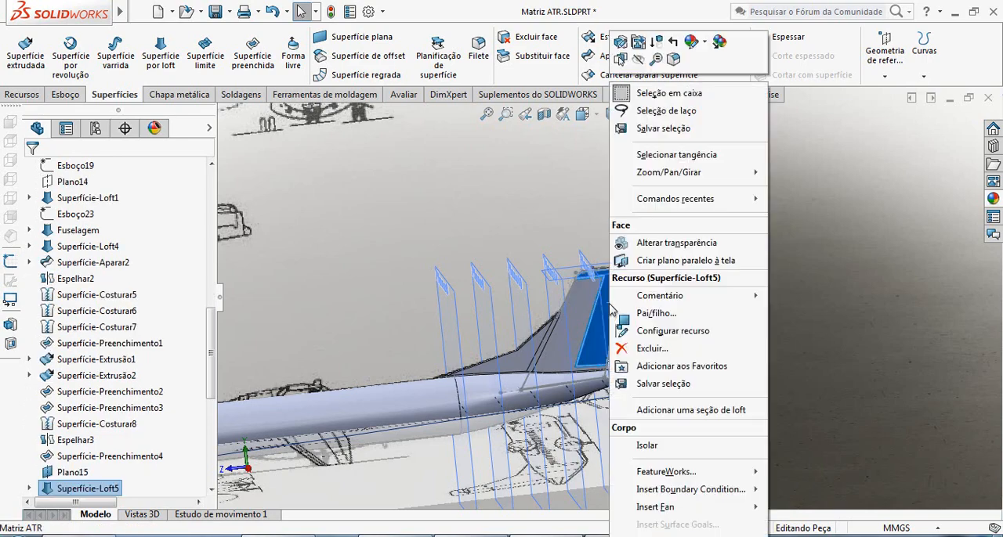
click(674, 446)
scroll(598, 293, down, 5)
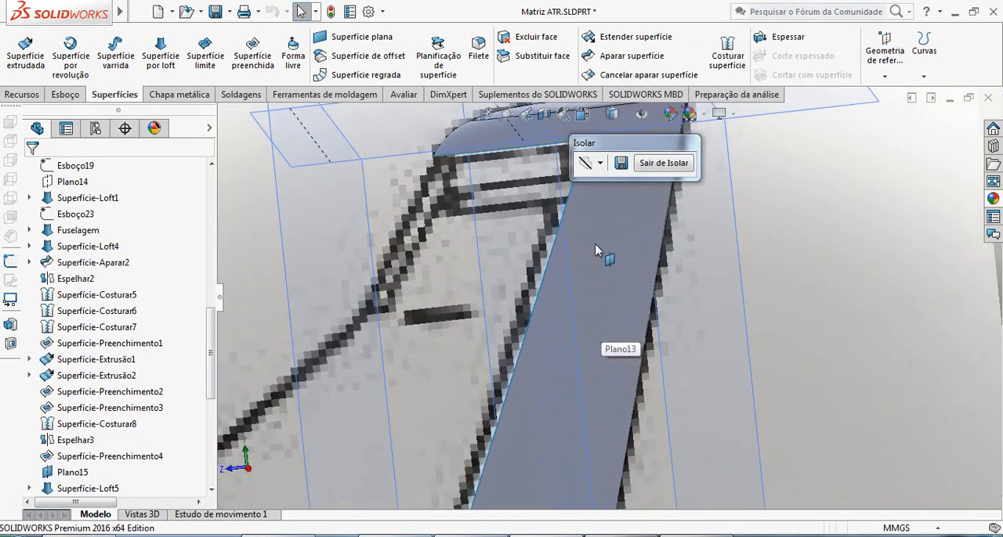
scroll(594, 271, up, 3)
middle_drag(588, 302, 650, 282)
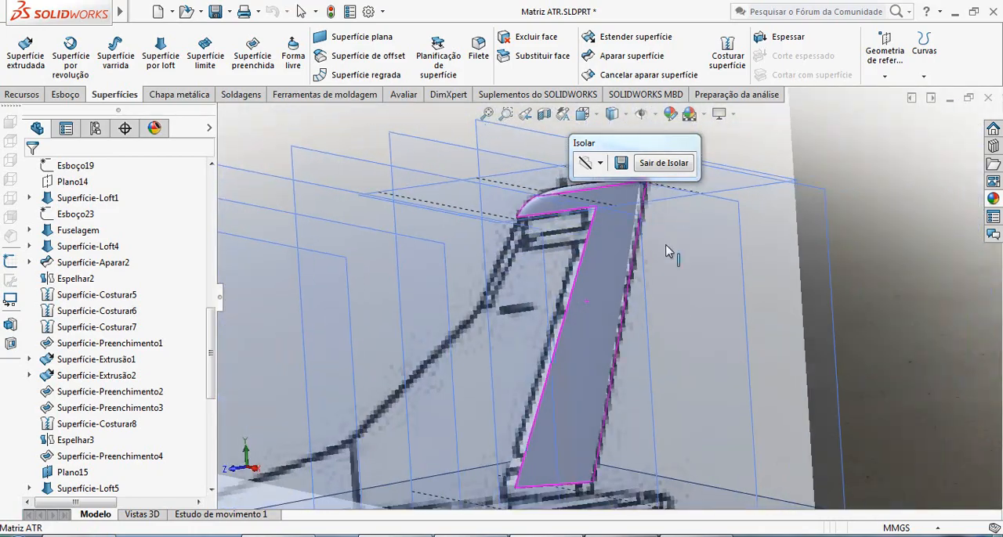
Exit the isolated display of the fin's trailing-edge body and return to the whole aircraft.
click(663, 163)
middle_drag(660, 366, 764, 315)
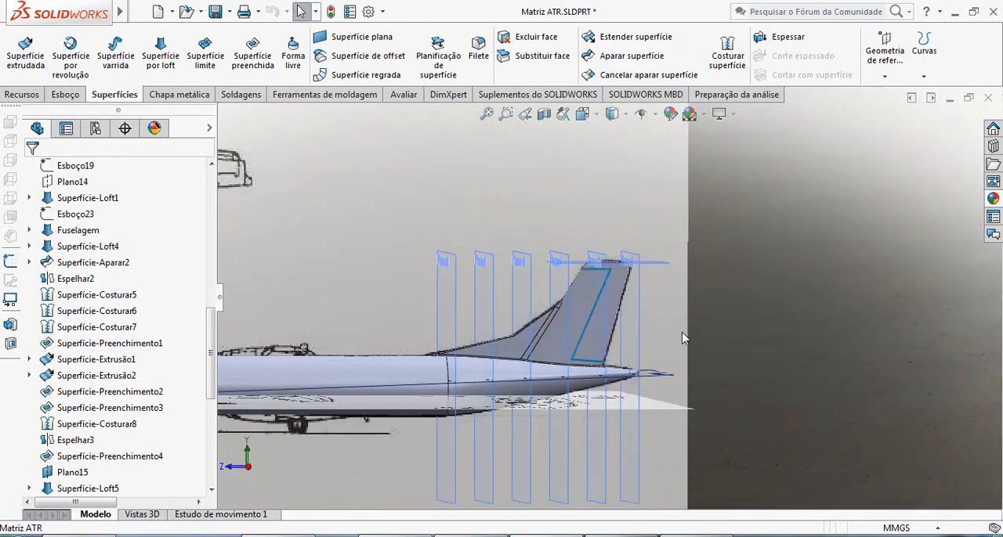
scroll(758, 333, down, 3)
scroll(663, 364, down, 2)
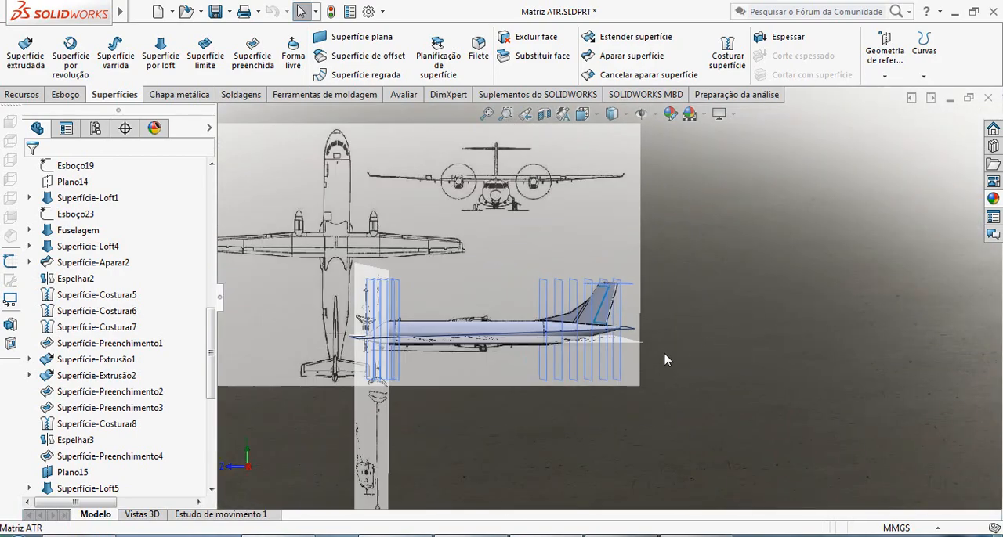
scroll(666, 356, up, 5)
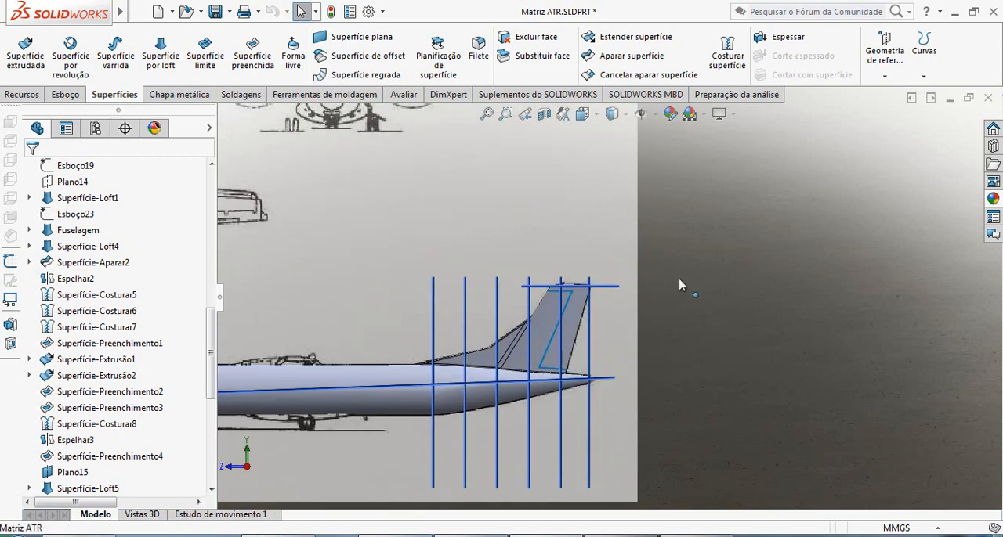
Hide the fuselage and tail fin surfaces that cover the side-view blueprint.
right_click(451, 357)
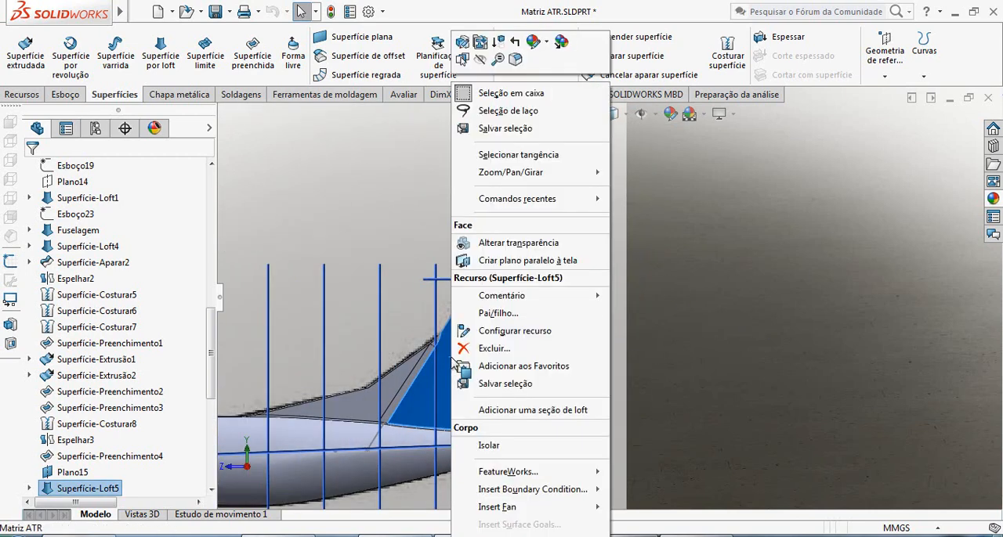
key(Escape)
click(79, 229)
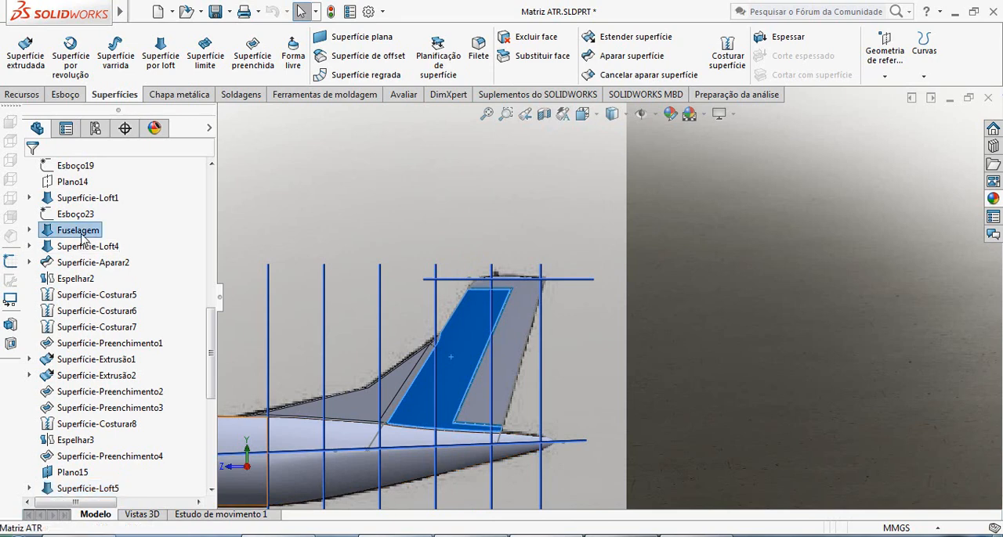
right_click(80, 230)
click(93, 213)
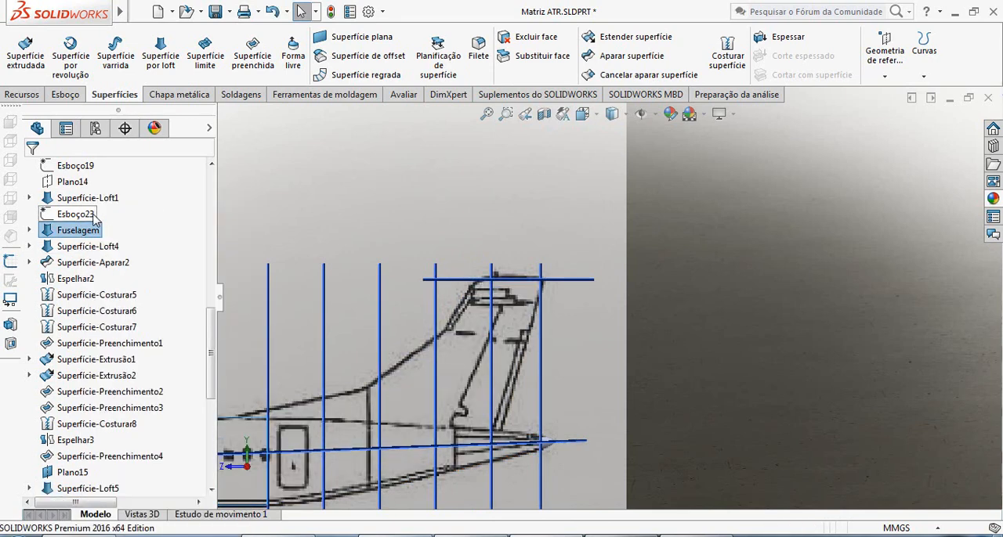
click(708, 329)
scroll(548, 304, down, 6)
scroll(509, 302, up, 6)
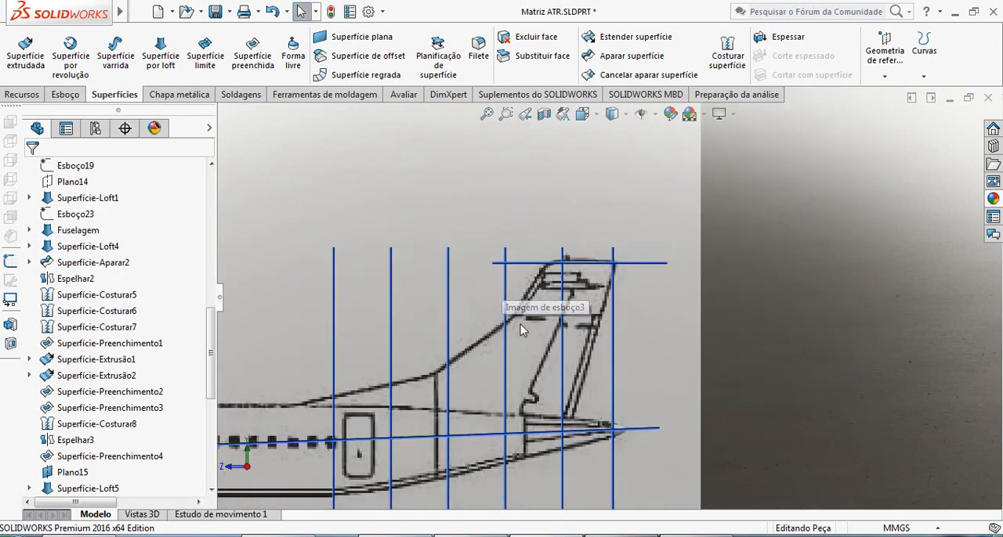
scroll(561, 280, up, 5)
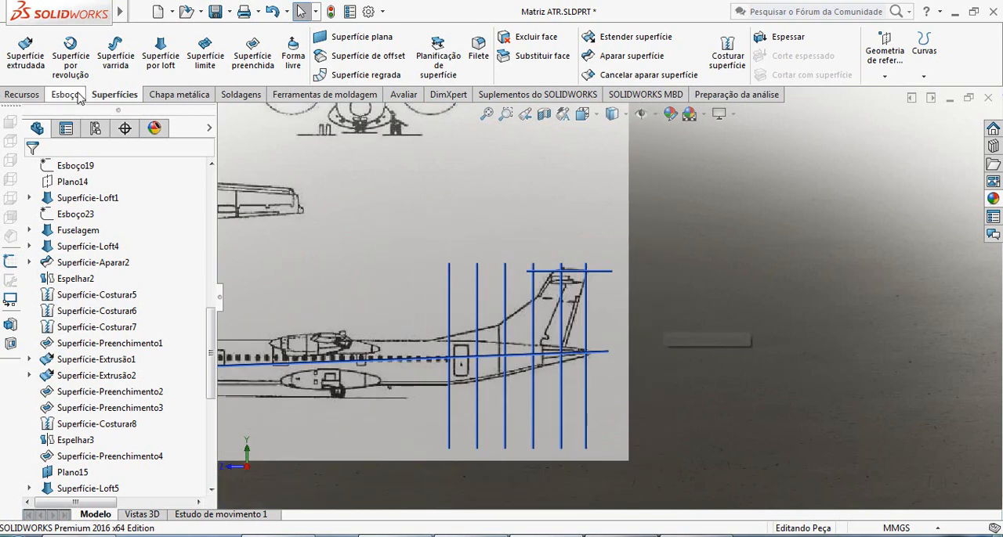
Open a new sketch on Plano direito at the upper end of the blueprint's tail fin.
click(77, 97)
click(23, 62)
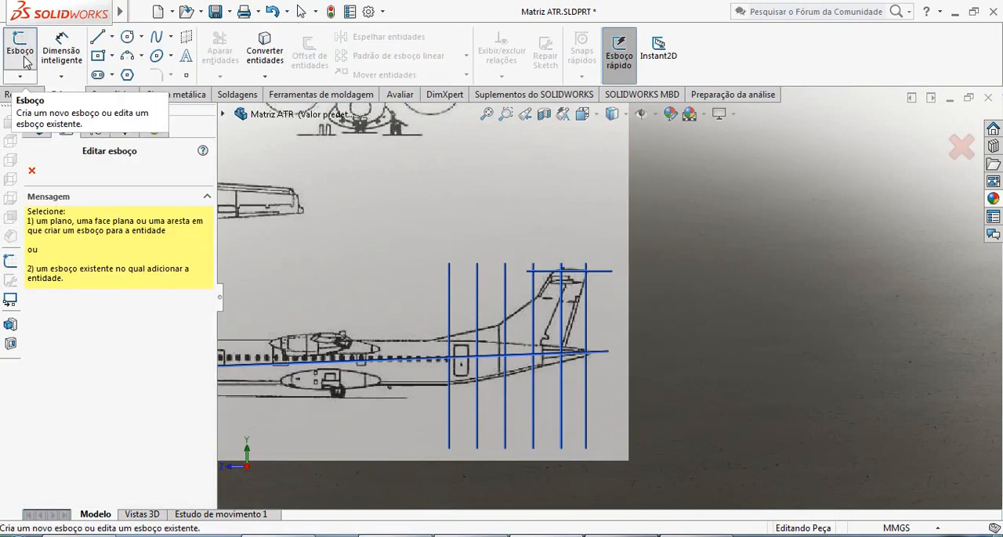
click(224, 115)
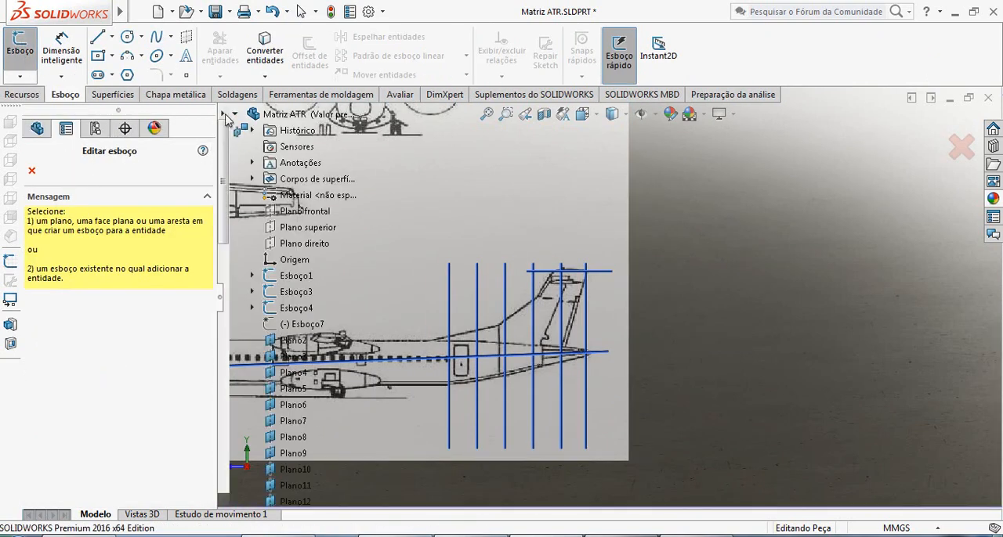
click(305, 242)
scroll(602, 308, down, 4)
scroll(560, 276, down, 3)
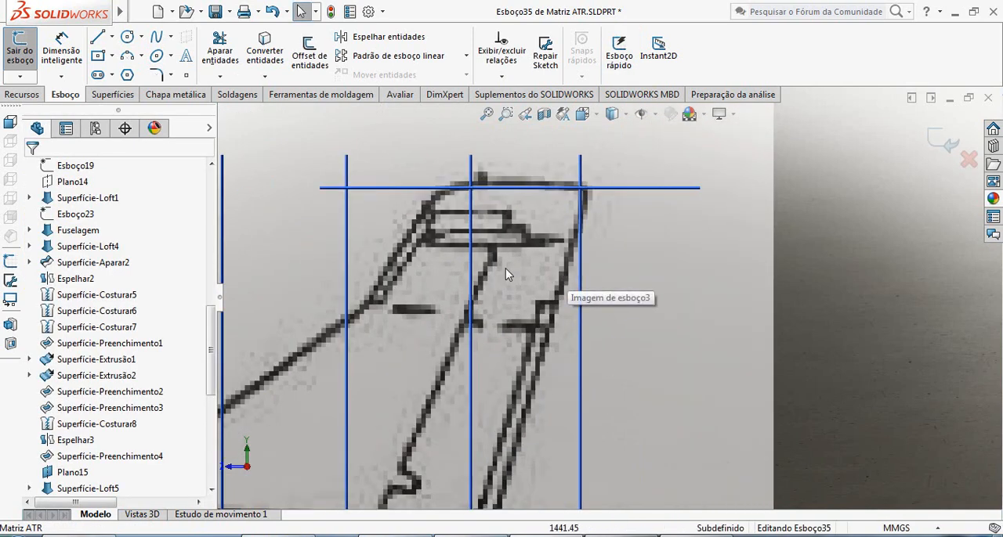
Draw a horizontal centerline about 170 mm long through the horizontal stabilizer near the top of the fin.
click(112, 36)
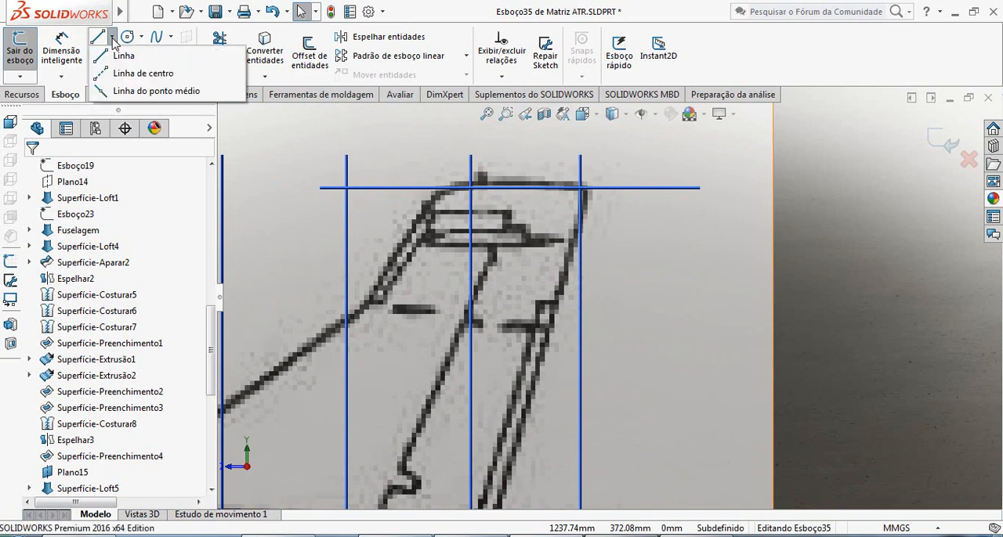
click(149, 72)
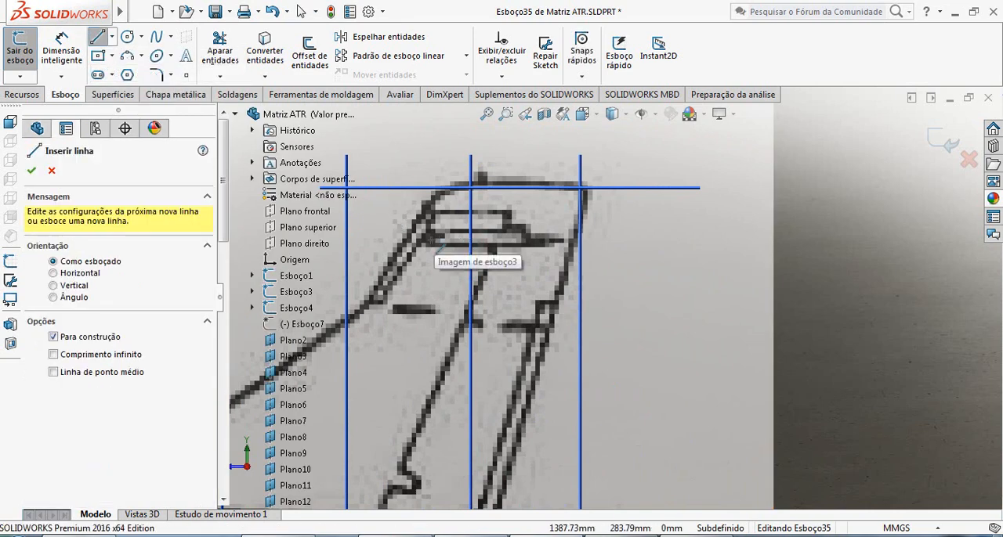
click(382, 238)
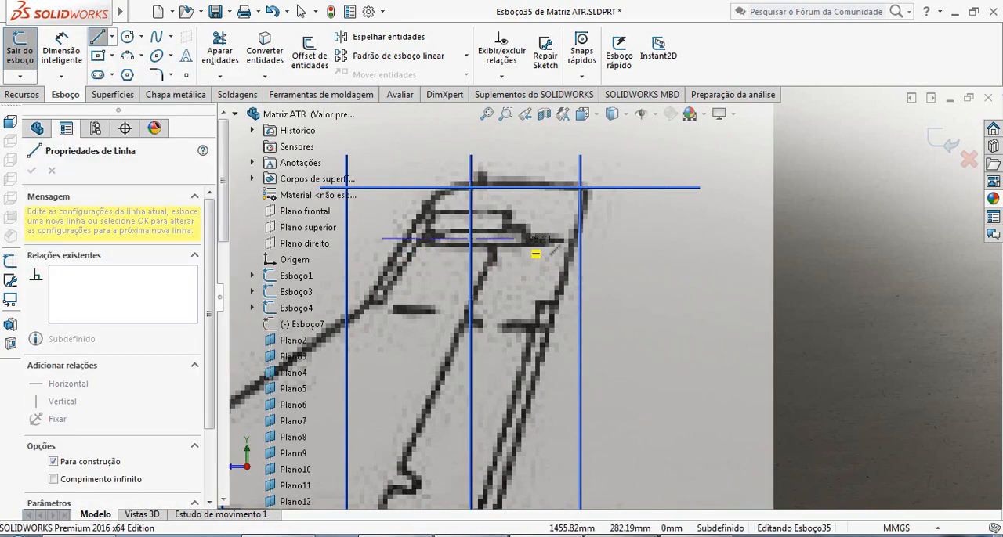
click(635, 238)
key(Escape)
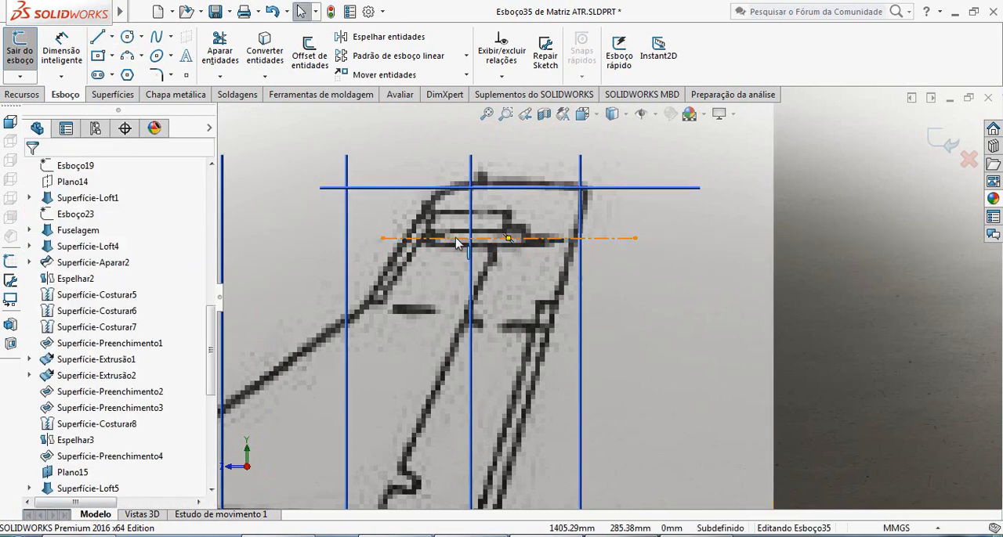
Check the centerline's height against the stabilizer outline in the blueprint and close the sketch.
scroll(443, 247, down, 4)
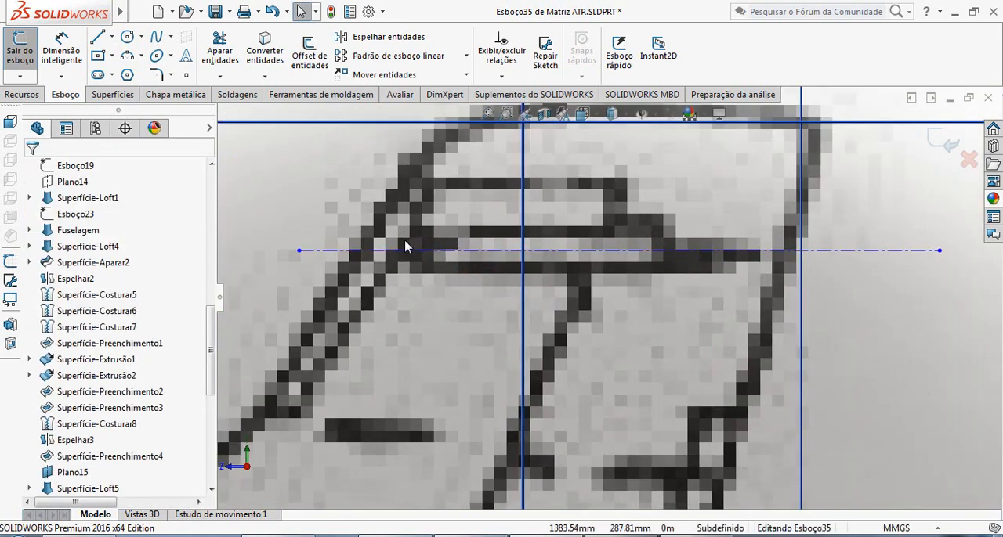
scroll(602, 274, down, 2)
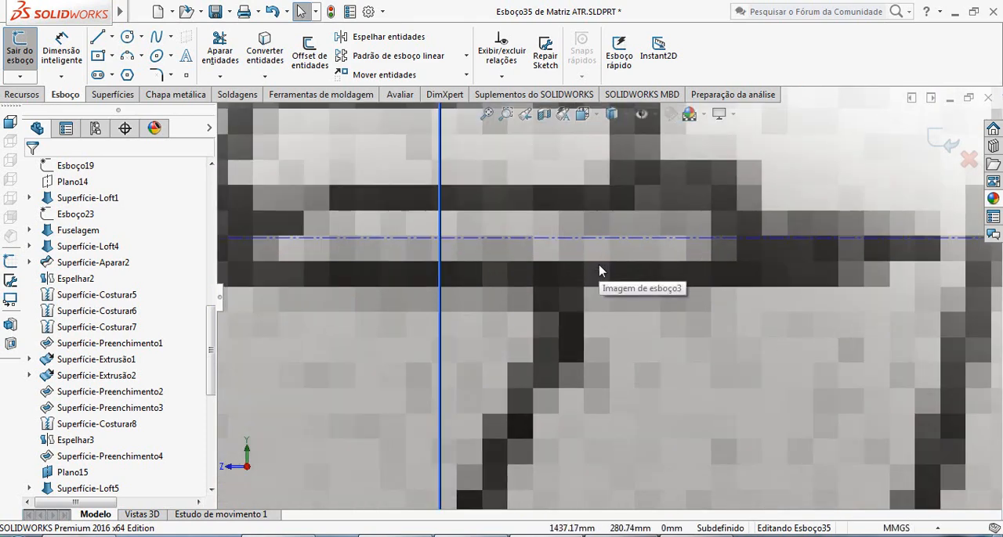
scroll(600, 270, up, 4)
scroll(608, 298, up, 5)
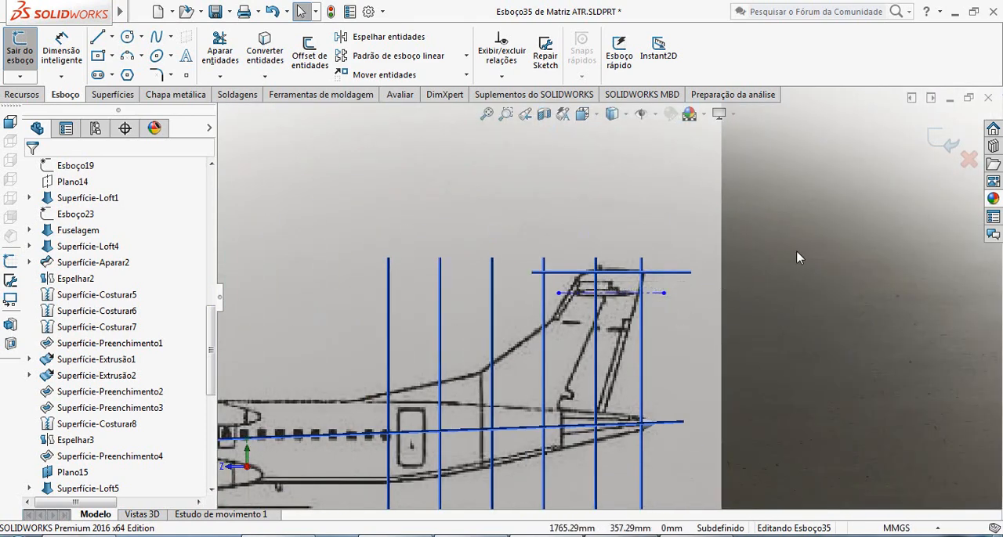
click(944, 141)
click(854, 290)
scroll(839, 302, up, 3)
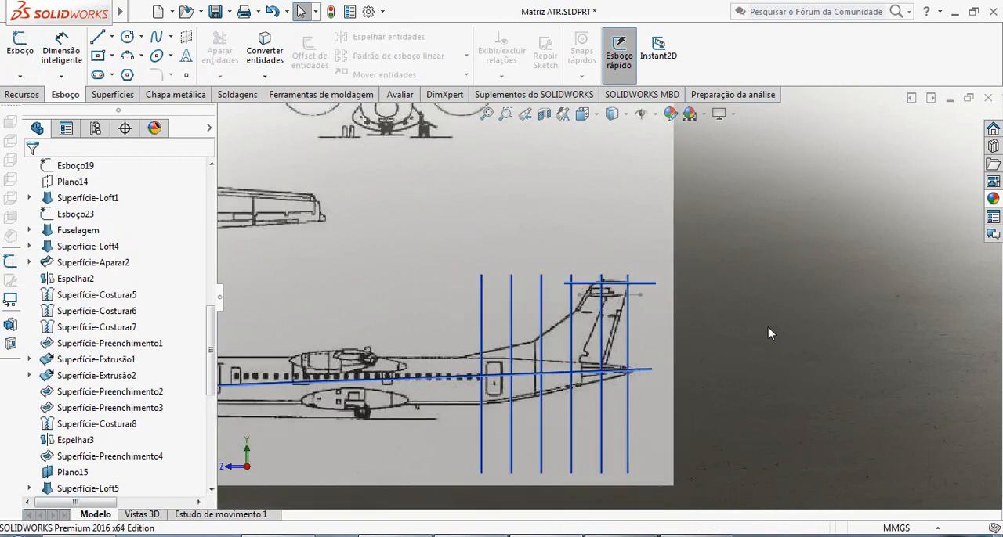
Start a reference plane with Plano superior as its first reference.
click(22, 95)
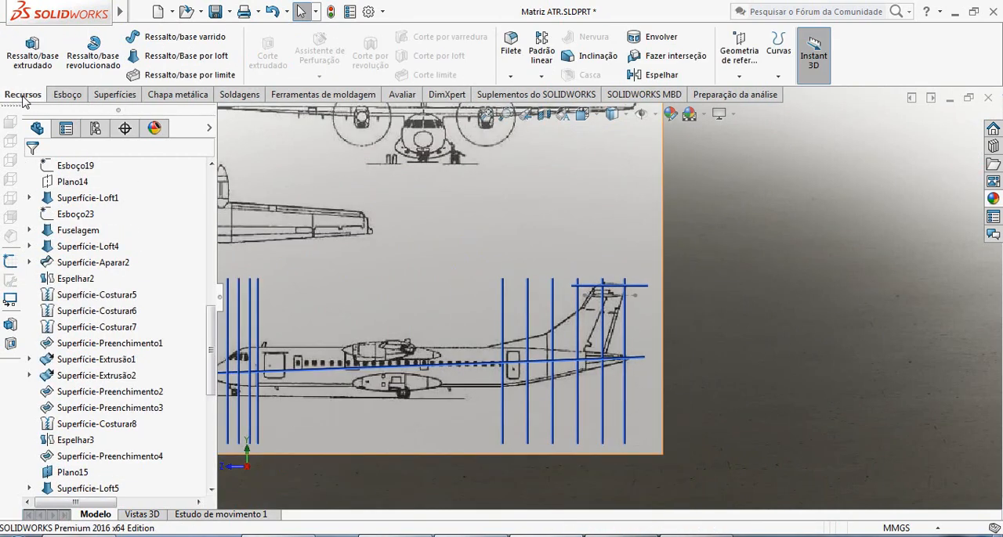
click(739, 55)
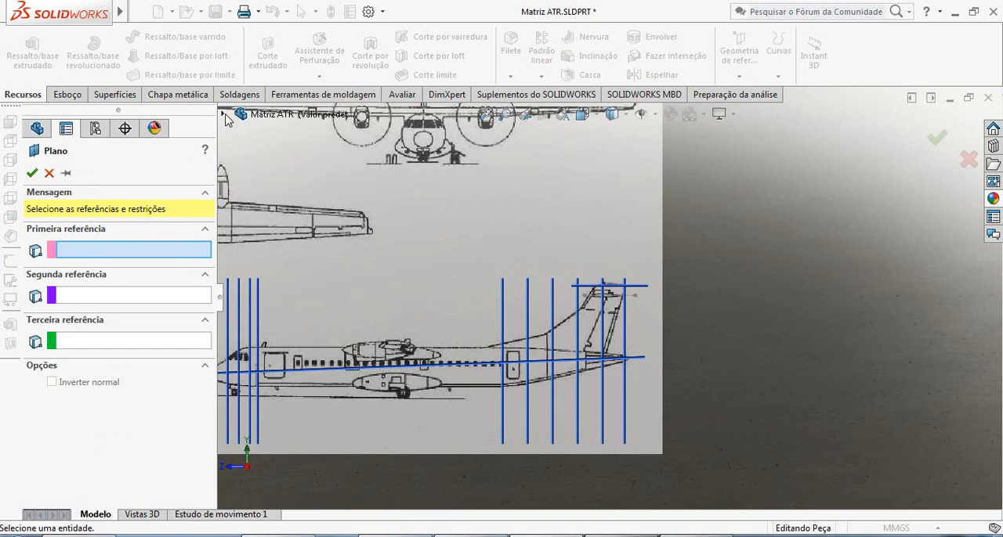
click(224, 115)
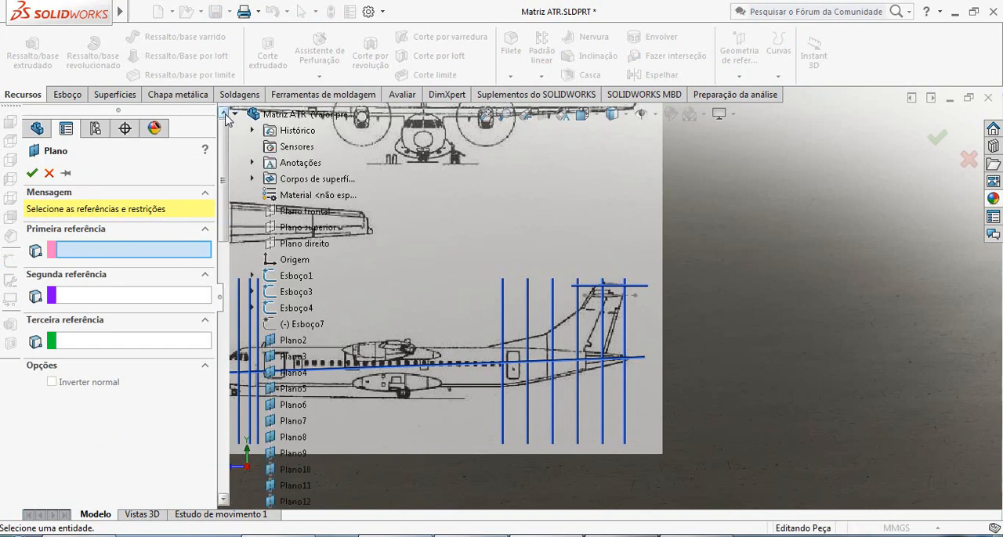
click(326, 229)
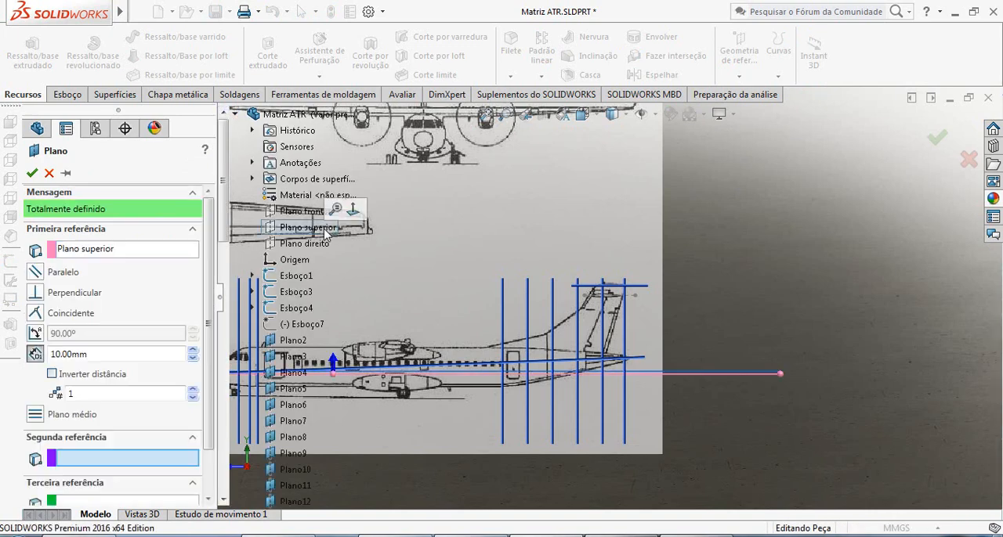
scroll(679, 326, down, 5)
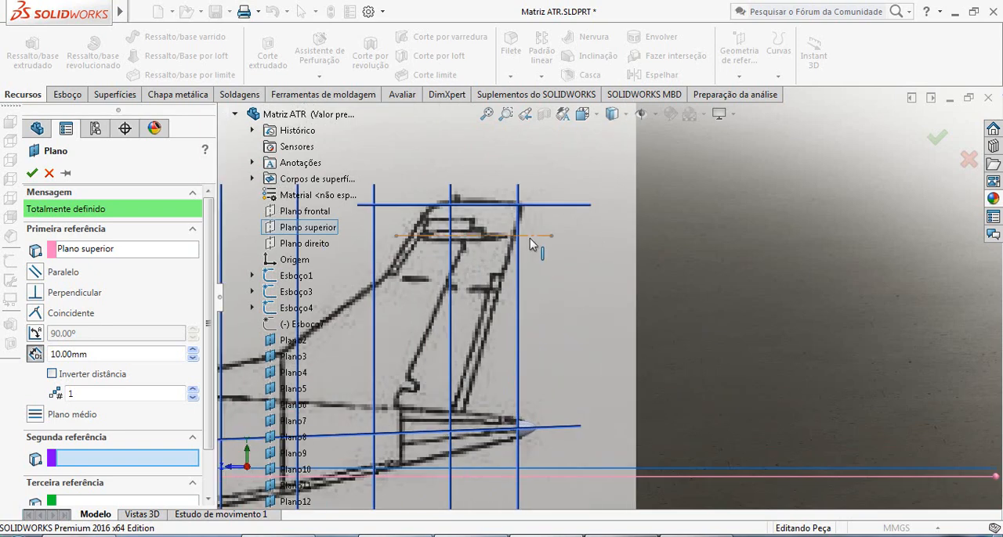
click(530, 237)
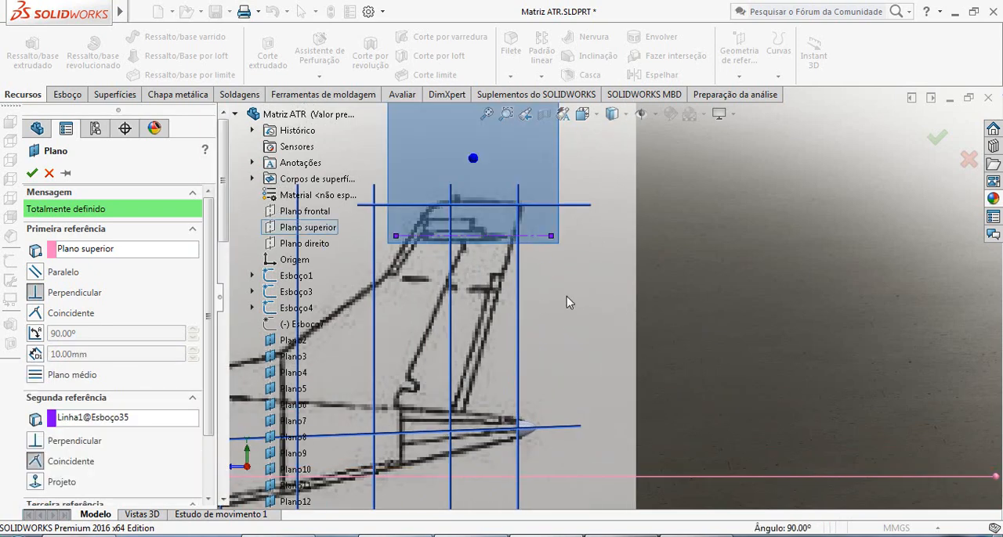
click(99, 422)
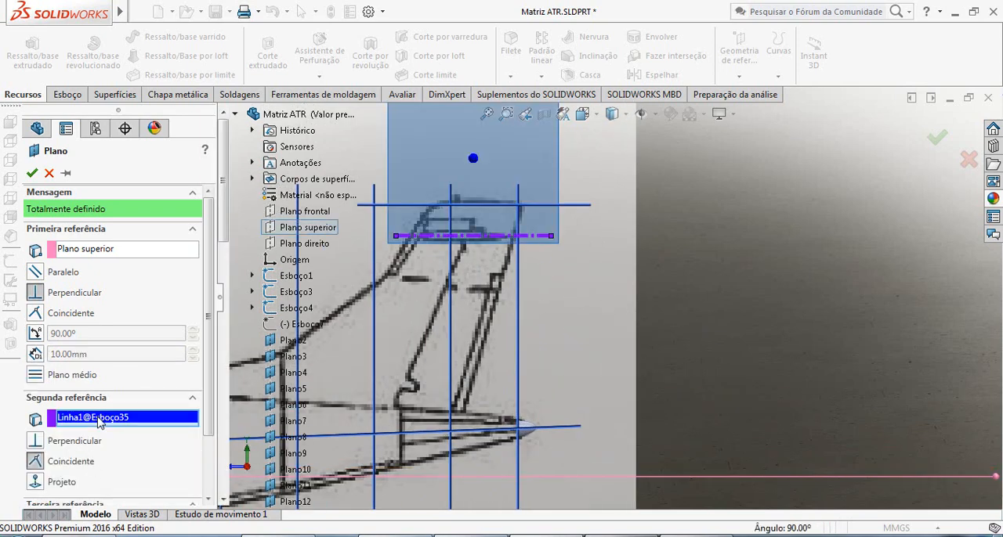
key(Delete)
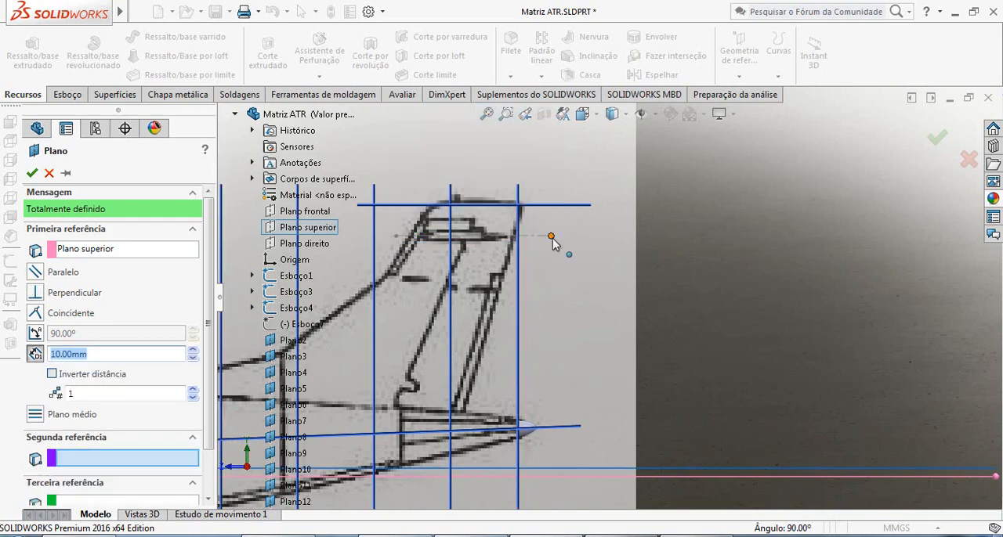
Create the plane parallel to Plano superior and coincident with the centerline's endpoint behind the fin.
click(552, 237)
scroll(605, 314, up, 4)
middle_drag(604, 308, 607, 378)
scroll(610, 382, up, 3)
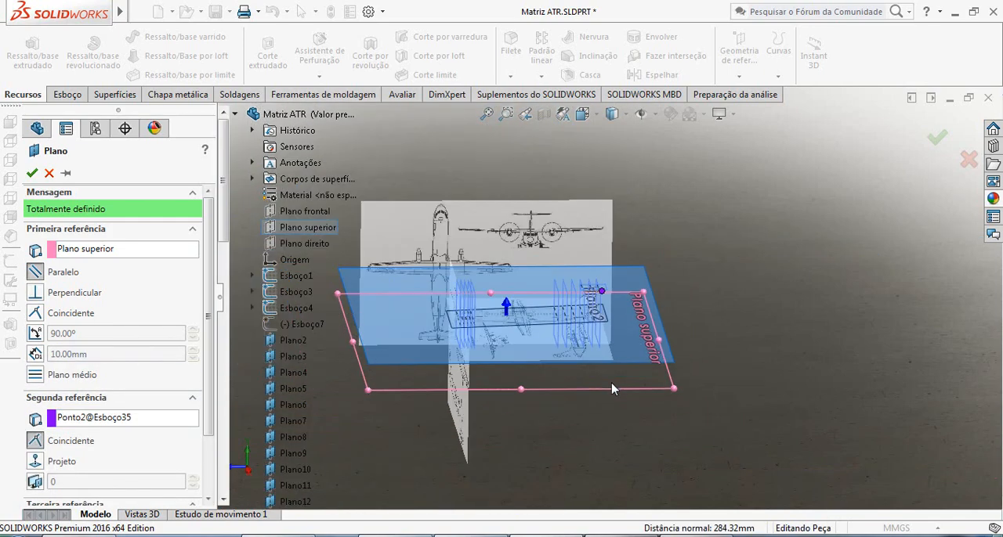
click(31, 173)
Shrink the new plane's borders in the top view so they fit closely around the tail.
scroll(541, 345, down, 2)
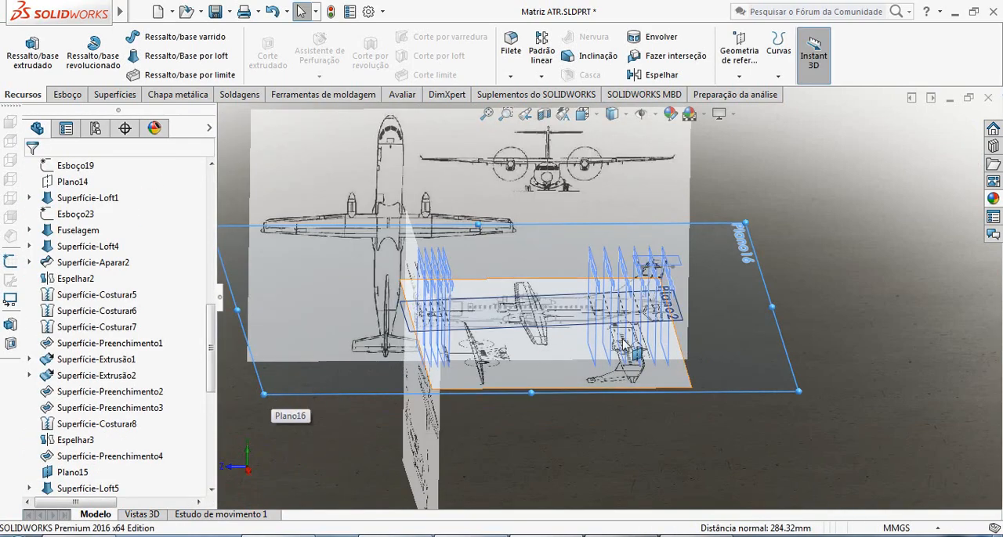
middle_drag(262, 394, 616, 410)
key(ctrl+8)
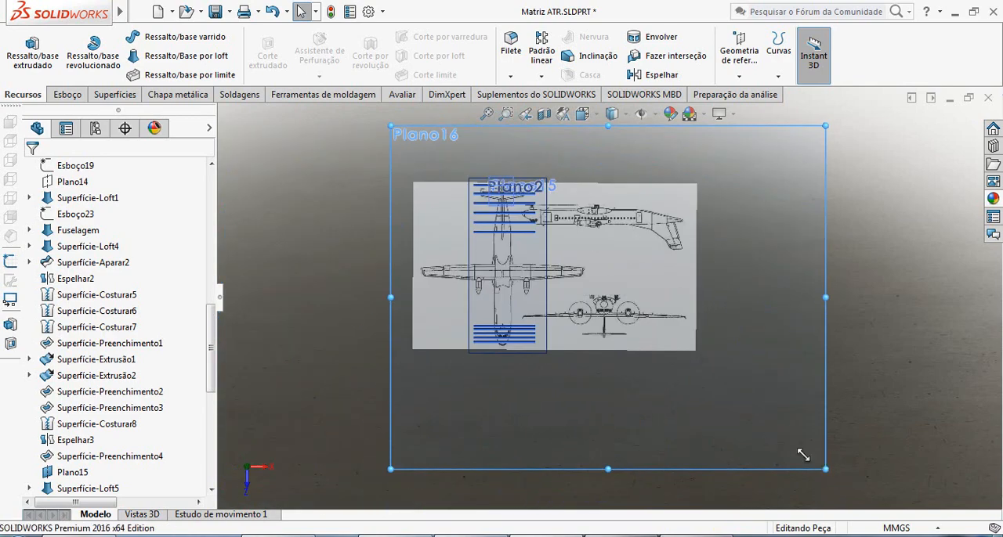
drag(803, 456, 534, 244)
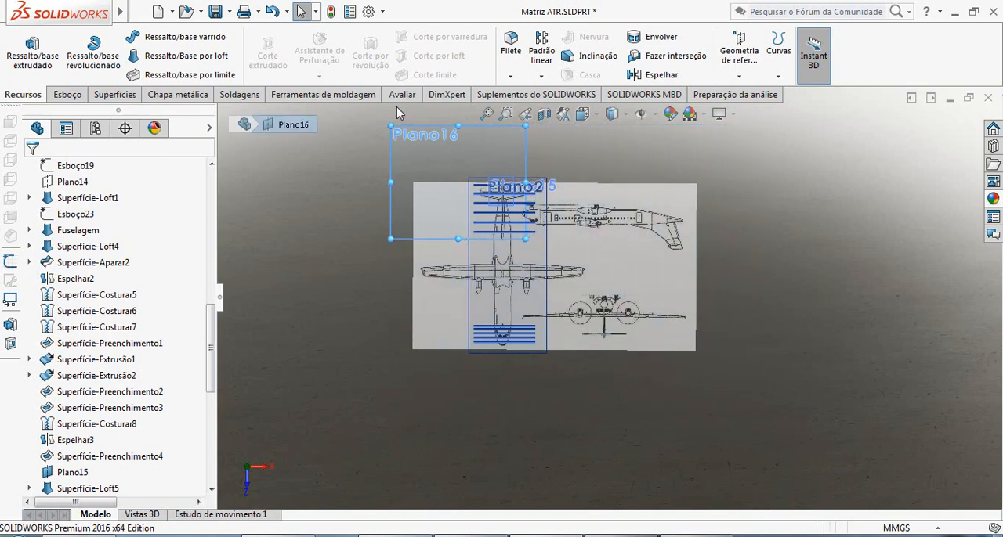
drag(384, 125, 474, 167)
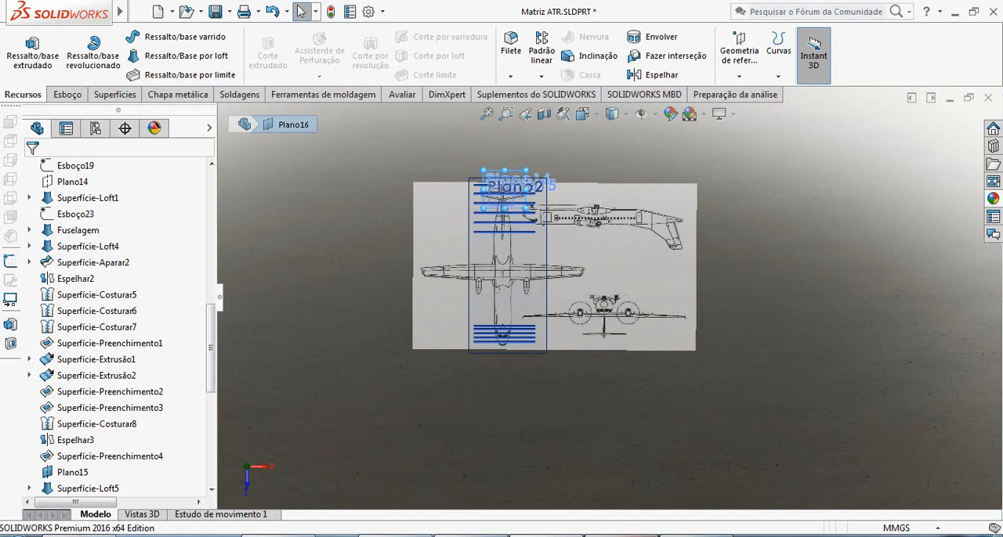
click(926, 484)
Examine the resized plane from above and from the side against the horizontal stabilizer in the blueprint.
scroll(558, 273, down, 10)
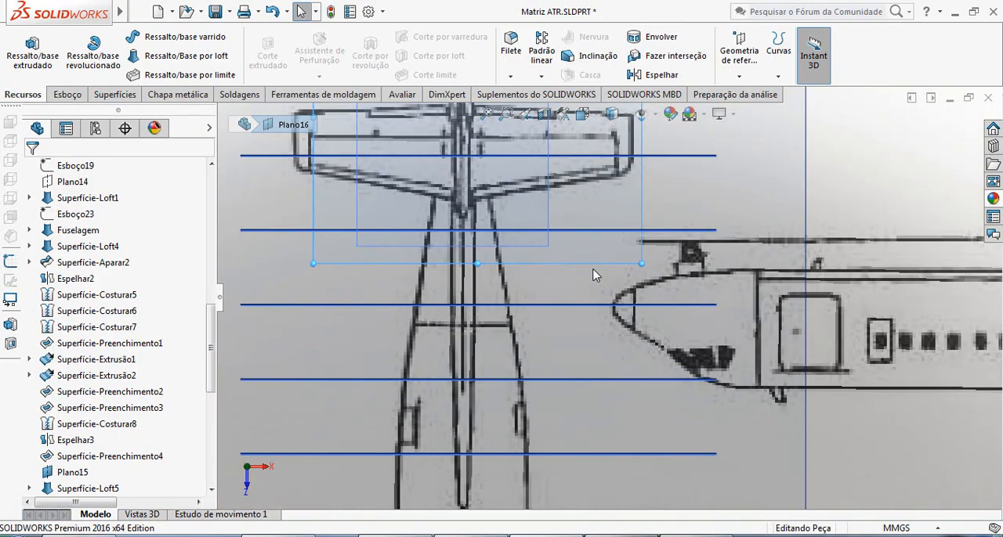
scroll(593, 274, up, 3)
middle_drag(578, 250, 540, 204)
scroll(885, 486, up, 1)
middle_drag(885, 486, 860, 405)
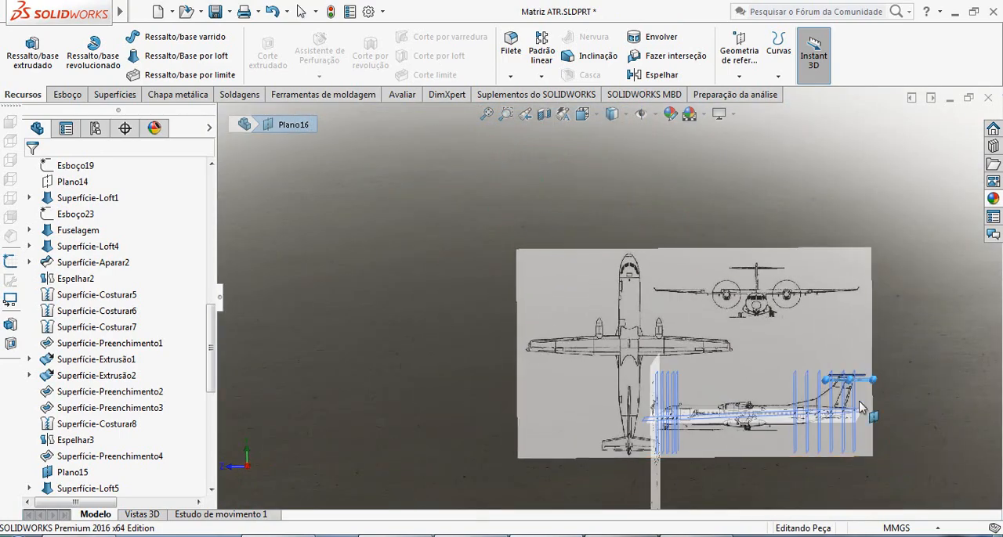
scroll(831, 390, down, 4)
scroll(785, 374, down, 5)
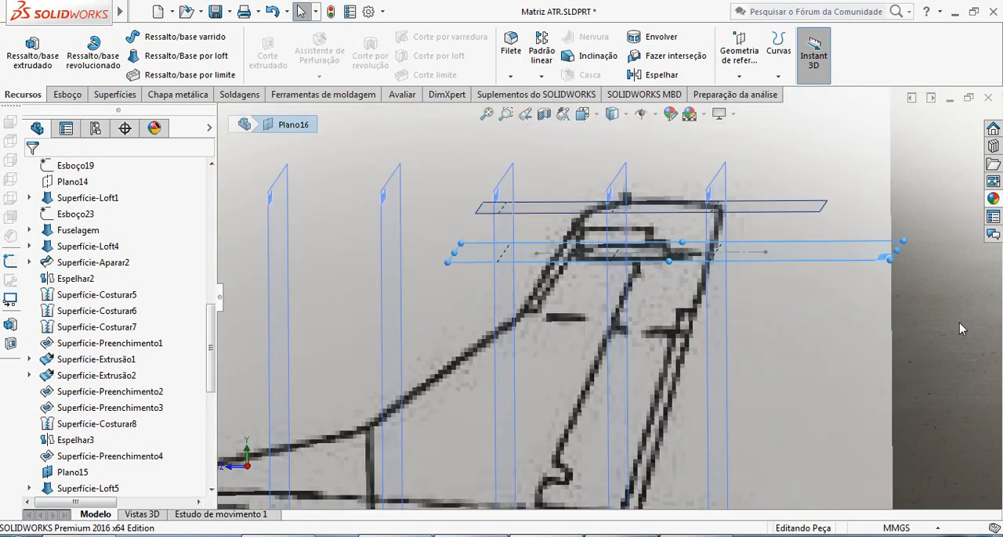
Examine the plane's height against the horizontal stabilizer in the blueprint's side view.
key(ctrl+8)
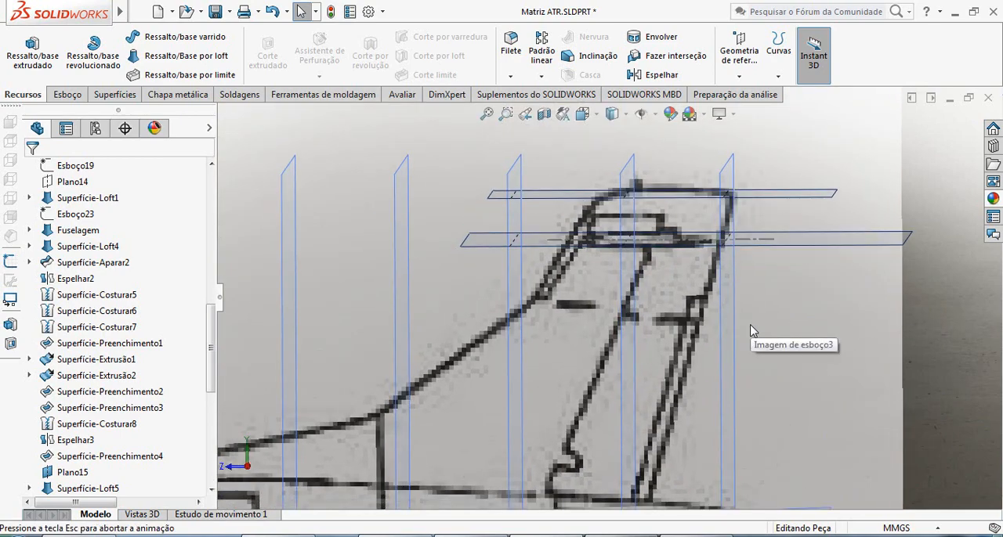
scroll(746, 280, down, 2)
scroll(746, 280, up, 4)
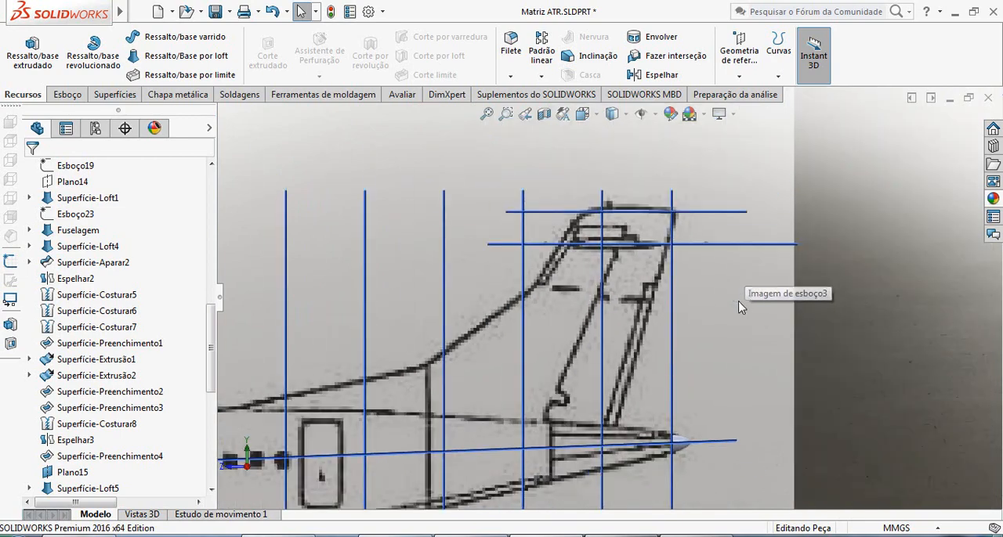
scroll(674, 282, down, 4)
scroll(649, 275, up, 1)
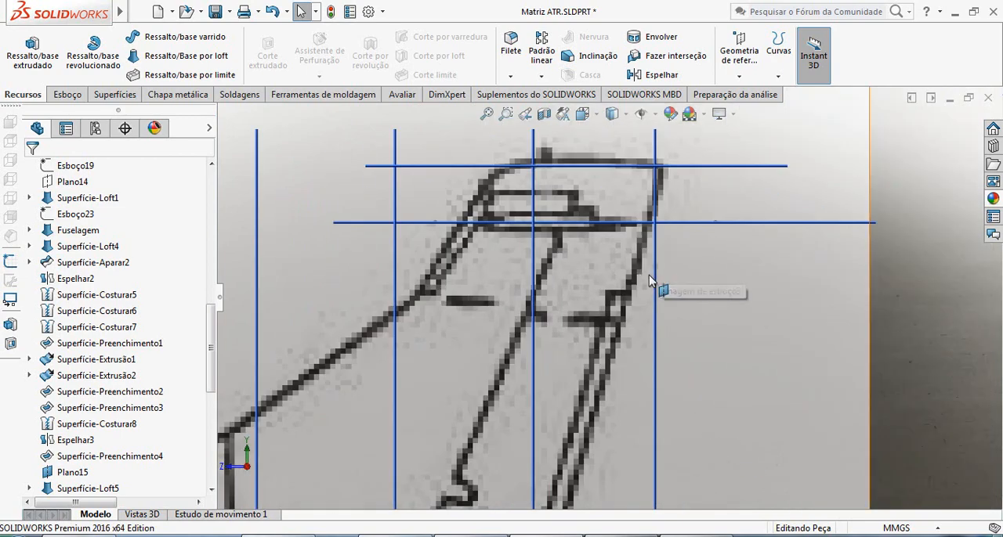
scroll(619, 274, up, 2)
scroll(641, 265, down, 3)
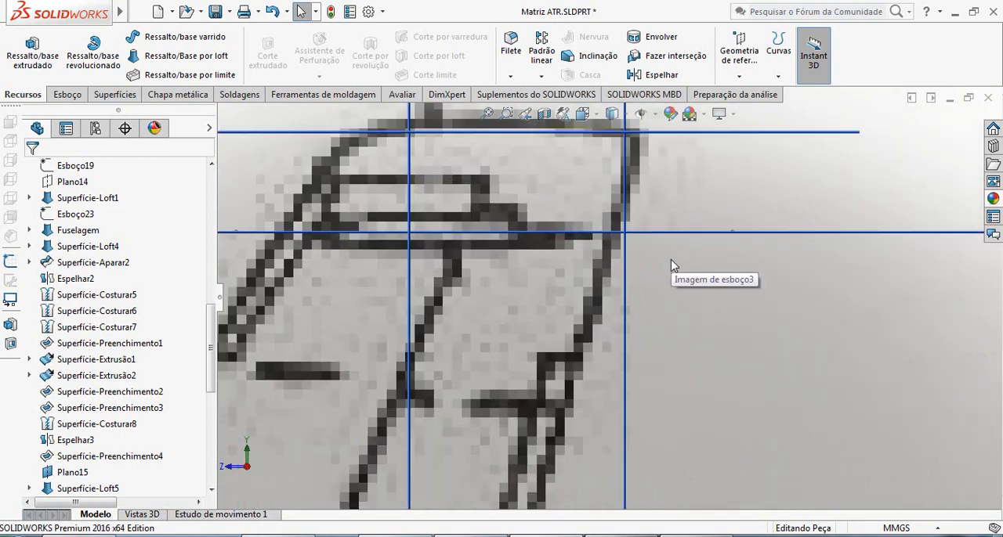
Open the Esboço35 centerline sketch for editing and inspect its line against the stabilizer and fin in the blueprint.
click(730, 235)
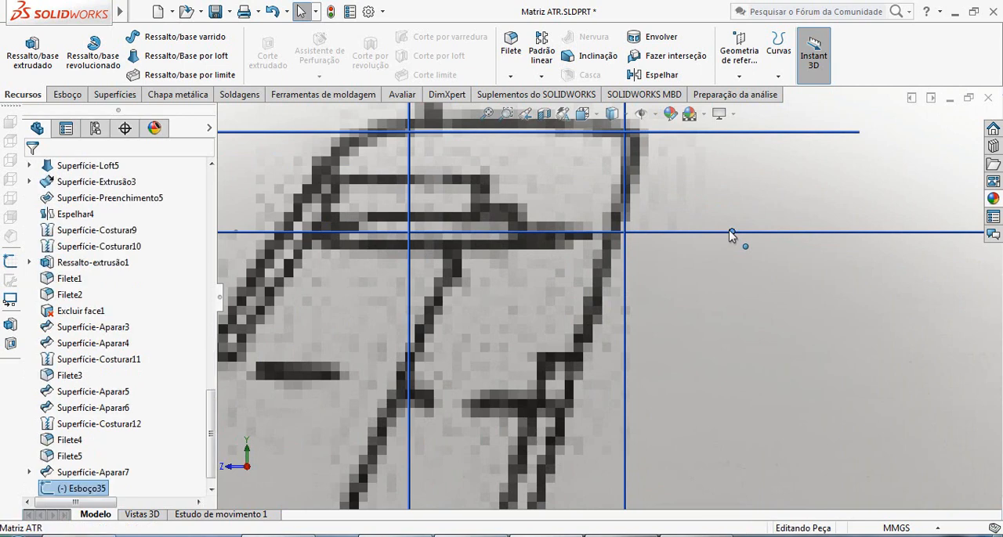
click(86, 489)
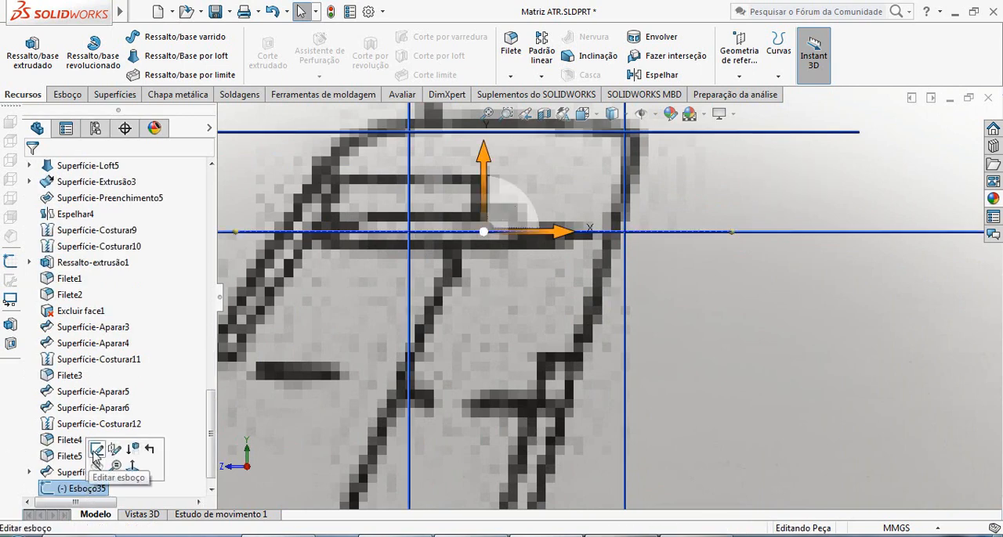
click(96, 450)
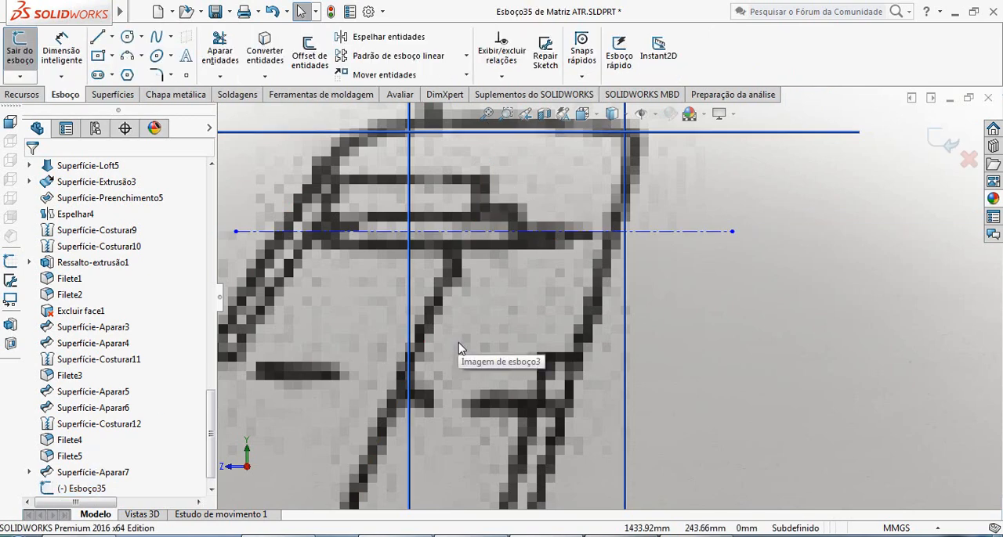
scroll(541, 330, up, 6)
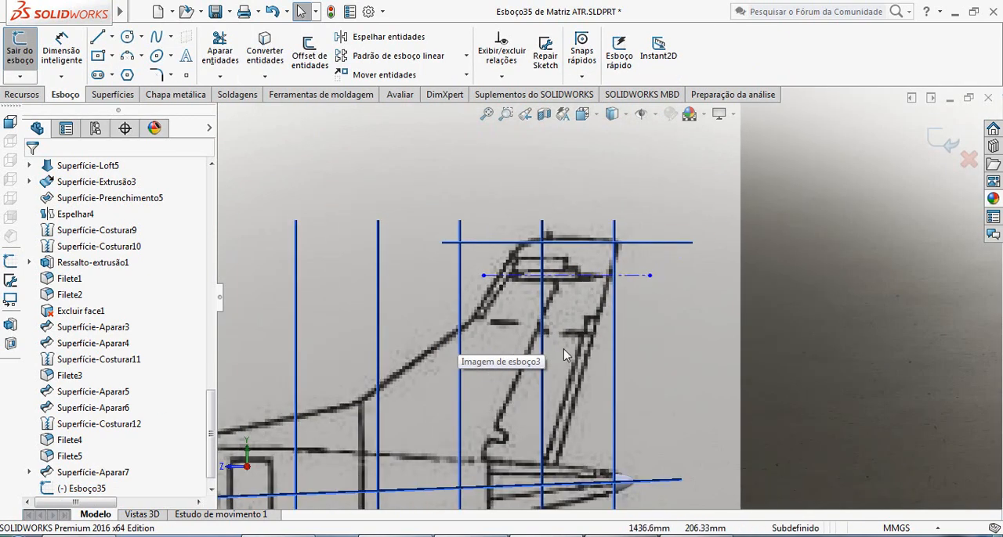
scroll(564, 348, down, 3)
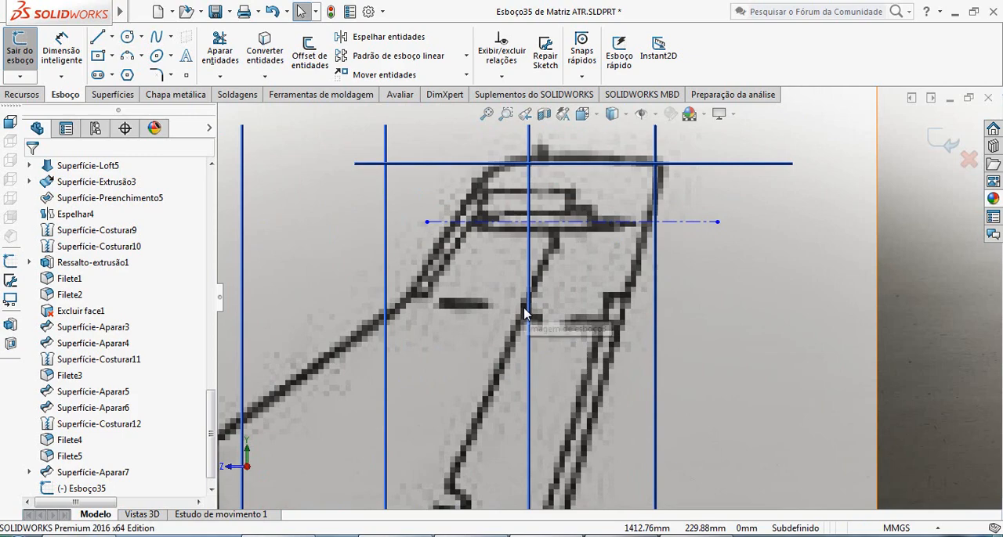
scroll(517, 302, up, 2)
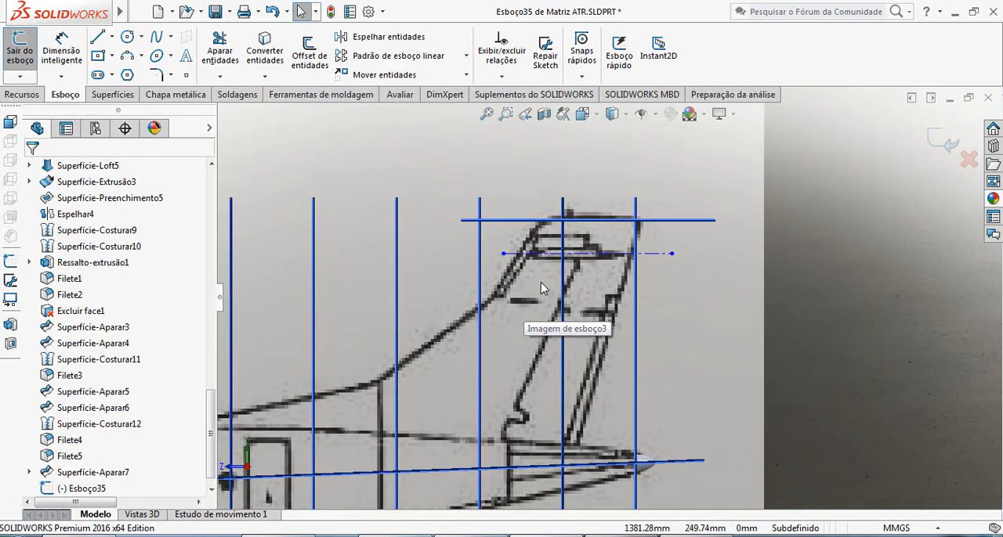
mouse_move(551, 274)
middle_down()
mouse_move(543, 289)
mouse_move(564, 265)
mouse_move(564, 301)
mouse_move(567, 249)
middle_up()
scroll(564, 301, up, 4)
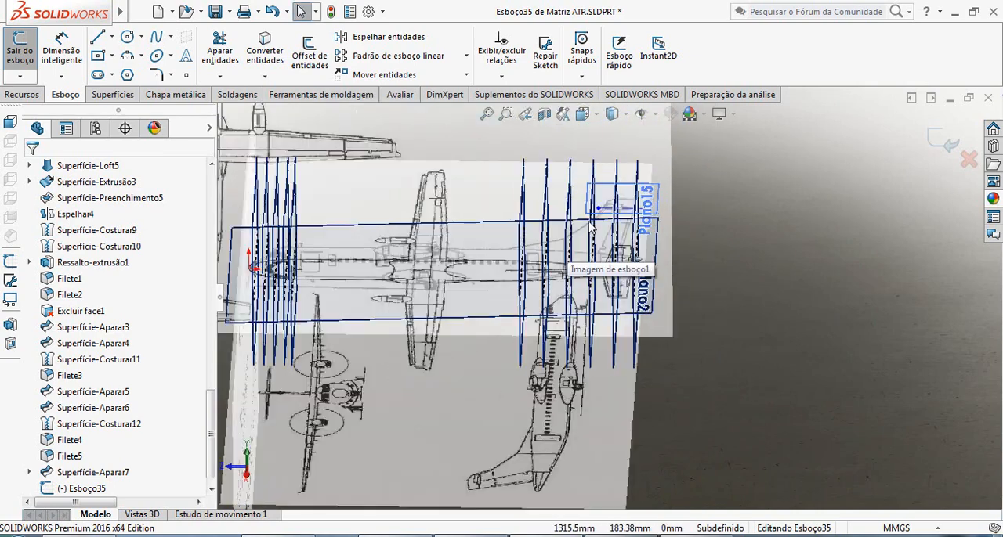
scroll(633, 235, down, 5)
scroll(633, 238, down, 3)
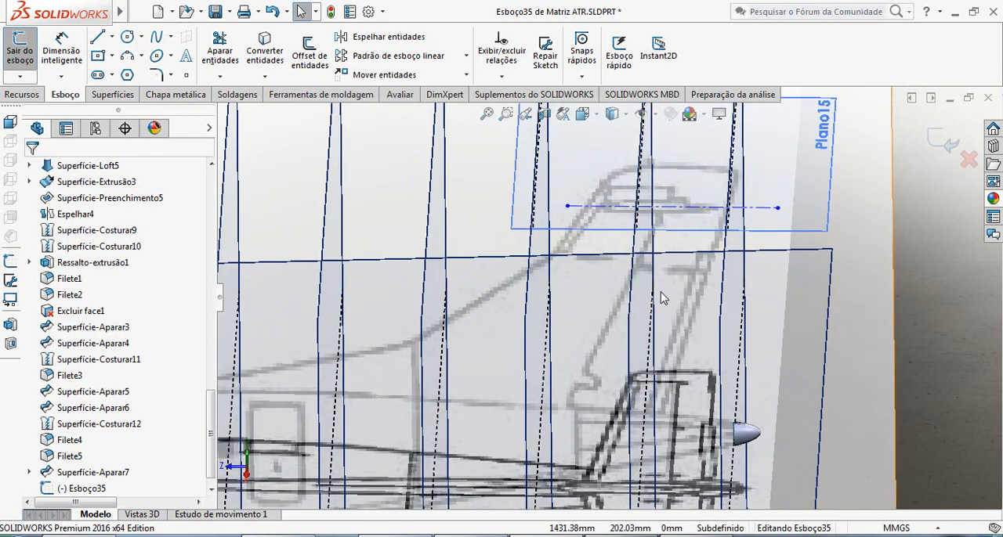
scroll(659, 259, down, 2)
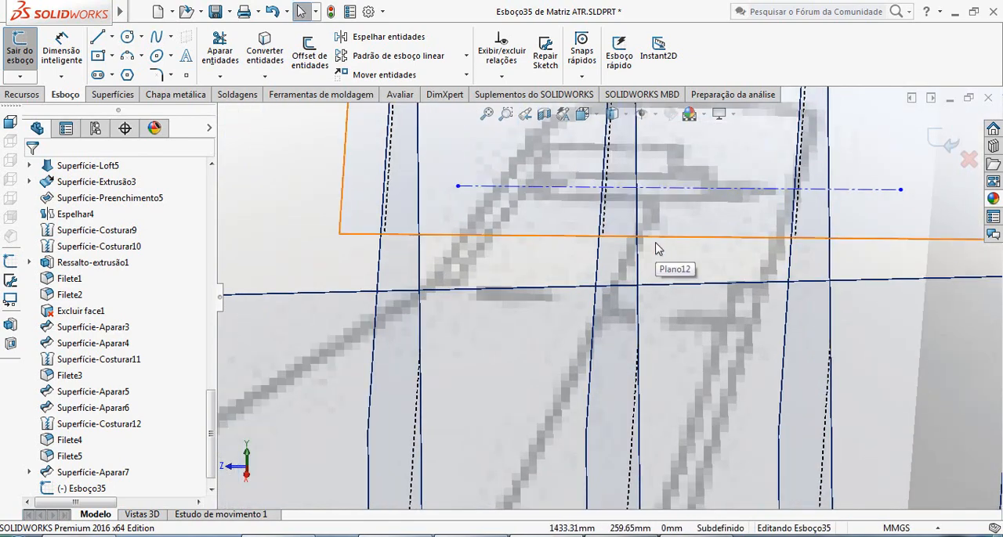
scroll(650, 275, up, 4)
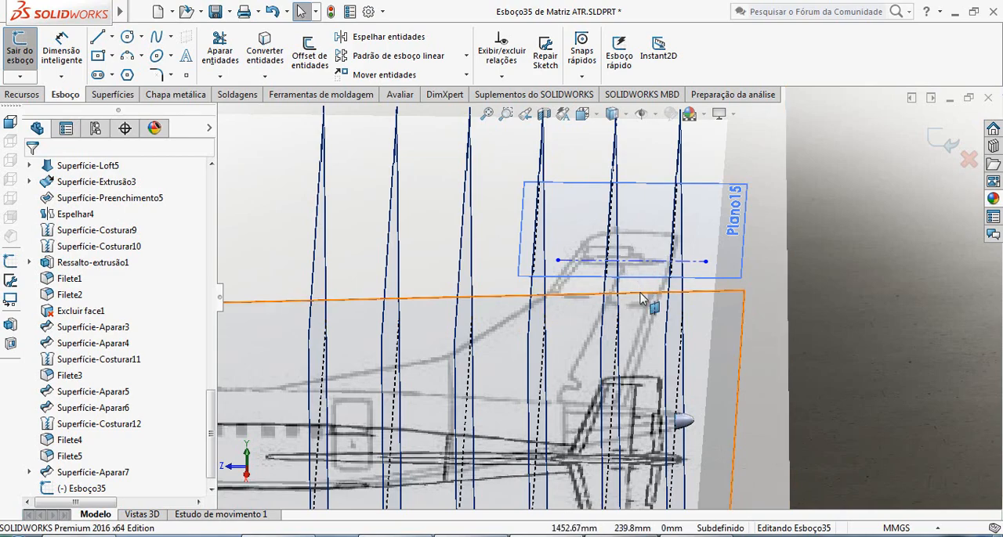
Compare the tail in the blueprint's side and top views, and close the centerline sketch without editing it.
mouse_move(638, 290)
middle_down()
mouse_move(635, 364)
mouse_move(602, 329)
mouse_move(605, 345)
middle_up()
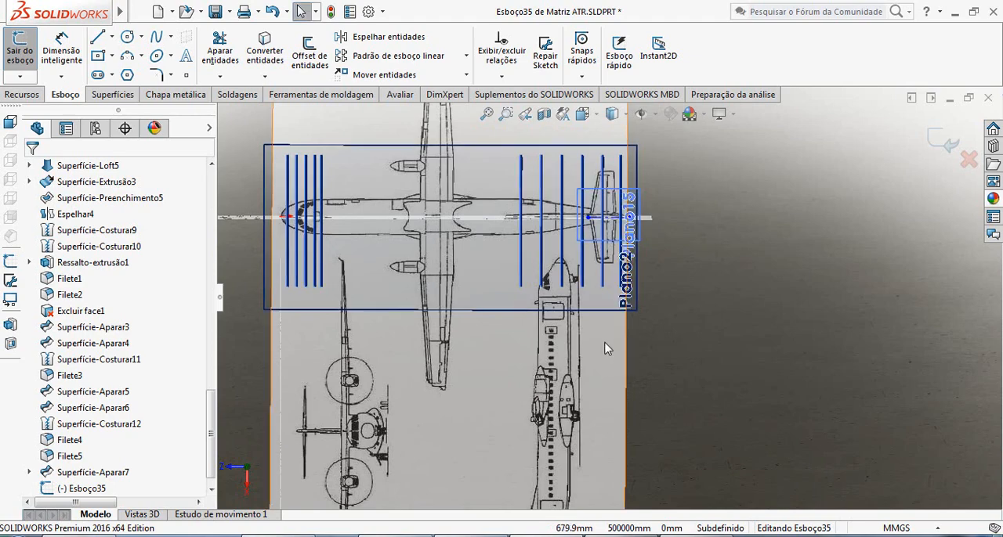
key(ctrl+4)
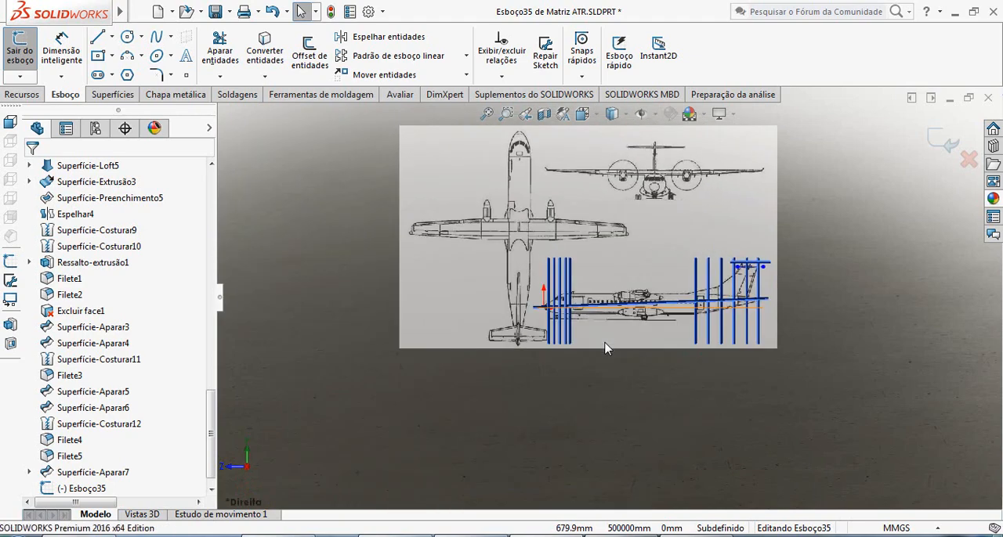
key(Down)
key(Down)
key(Down)
key(Down)
key(Down)
key(Down)
key(Down)
key(Up)
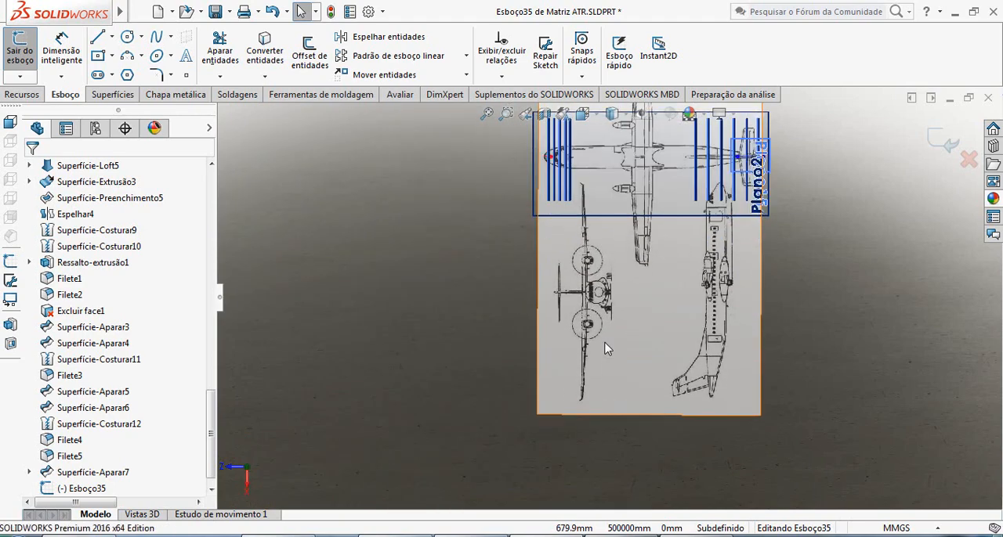
scroll(726, 179, up, 2)
scroll(726, 180, down, 12)
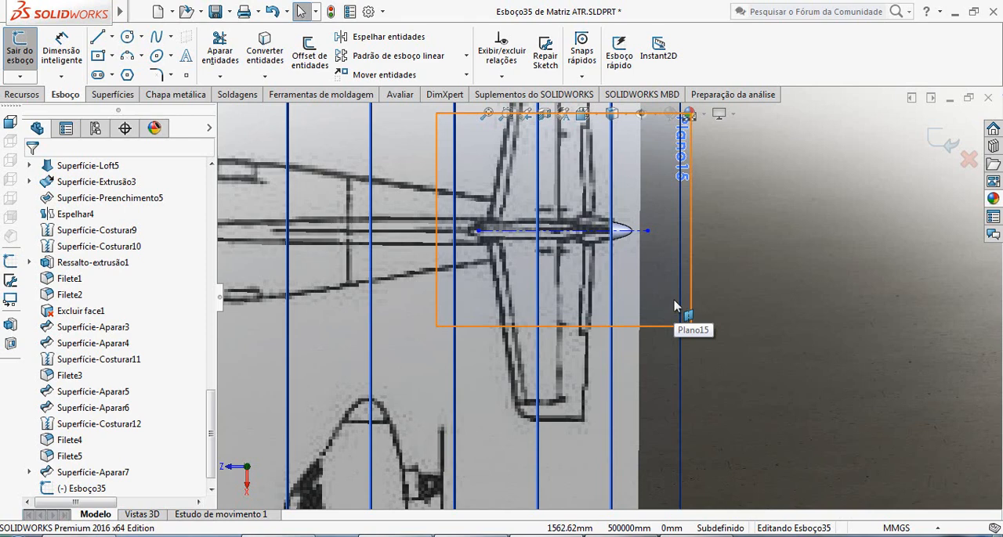
click(948, 155)
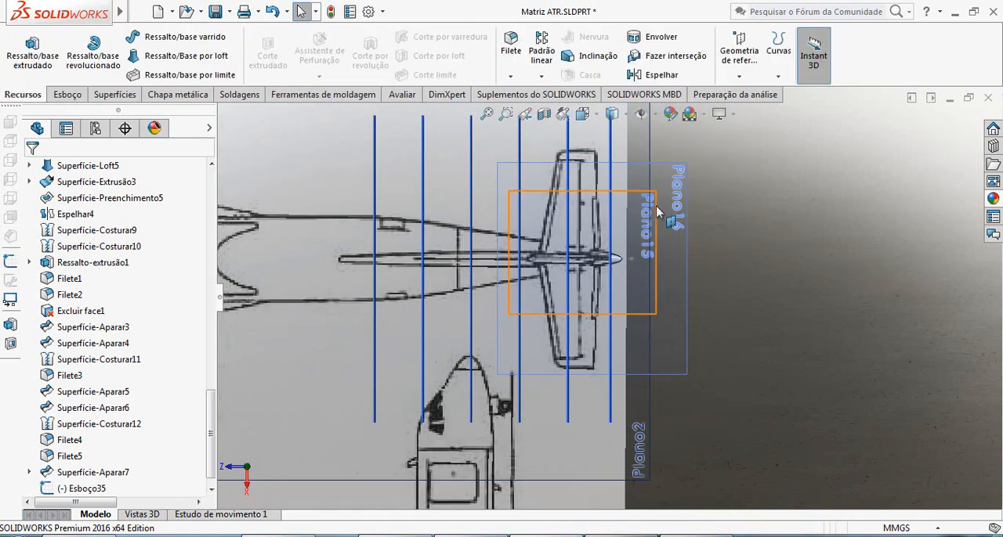
Start a new sketch on Plano15.
click(657, 213)
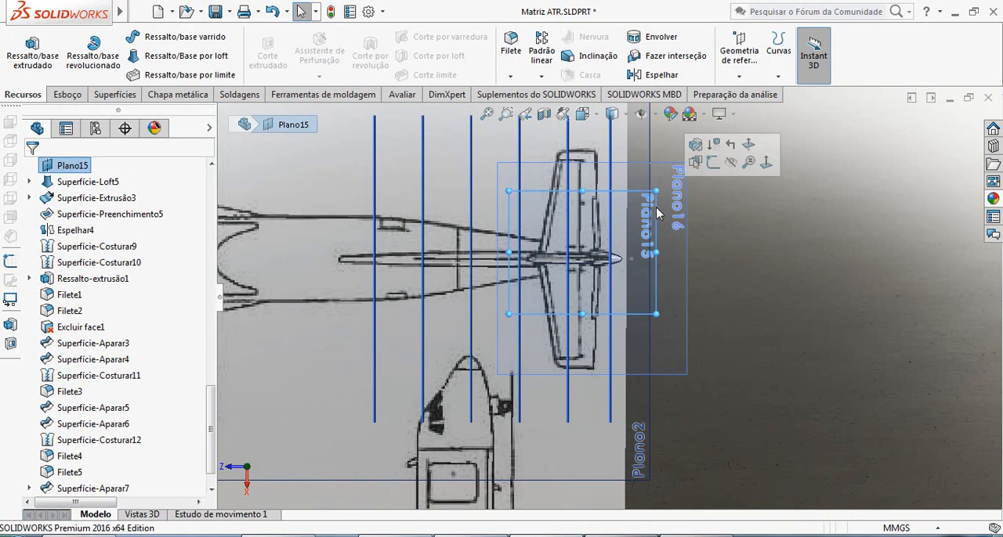
click(67, 95)
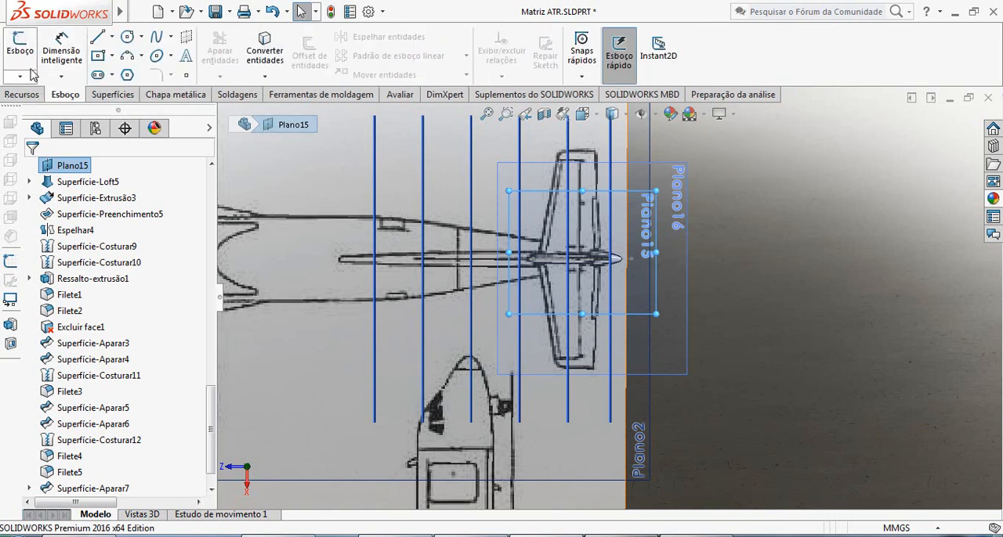
click(21, 45)
Draw a line about 239 mm long over the stabilizer's leading edge, from the centerline to beyond the tip.
scroll(759, 320, down, 2)
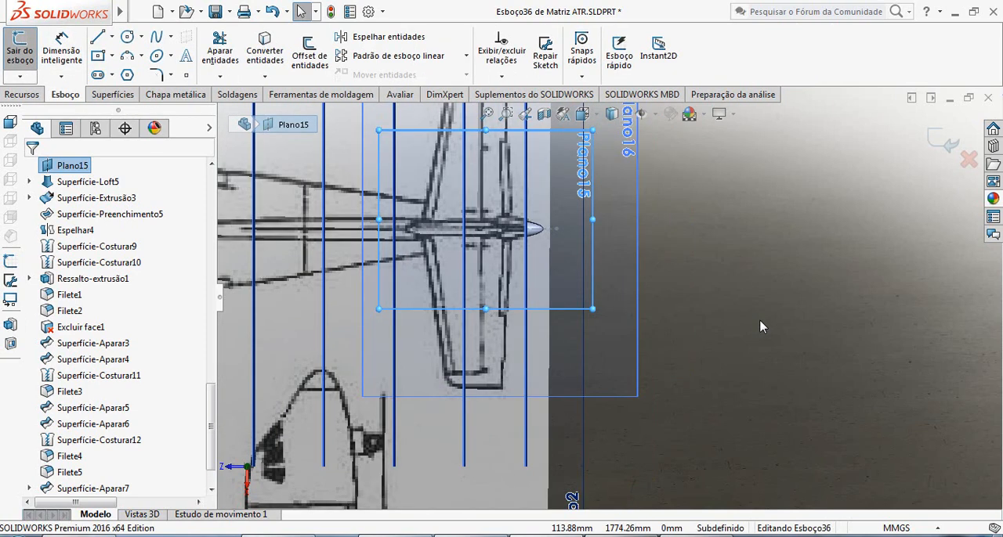
scroll(579, 292, down, 1)
scroll(388, 252, down, 1)
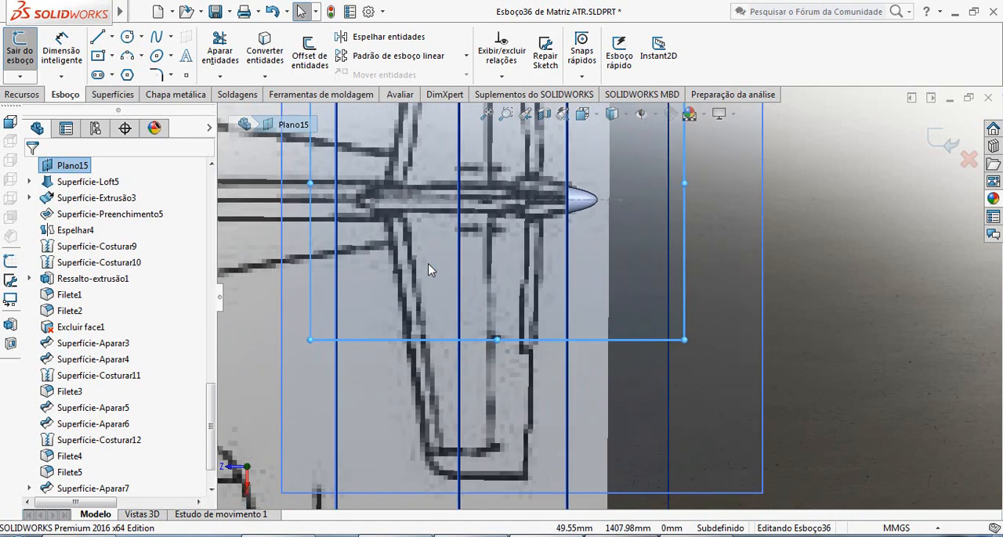
key(l)
scroll(405, 238, up, 2)
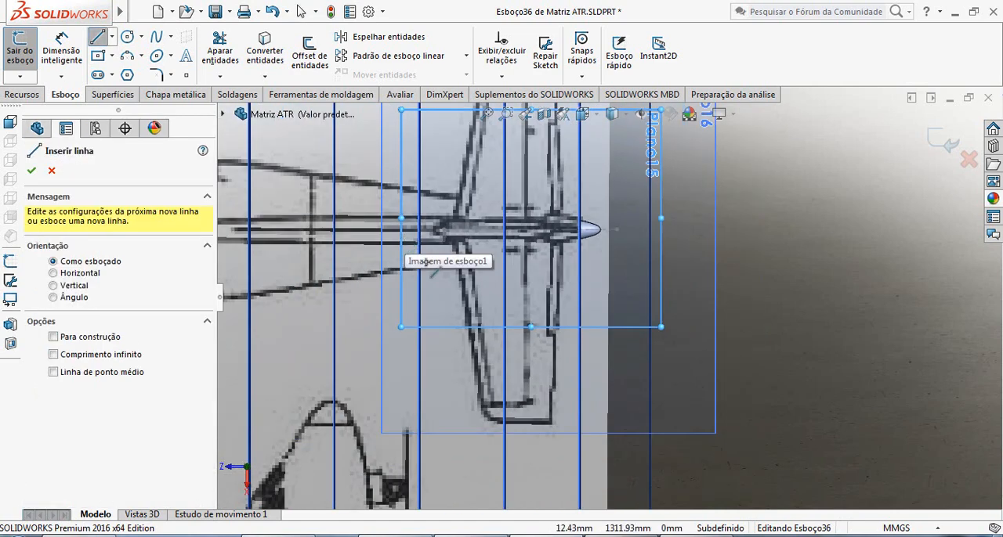
scroll(401, 244, down, 2)
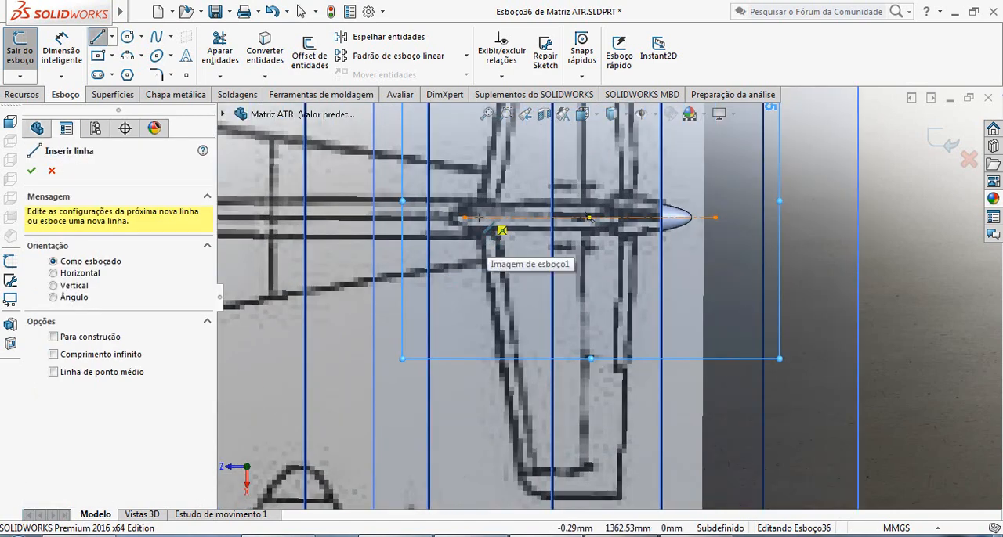
click(499, 230)
scroll(513, 356, up, 2)
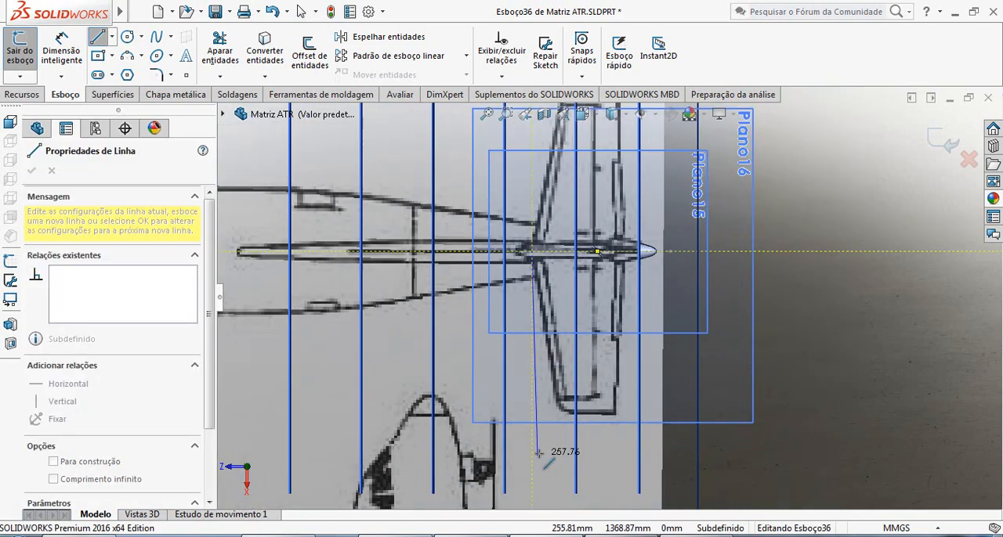
scroll(538, 416, down, 4)
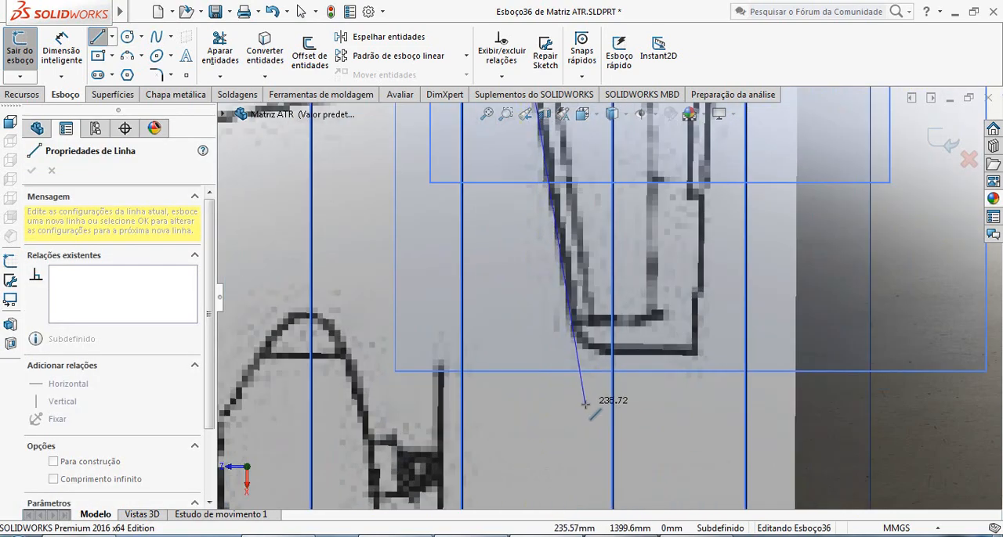
click(584, 405)
key(Escape)
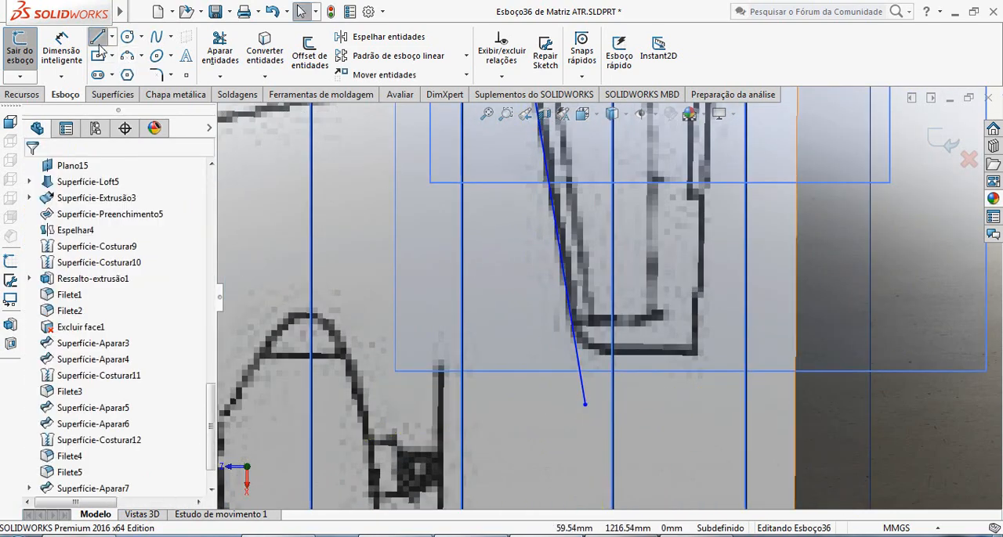
Draw a line about 84 mm long along the stabilizer's tip, from the trailing corner across the leading-edge line.
click(98, 39)
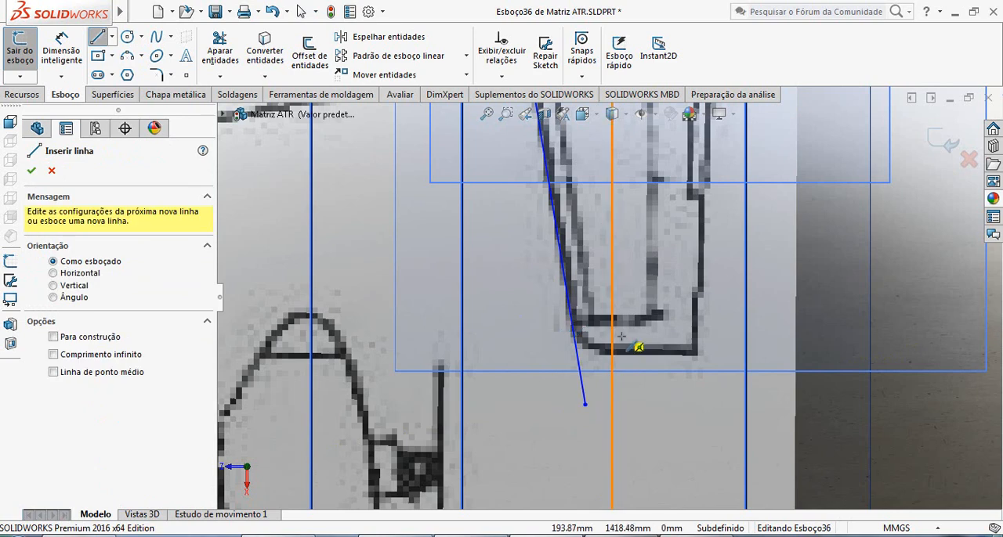
click(697, 355)
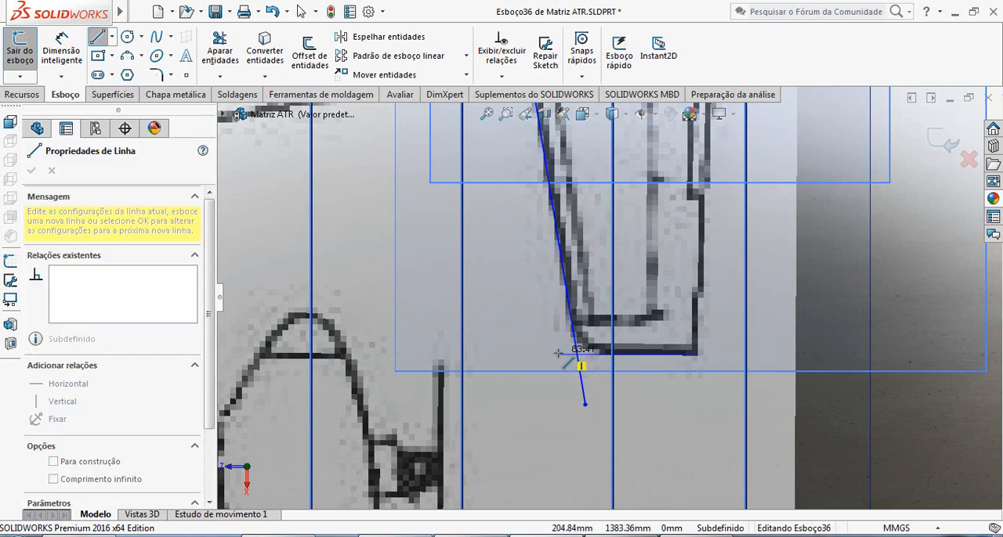
click(578, 354)
key(Escape)
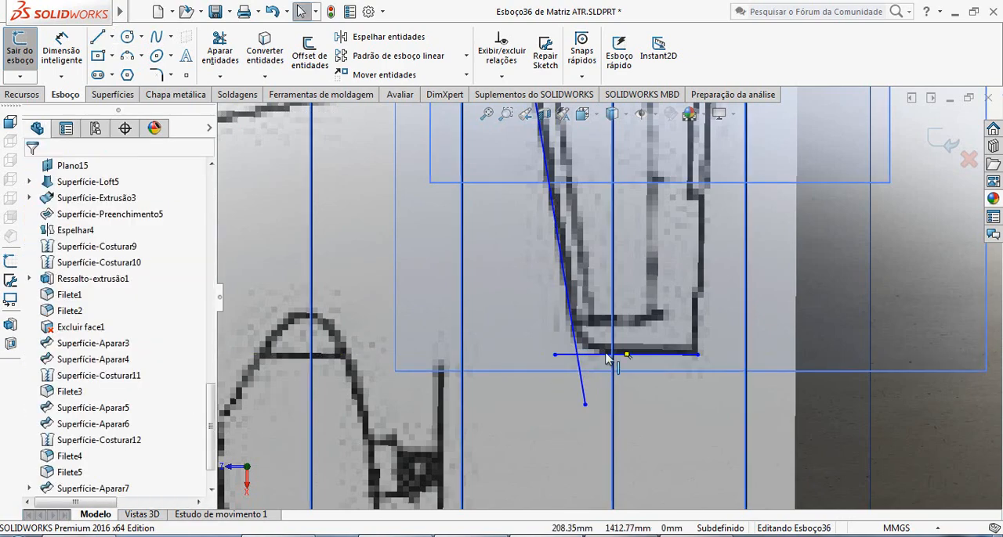
Draw a line about 206 mm long along the stabilizer's trailing edge, from the tip's trailing corner to the centerline.
scroll(608, 290, up, 5)
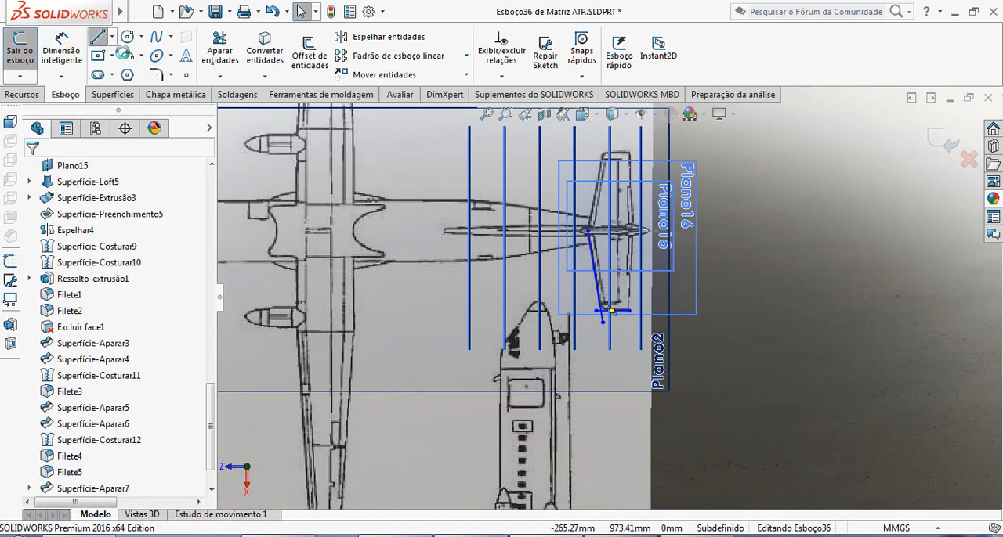
scroll(611, 312, down, 2)
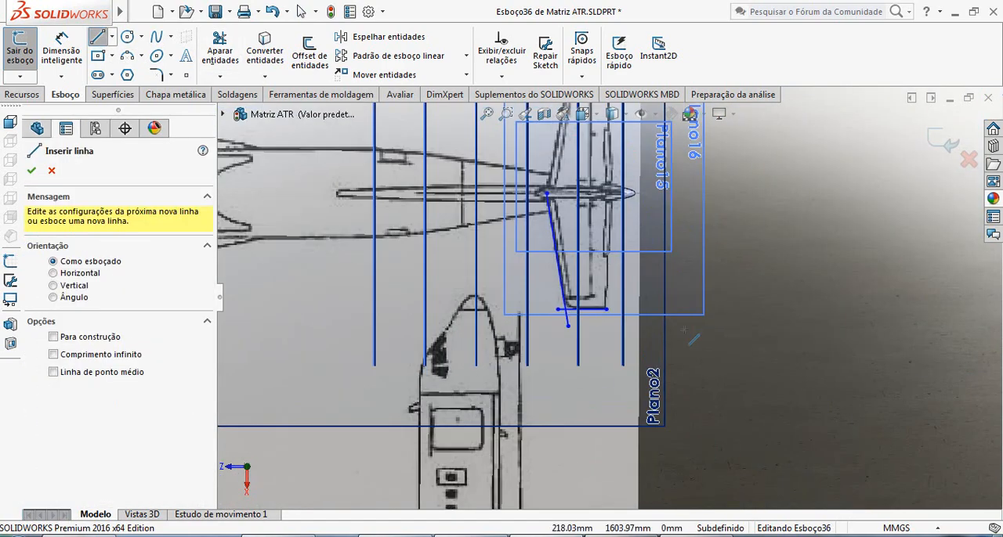
scroll(612, 314, down, 2)
click(611, 313)
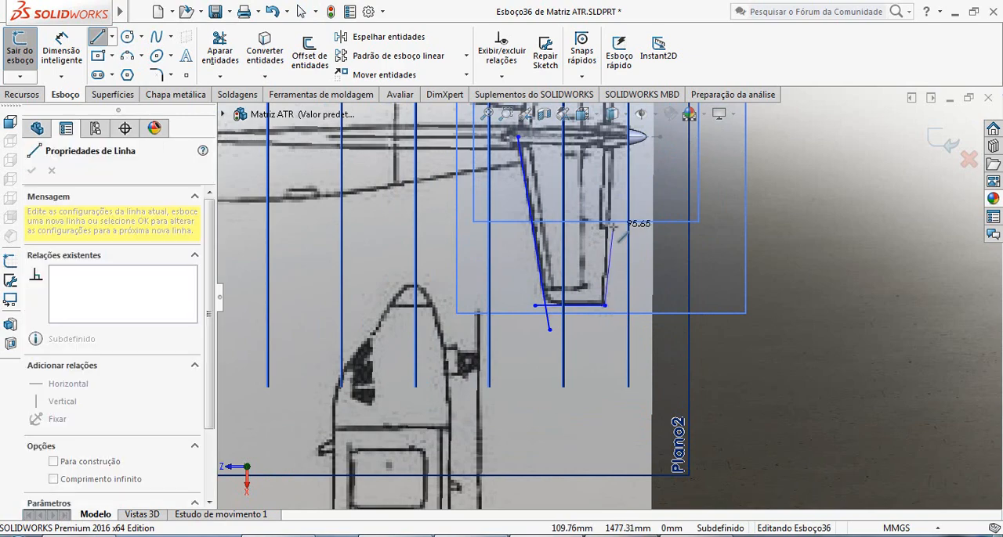
scroll(610, 259, down, 5)
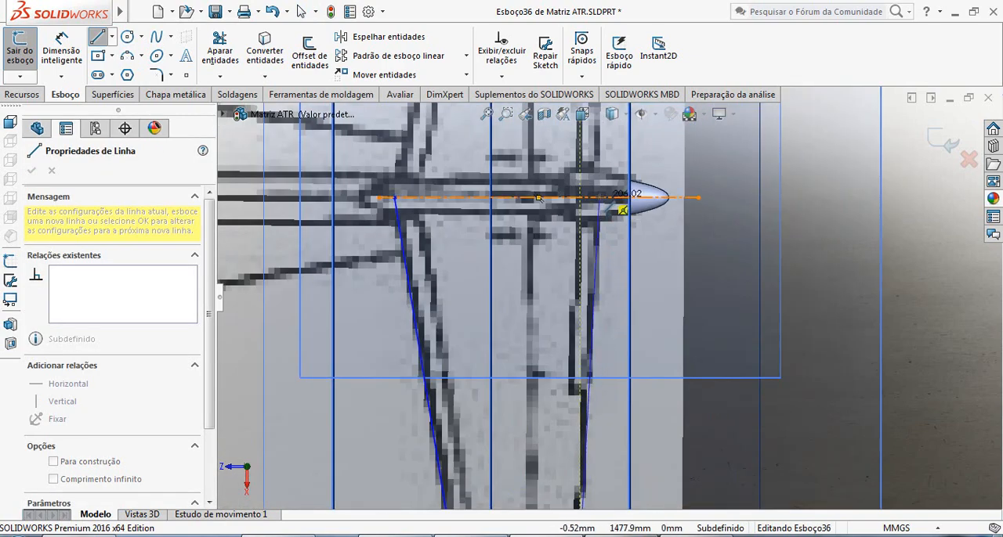
click(598, 198)
key(Escape)
scroll(615, 289, up, 6)
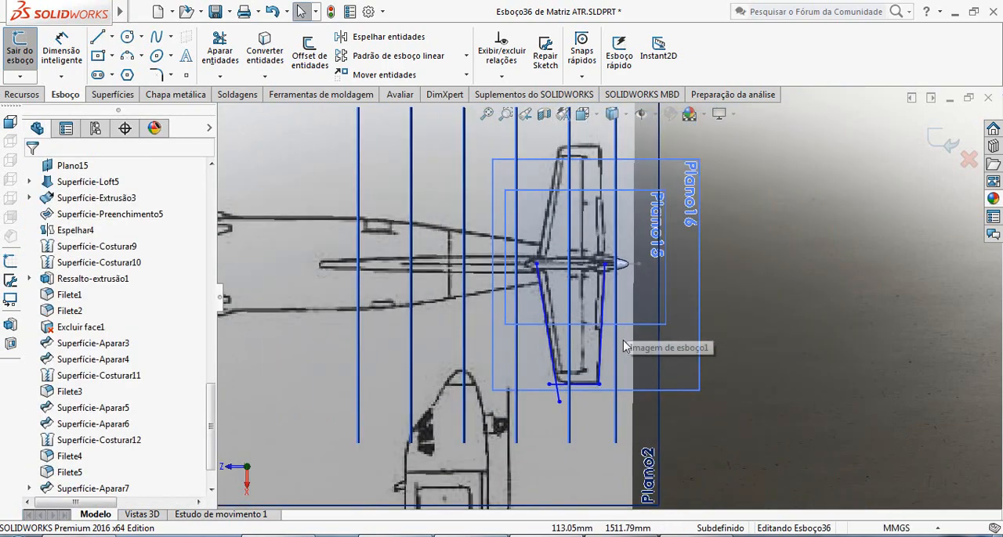
Trim the overhanging ends of the leading-edge and tip lines where they cross at the stabilizer's tip.
scroll(619, 358, down, 3)
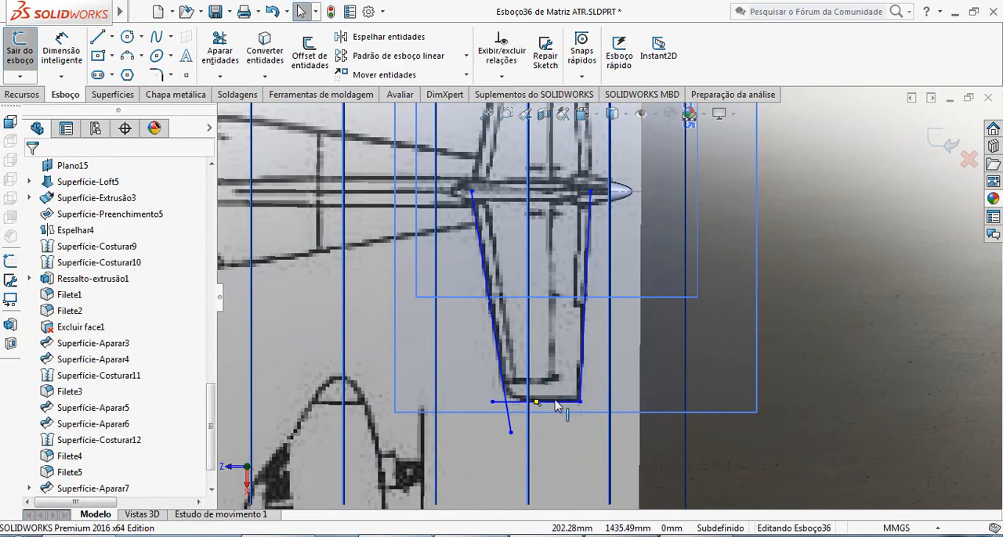
click(220, 51)
scroll(534, 420, down, 7)
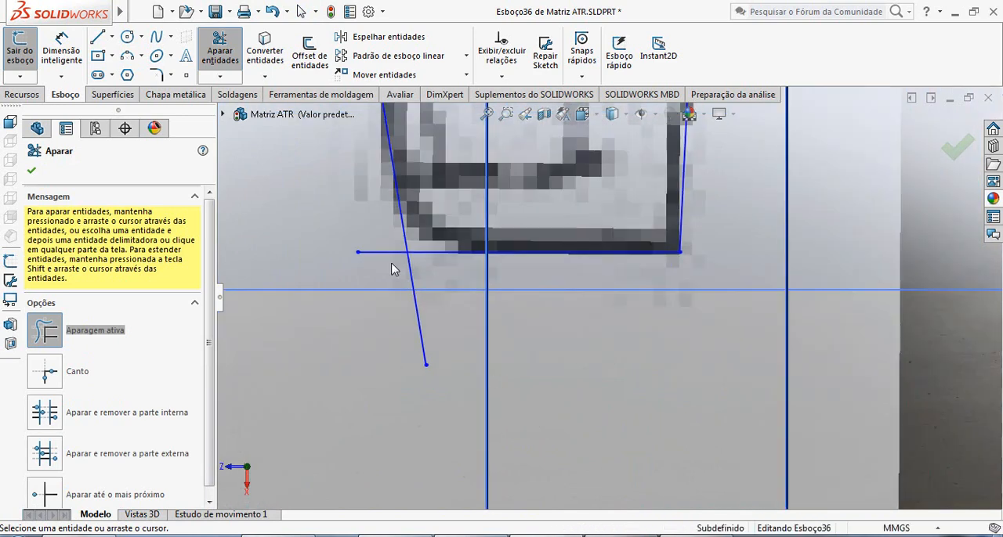
drag(402, 280, 290, 185)
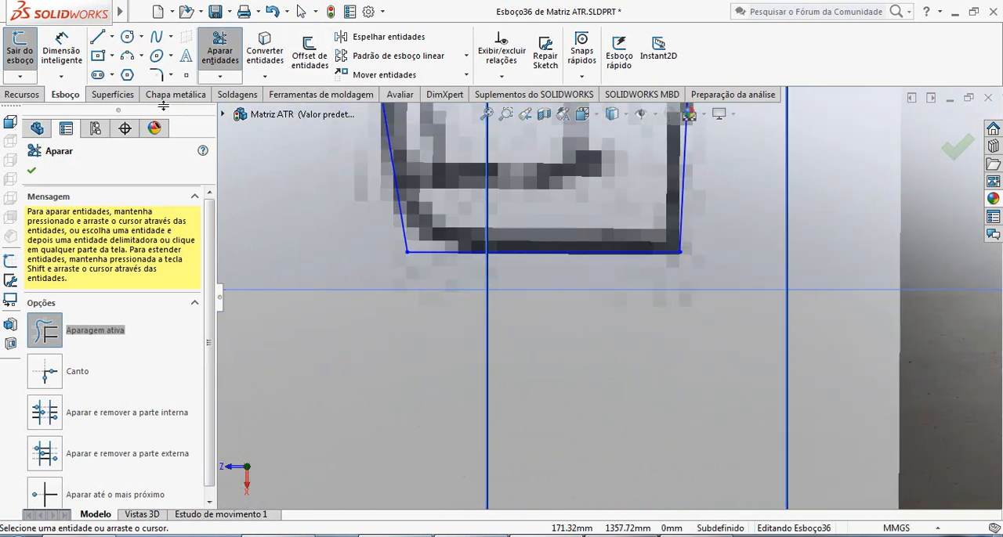
Round the corner between the leading edge and the tip with a 30 mm sketch fillet.
click(157, 75)
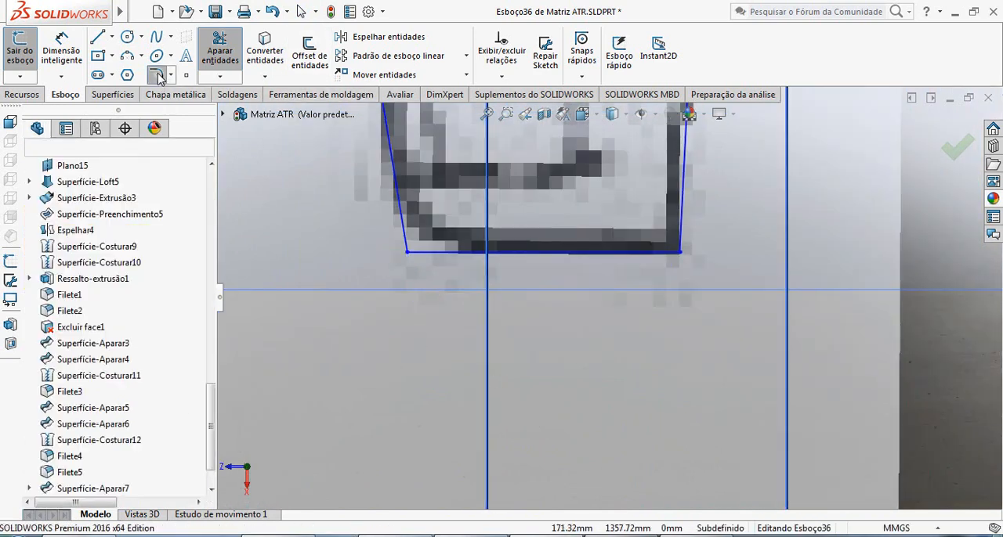
click(409, 256)
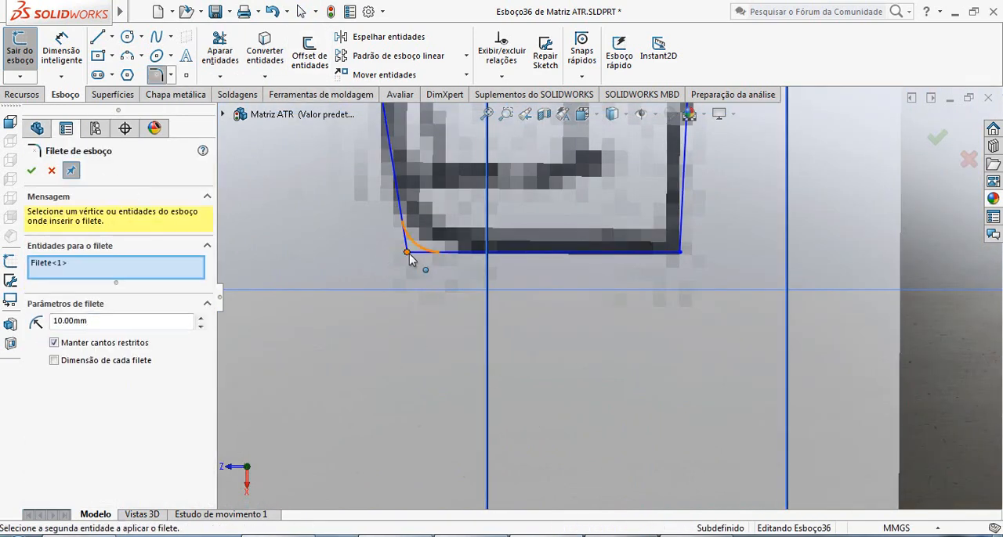
click(202, 321)
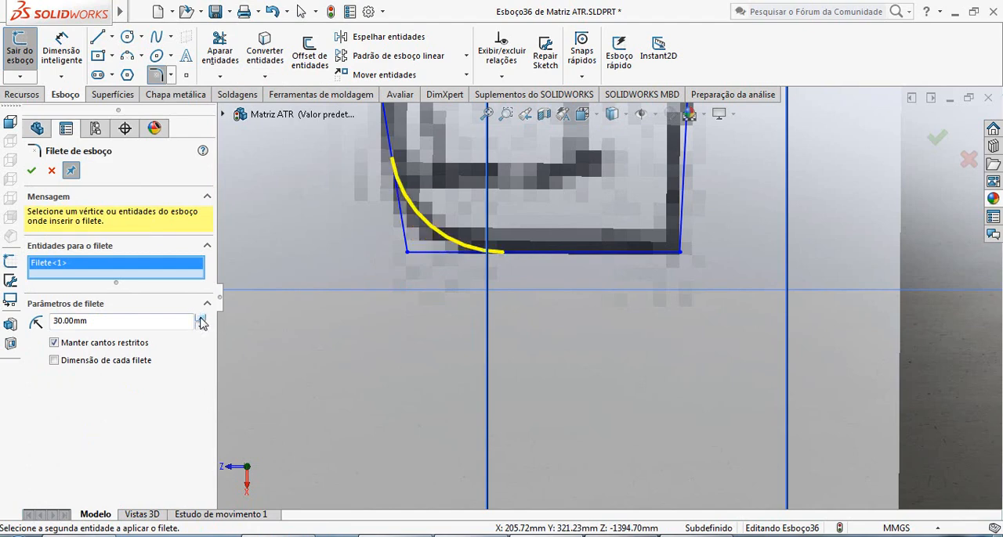
scroll(656, 297, up, 5)
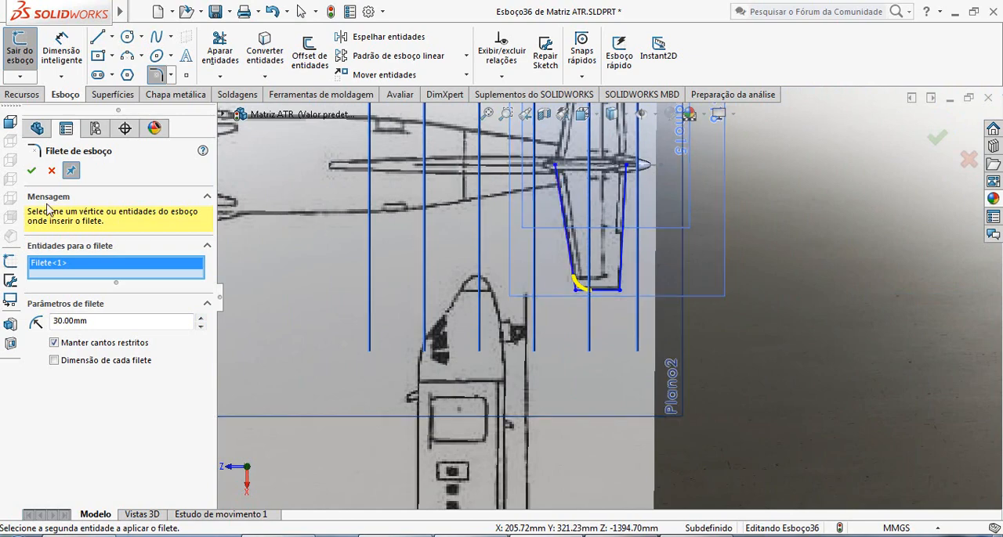
click(30, 171)
scroll(652, 291, up, 2)
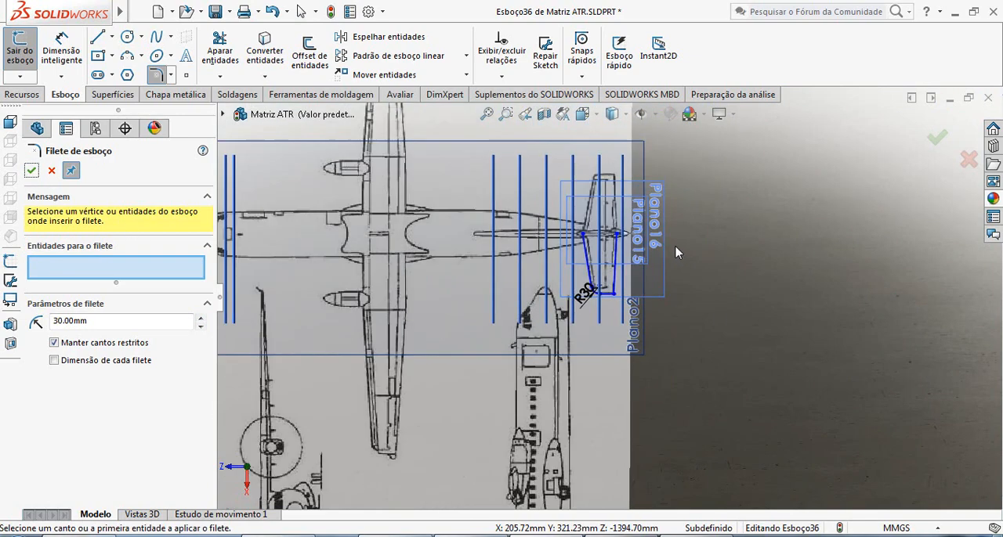
scroll(547, 261, down, 4)
scroll(547, 263, down, 3)
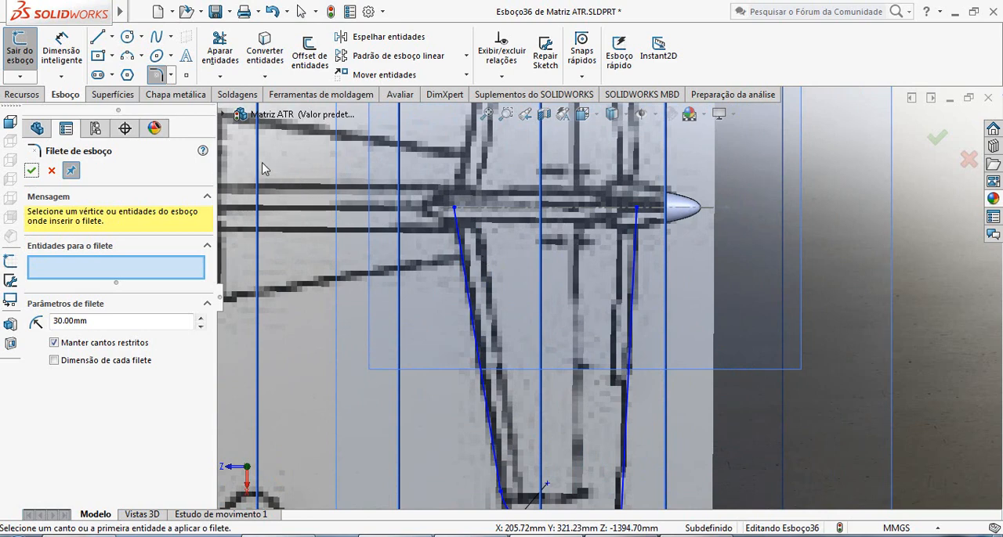
click(32, 171)
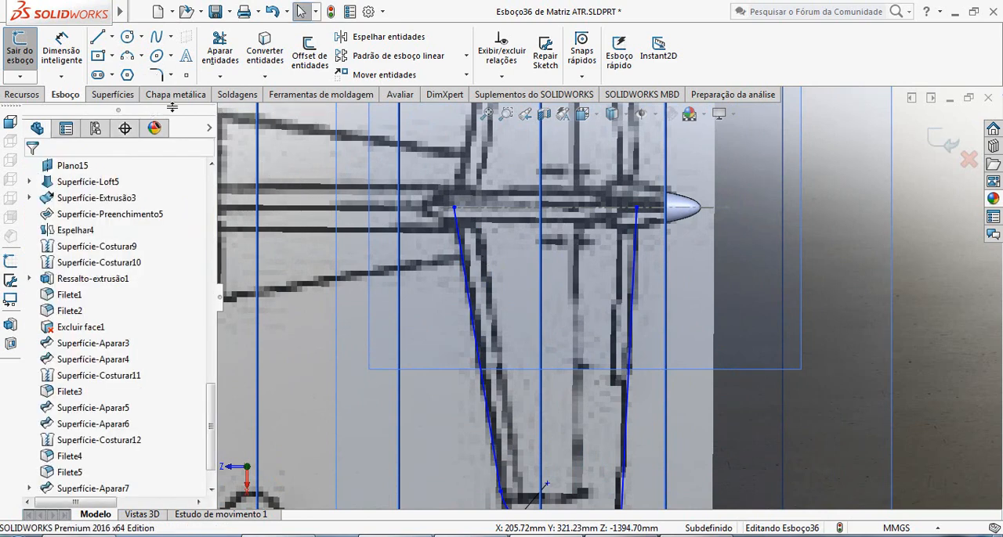
Place sketch points on the root ends of the leading-edge and trailing-edge lines, and close the sketch.
click(186, 75)
scroll(589, 251, down, 2)
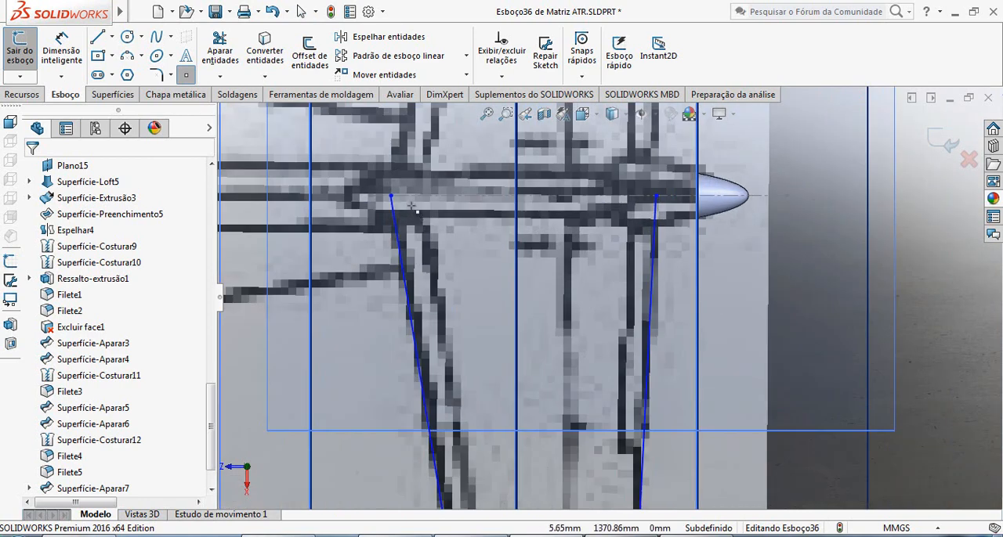
click(391, 197)
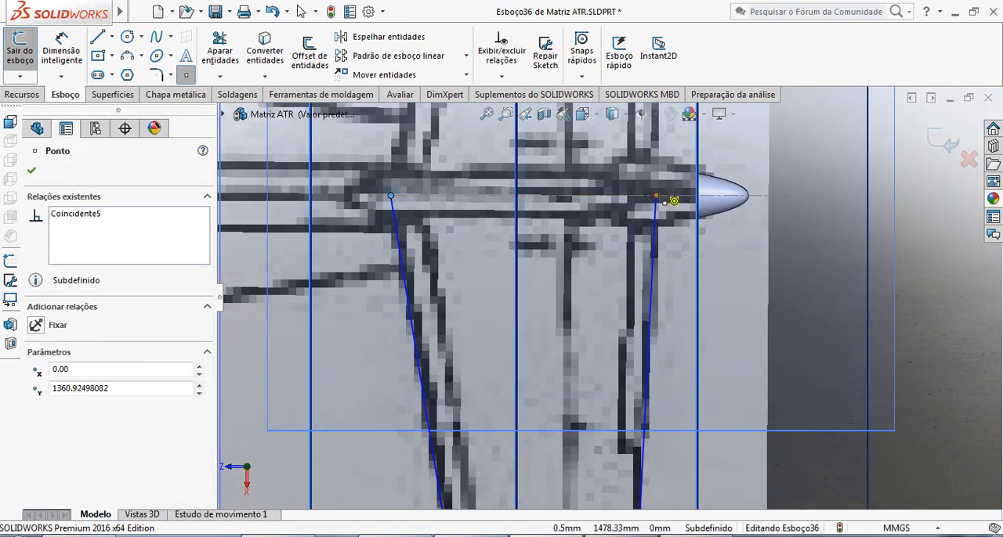
click(657, 197)
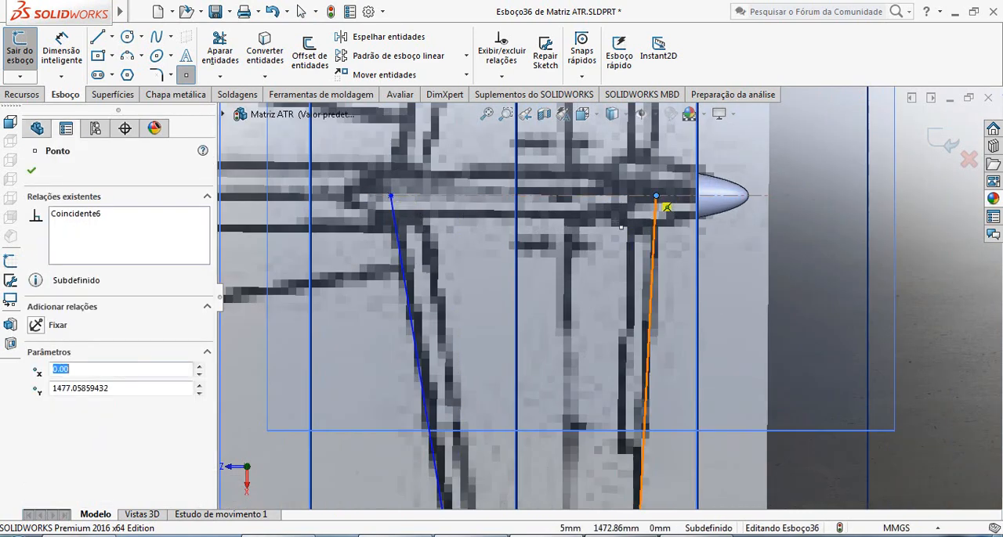
click(32, 171)
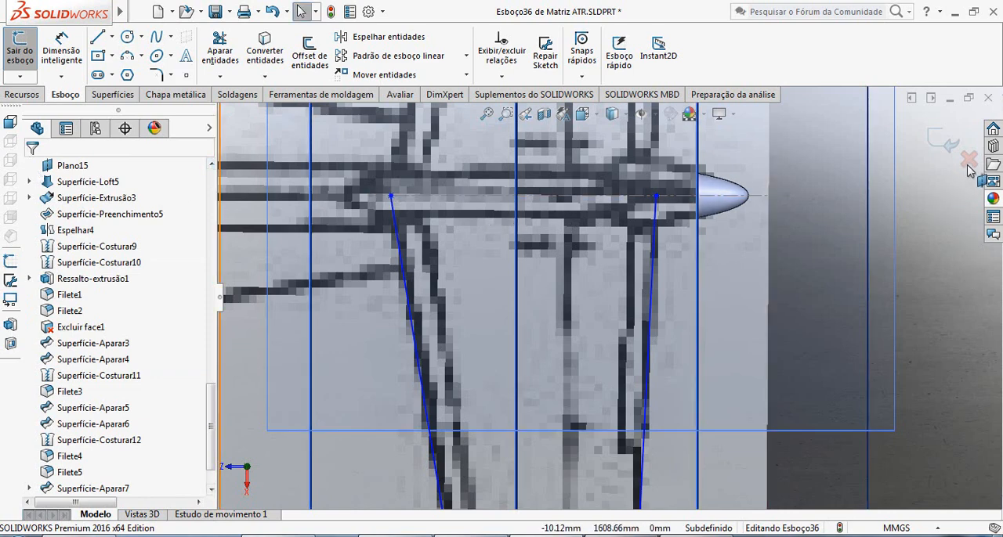
click(947, 145)
click(930, 257)
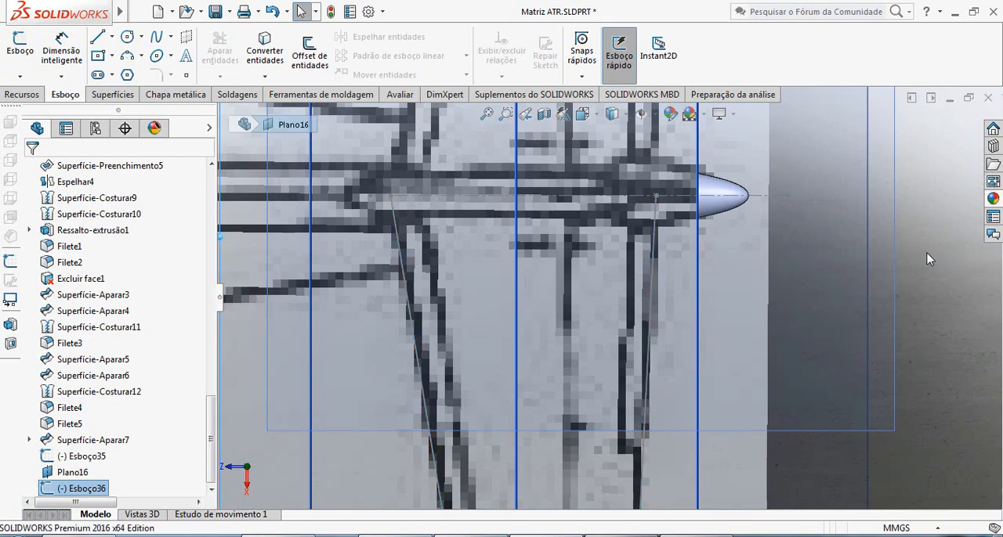
Start a new sketch on Plano16, the plane below the stabilizer outline.
scroll(610, 300, up, 5)
mouse_move(604, 331)
middle_down()
mouse_move(610, 294)
mouse_move(589, 215)
mouse_move(672, 253)
mouse_move(625, 346)
mouse_move(638, 347)
mouse_move(463, 331)
mouse_move(484, 371)
mouse_move(438, 332)
mouse_move(458, 325)
mouse_move(423, 273)
mouse_move(560, 345)
mouse_move(672, 333)
mouse_move(657, 329)
middle_up()
scroll(674, 340, down, 10)
scroll(657, 330, up, 10)
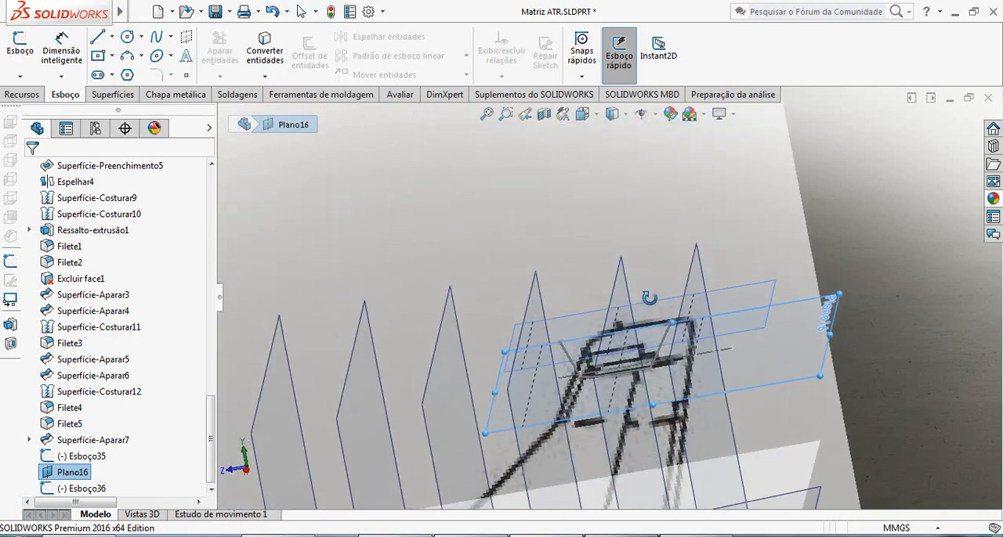
scroll(640, 332, down, 10)
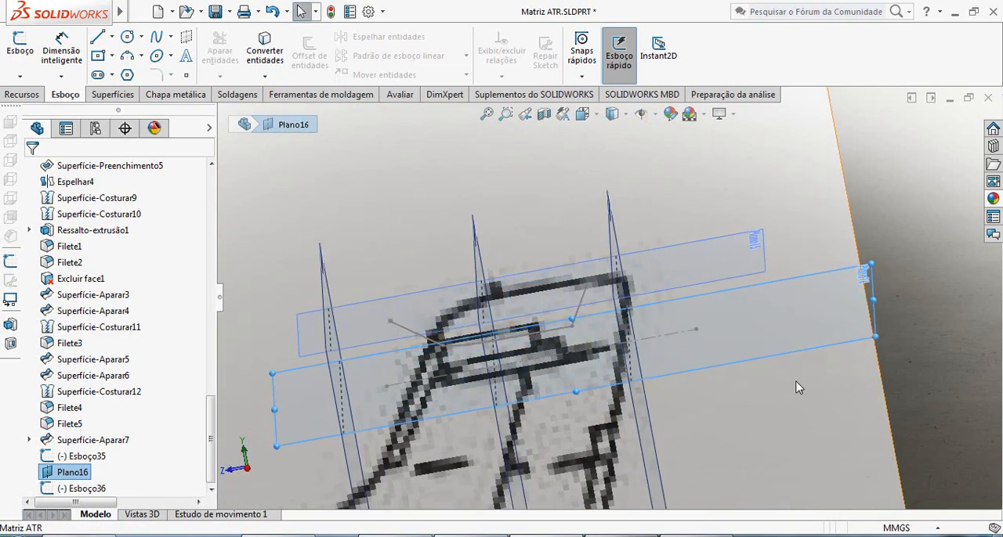
scroll(626, 313, up, 2)
click(21, 48)
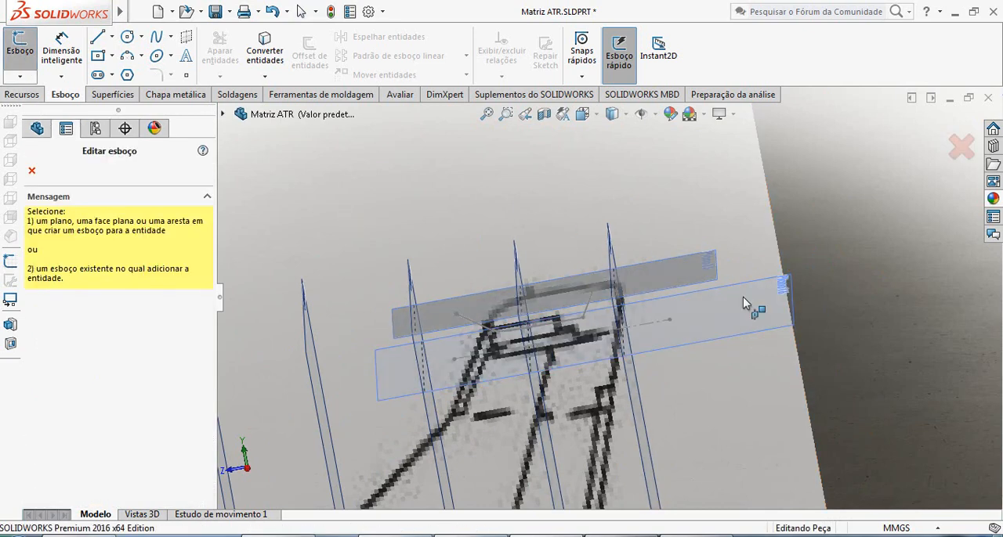
click(778, 332)
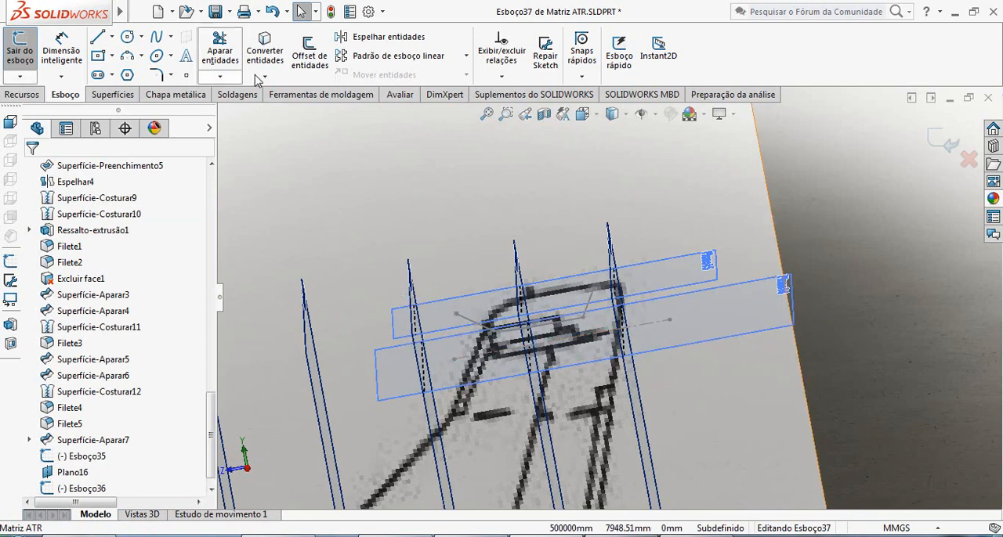
click(313, 62)
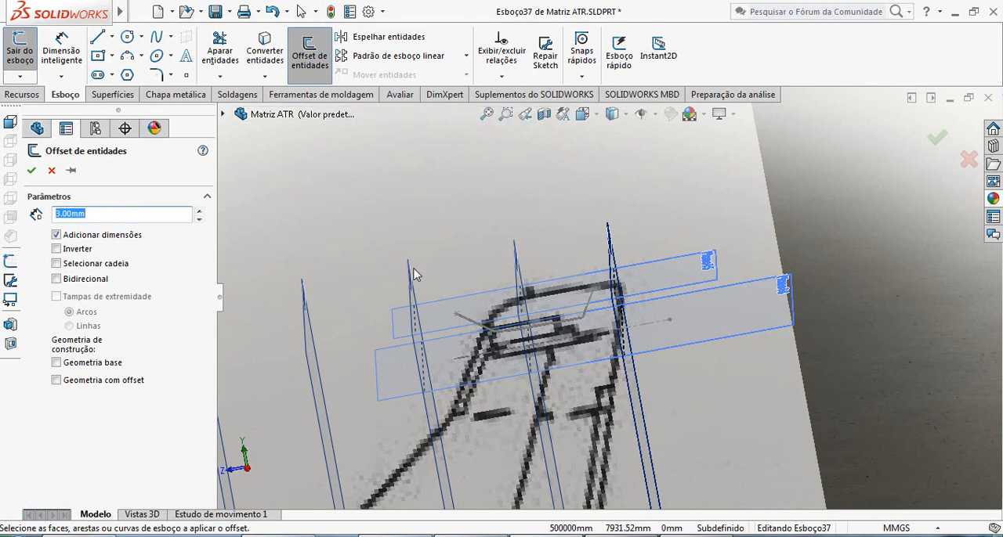
key(Escape)
click(253, 66)
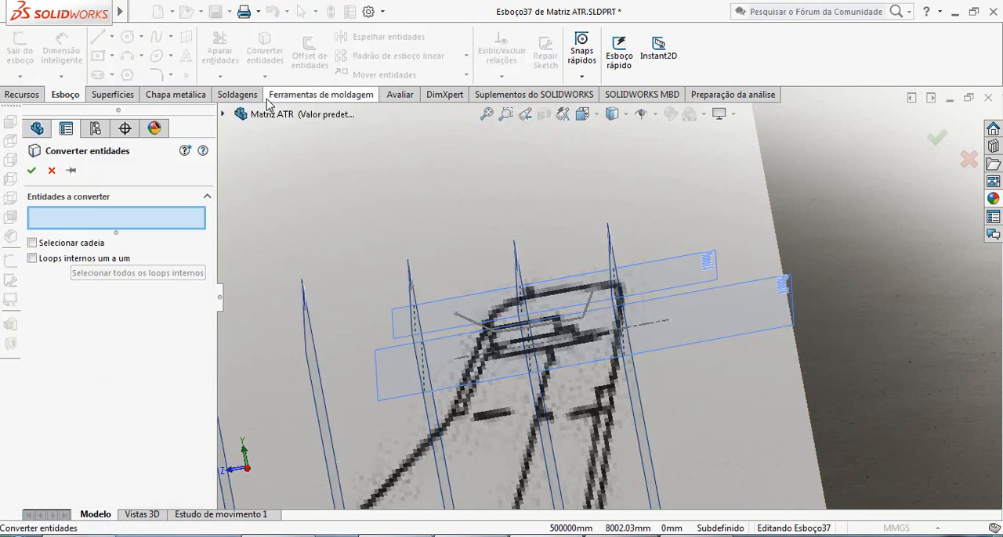
key(Escape)
Convert the stabilizer outline's three lines, tip arc and two root points from Esboço36 into the Plano16 sketch.
click(265, 77)
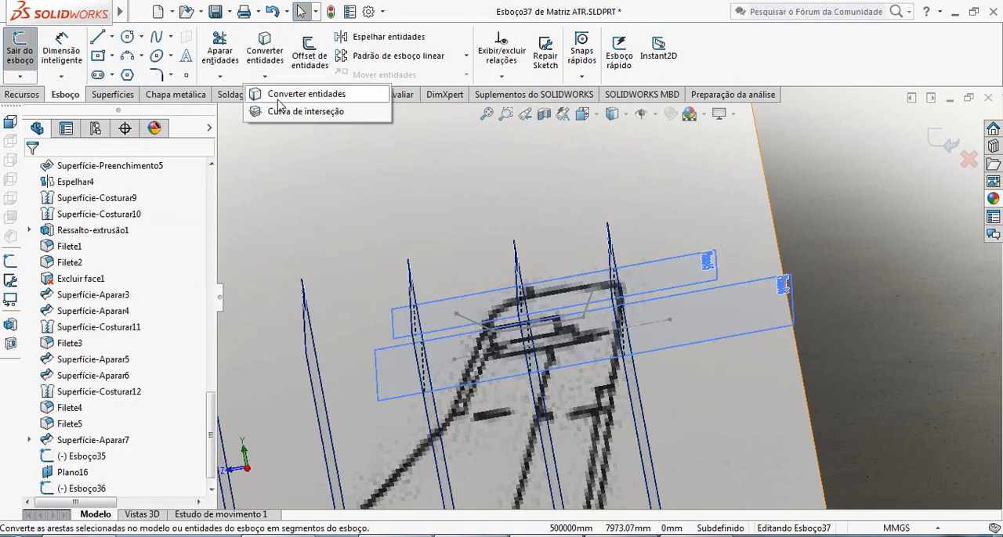
click(294, 92)
scroll(595, 296, down, 2)
click(584, 311)
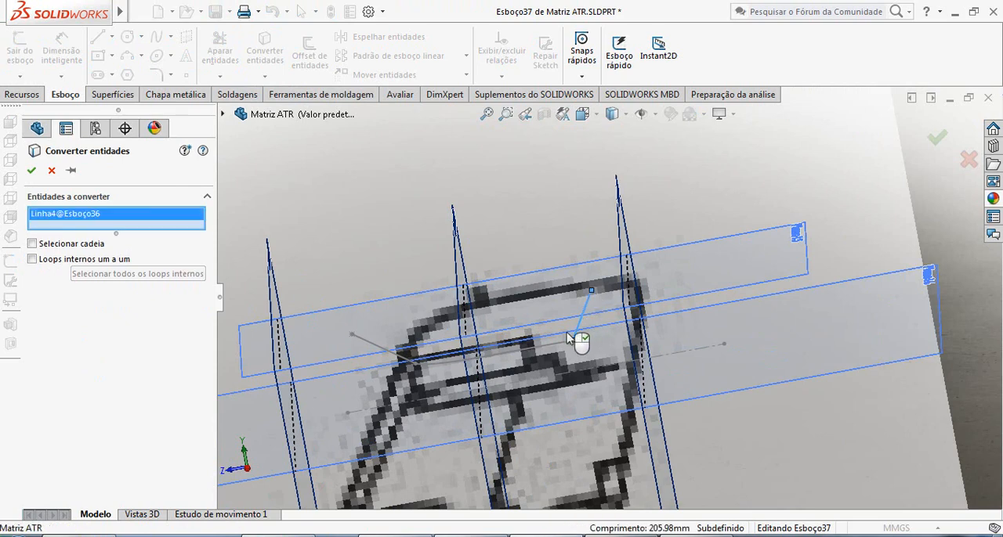
click(555, 350)
click(419, 367)
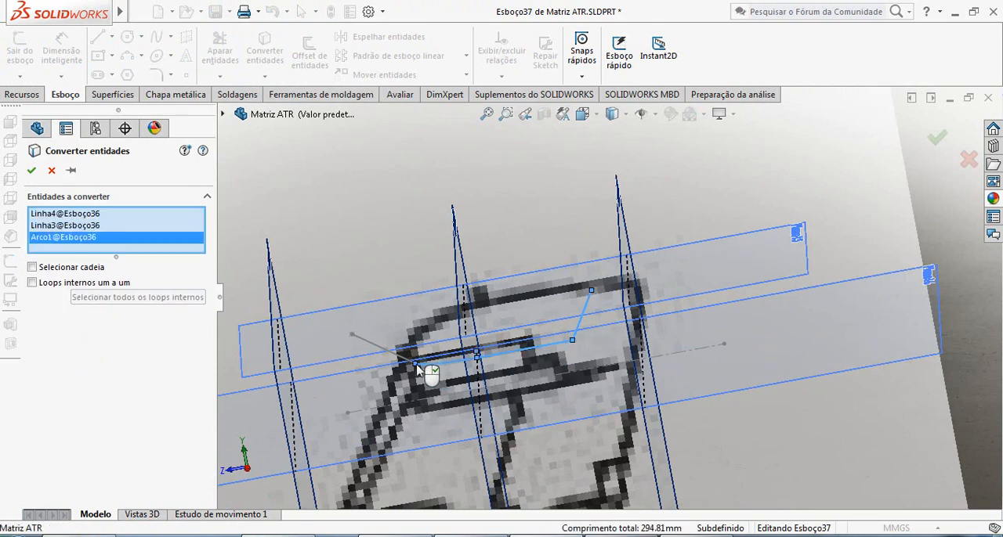
click(383, 354)
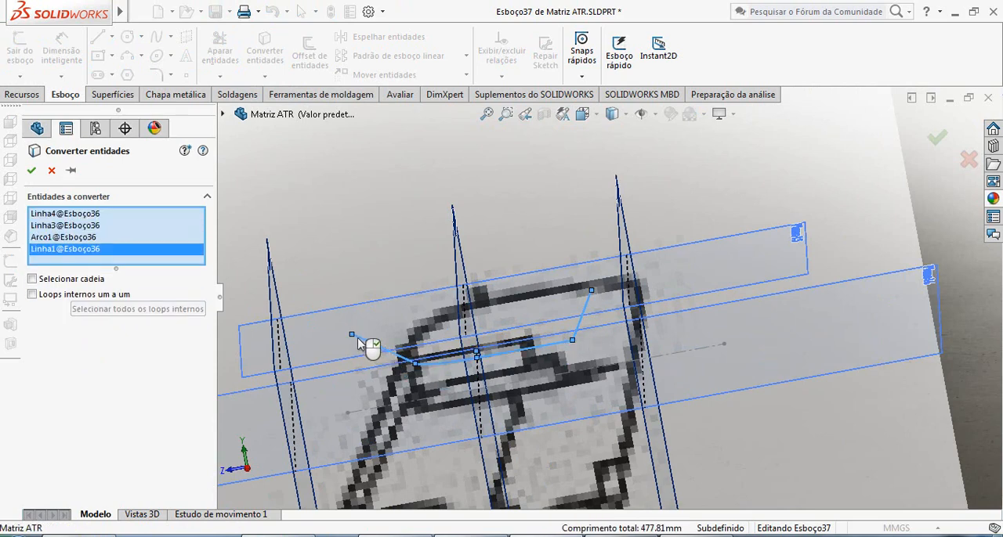
click(351, 335)
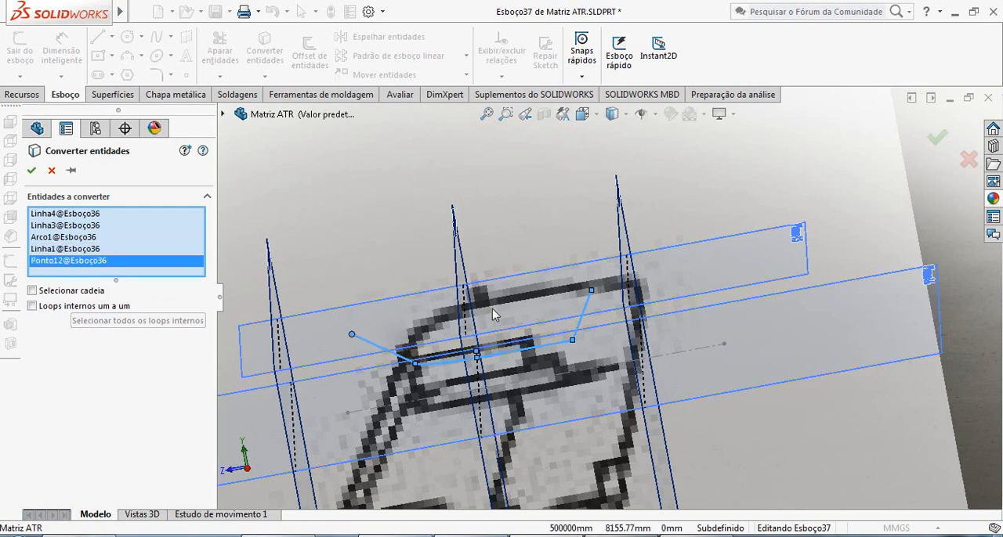
click(591, 293)
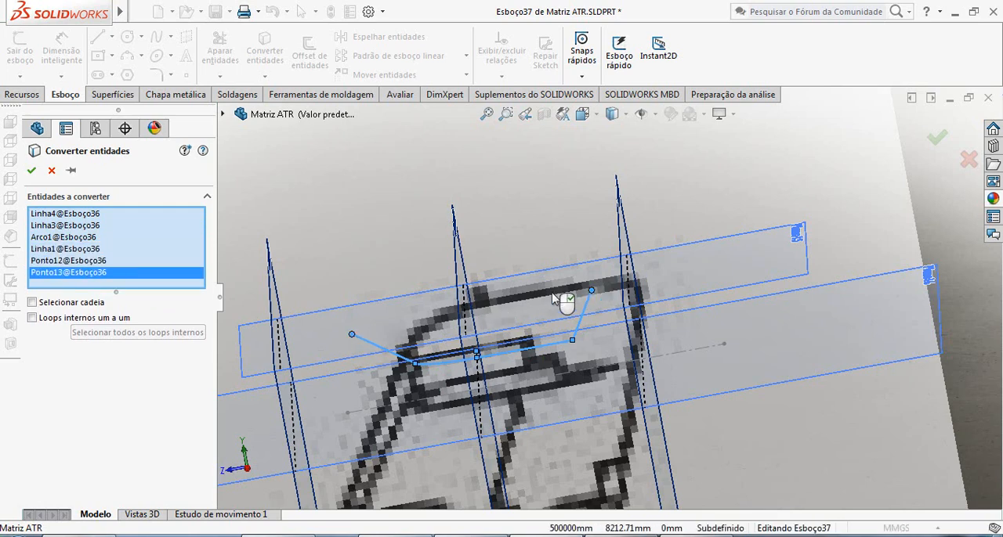
click(31, 171)
Close the sketch holding the converted stabilizer outline and view it against the tail blueprint.
scroll(567, 353, up, 2)
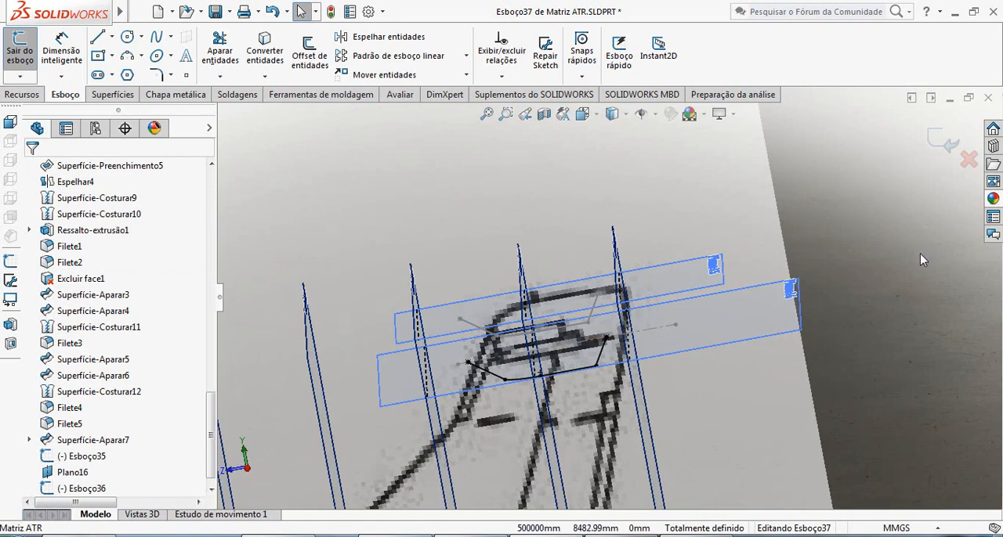
click(950, 149)
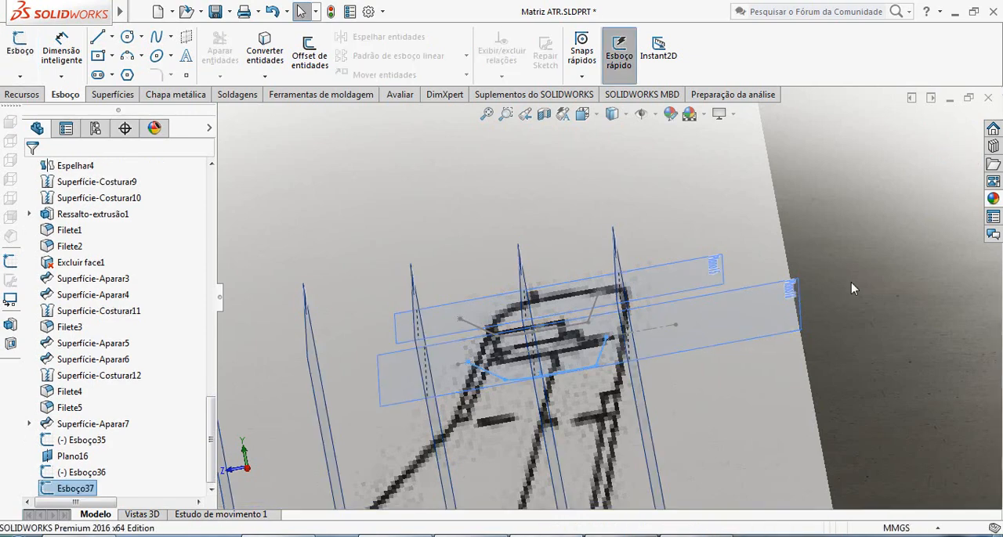
middle_drag(851, 282, 587, 322)
scroll(495, 237, up, 1)
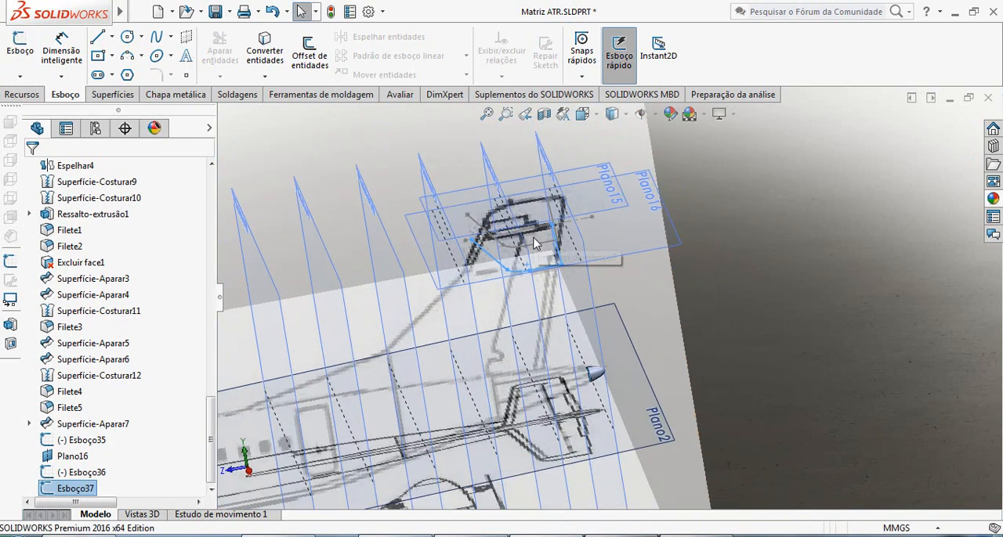
Hide Esboço36, the upper stabilizer outline sketch, so only the copy on Plano16 stays displayed.
scroll(533, 241, down, 3)
scroll(533, 287, up, 2)
scroll(561, 291, down, 2)
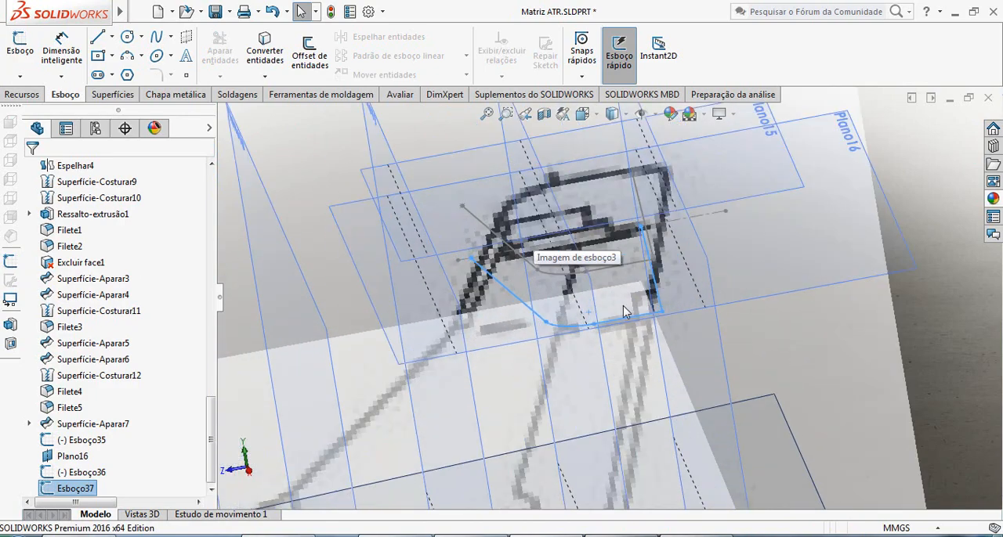
scroll(629, 294, up, 2)
scroll(622, 294, up, 2)
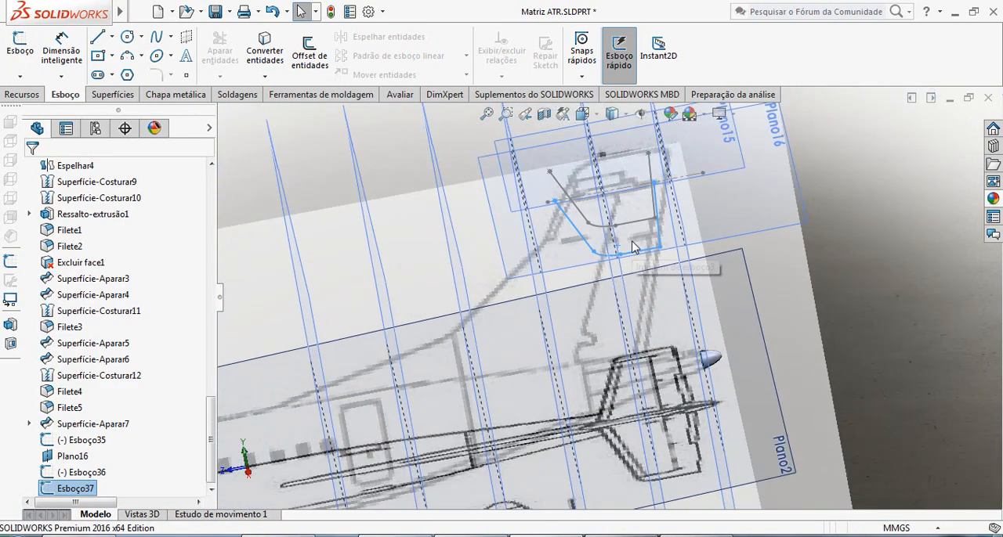
scroll(617, 295, up, 2)
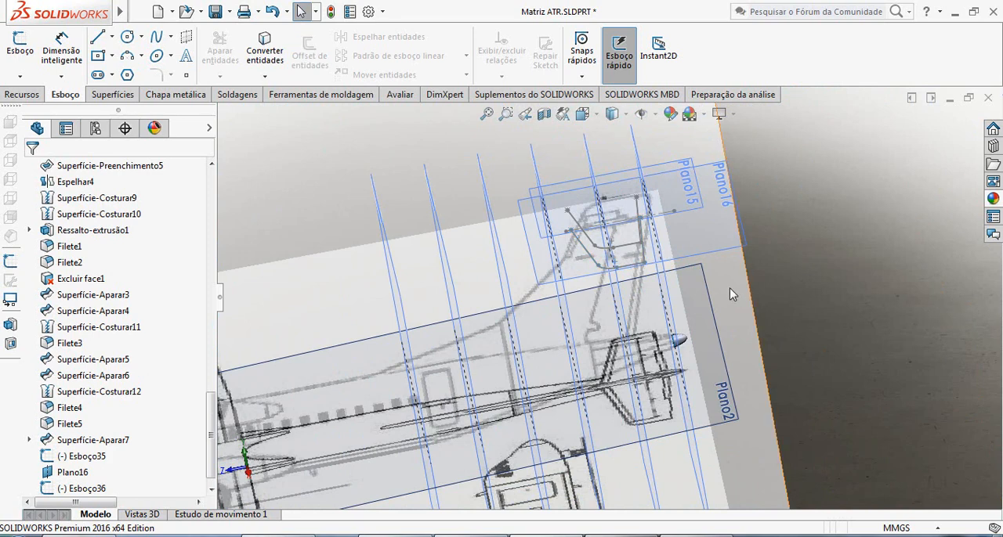
scroll(658, 261, down, 2)
right_click(601, 238)
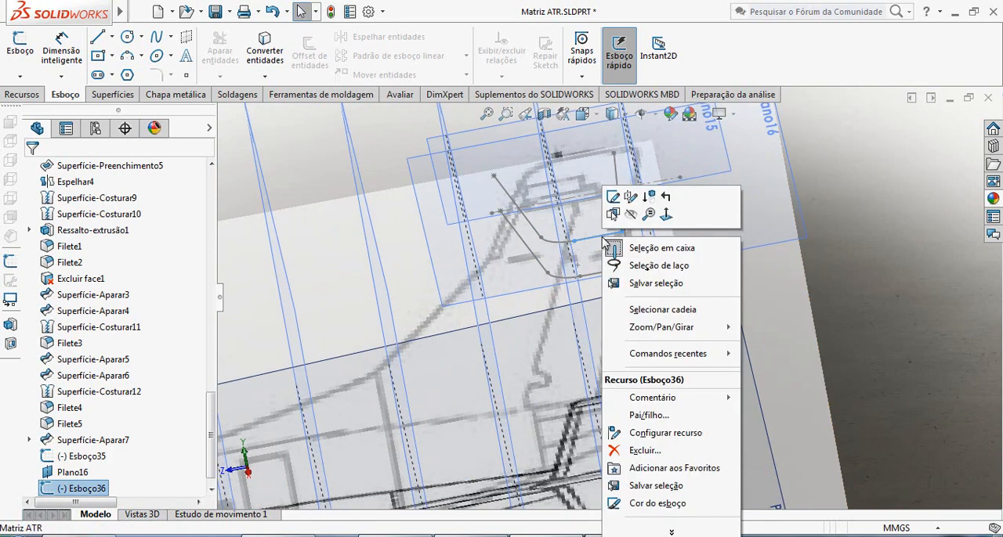
click(627, 213)
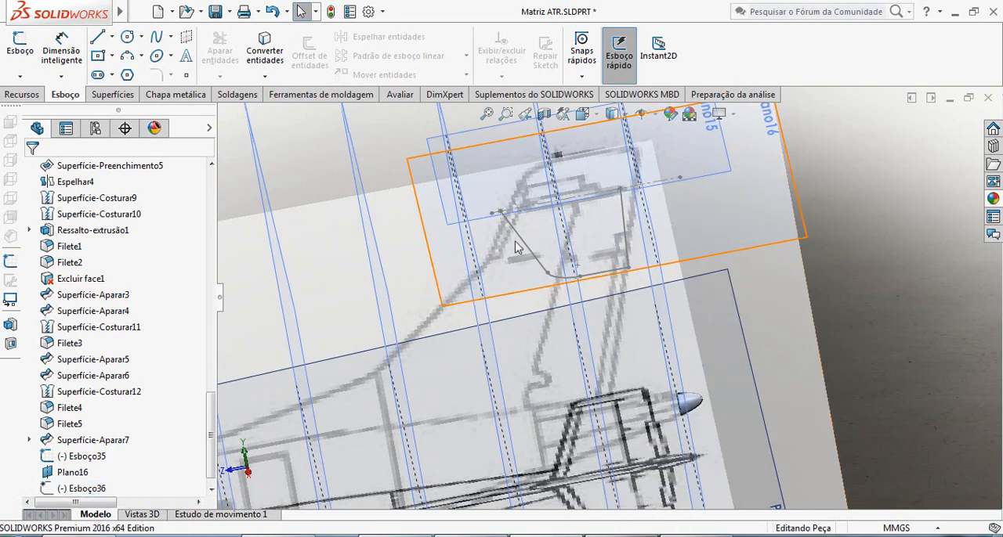
Show the hidden Fuselagem body and inspect where the stabilizer outline on Plano16 meets the tail fin.
drag(212, 430, 214, 303)
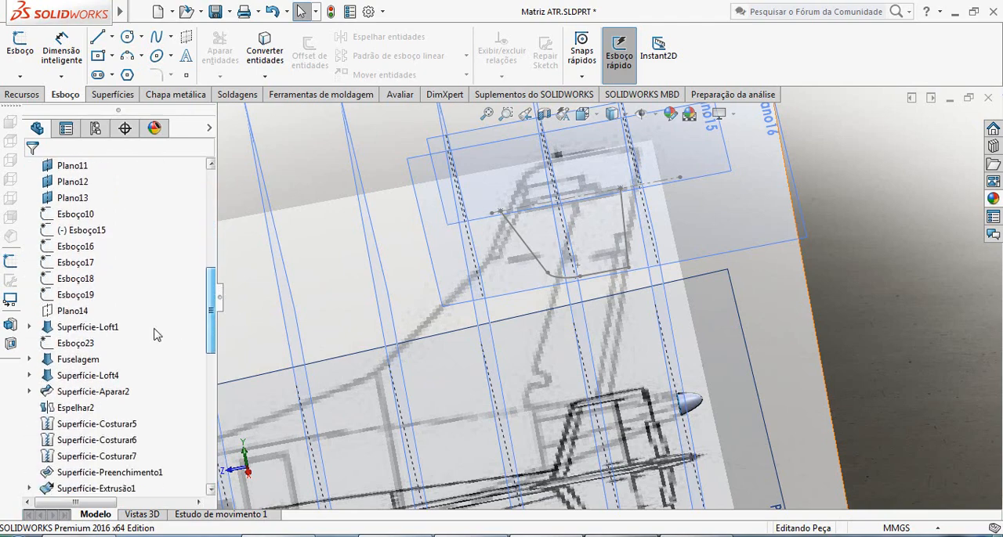
click(90, 360)
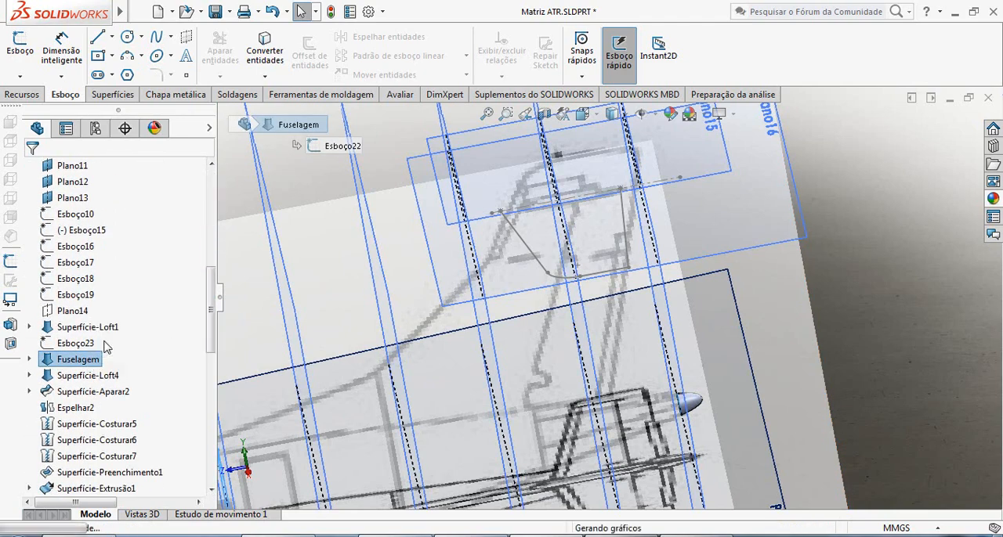
middle_drag(460, 287, 651, 271)
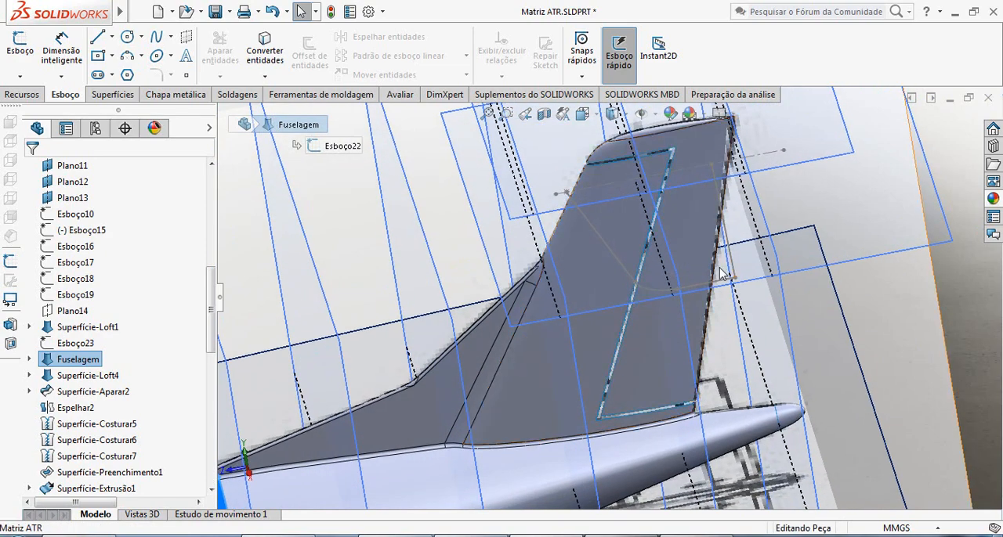
scroll(728, 300, up, 3)
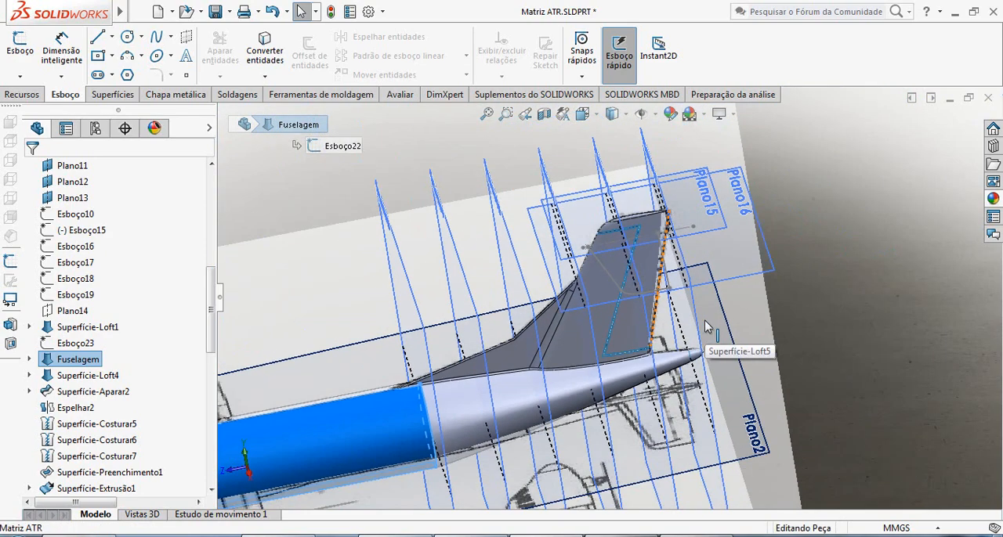
scroll(666, 270, down, 5)
scroll(657, 270, down, 2)
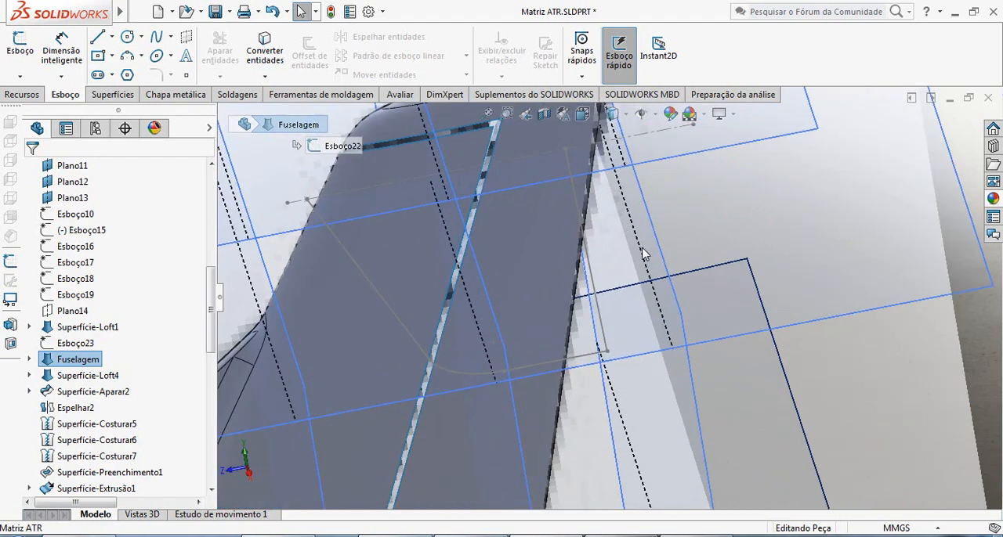
scroll(644, 301, up, 10)
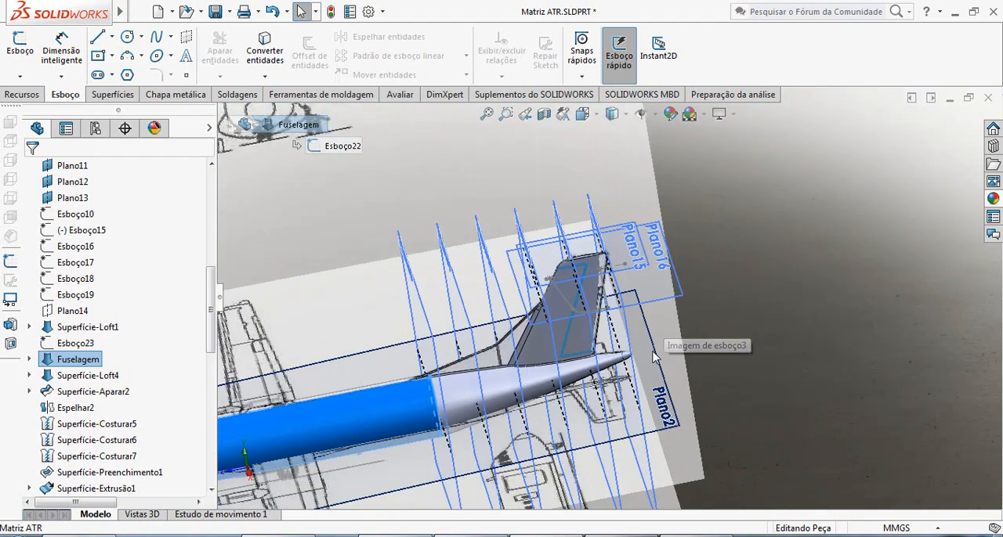
scroll(627, 440, up, 2)
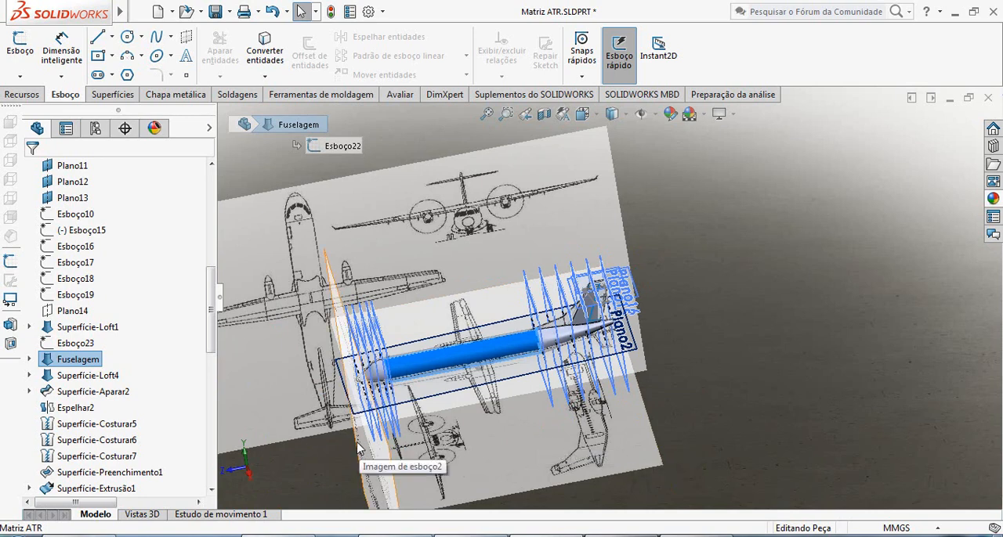
scroll(361, 451, down, 2)
Switch to the Picasa photo viewer, examine the stabilizer and fin junction in the ATR72-6 photo, and return to SOLIDWORKS.
key(alt+Tab)
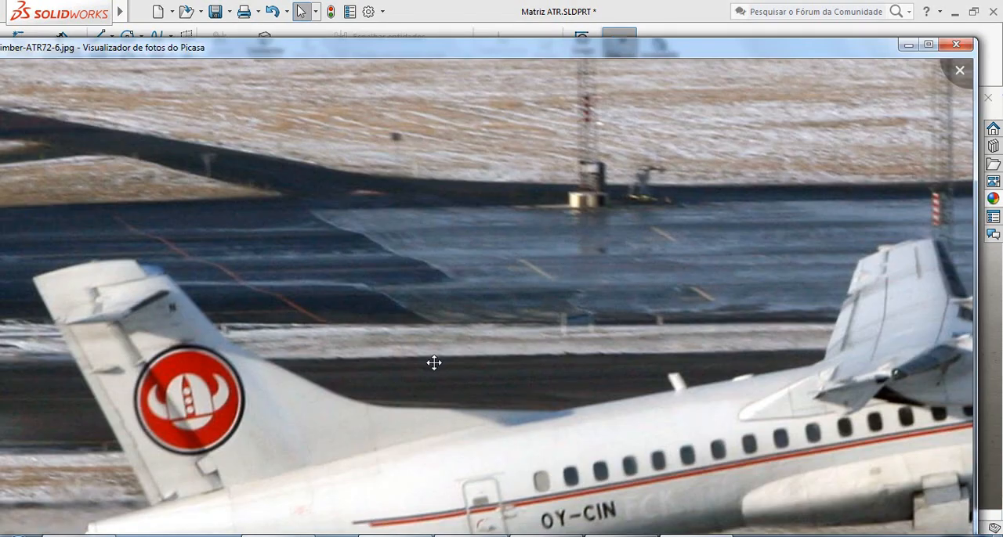
scroll(156, 327, up, 3)
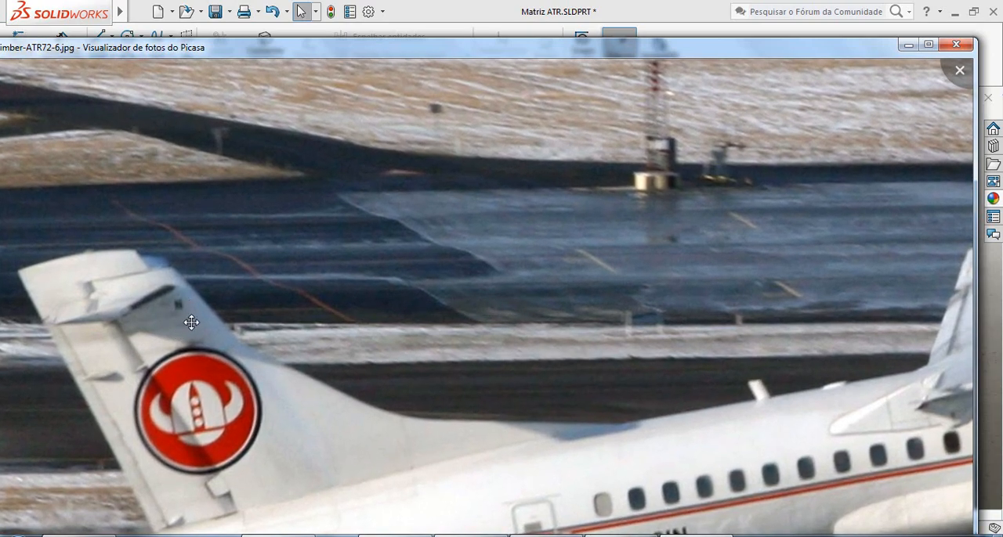
scroll(191, 322, up, 3)
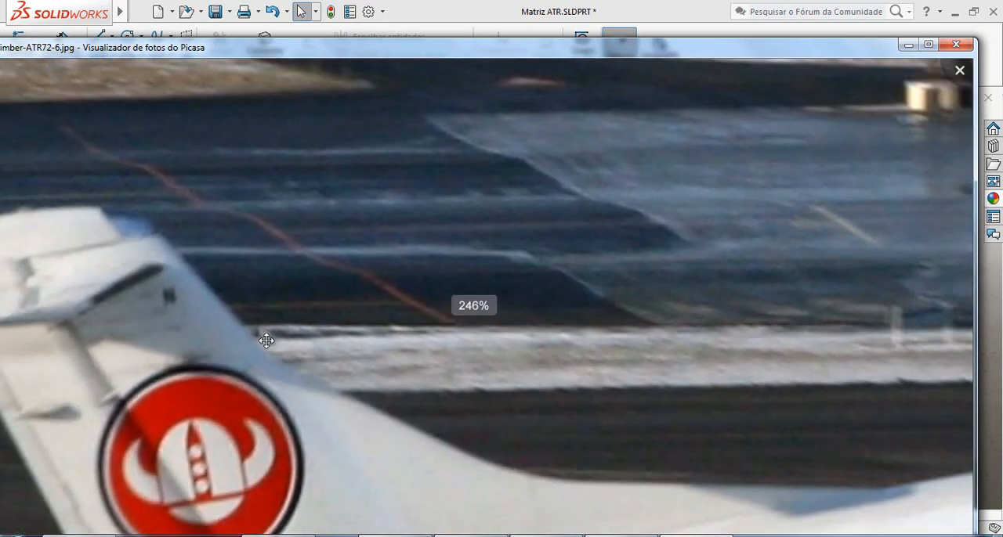
scroll(376, 402, down, 5)
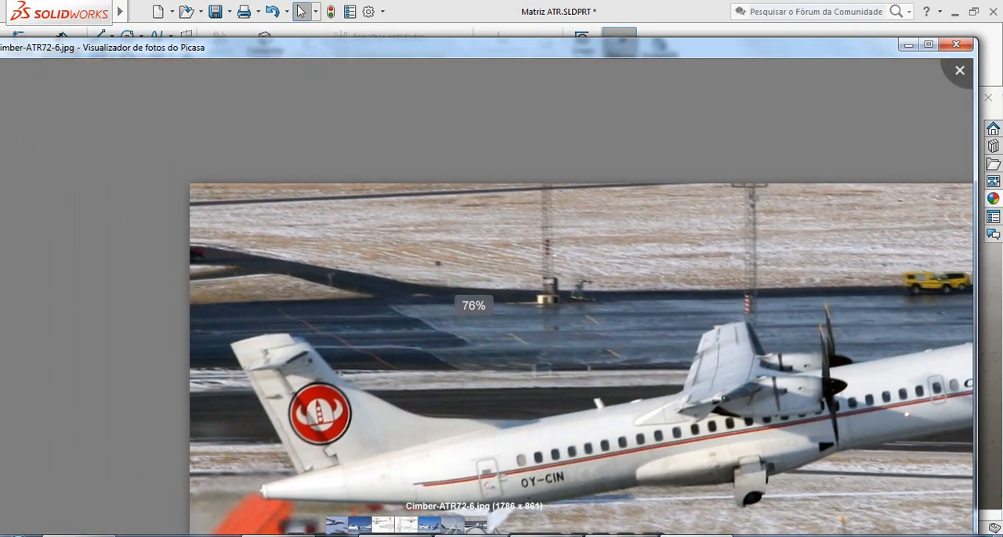
click(694, 536)
Open Esboço37 for editing and view the stabilizer outline normal to the sketch plane around its root.
scroll(602, 289, down, 6)
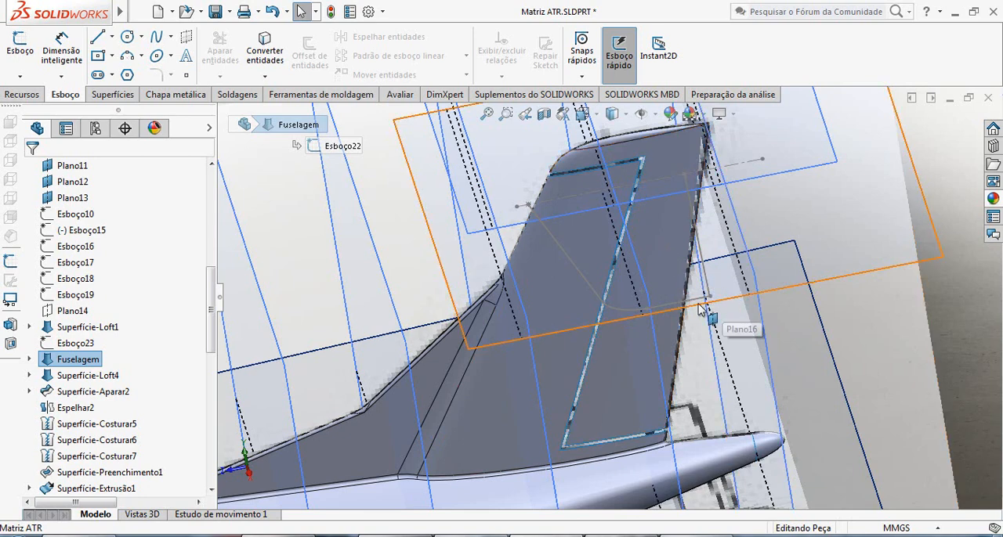
right_click(667, 309)
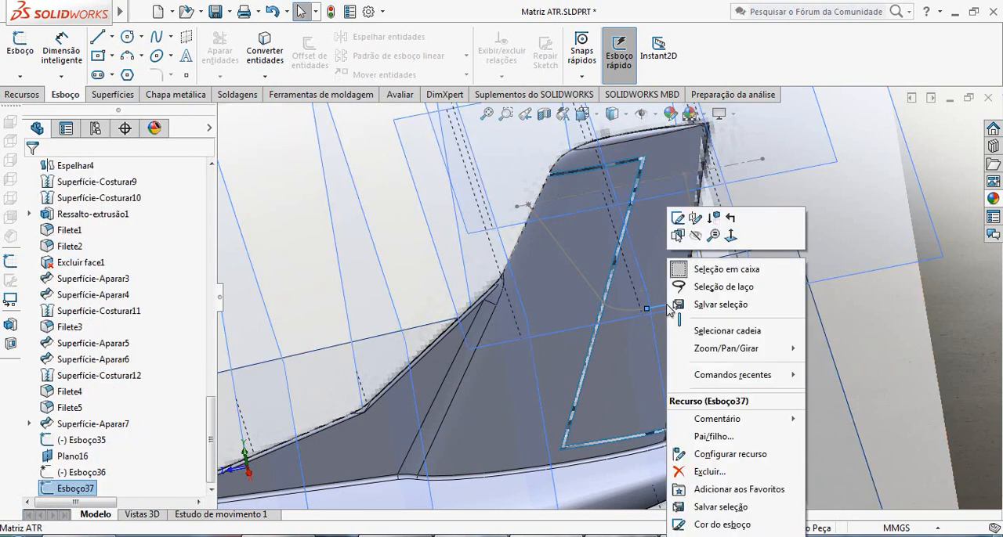
click(675, 217)
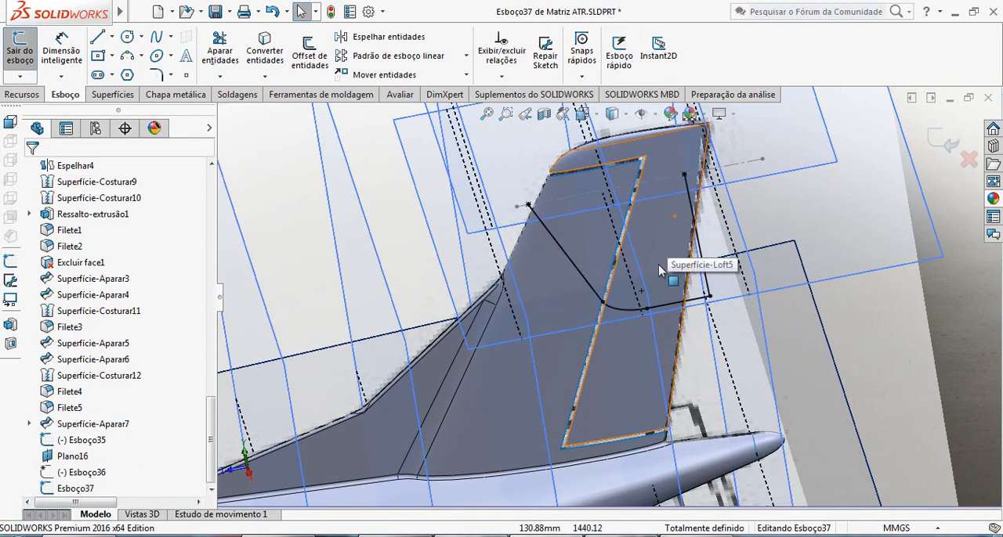
key(ctrl+8)
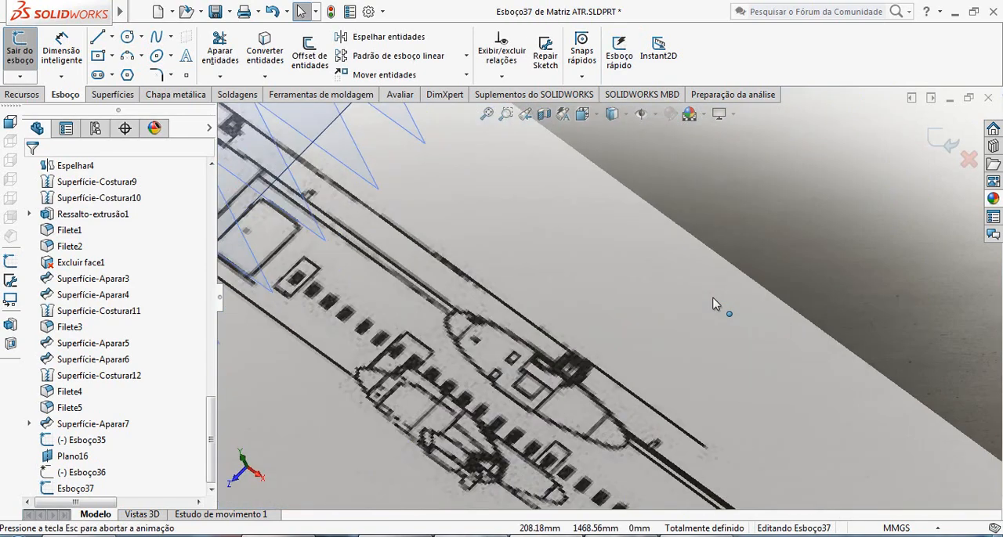
scroll(547, 173, down, 3)
scroll(546, 172, down, 6)
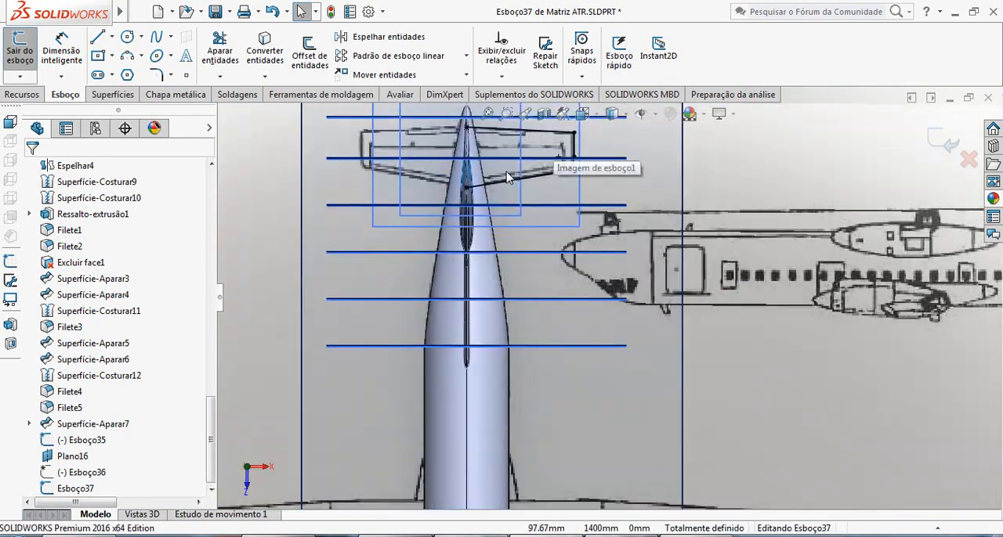
scroll(548, 267, up, 5)
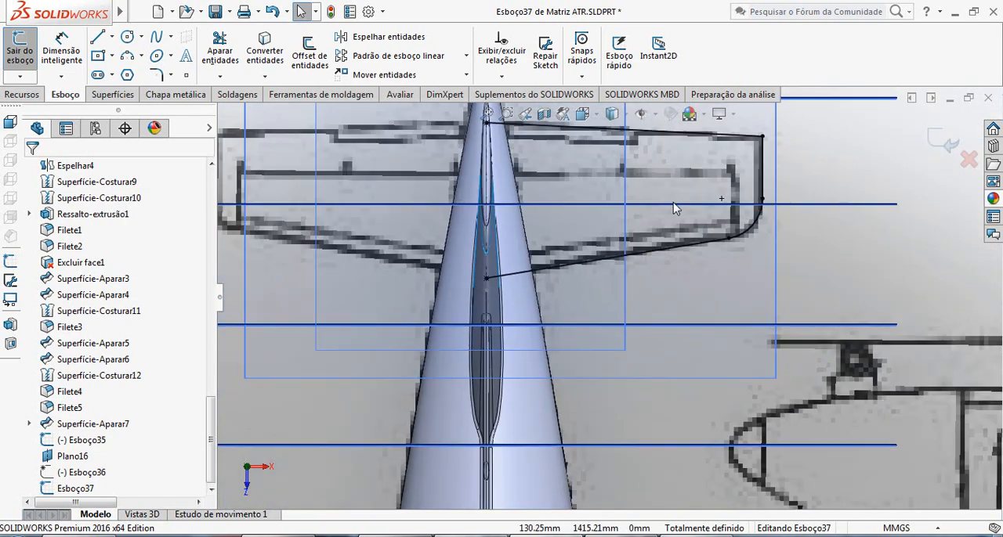
scroll(572, 270, down, 2)
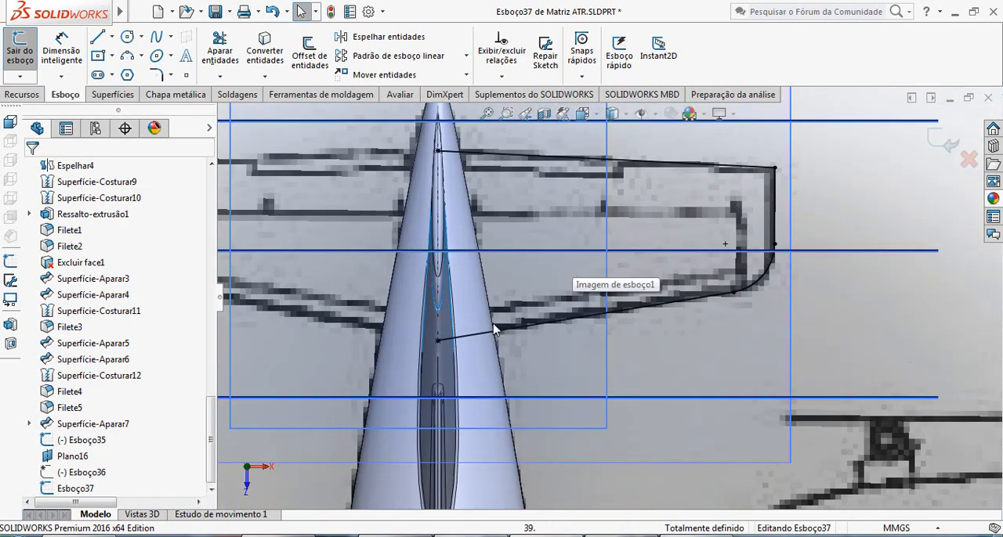
Delete both coincident relations from the sketch point at the root end of the stabilizer's leading-edge line.
click(437, 343)
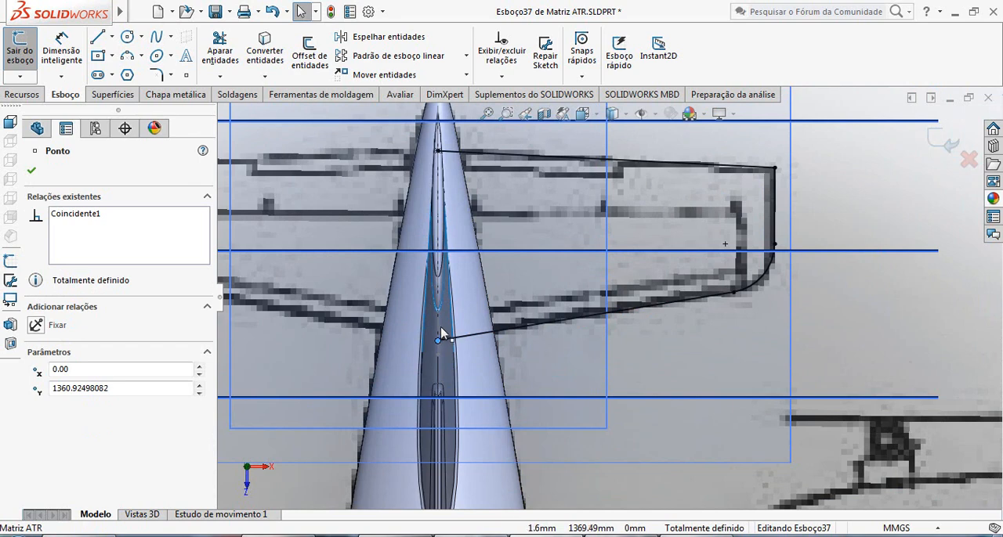
drag(441, 327, 440, 322)
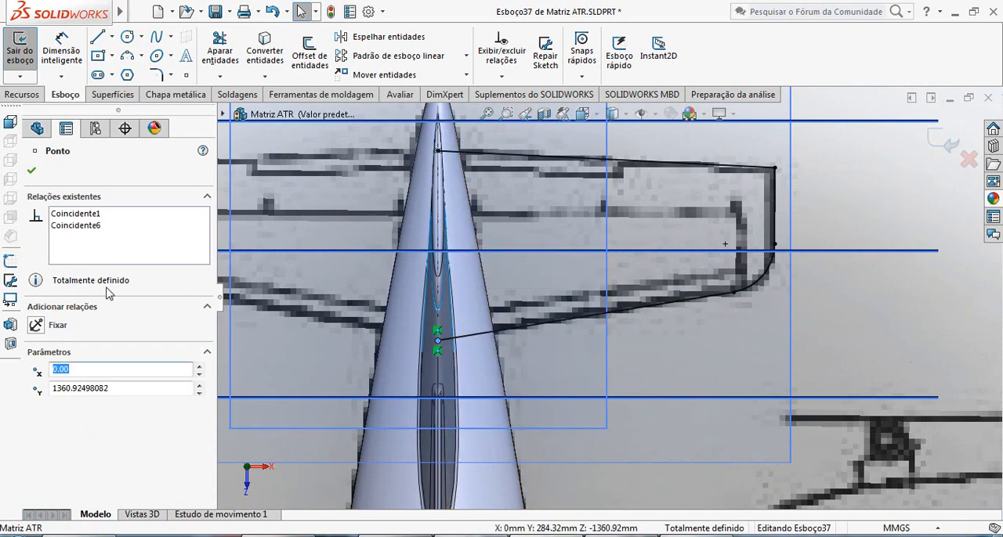
click(77, 226)
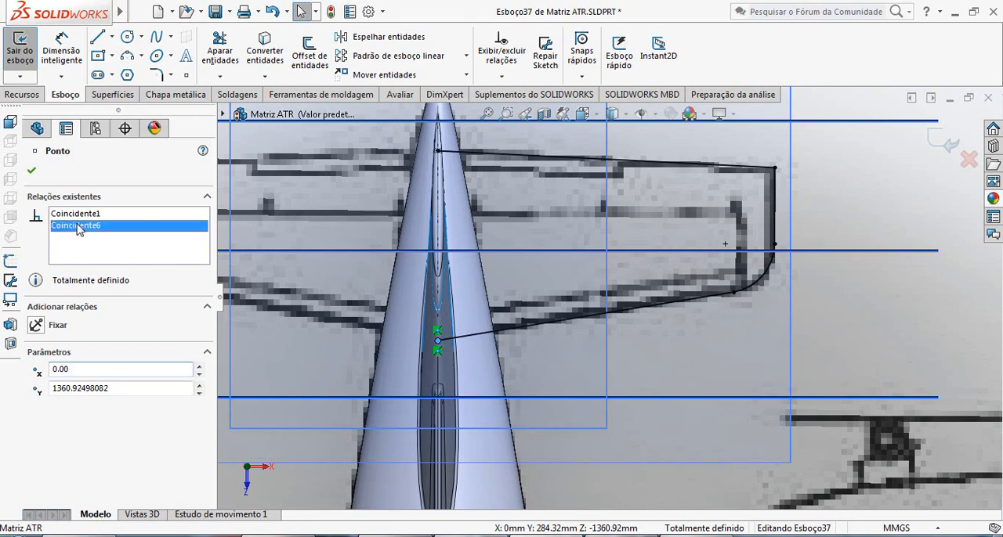
key(Delete)
click(75, 214)
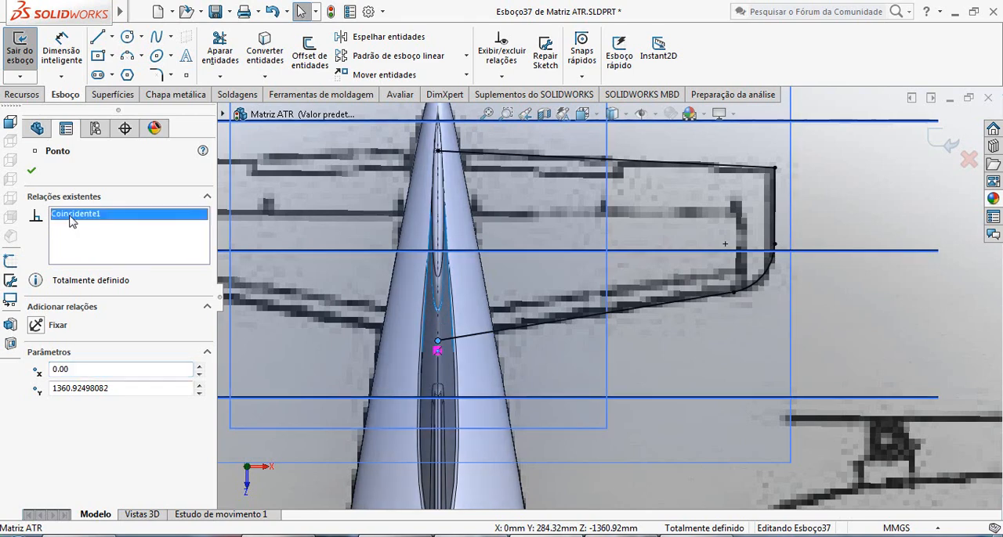
key(Delete)
click(879, 361)
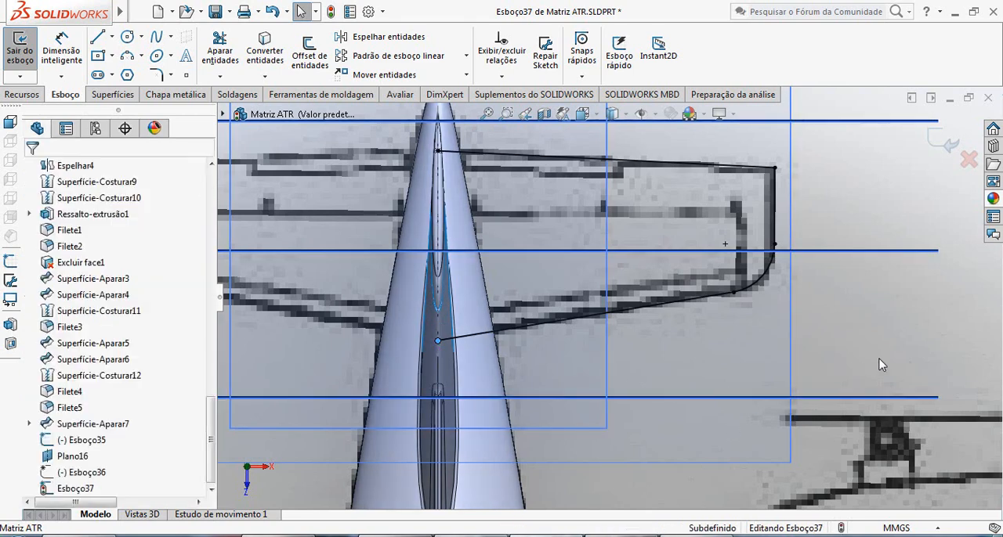
Move the leading-edge root point along the centreline to Y about 1373.98 mm, and try to pull the line's root end to it.
mouse_move(438, 344)
mouse_down()
mouse_move(440, 331)
mouse_move(439, 342)
mouse_up()
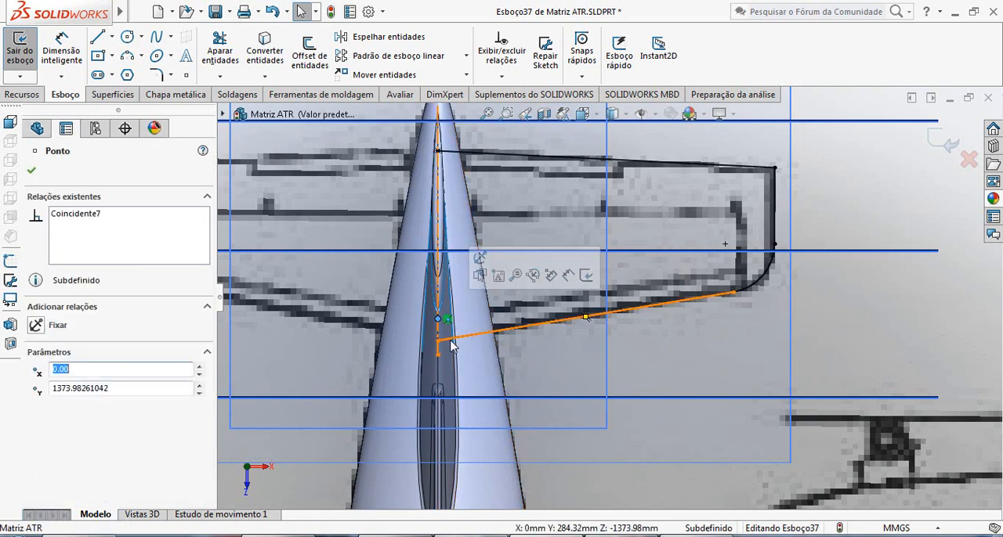
click(440, 343)
drag(440, 339, 432, 320)
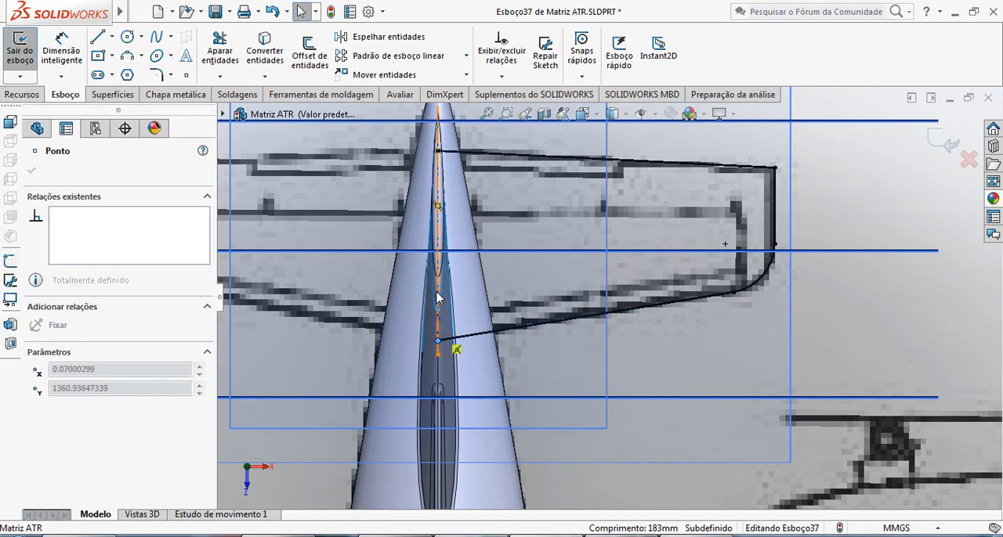
Delete the on-edge relation (Na aresta 2) from the stabilizer's leading-edge line.
click(577, 328)
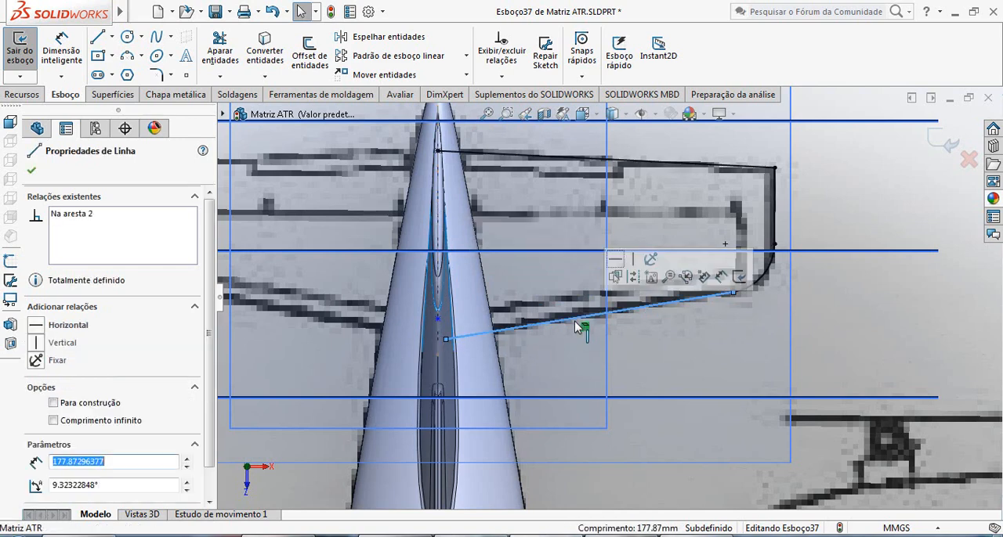
click(76, 221)
key(Delete)
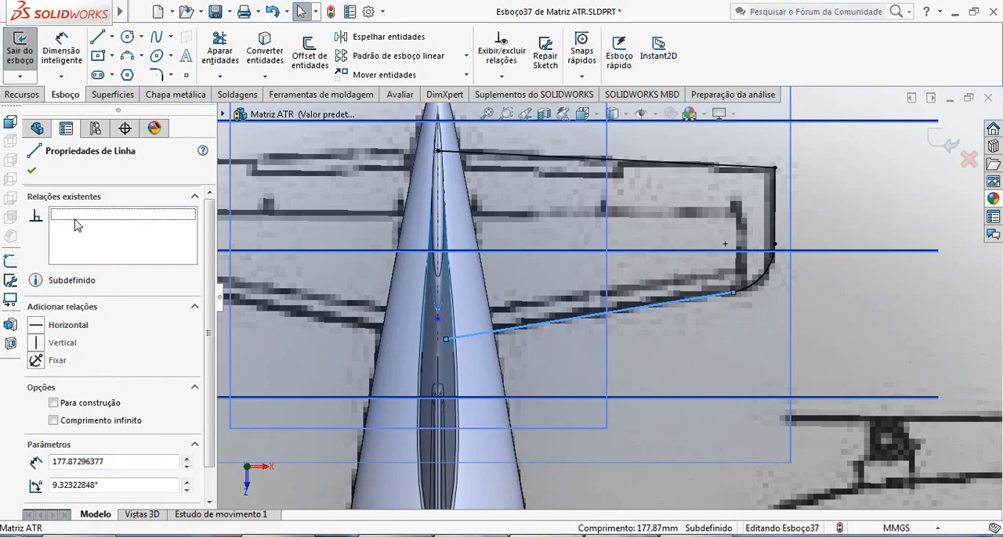
Attach the leading-edge line's root end to the moved root point on the centreline and inspect it against the fin.
drag(445, 340, 439, 321)
scroll(504, 367, up, 2)
middle_drag(534, 358, 460, 311)
scroll(373, 279, down, 7)
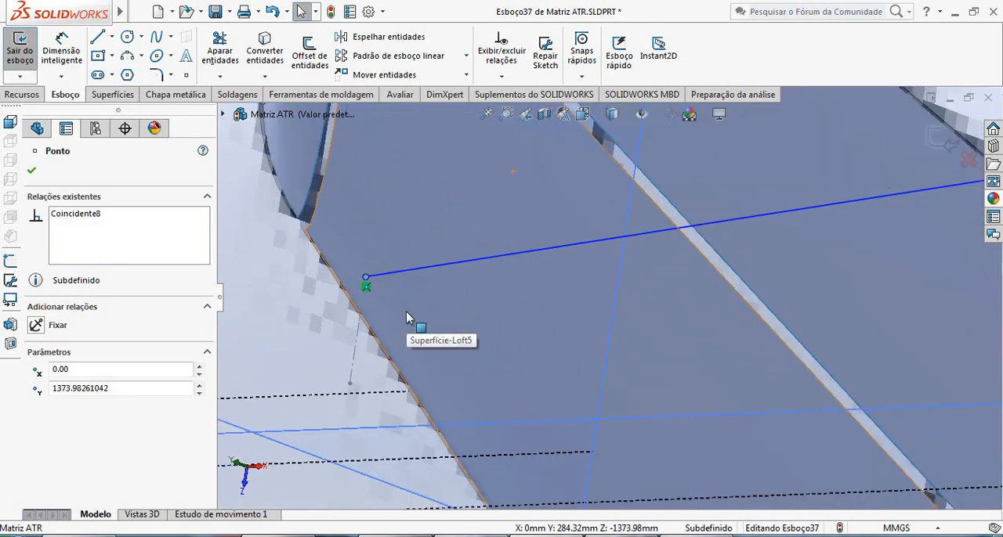
scroll(407, 317, up, 5)
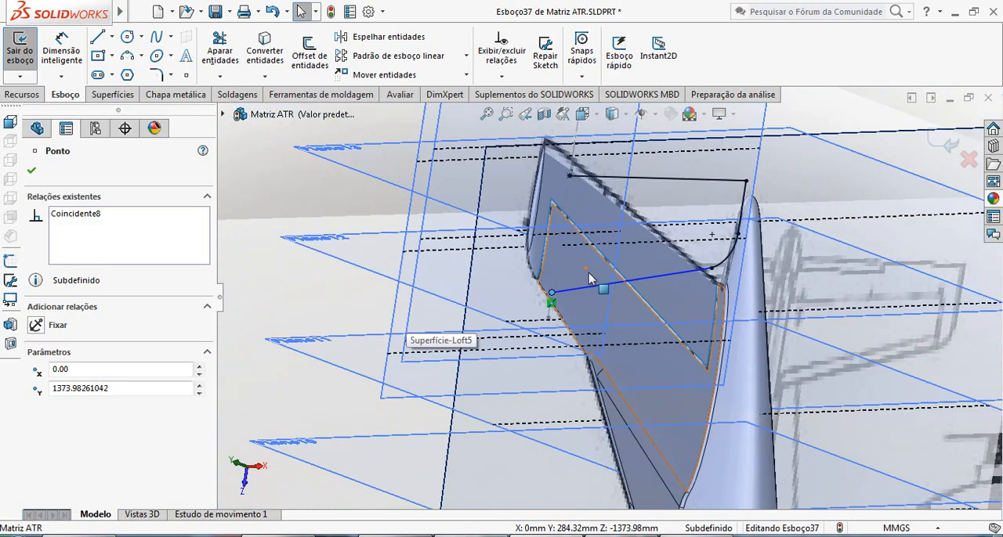
middle_drag(593, 239, 589, 320)
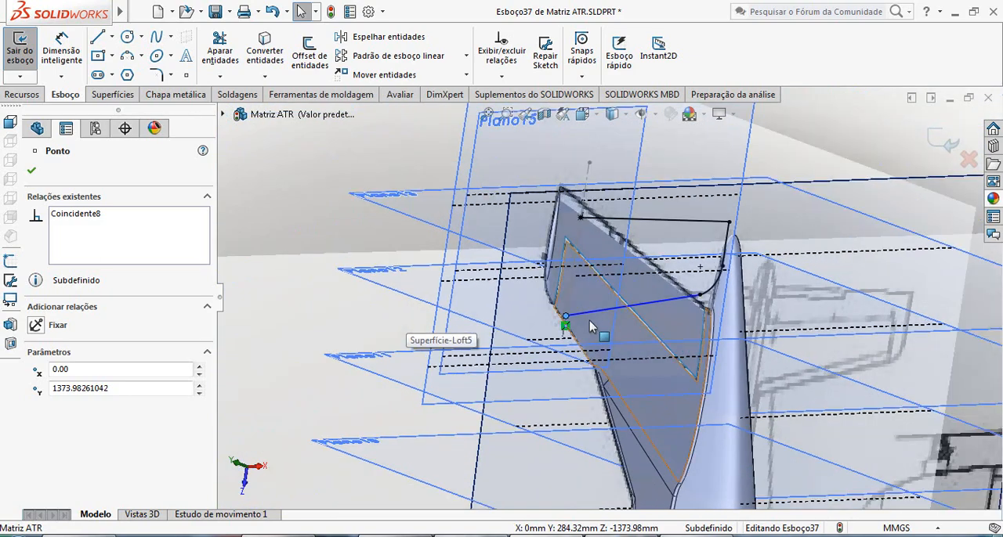
Delete the coincident relation from the root end of the stabilizer's leading-edge line, viewing the outline square to the sketch plane.
middle_drag(599, 283, 649, 364)
scroll(647, 364, down, 5)
key(ctrl+8)
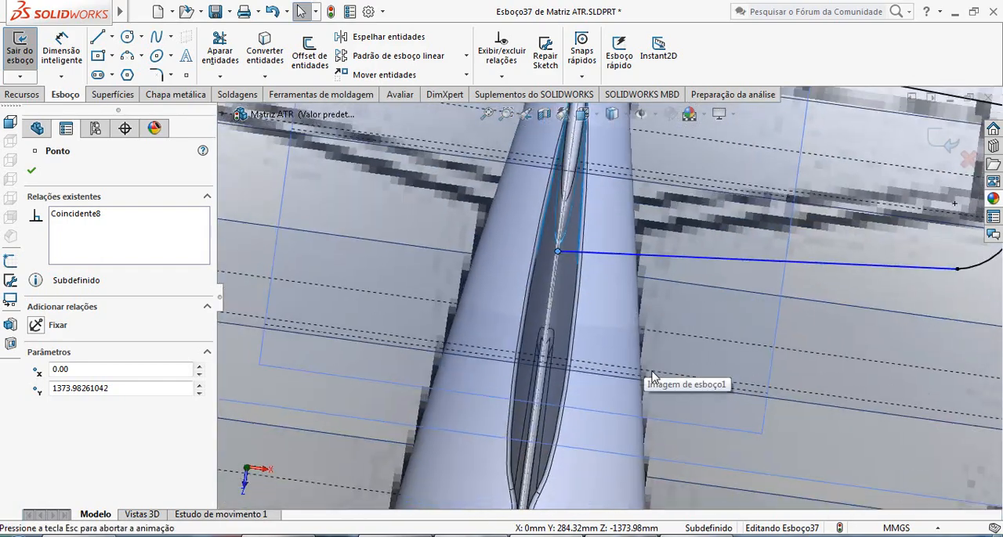
scroll(513, 210, down, 5)
scroll(577, 248, down, 6)
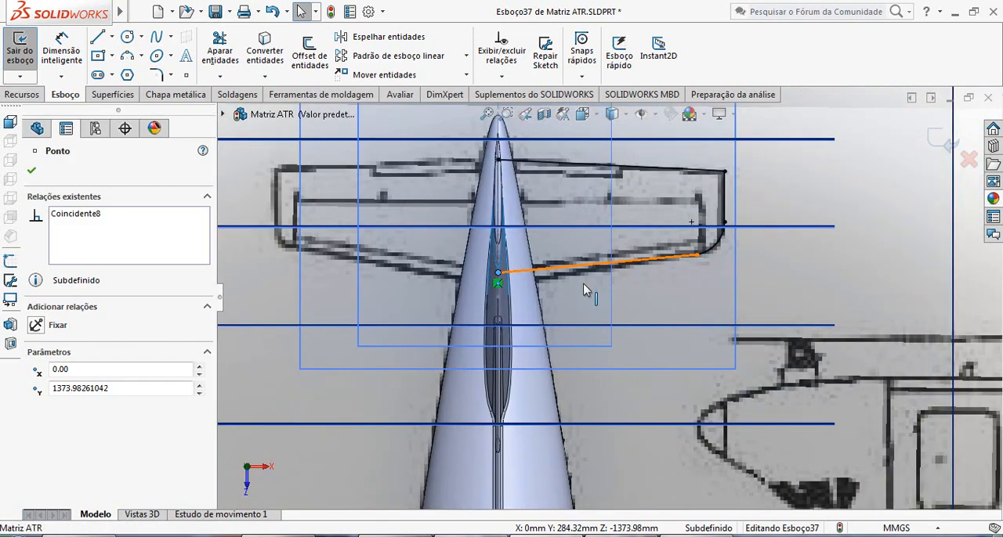
click(78, 221)
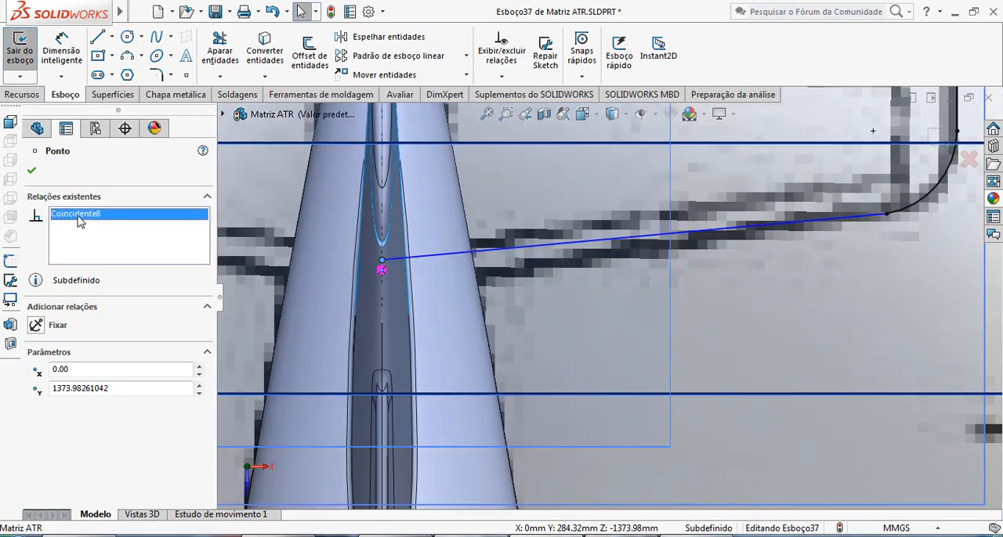
key(Delete)
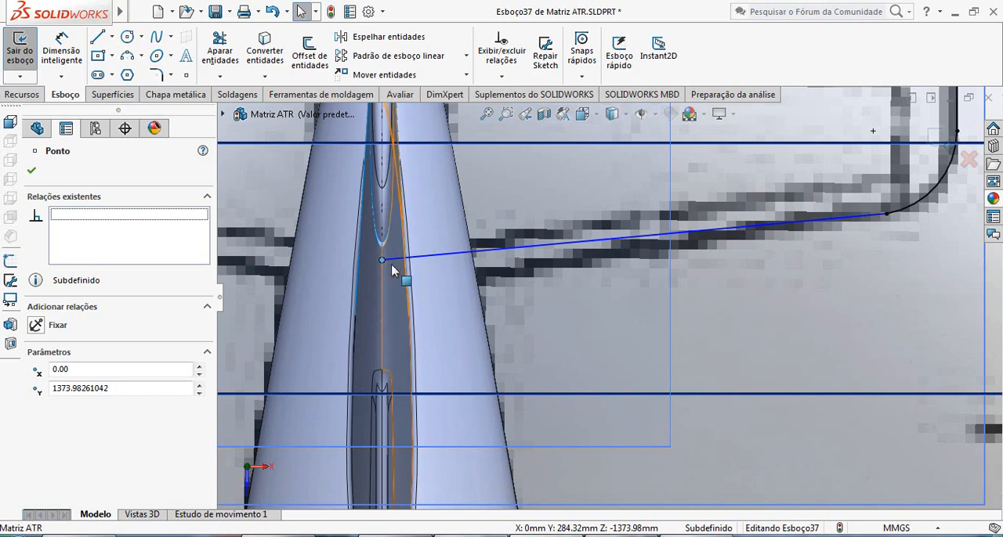
Move the free root point forward along the fin's centreline to Y about 1377.1 mm.
mouse_move(386, 257)
mouse_down()
mouse_move(389, 249)
mouse_move(384, 258)
mouse_up()
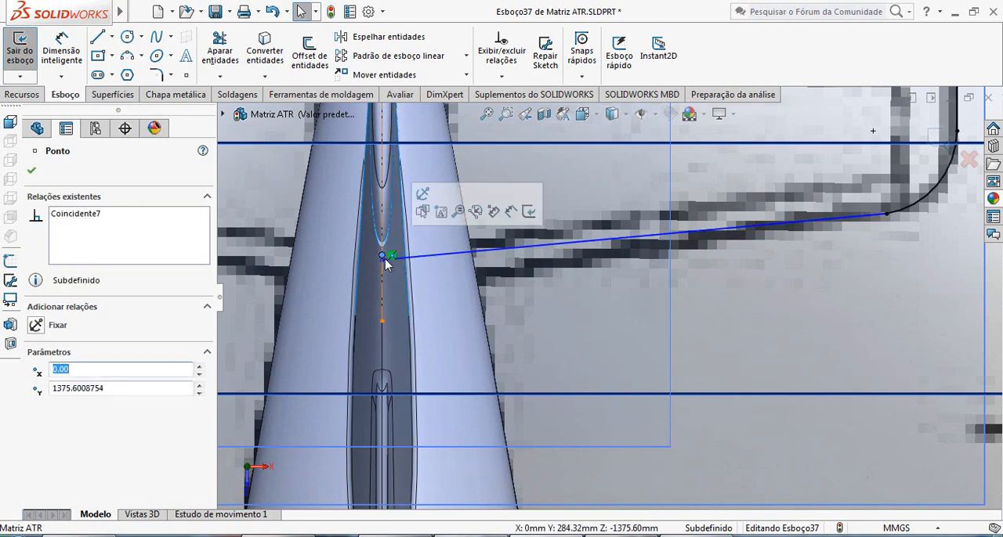
scroll(492, 276, up, 3)
scroll(441, 267, up, 2)
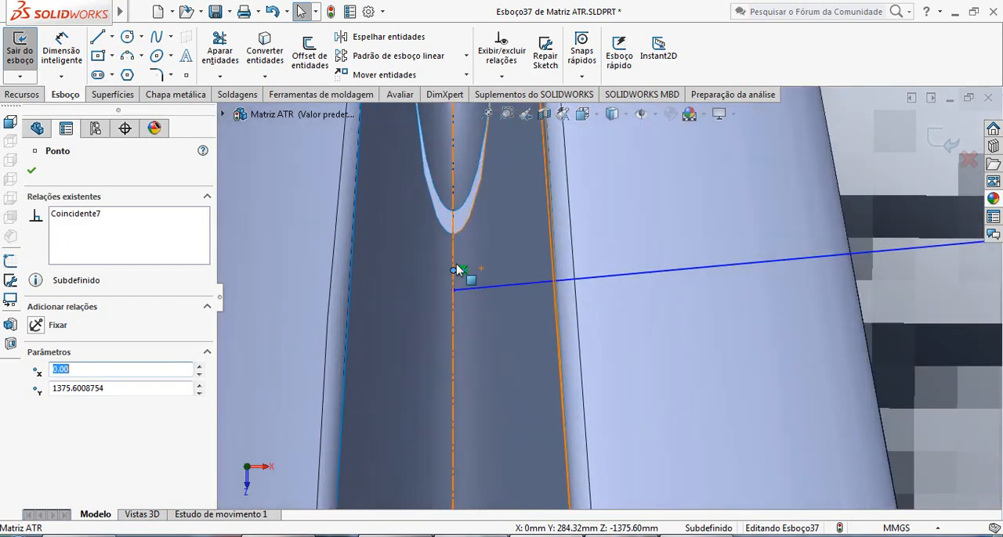
drag(455, 262, 454, 257)
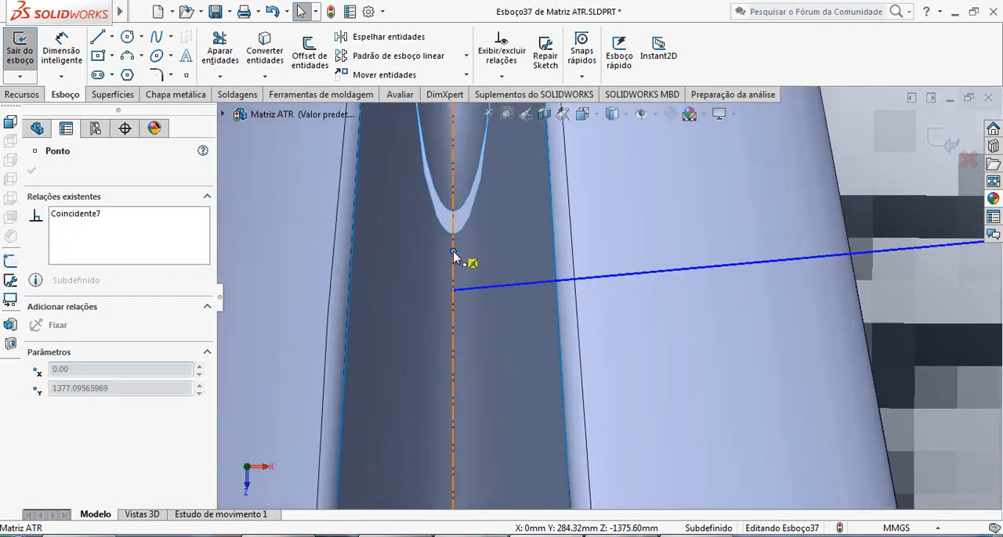
Reattach the leading-edge line's root end to the moved point on the centreline, at Y about 1377.15 mm.
click(510, 284)
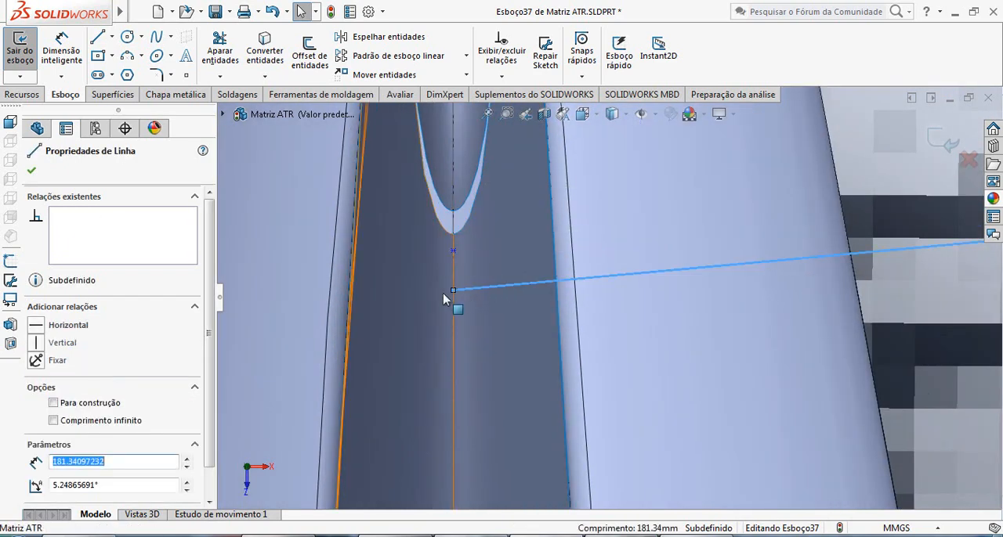
drag(453, 291, 454, 254)
scroll(532, 291, up, 5)
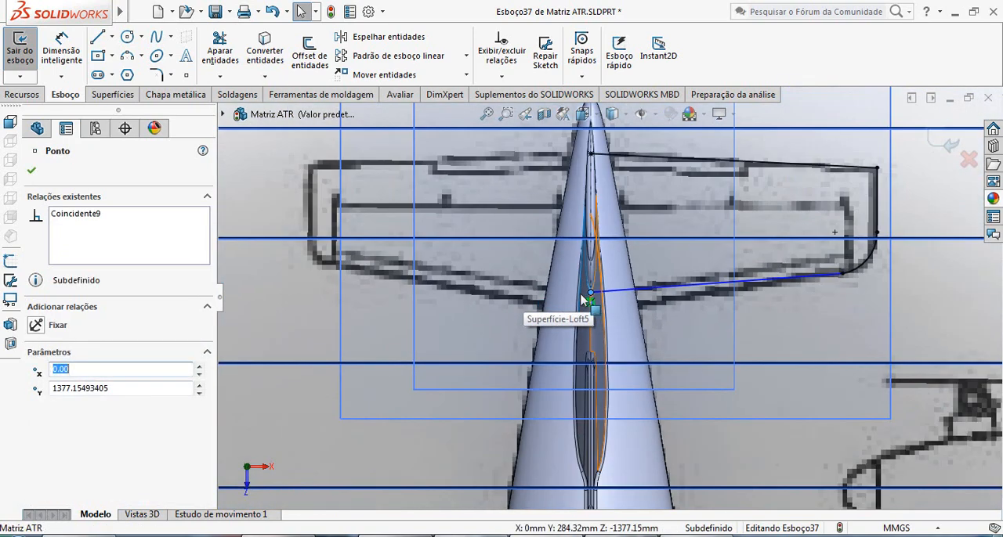
scroll(764, 325, up, 2)
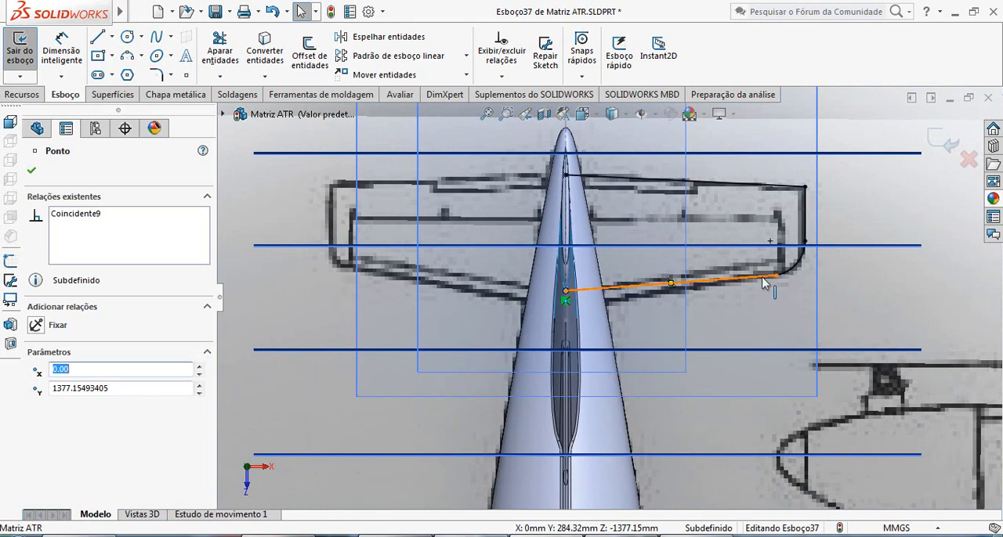
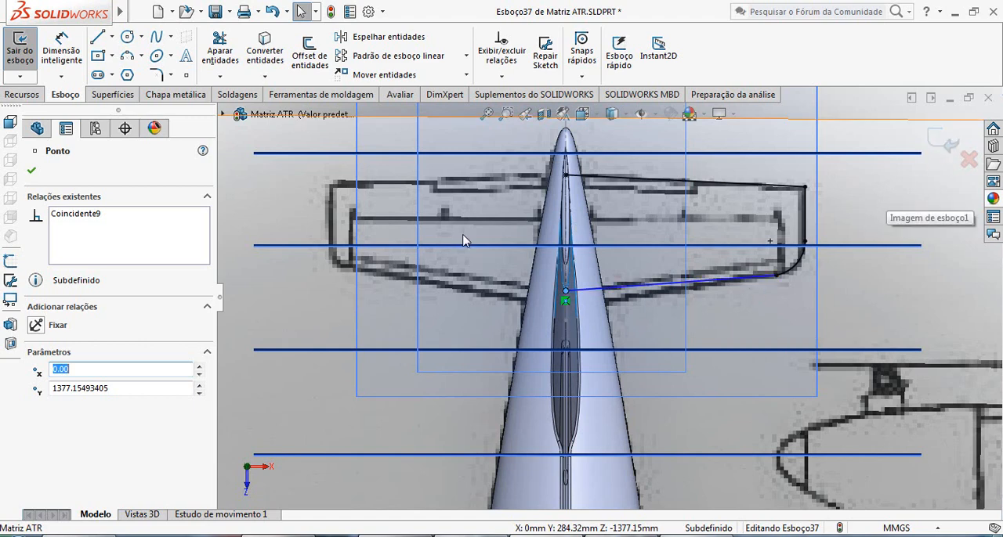
Exit the stabilizer outline sketch and examine how the root end of its leading-edge line meets the fin's leading edge.
click(32, 173)
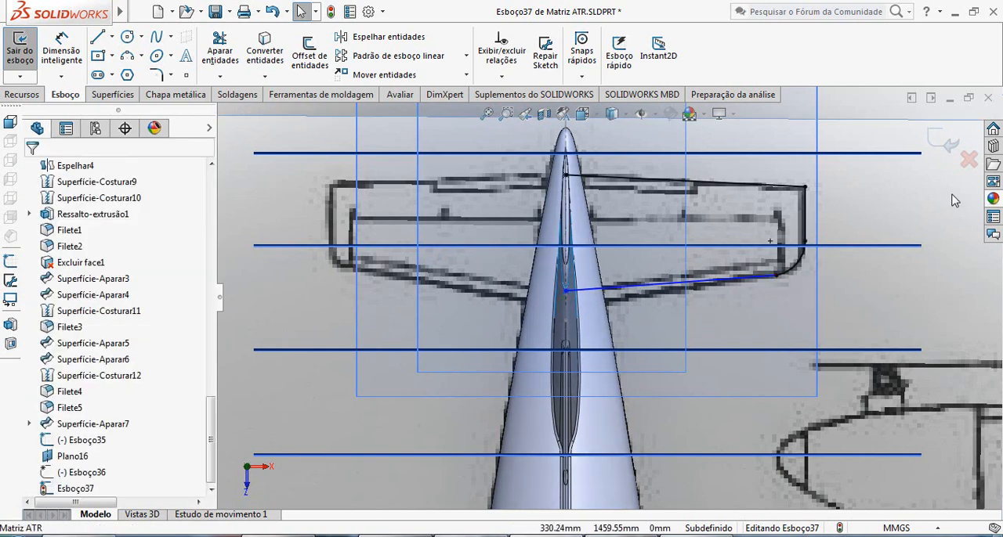
click(944, 144)
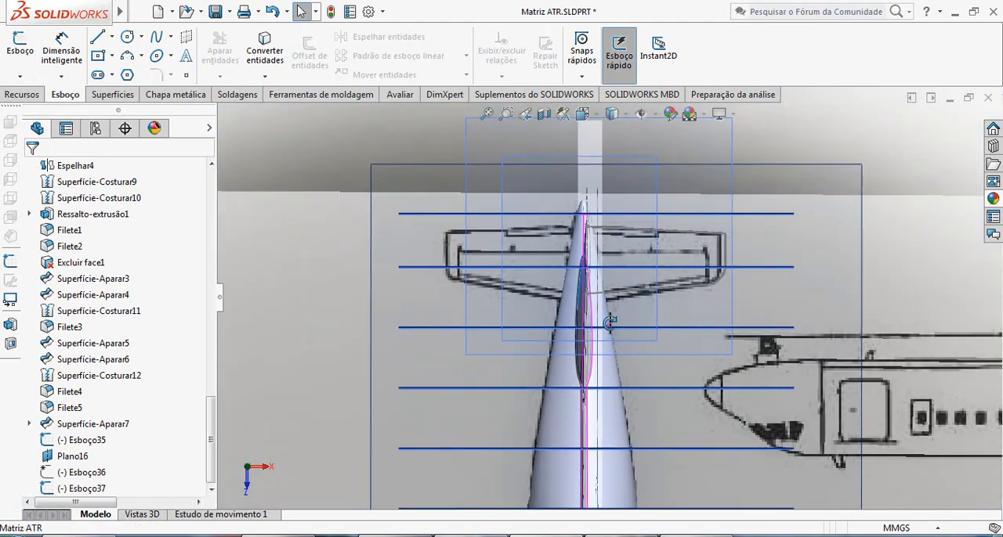
middle_drag(587, 255, 527, 261)
scroll(533, 235, down, 5)
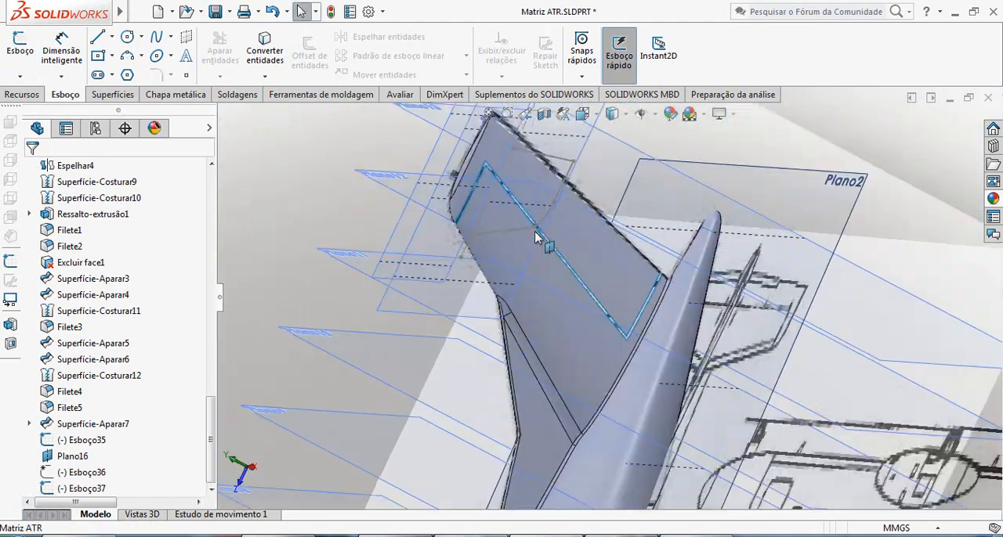
scroll(527, 230, down, 8)
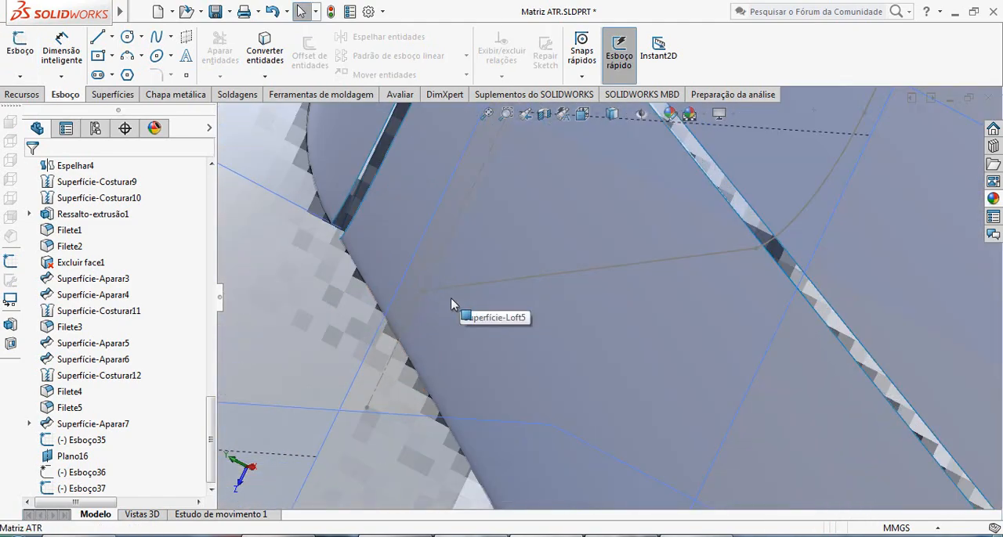
middle_drag(452, 312, 510, 372)
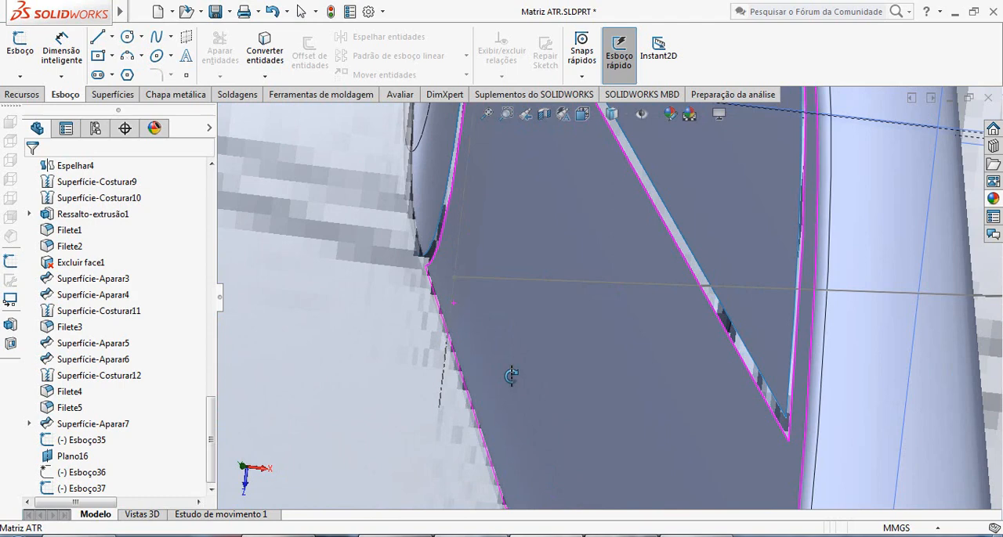
Reopen the stabilizer outline sketch, move the leading-edge line's root point forward along the centreline to Y about 1373.04 mm, and exit the sketch.
click(538, 283)
click(577, 218)
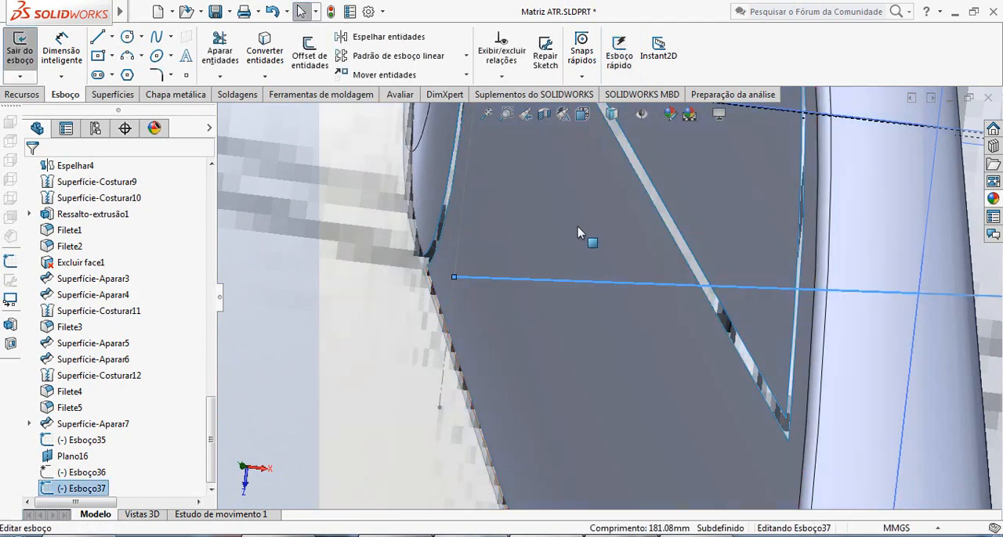
click(454, 279)
drag(453, 278, 456, 300)
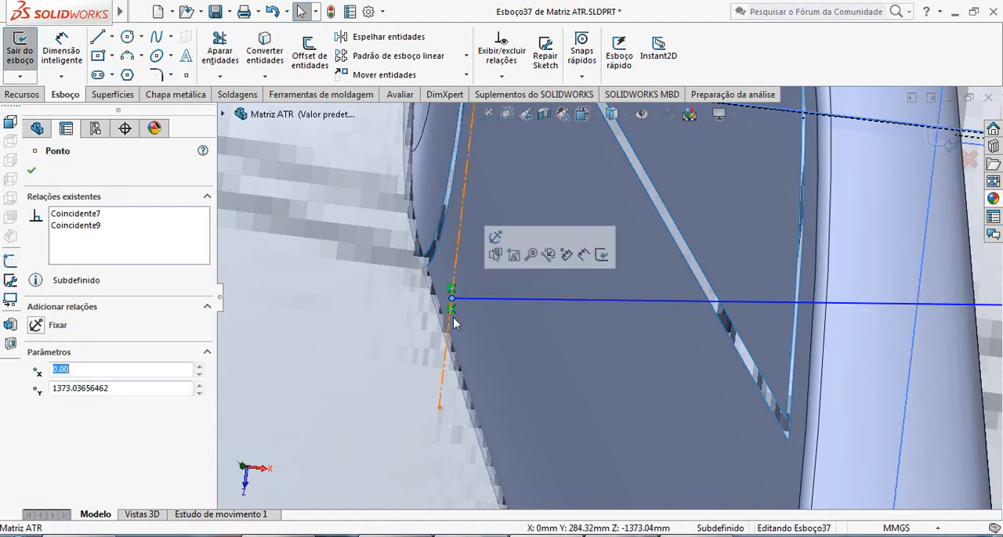
mouse_move(456, 301)
middle_down()
mouse_move(498, 323)
mouse_move(467, 326)
mouse_move(552, 317)
middle_up()
scroll(553, 317, up, 4)
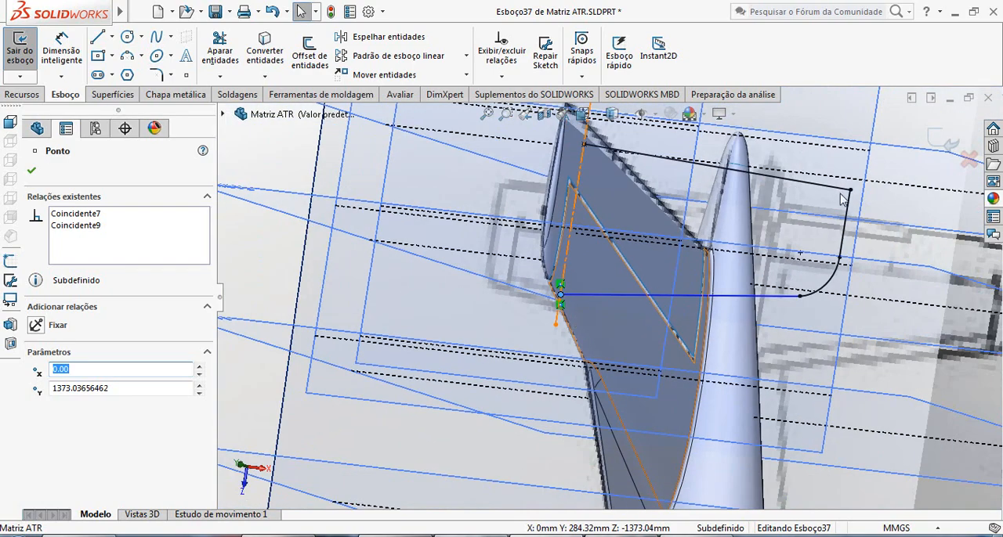
click(950, 144)
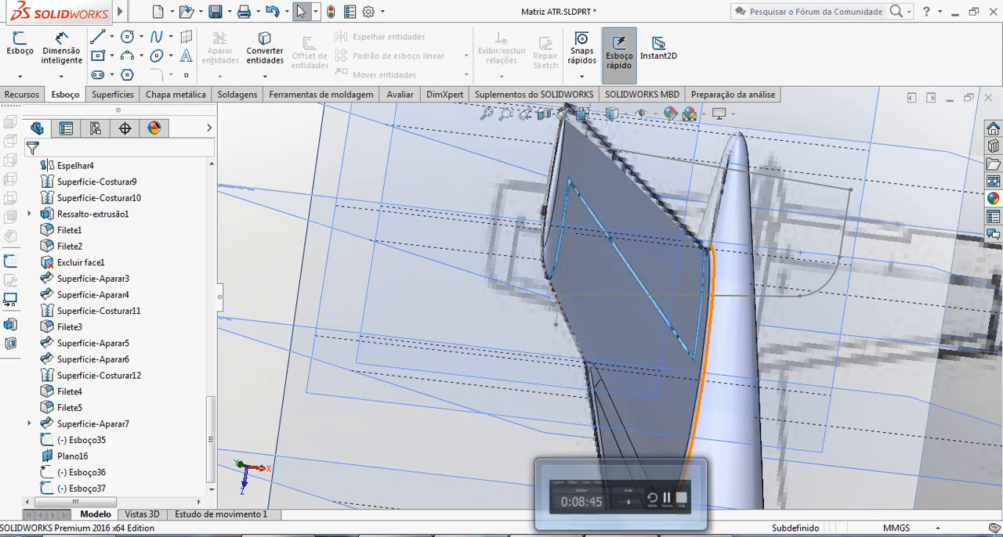
click(621, 536)
click(931, 485)
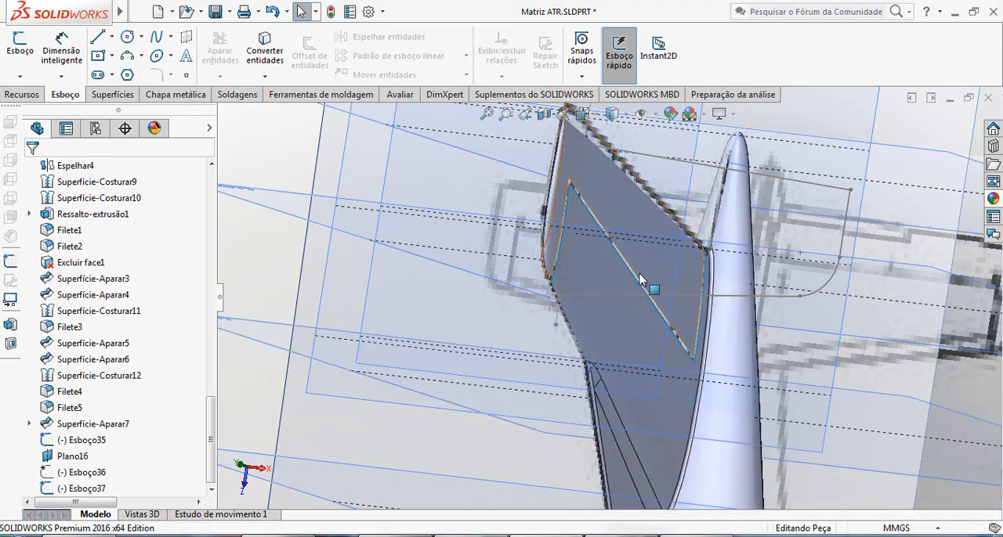
Open the fin centreline sketch Esboço35 for review, close it without edits, and check its place among the tail sketches.
scroll(636, 276, up, 2)
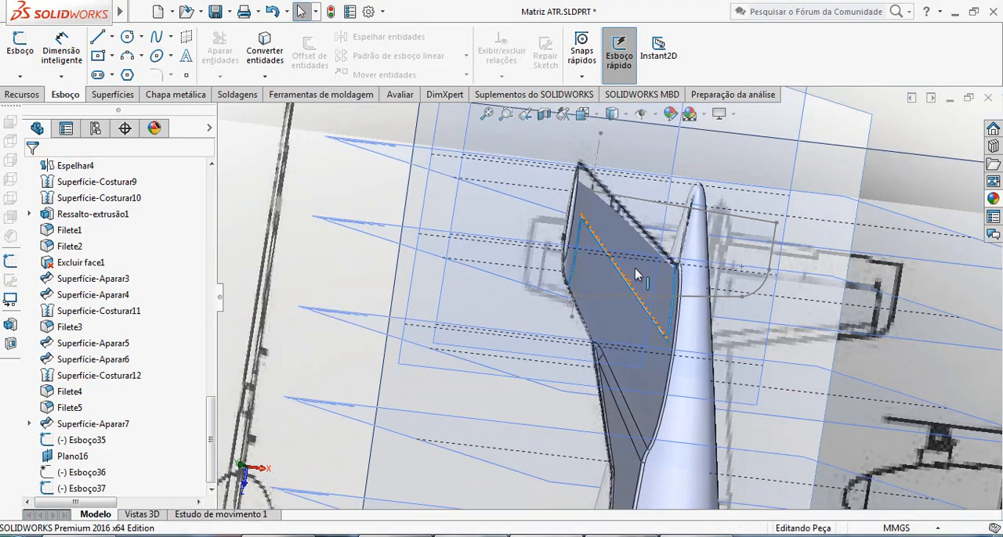
scroll(636, 275, down, 2)
middle_drag(636, 275, 583, 230)
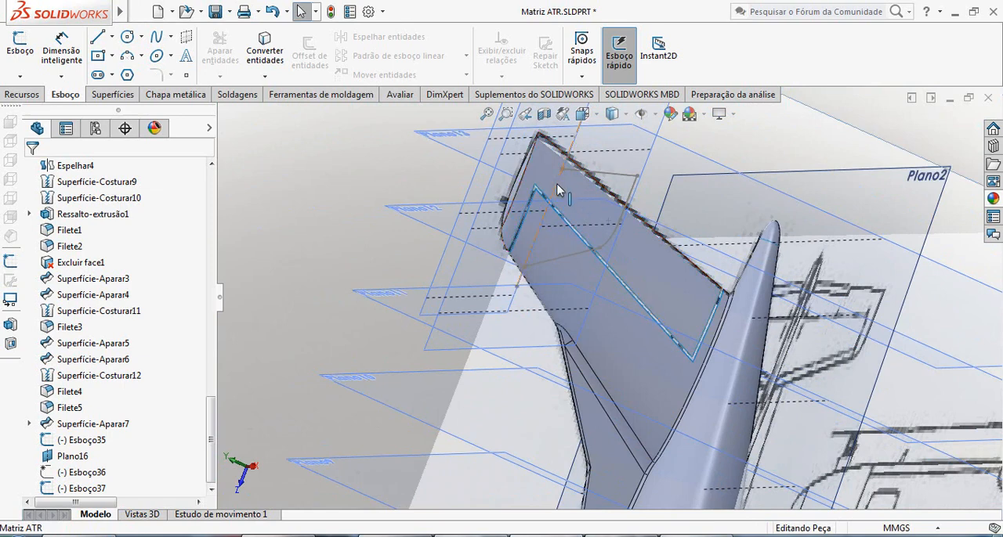
click(560, 214)
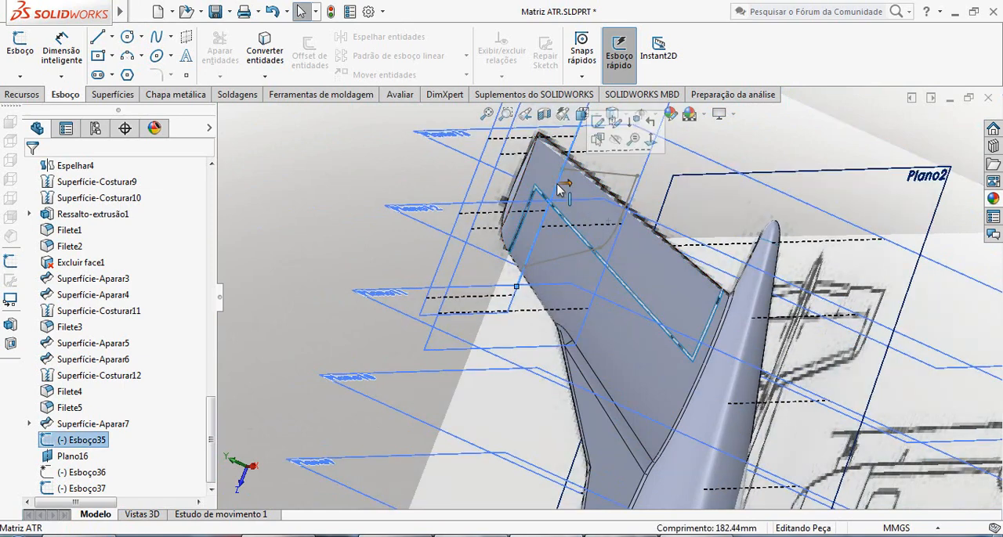
click(597, 124)
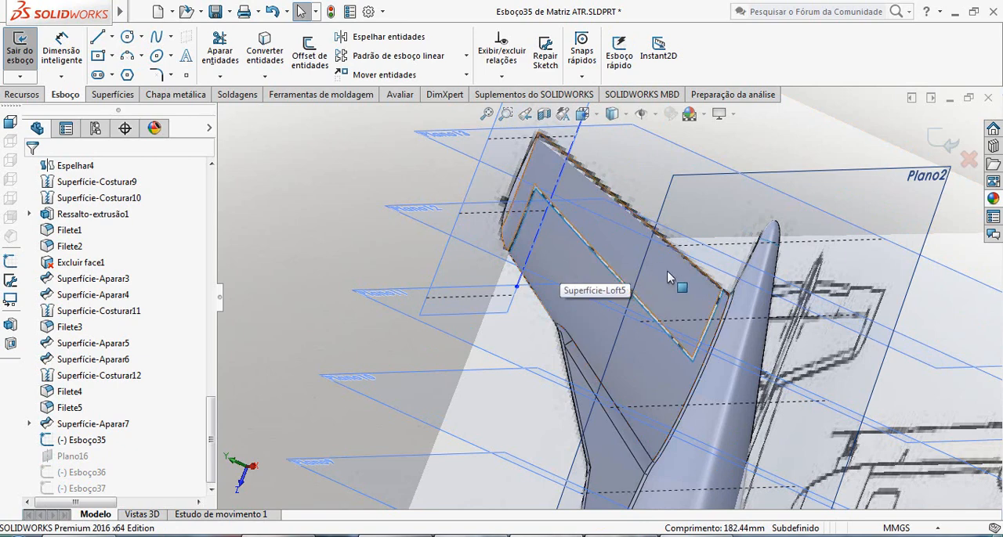
click(945, 141)
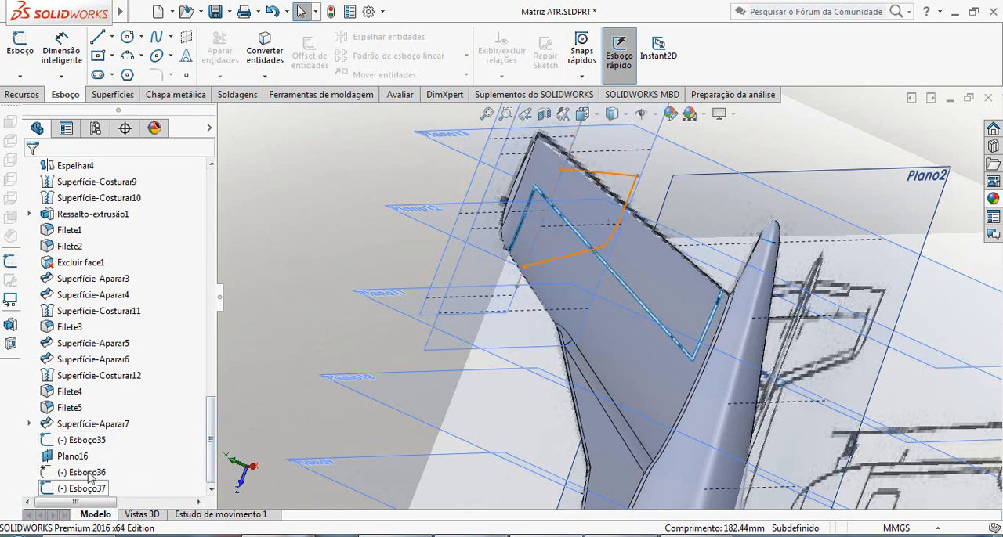
mouse_move(93, 492)
mouse_down()
mouse_move(104, 438)
mouse_move(90, 456)
mouse_up()
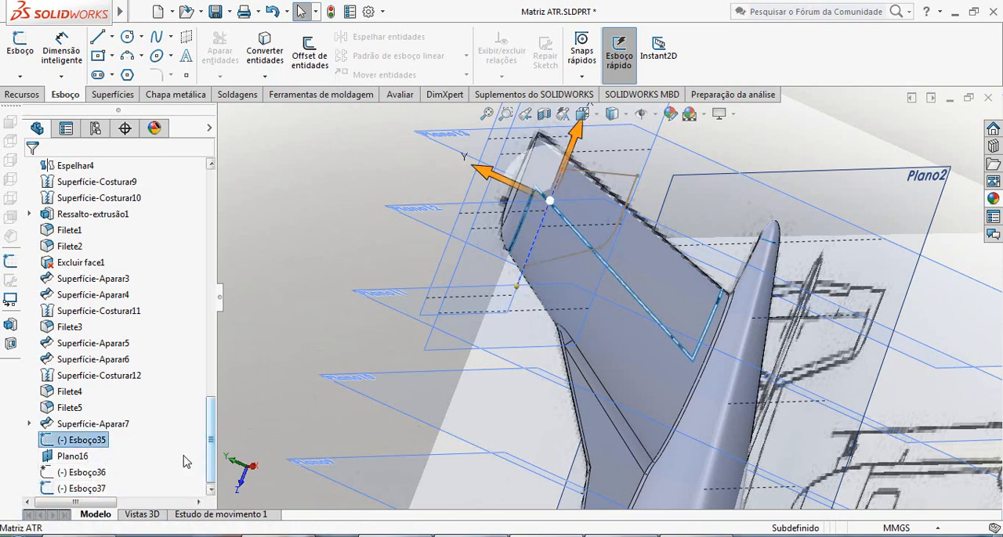
click(438, 342)
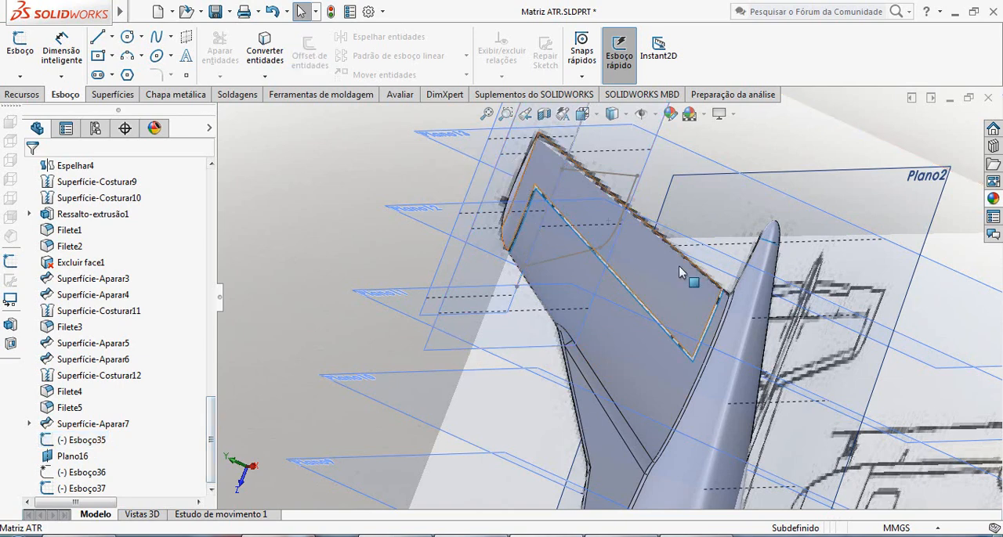
Start a sketch on Plano direito and place points on the trailing-edge and leading-edge root ends of the stabilizer outline.
scroll(614, 255, up, 3)
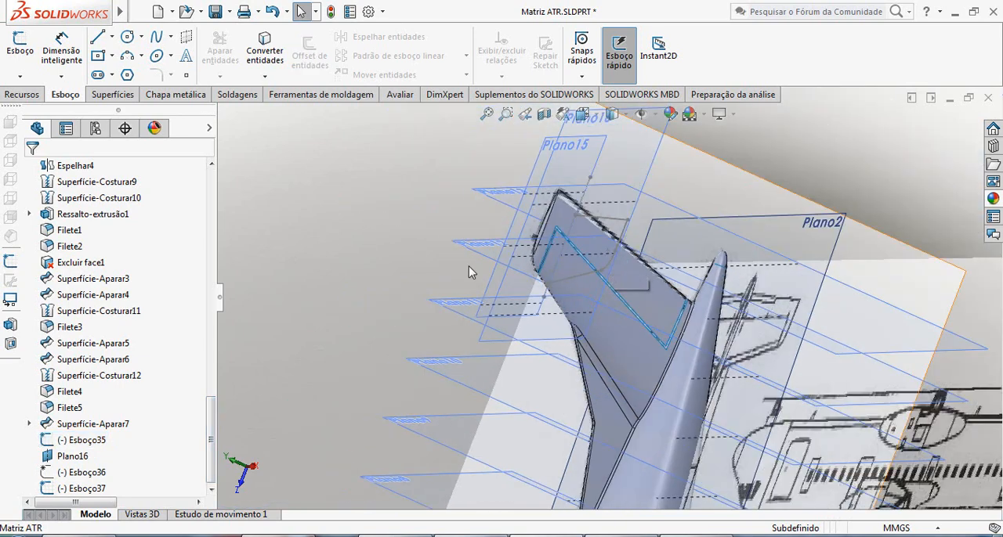
click(20, 76)
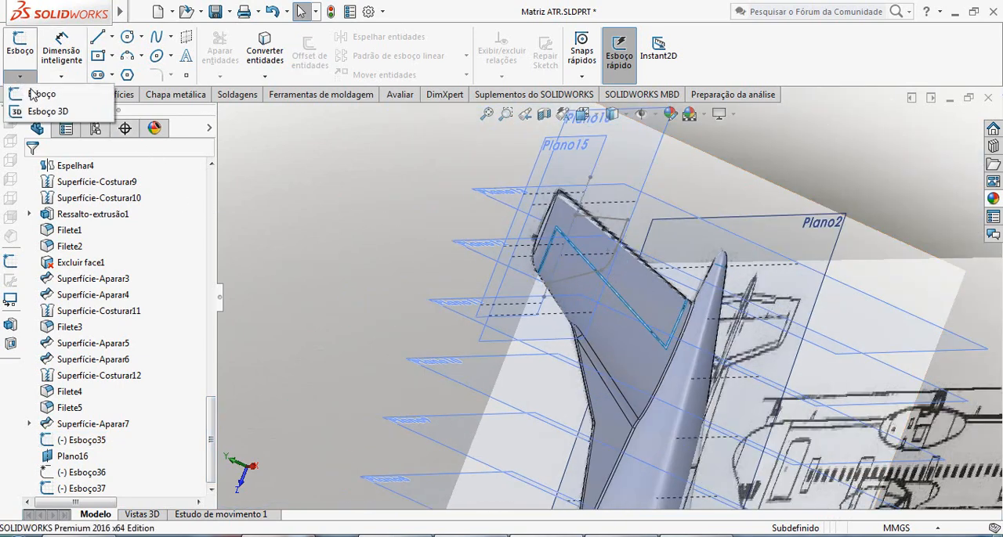
click(35, 94)
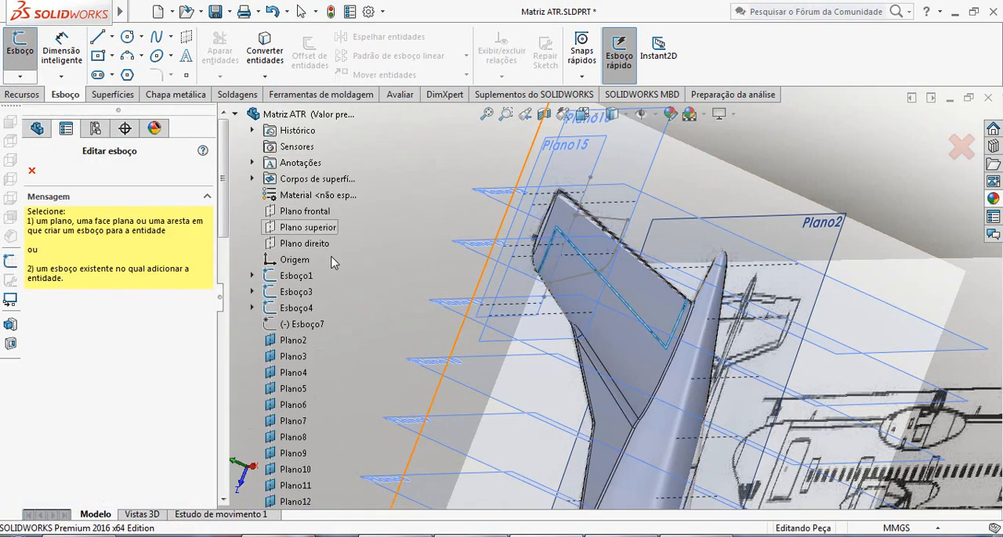
click(322, 244)
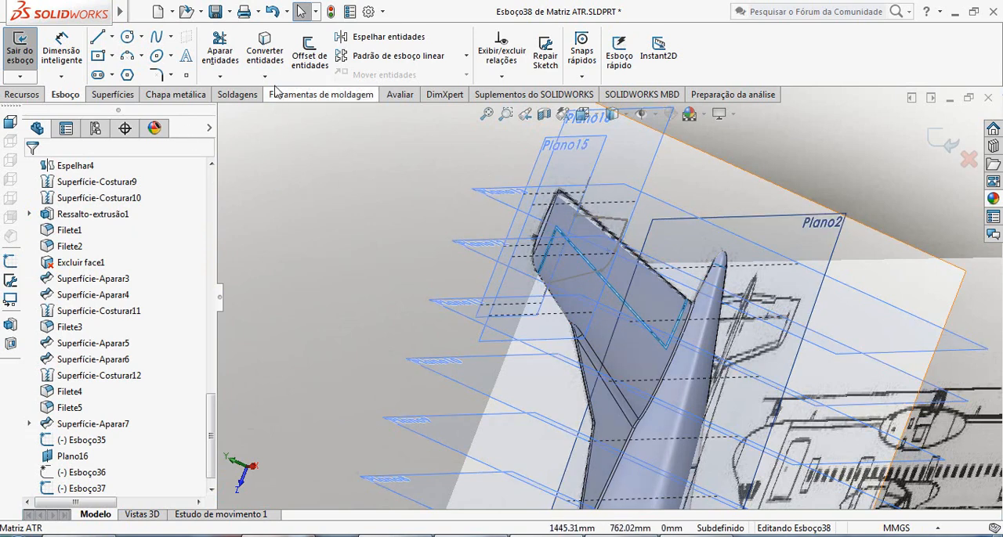
scroll(588, 223, down, 2)
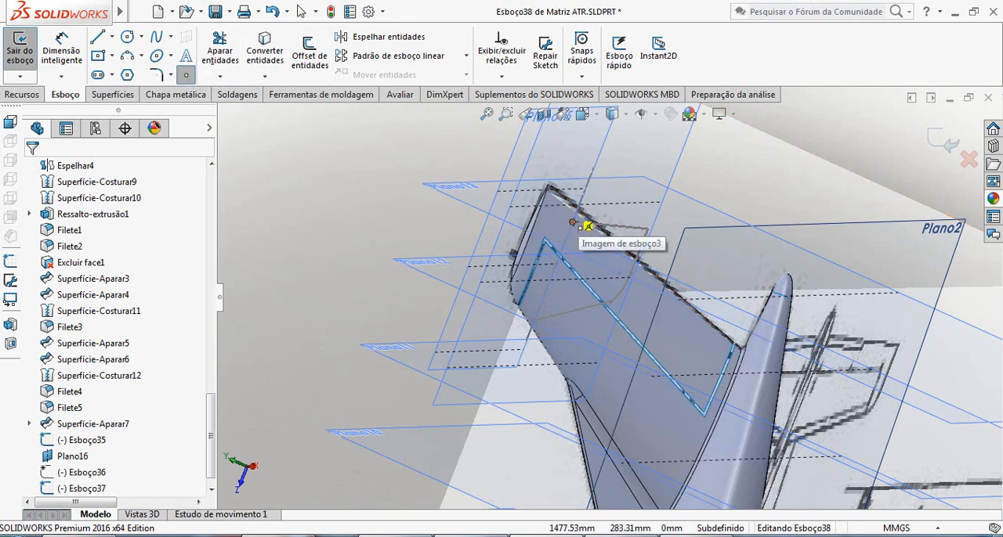
click(573, 223)
click(534, 320)
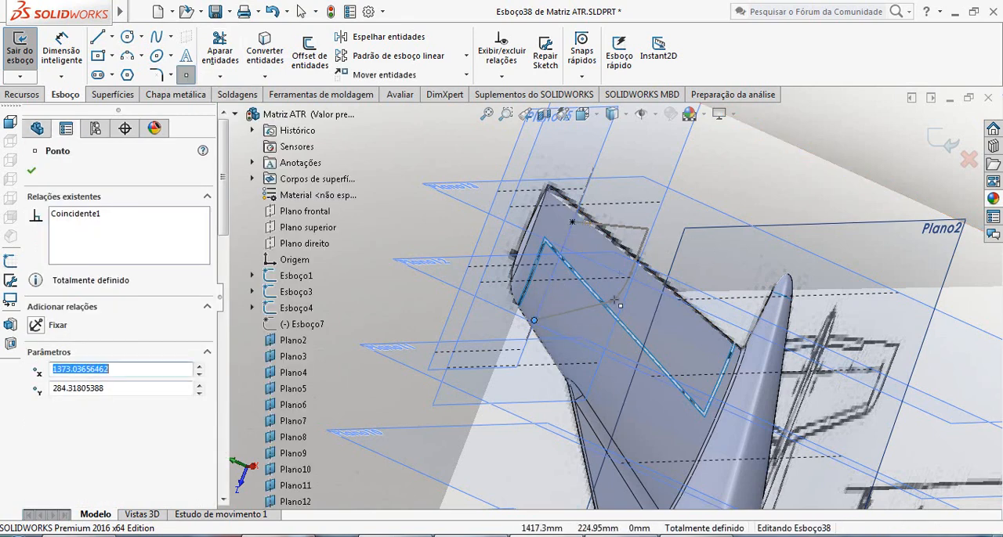
key(Escape)
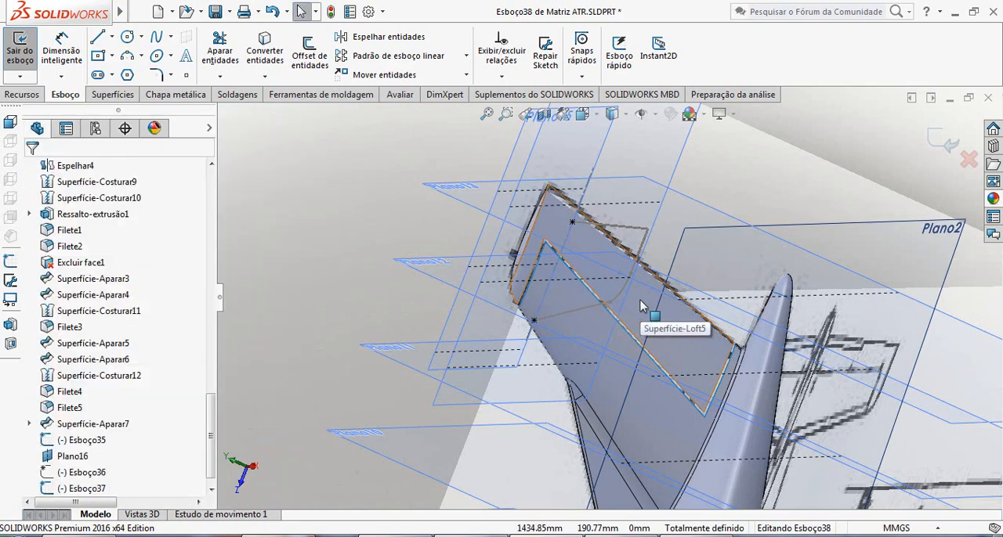
Draw a two-point spline from the leading-edge root point to the trailing-edge root point in the right side view.
key(ctrl+4)
scroll(656, 168, down, 3)
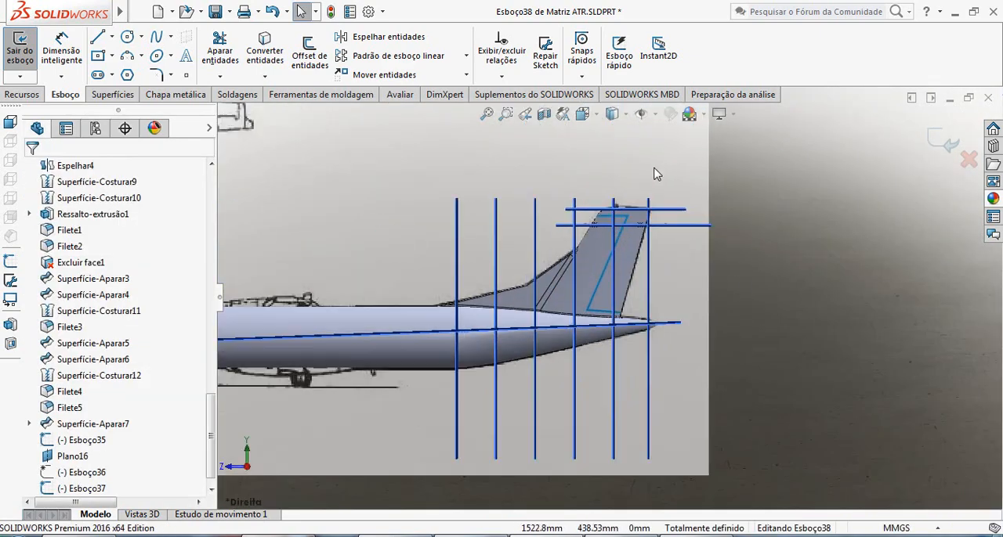
scroll(649, 240, down, 3)
scroll(542, 250, down, 3)
scroll(459, 303, down, 1)
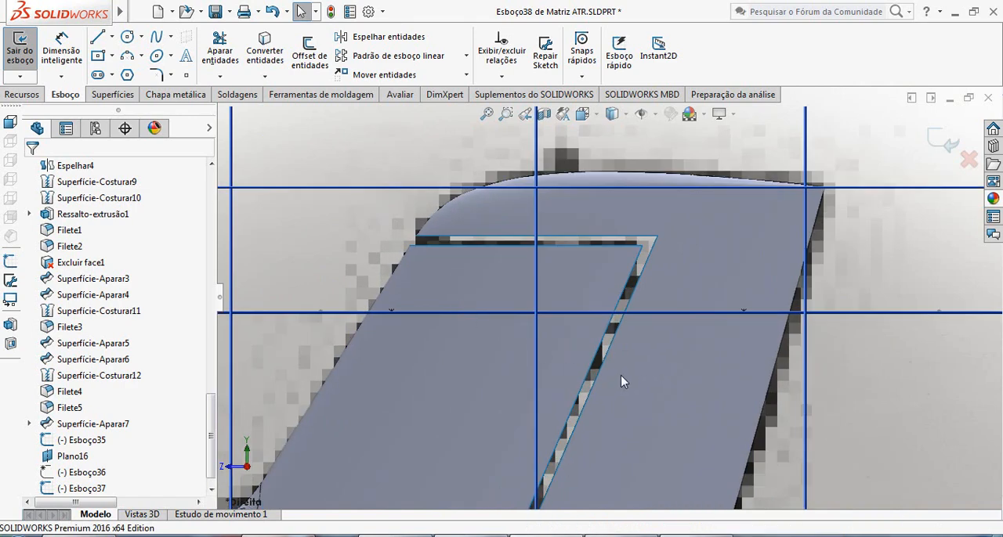
scroll(620, 376, up, 2)
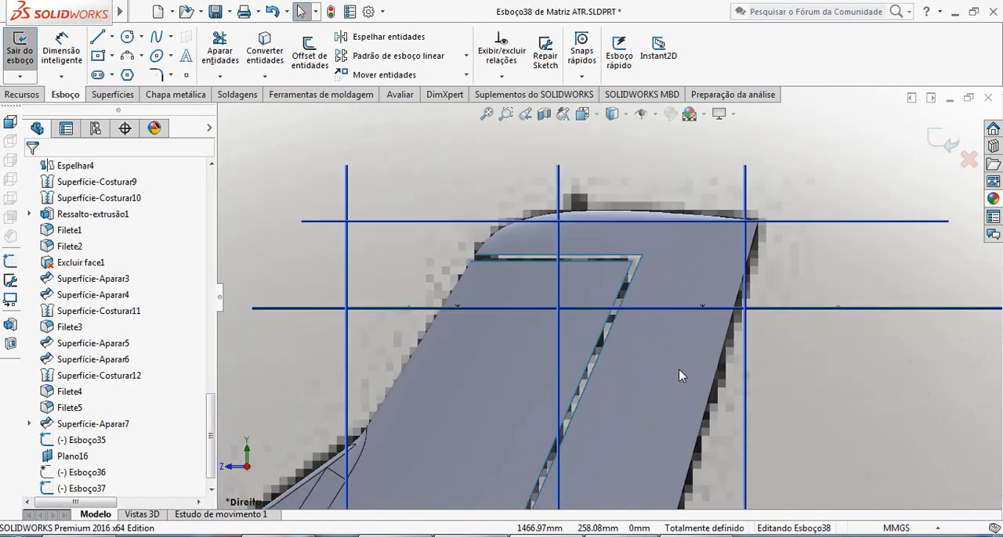
click(159, 45)
click(693, 536)
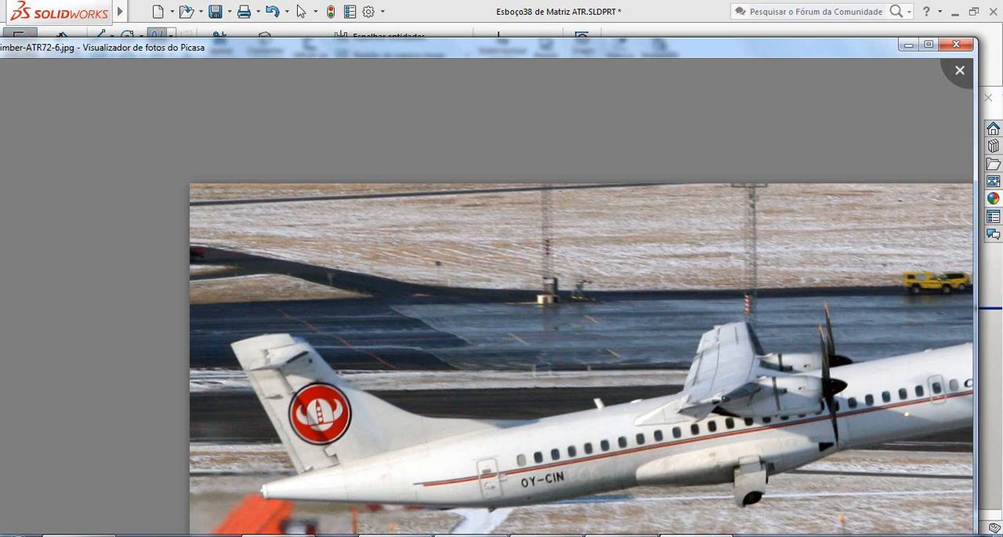
click(693, 536)
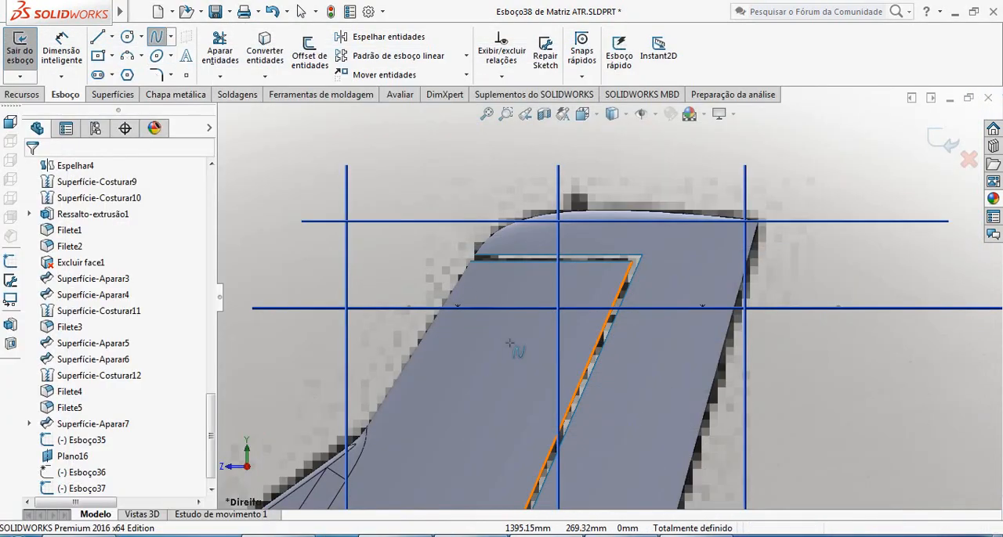
click(458, 307)
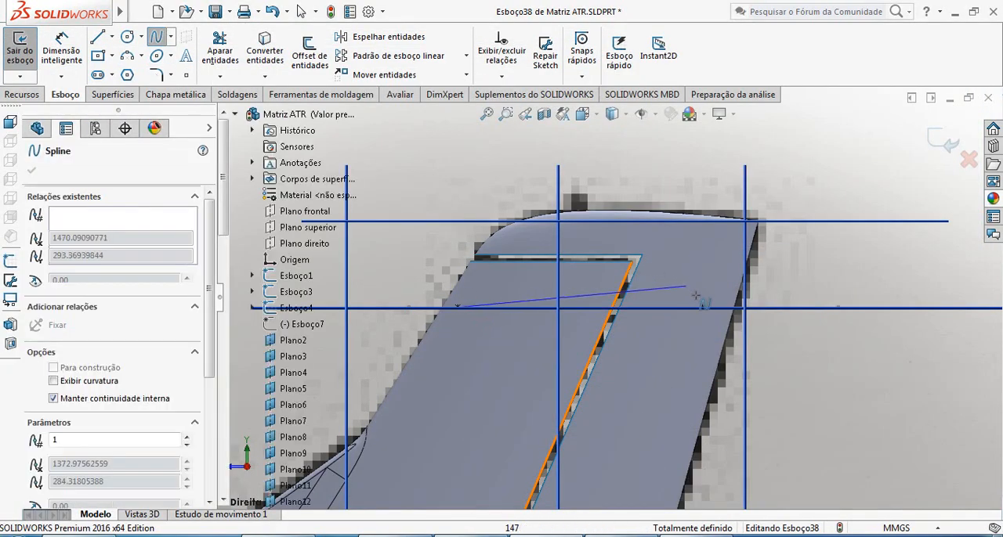
click(703, 308)
key(Escape)
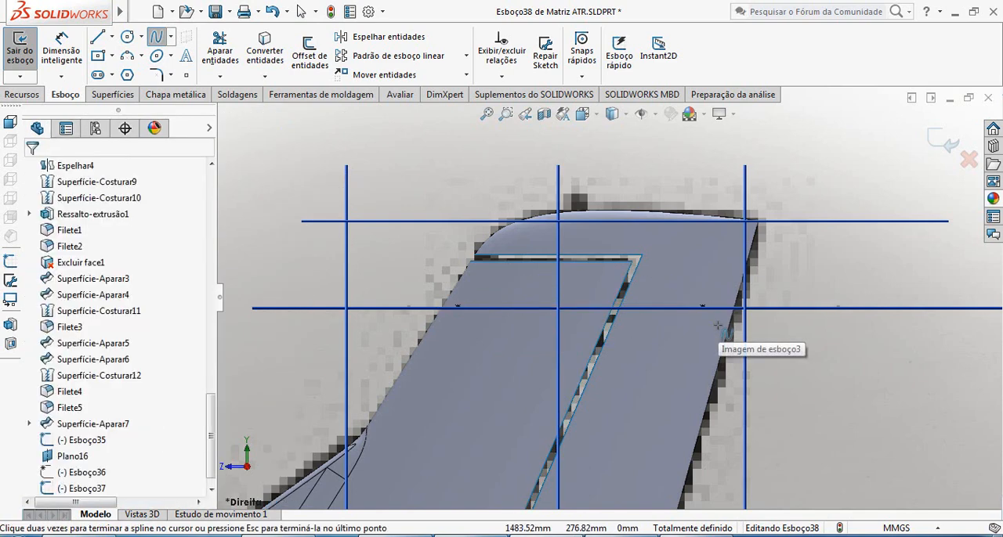
Bend the root spline upward with its leading-edge tangent handle and make that handle vertical.
click(541, 309)
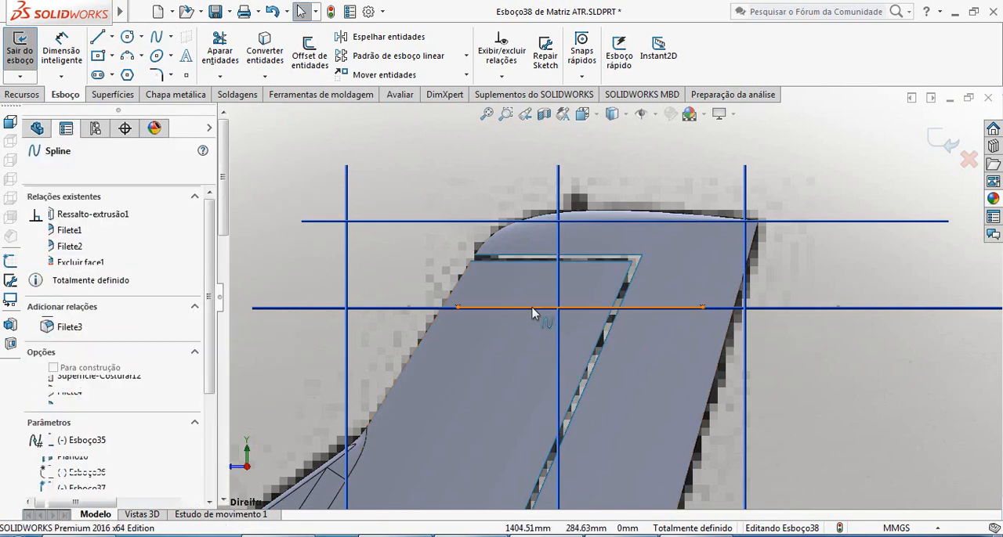
drag(557, 309, 456, 242)
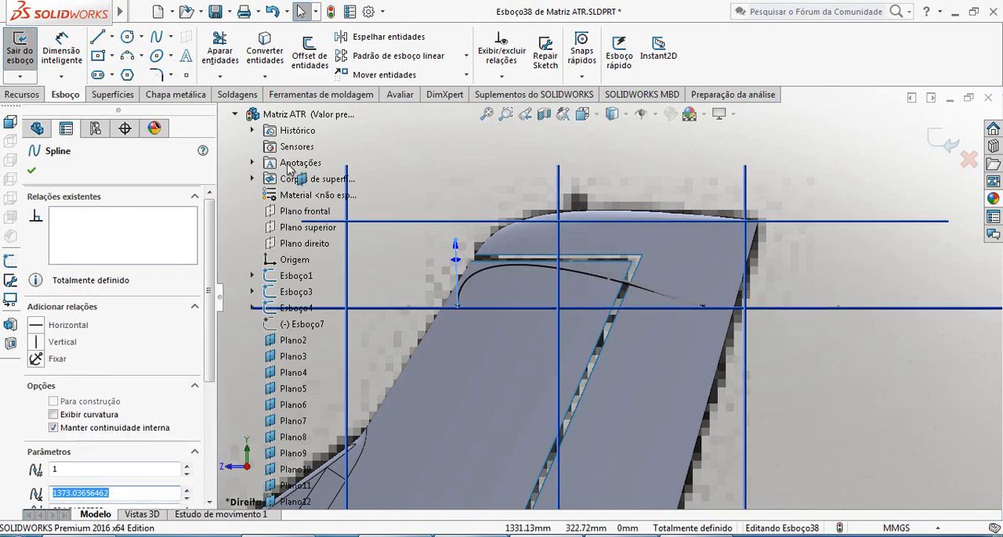
click(62, 342)
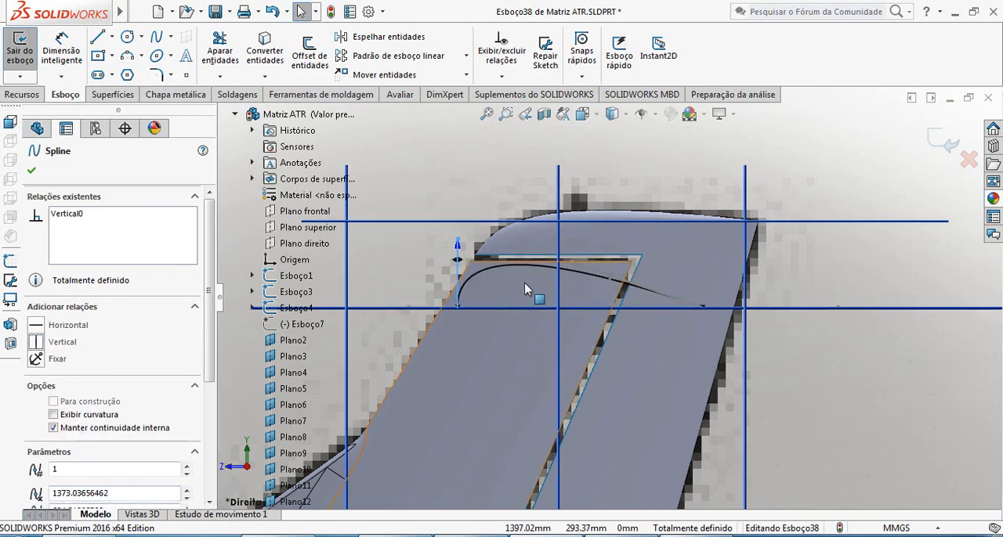
Shorten the vertical tangent handle at the spline's leading edge to flatten the curve into a thin upper airfoil profile.
scroll(493, 273, down, 3)
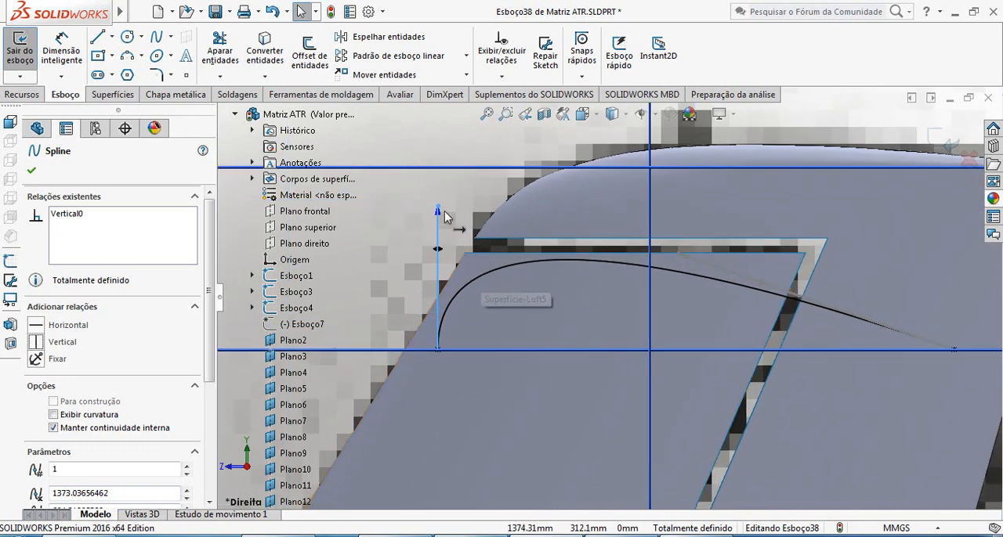
drag(439, 210, 479, 320)
scroll(615, 361, up, 6)
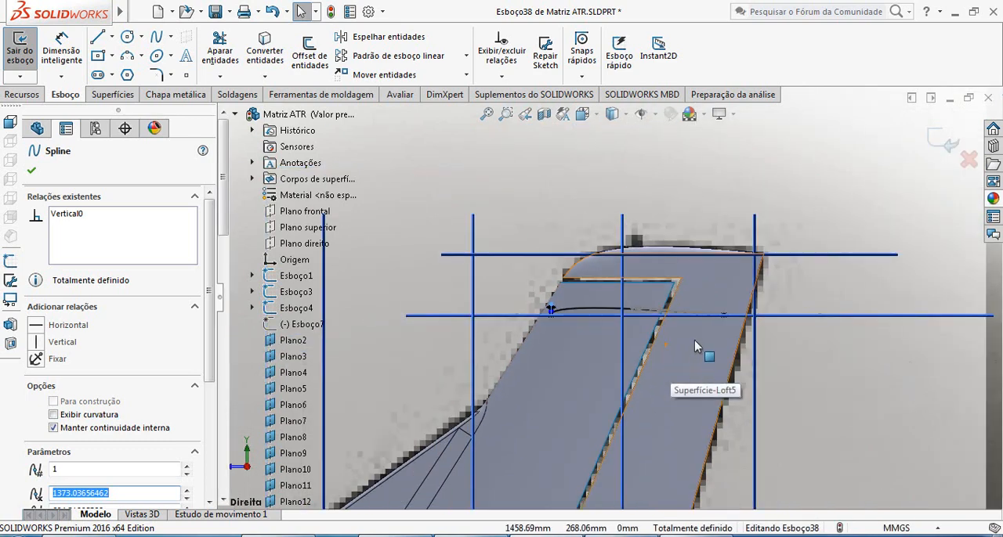
Shorten the tangent handle at the spline's trailing-edge end to refine the rear of the upper airfoil curve.
scroll(695, 342, down, 4)
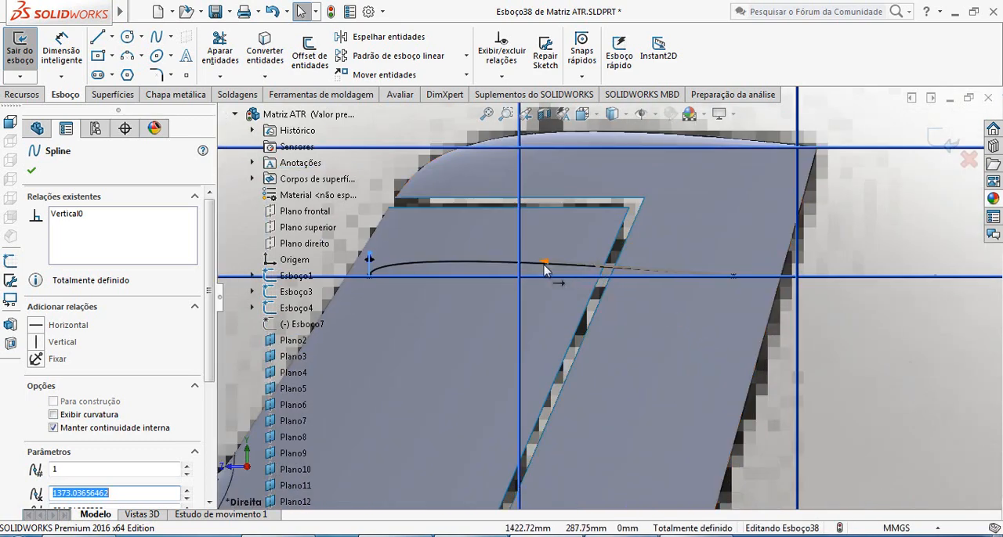
drag(544, 265, 641, 270)
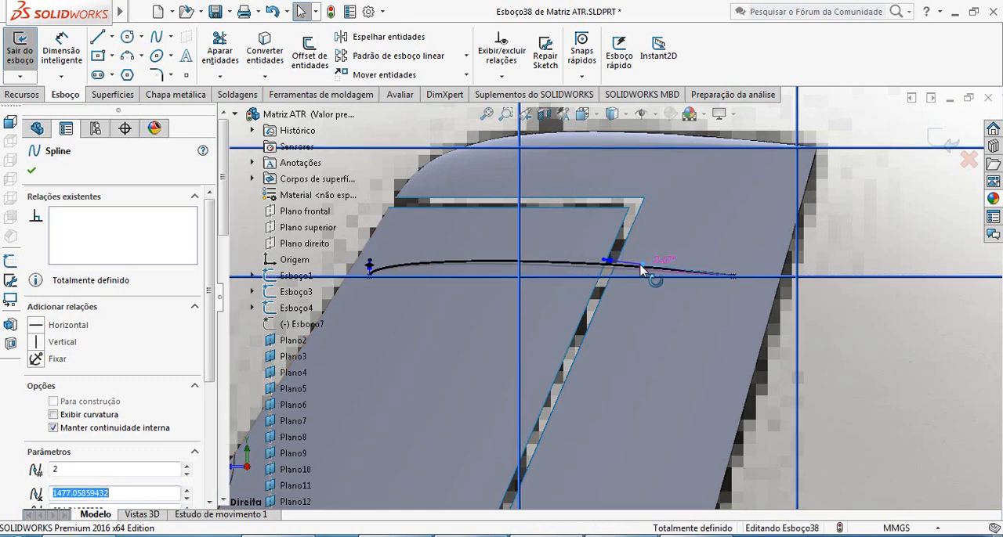
scroll(626, 316, up, 3)
scroll(630, 312, down, 3)
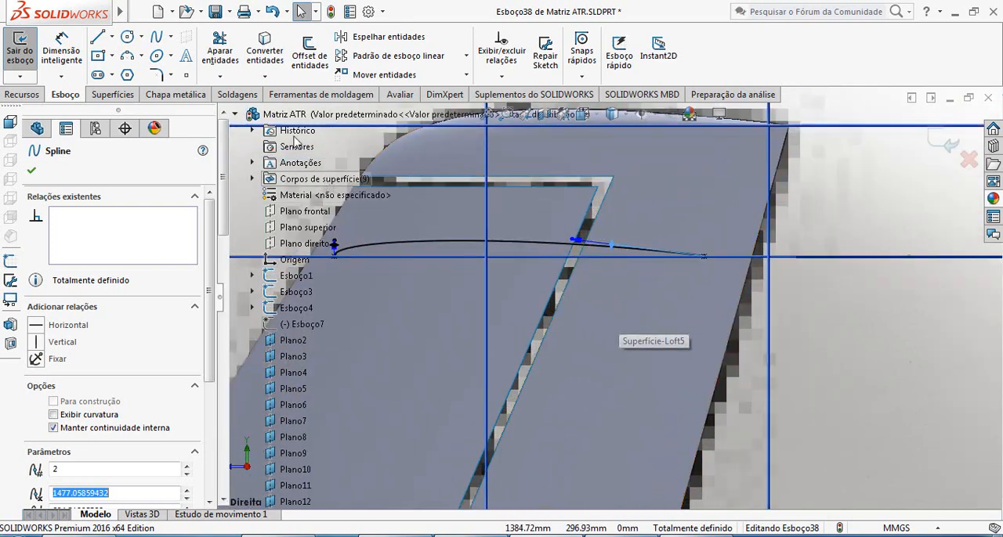
Draw a horizontal construction line along the airfoil chord, extending beyond both the leading-edge and trailing-edge points.
click(112, 38)
click(133, 76)
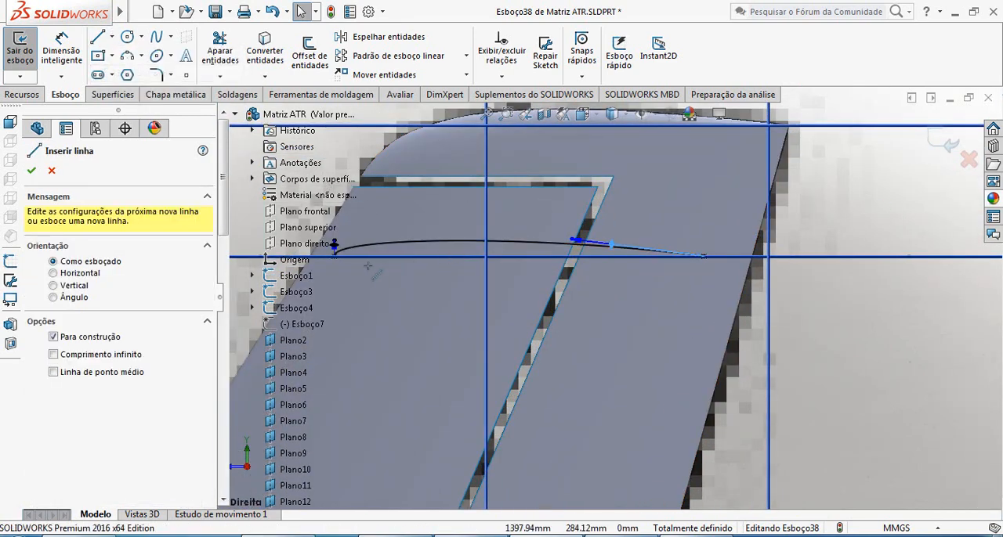
scroll(511, 289, up, 3)
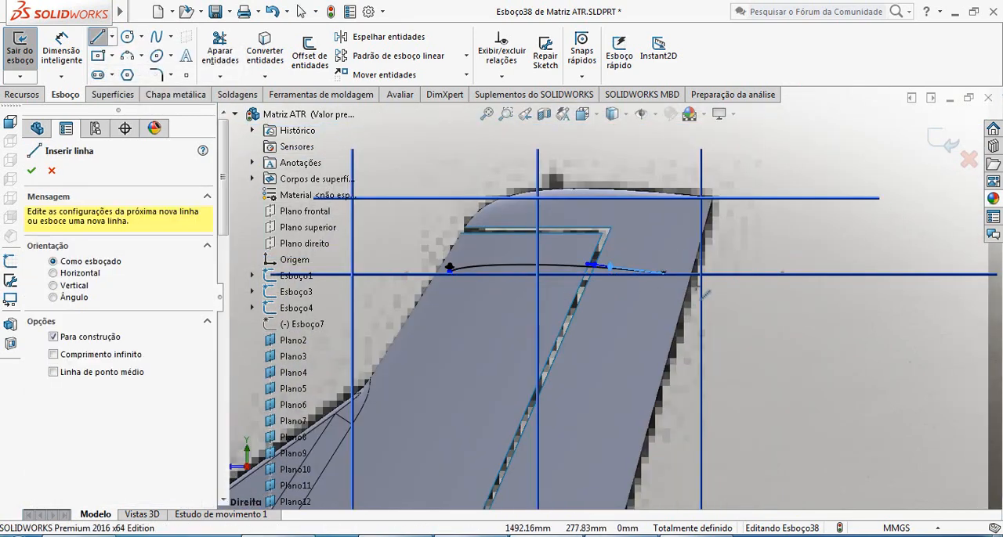
click(717, 274)
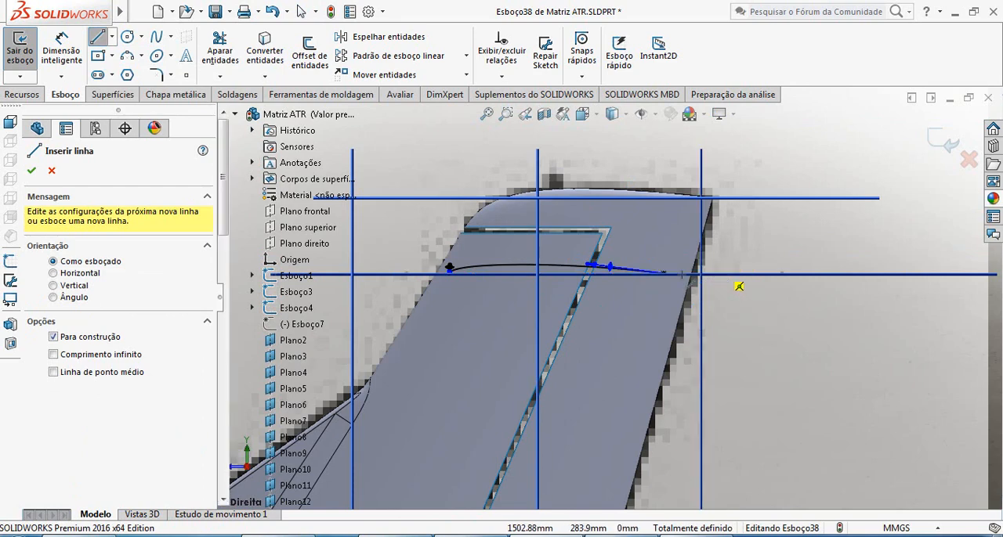
click(406, 274)
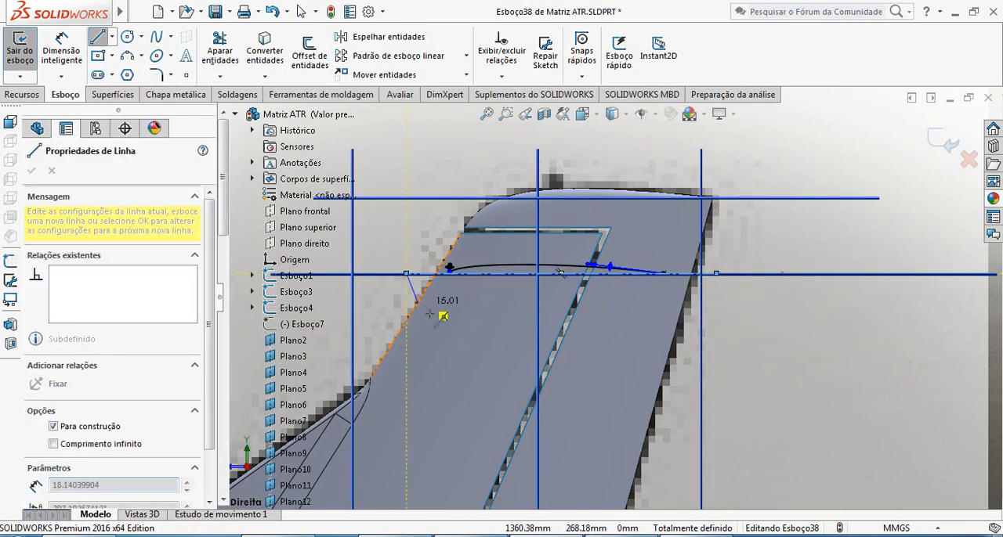
key(Escape)
scroll(523, 303, down, 3)
scroll(502, 302, up, 2)
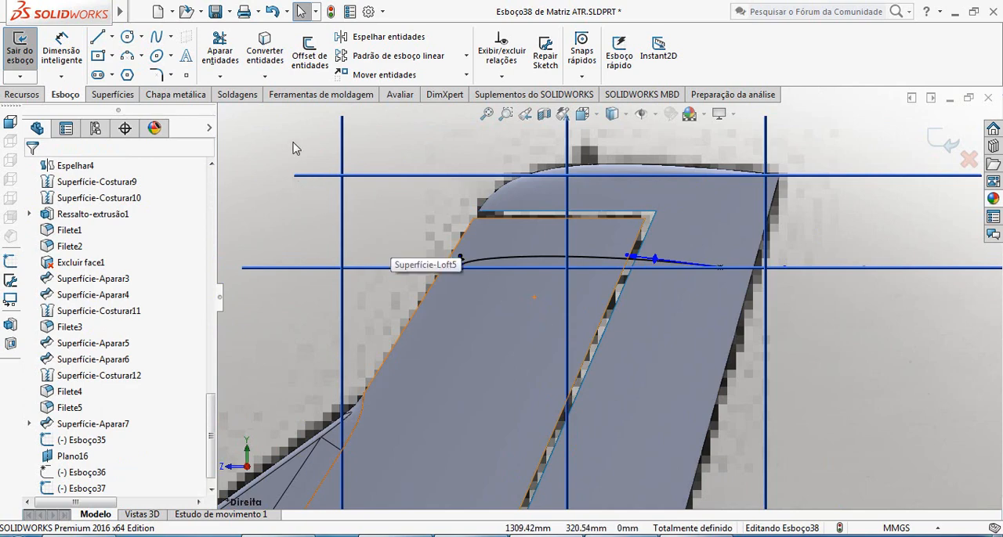
Mirror the upper airfoil spline about the horizontal construction line, keeping the original, to form the lower half of the profile.
click(383, 36)
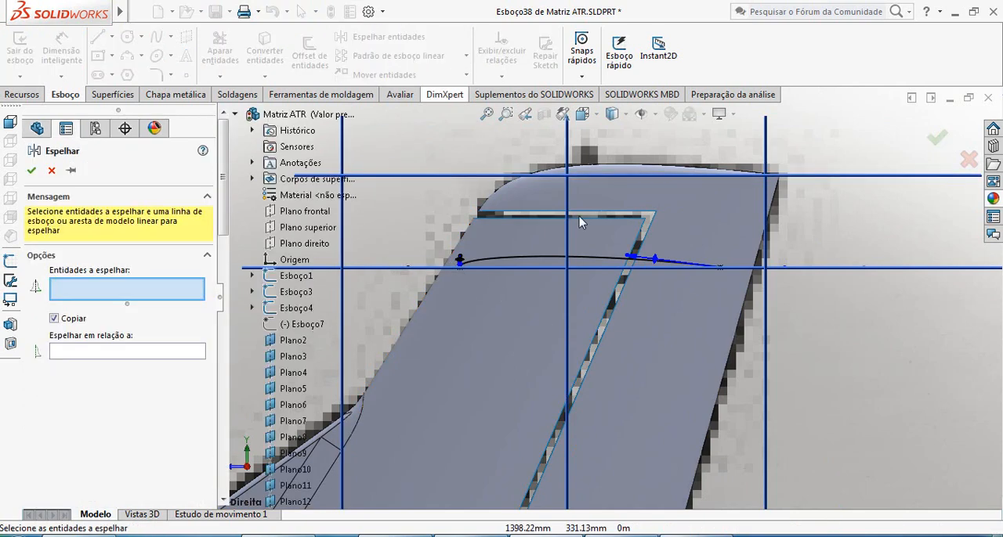
click(506, 258)
click(160, 352)
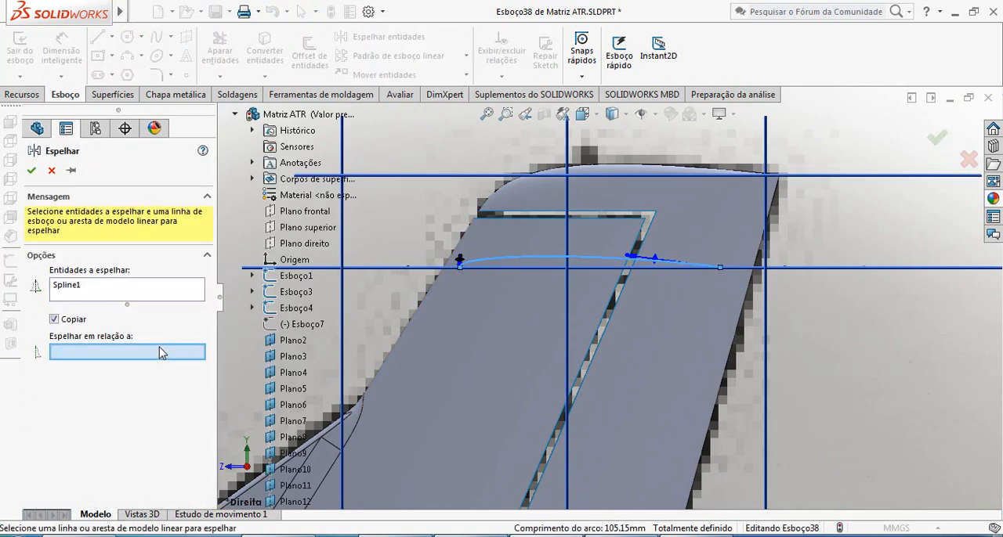
click(495, 269)
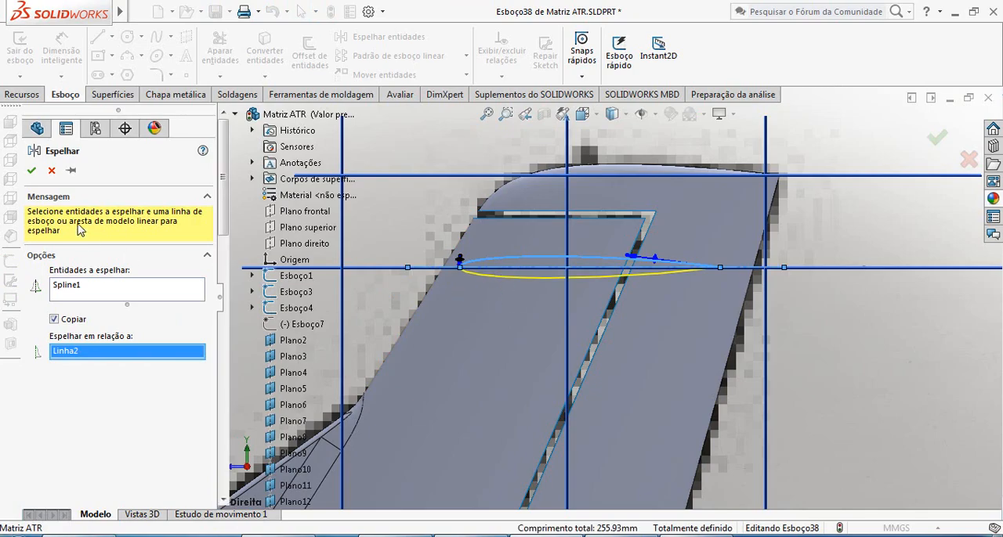
click(31, 171)
Check the mirrored root airfoil against the horizontal stabilizer outline in 3D and exit the sketch.
middle_drag(579, 290, 723, 398)
scroll(723, 398, up, 8)
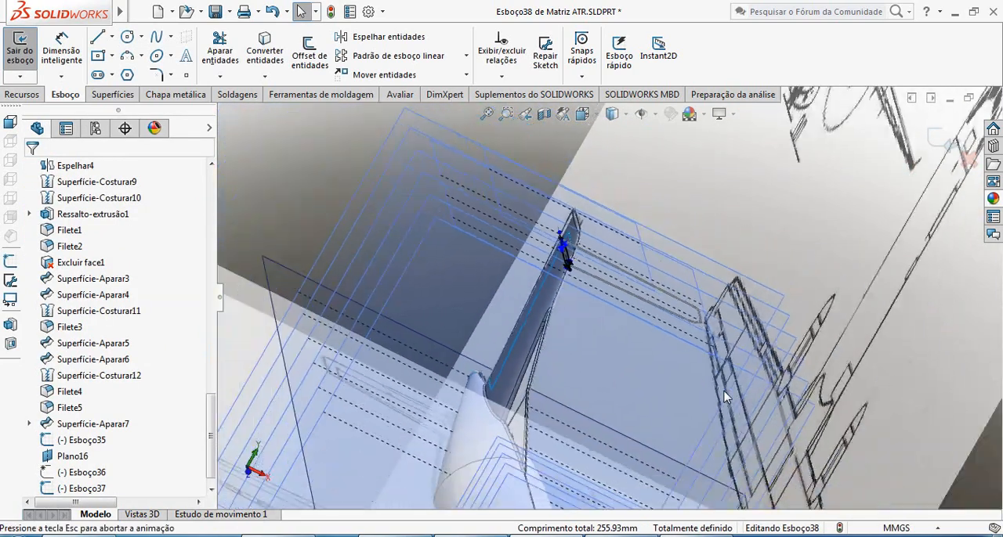
scroll(548, 249, down, 4)
scroll(517, 219, down, 8)
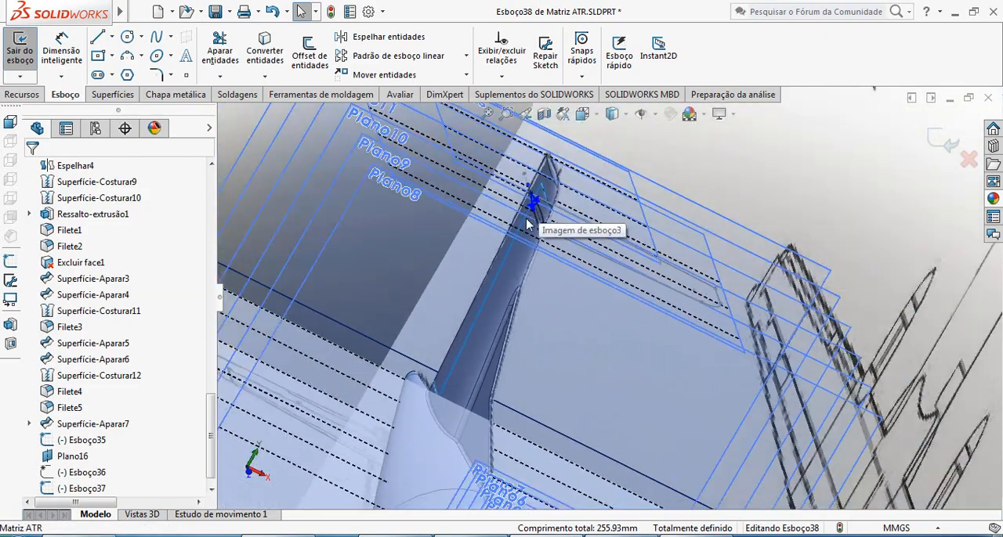
scroll(526, 223, up, 4)
middle_drag(526, 223, 562, 250)
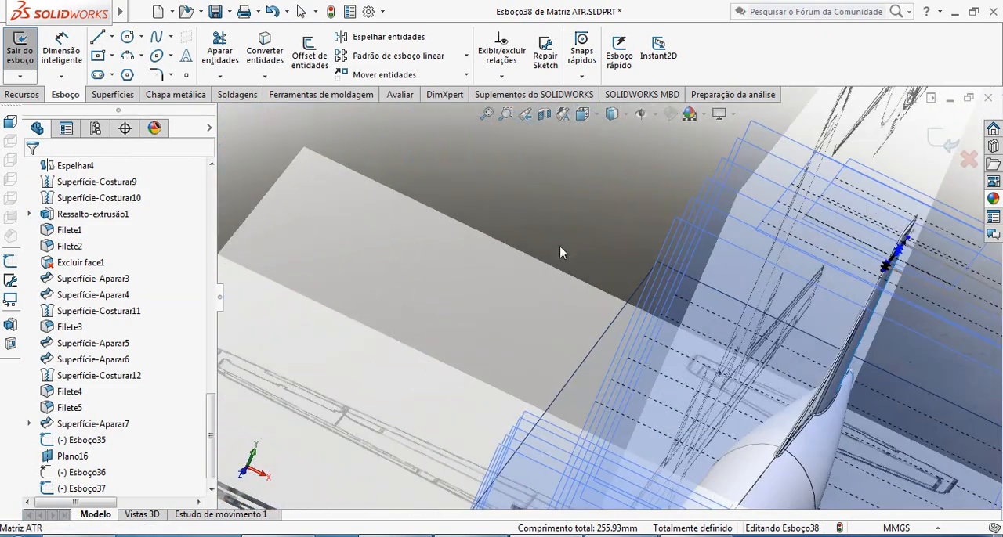
scroll(859, 344, up, 5)
scroll(751, 298, down, 6)
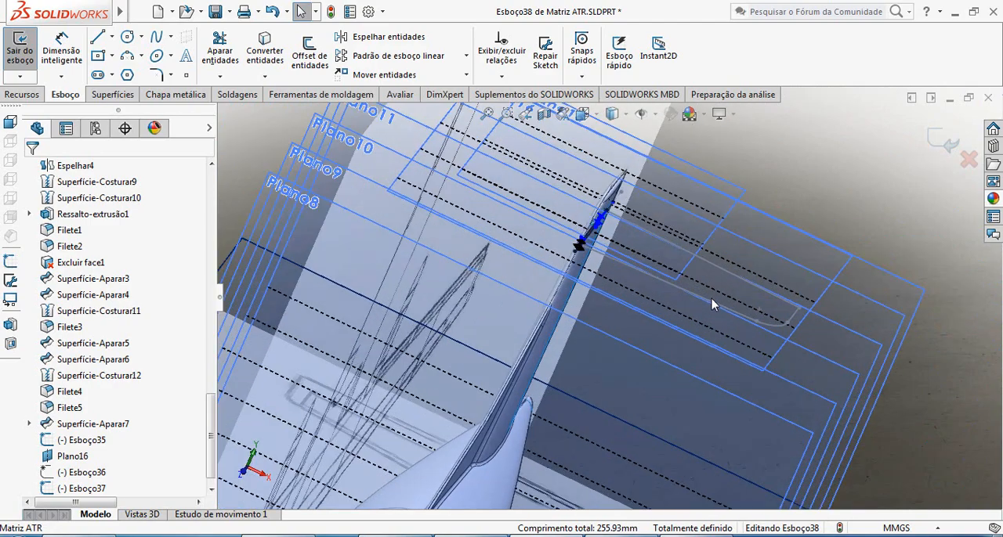
scroll(641, 279, up, 2)
scroll(627, 316, up, 2)
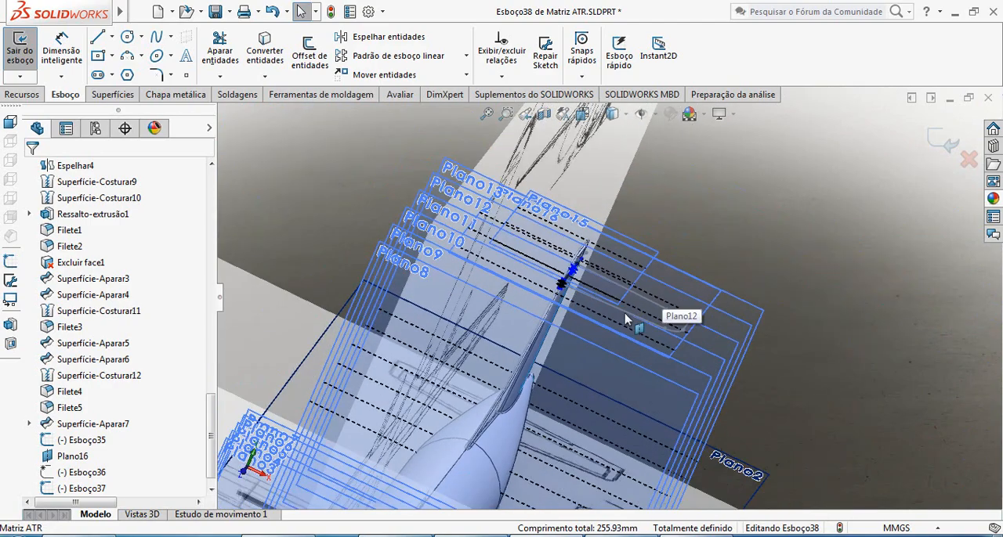
middle_drag(627, 317, 919, 373)
scroll(919, 373, up, 4)
scroll(788, 330, down, 8)
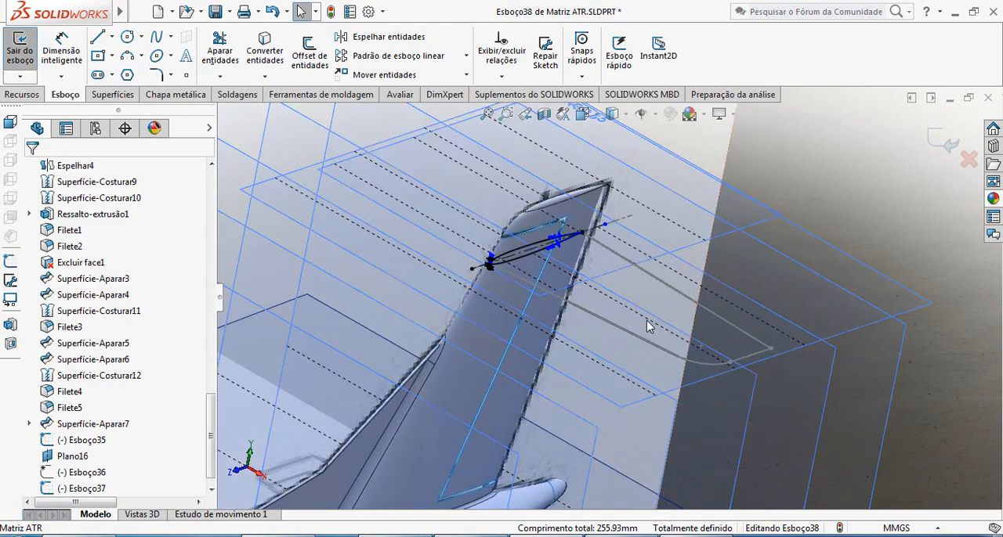
scroll(647, 326, down, 2)
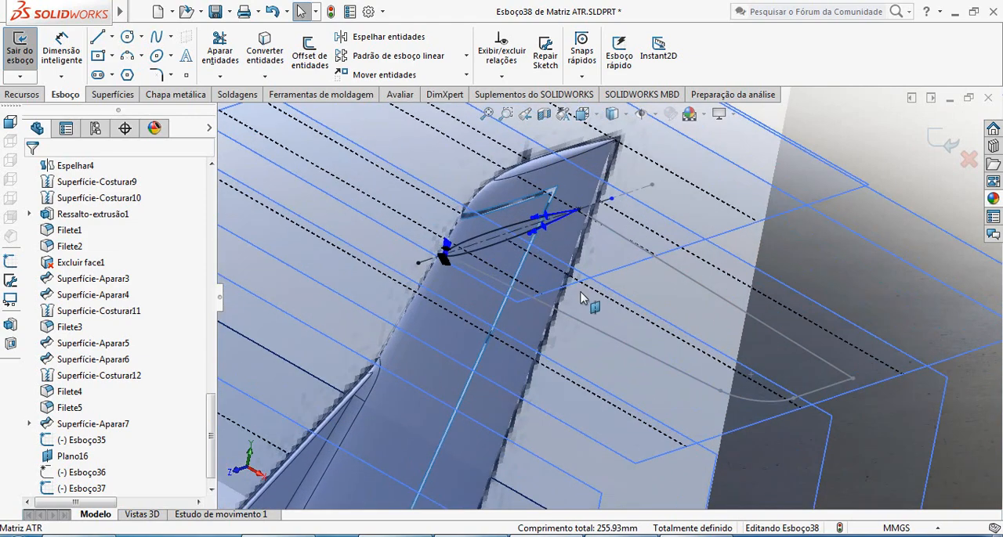
click(945, 148)
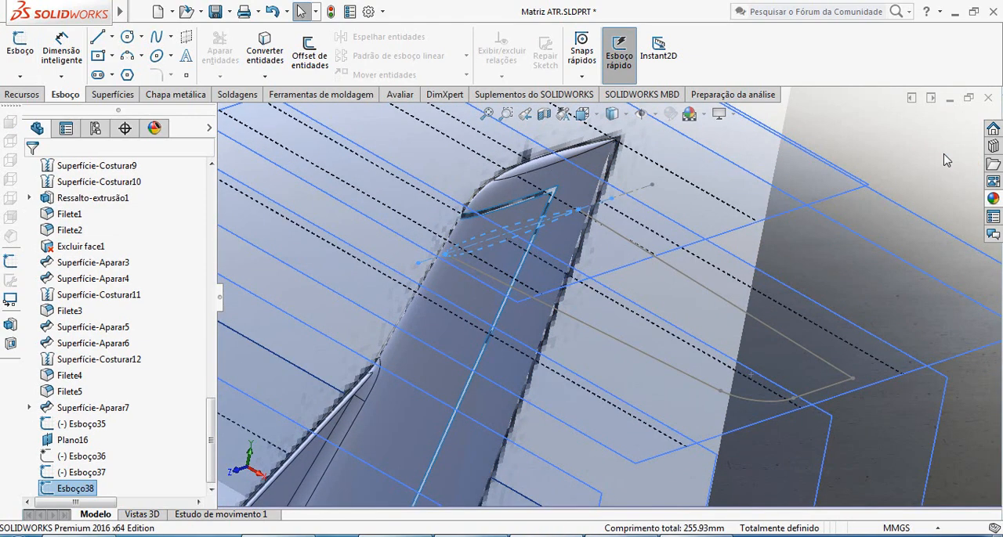
scroll(711, 486, up, 4)
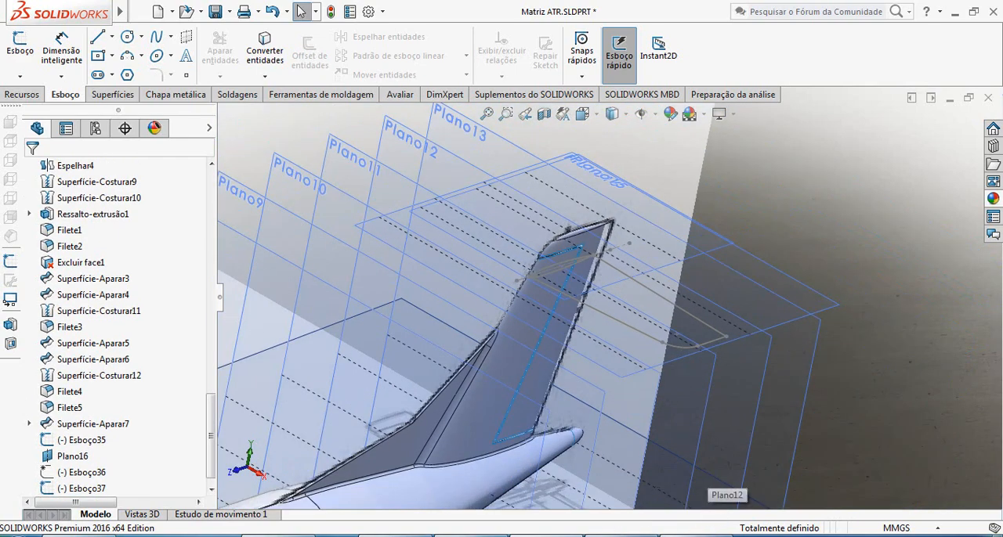
Switch to the Picasa photo viewer, examine the horizontal stabilizer in the ATR 72 photos and drawings, and return to SOLIDWORKS.
click(701, 536)
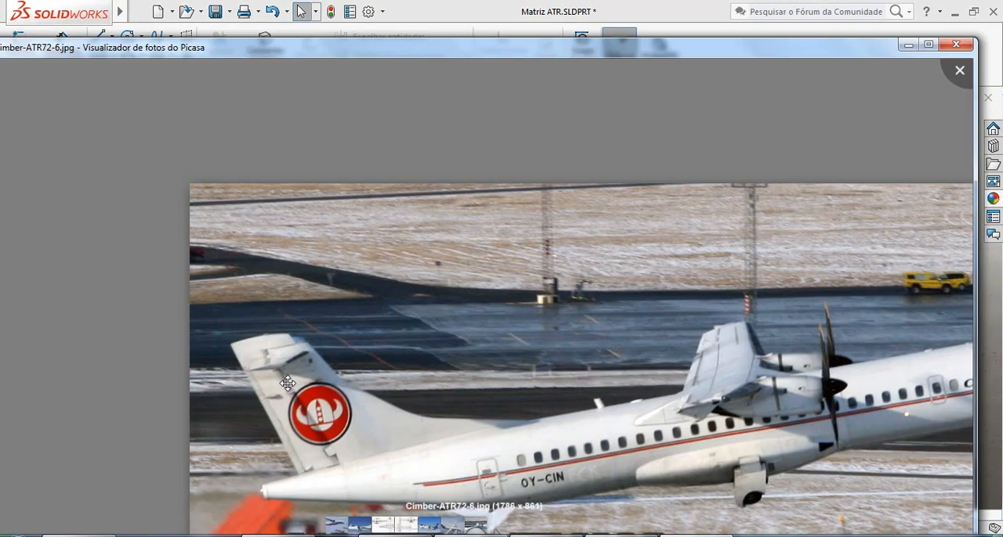
scroll(285, 376, down, 3)
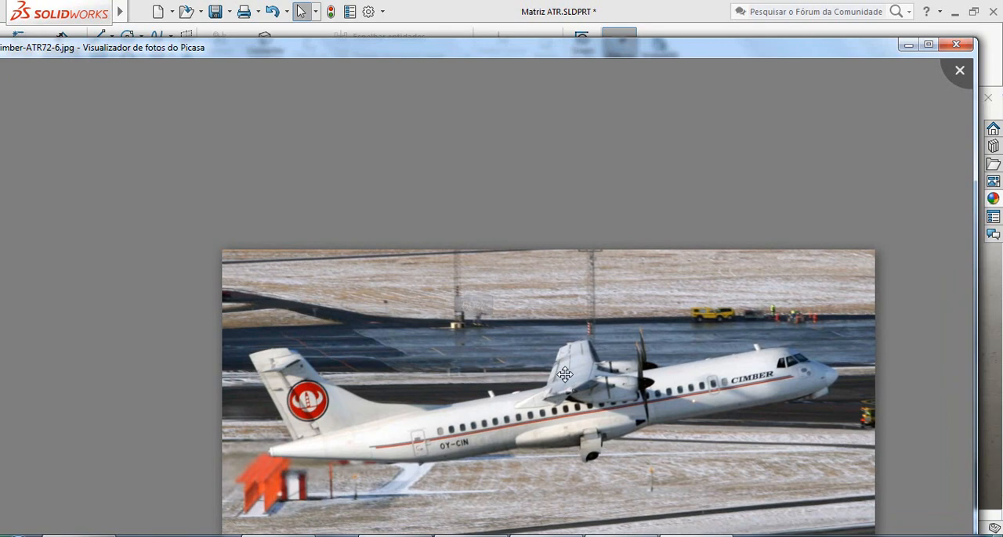
key(Left)
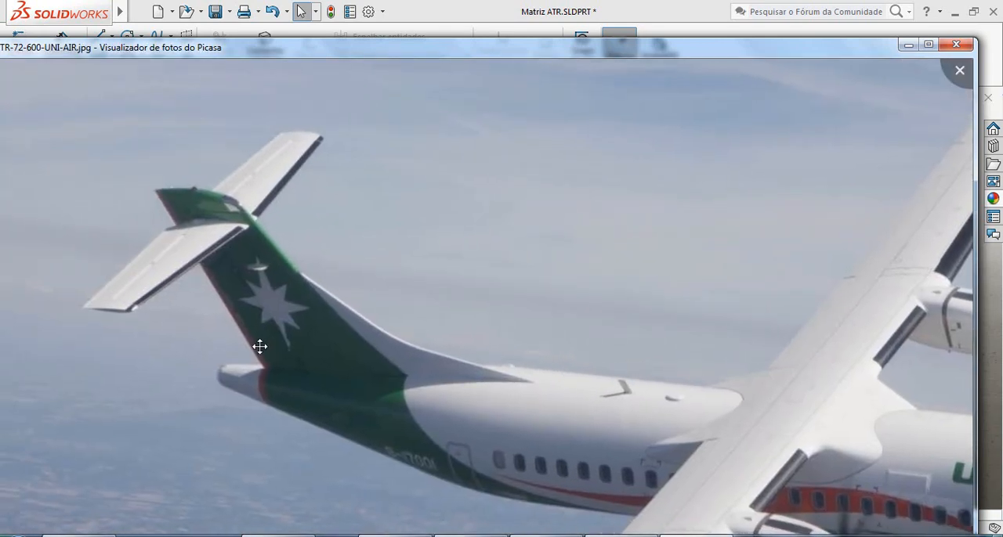
scroll(127, 318, down, 3)
scroll(122, 318, up, 3)
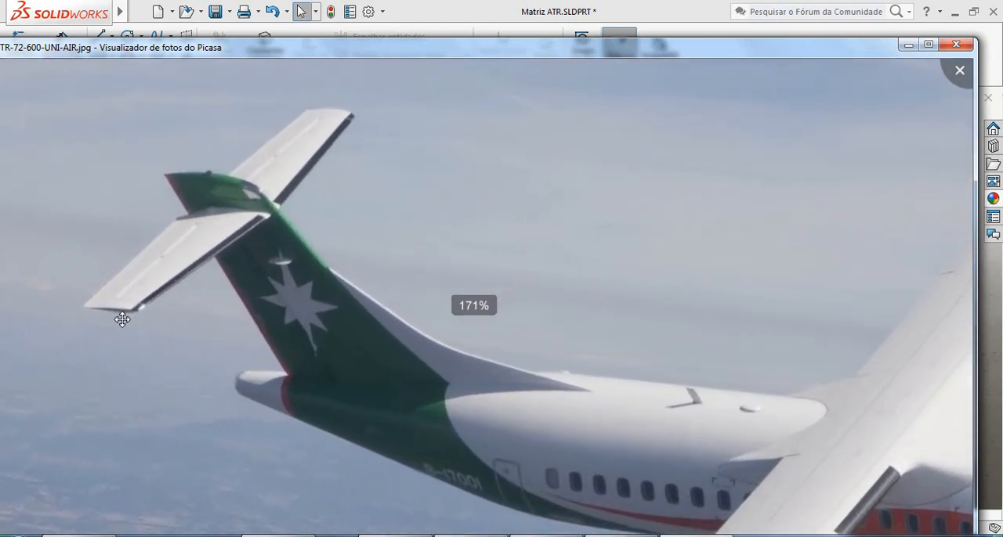
key(Right)
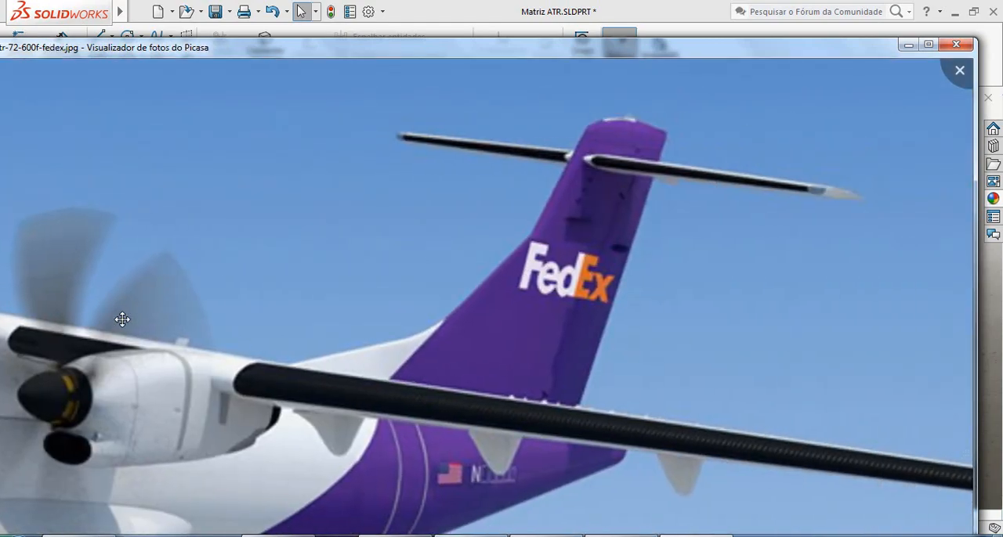
key(Right)
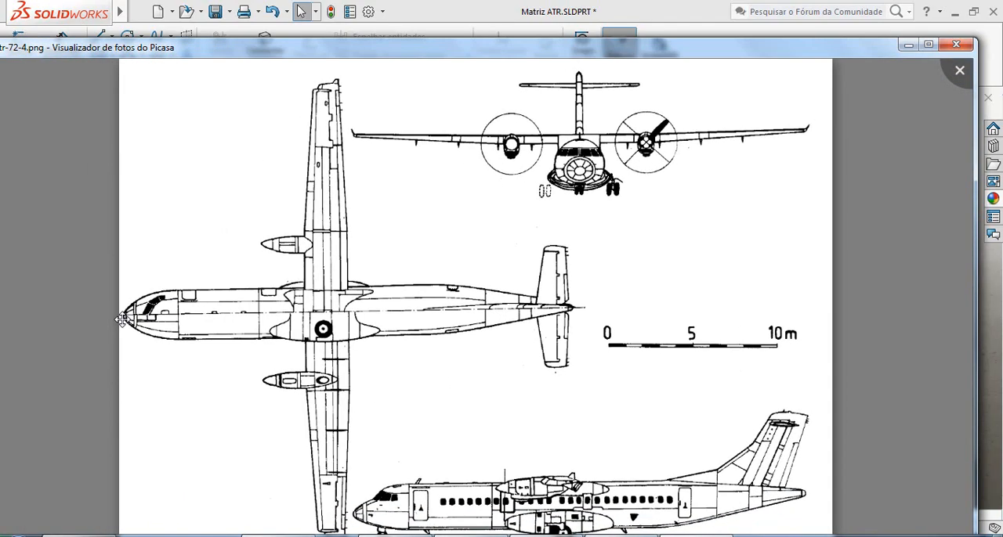
key(Right)
key(Left)
key(Left)
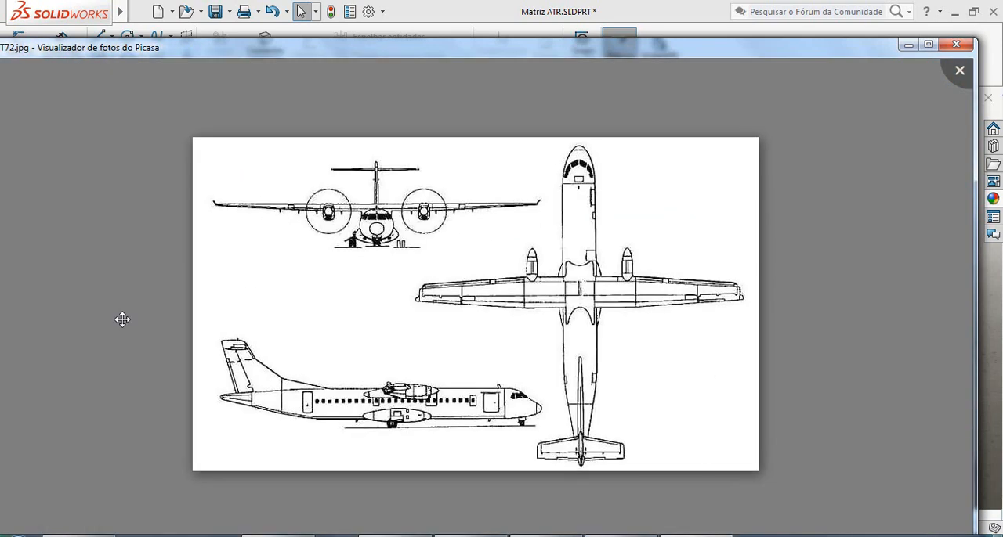
key(Left)
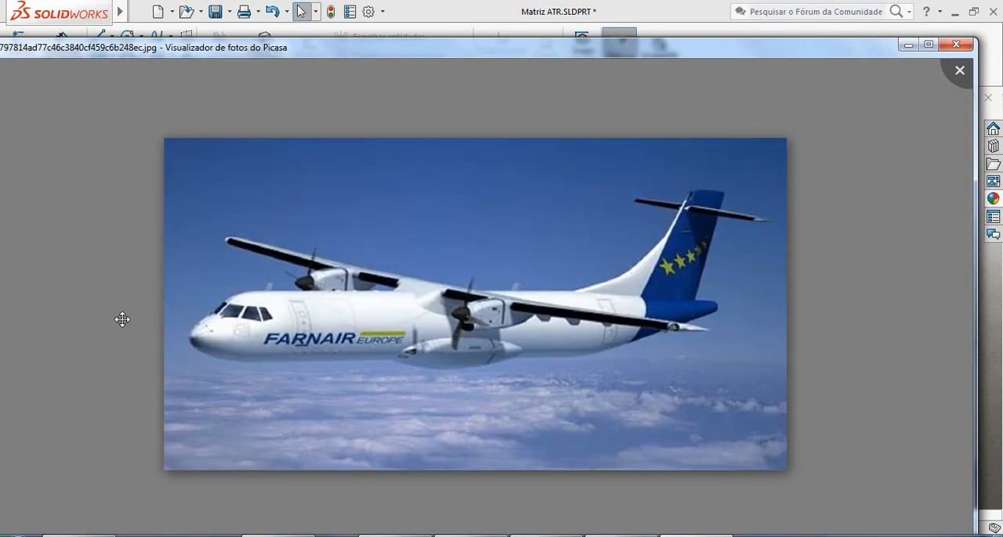
click(908, 45)
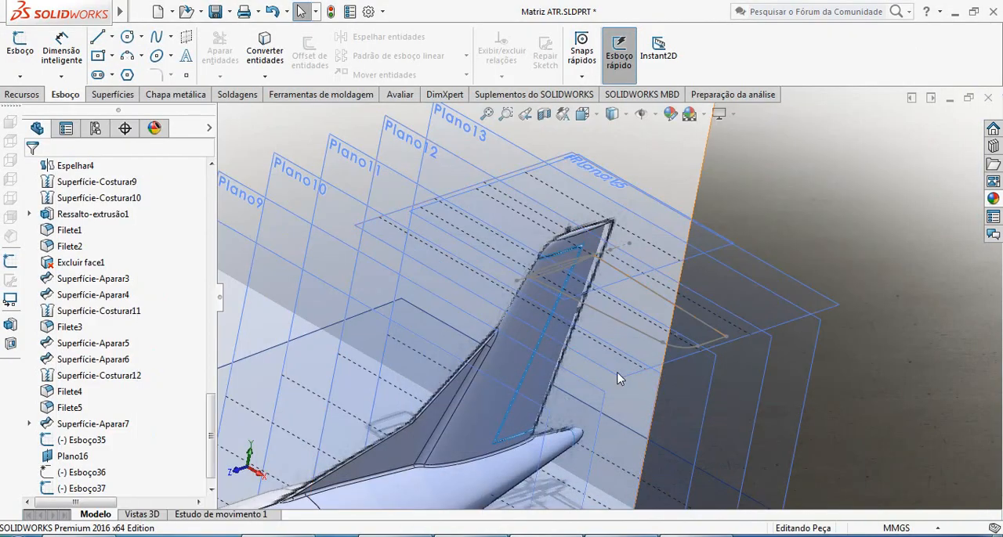
Examine the blueprint images and the straight tip edge of the horizontal stabilizer outline.
scroll(654, 448, up, 5)
scroll(654, 449, down, 2)
scroll(655, 446, up, 7)
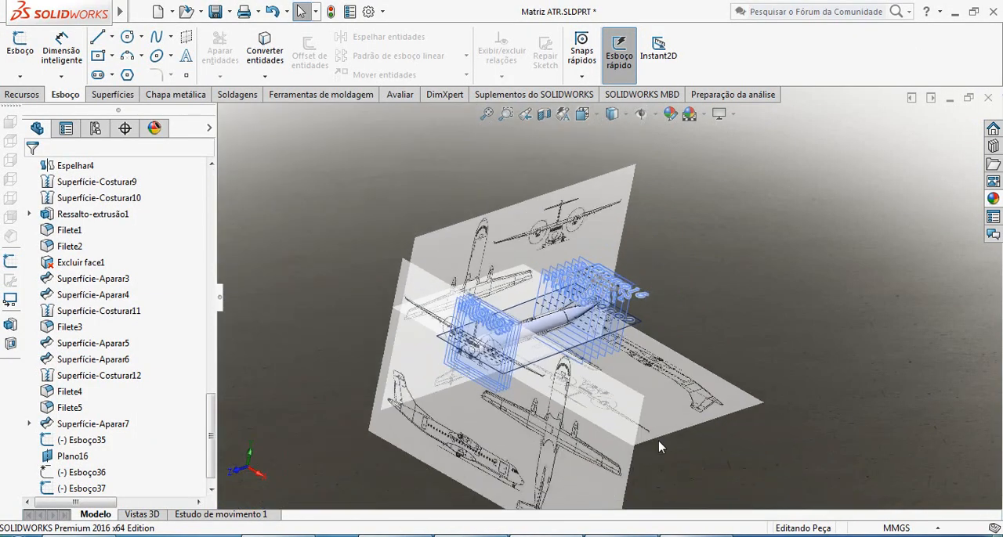
scroll(653, 431, down, 2)
scroll(709, 358, down, 4)
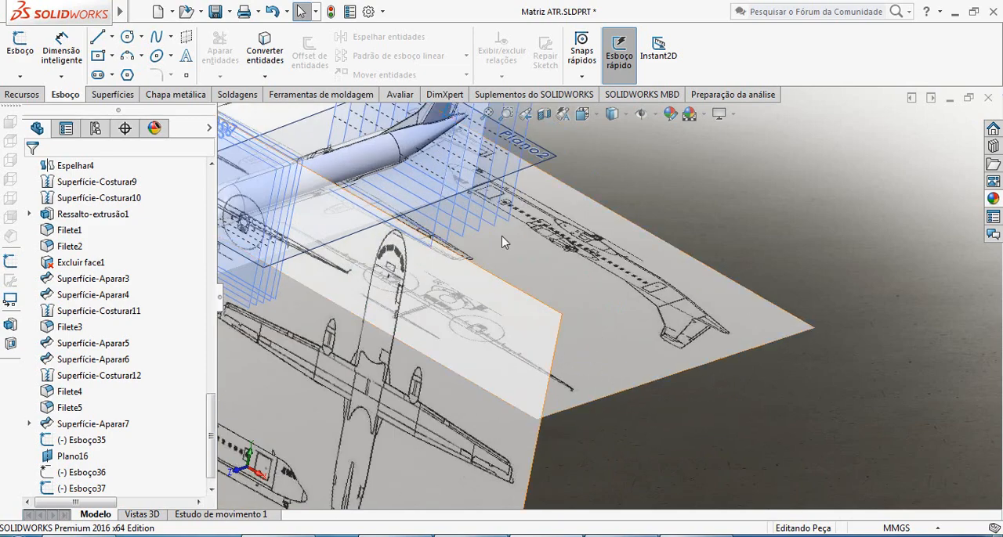
scroll(555, 223, up, 3)
scroll(561, 234, down, 4)
scroll(562, 235, down, 6)
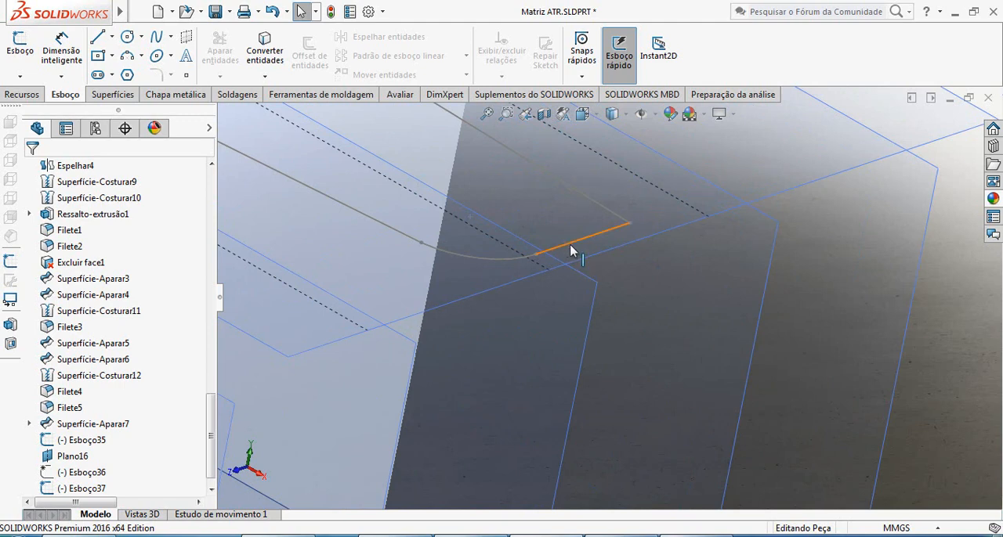
scroll(570, 251, up, 3)
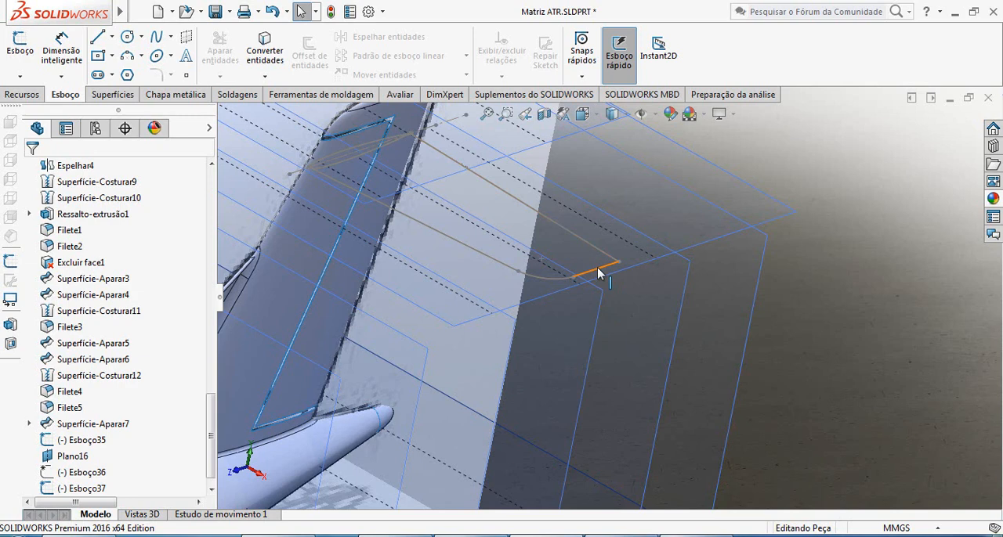
scroll(482, 241, up, 2)
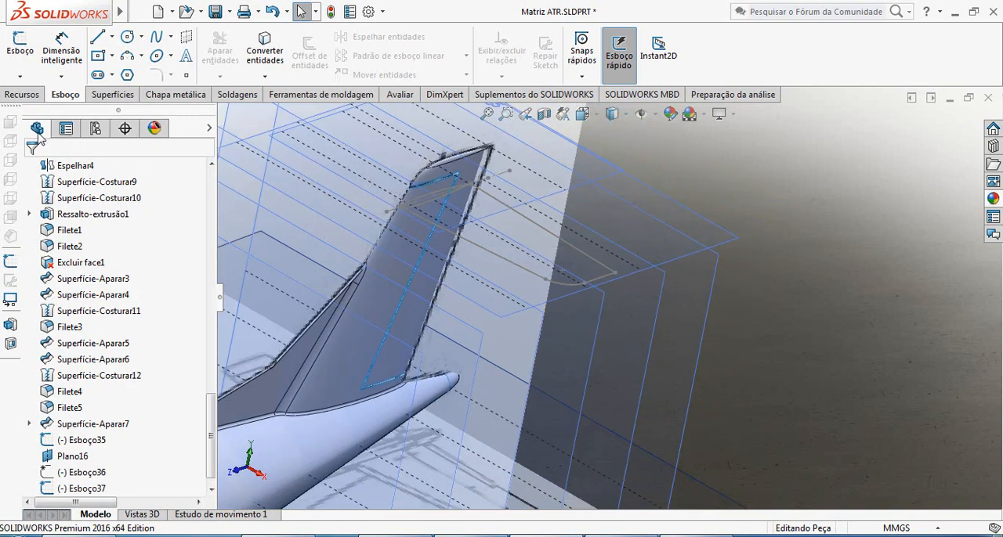
Create a reference plane parallel to Plano direito and coincident with the trailing endpoint of the horizontal stabilizer outline's tip edge.
click(22, 94)
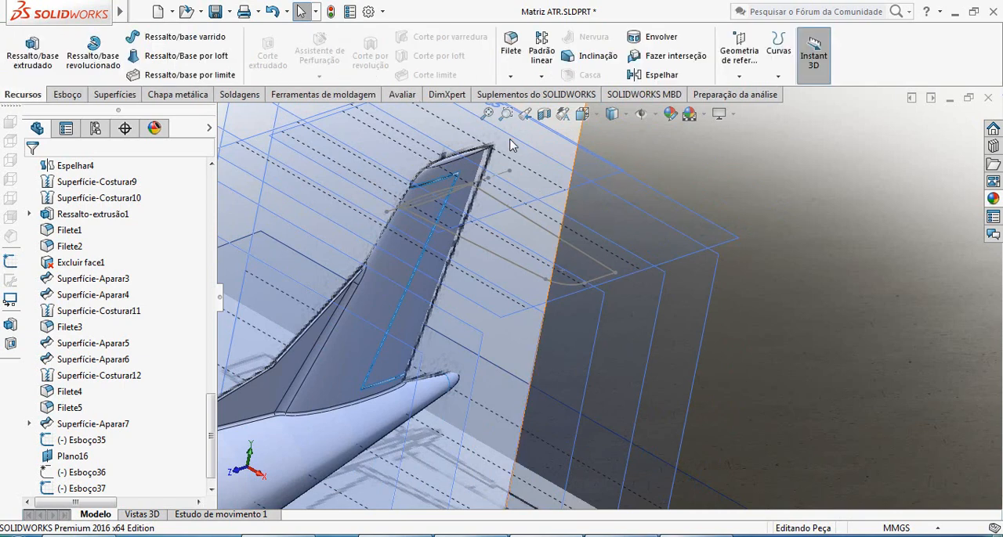
click(739, 76)
click(746, 93)
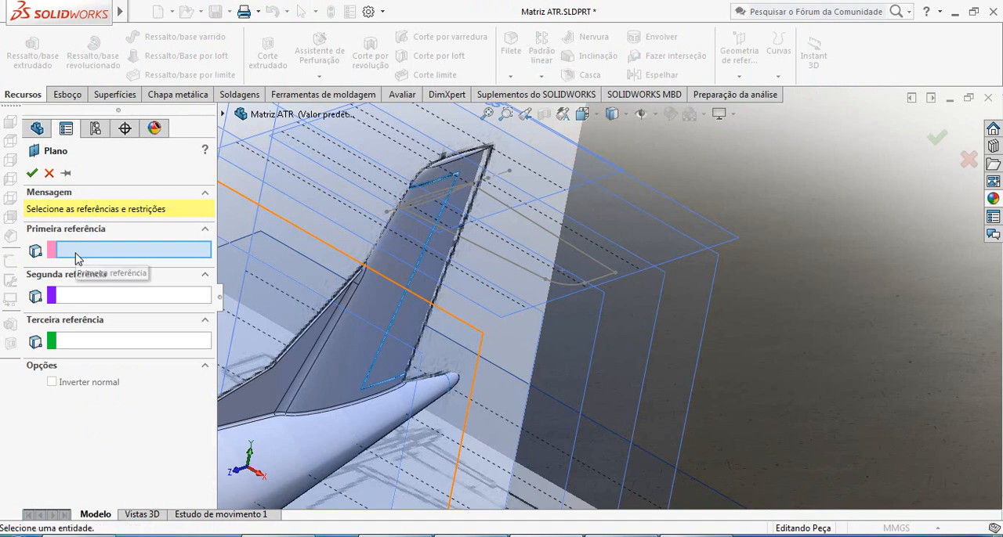
click(224, 116)
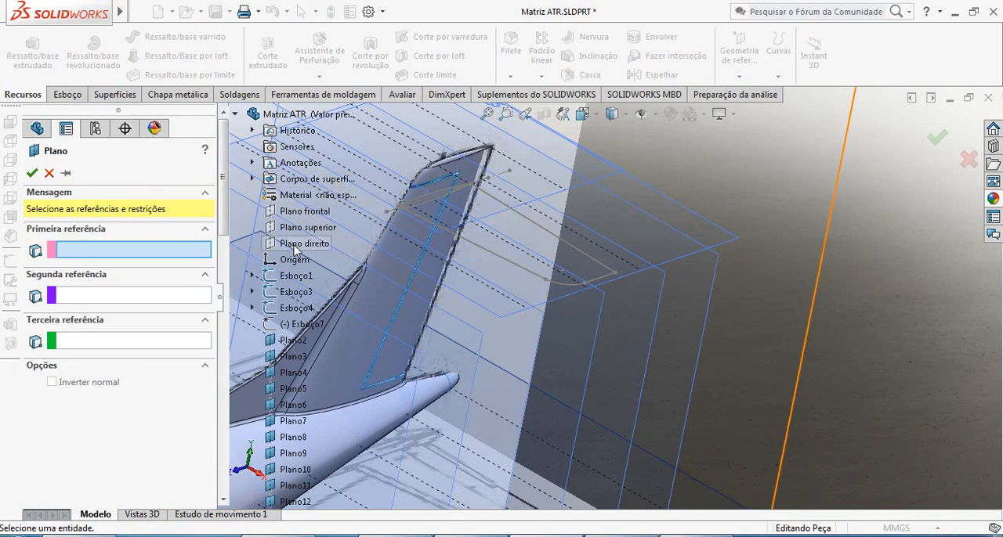
click(303, 244)
scroll(616, 275, up, 2)
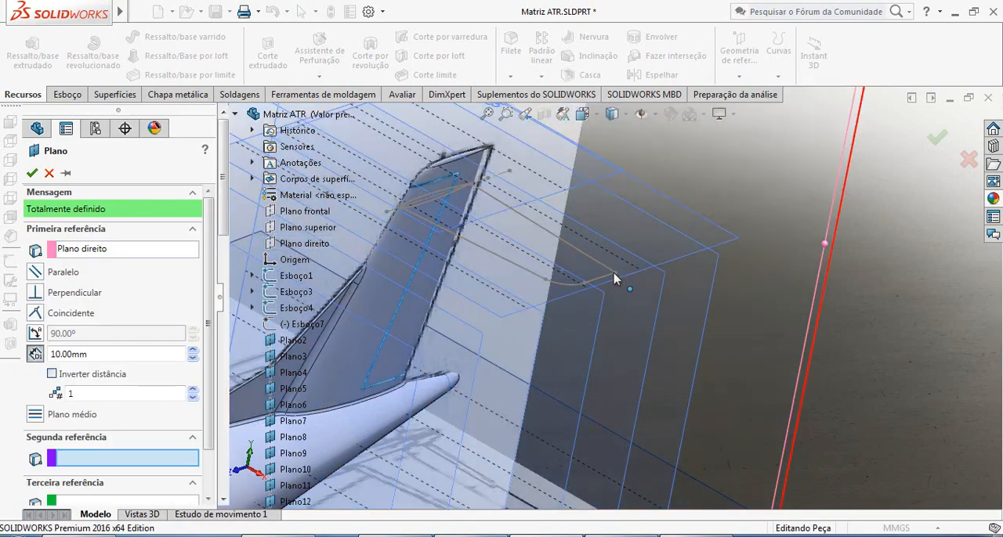
click(616, 276)
scroll(654, 310, up, 6)
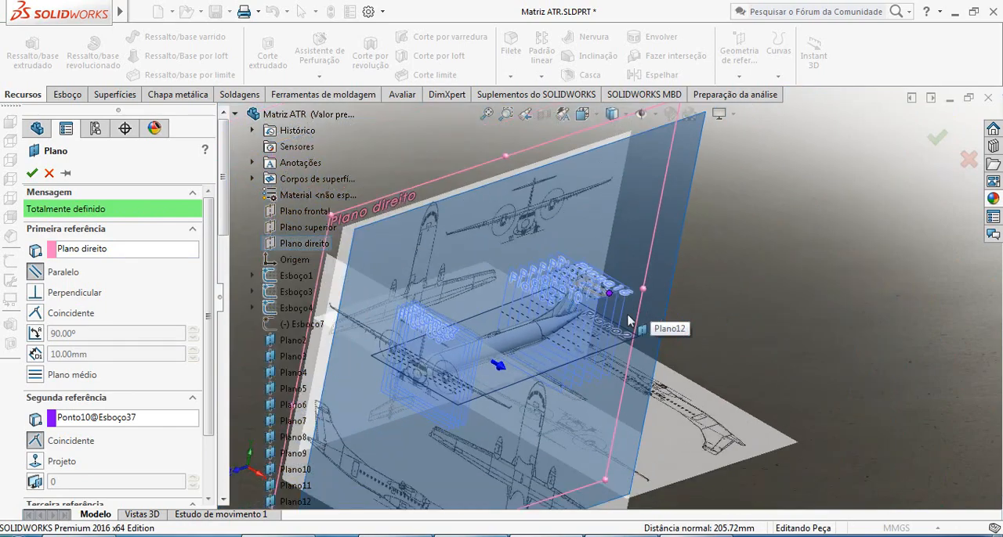
click(32, 173)
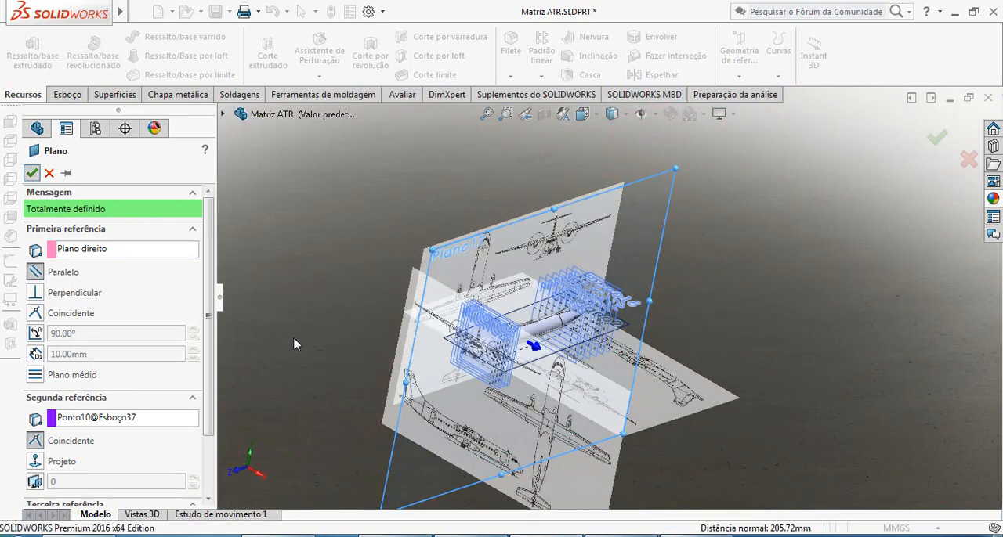
Shrink the new tip plane's displayed borders so that it covers only the area around the tail.
drag(408, 379, 554, 347)
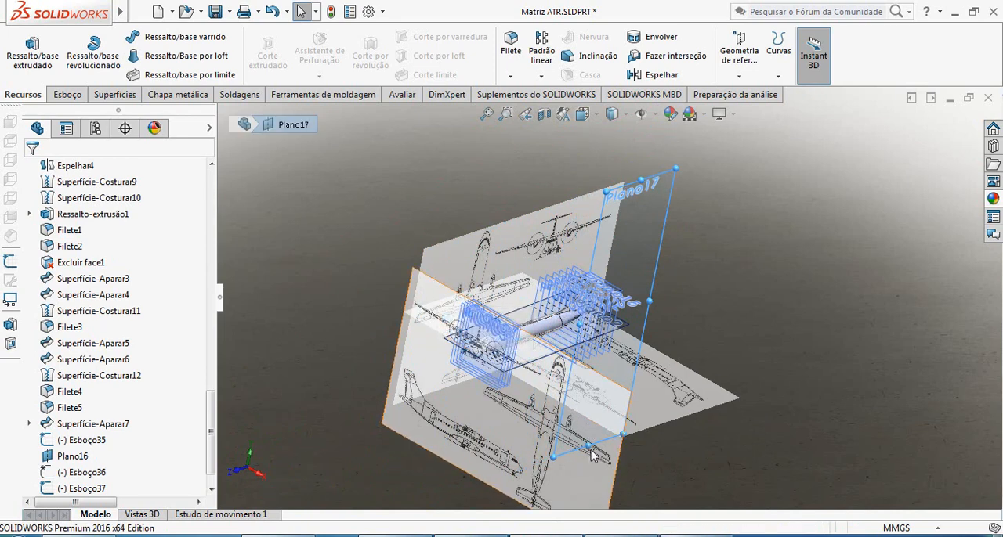
drag(599, 416, 608, 331)
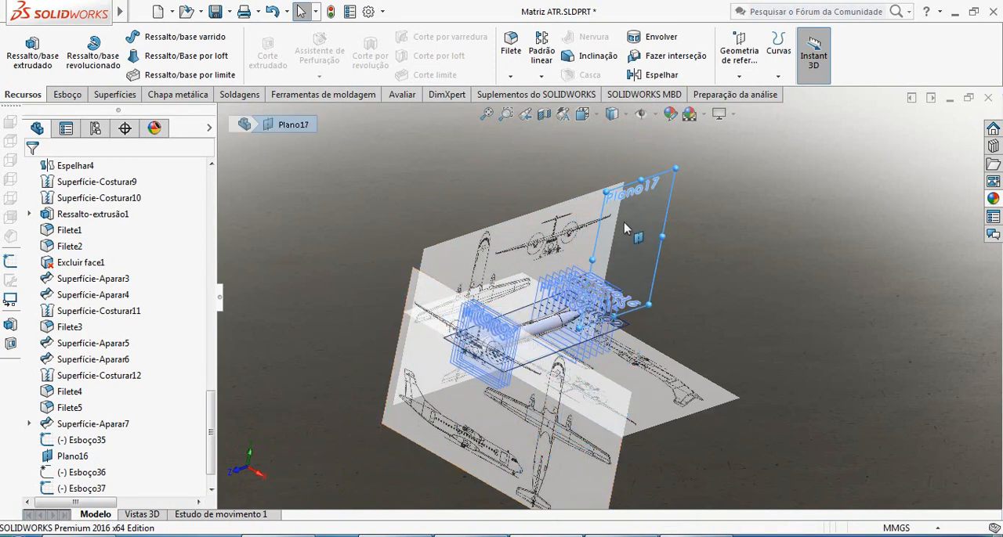
drag(641, 202, 624, 274)
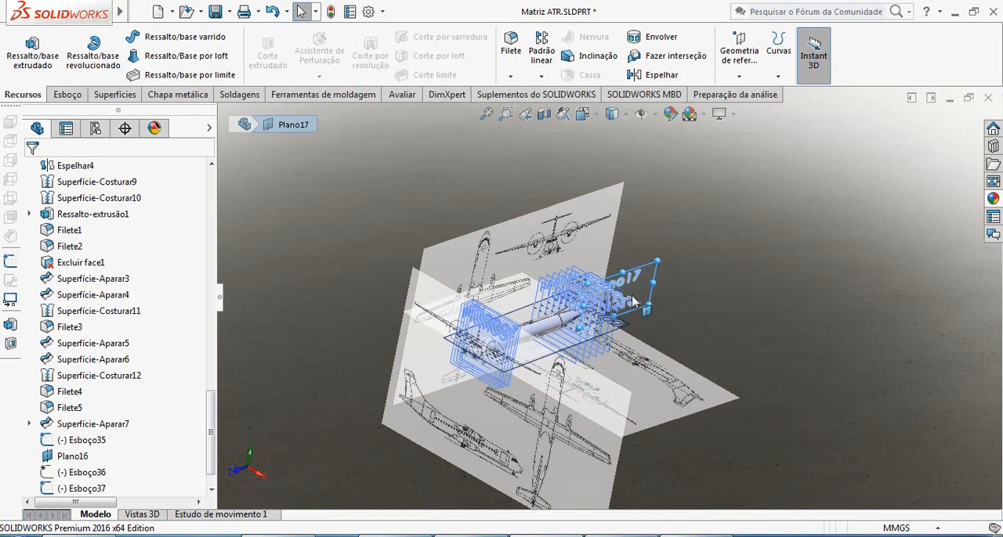
scroll(616, 292, down, 8)
scroll(615, 327, down, 3)
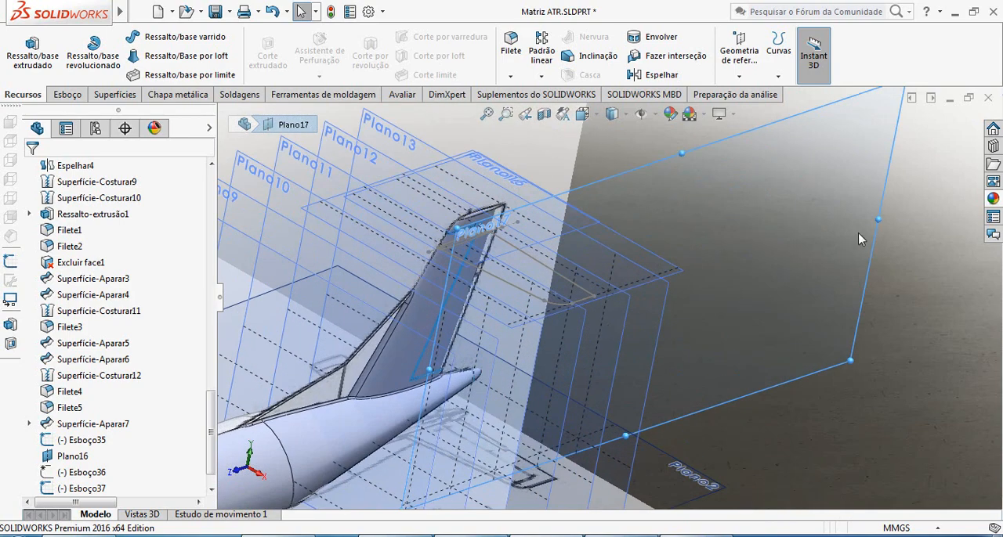
drag(876, 221, 677, 286)
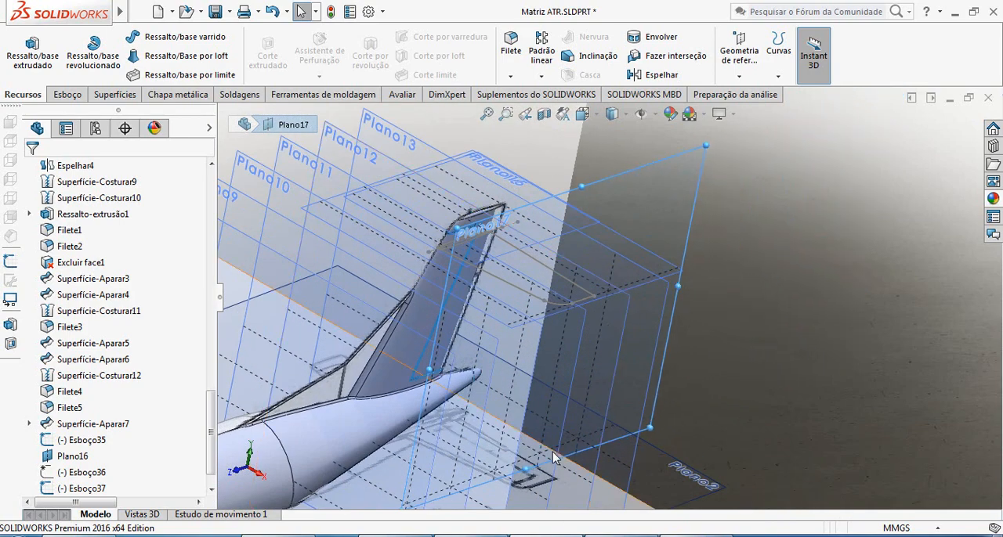
drag(524, 471, 548, 354)
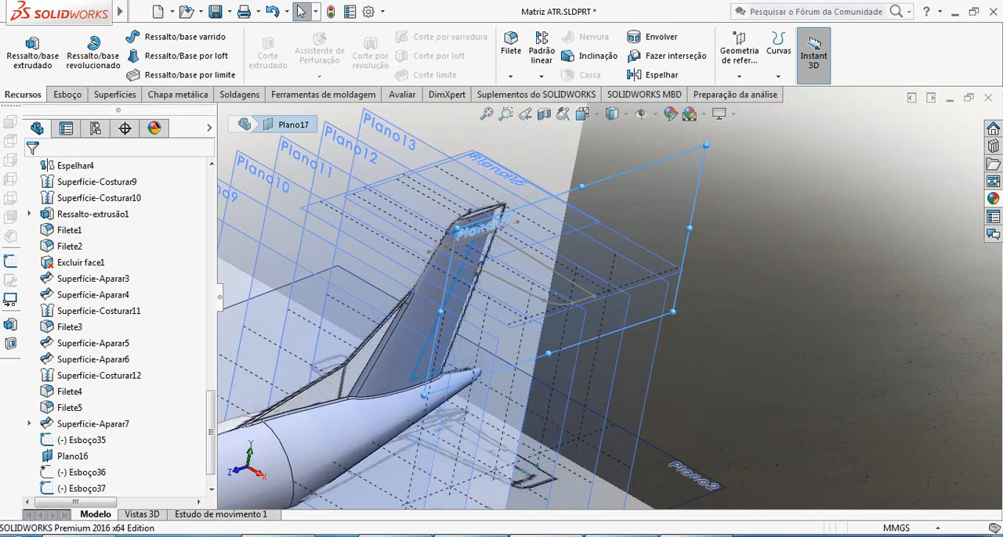
click(846, 345)
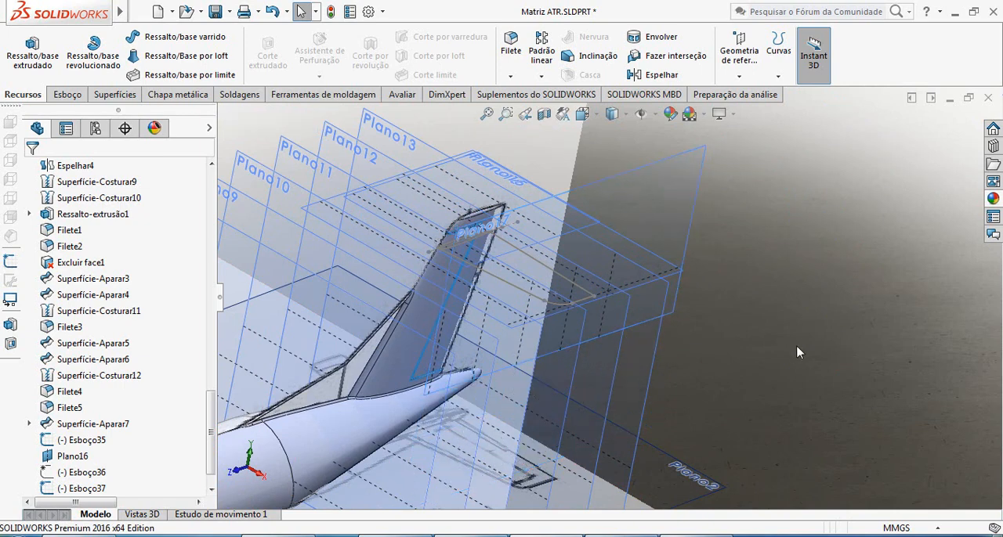
Start a sketch on the new tip plane and draw a two-point spline between the endpoints of the stabilizer's straight tip edge.
click(66, 95)
click(20, 47)
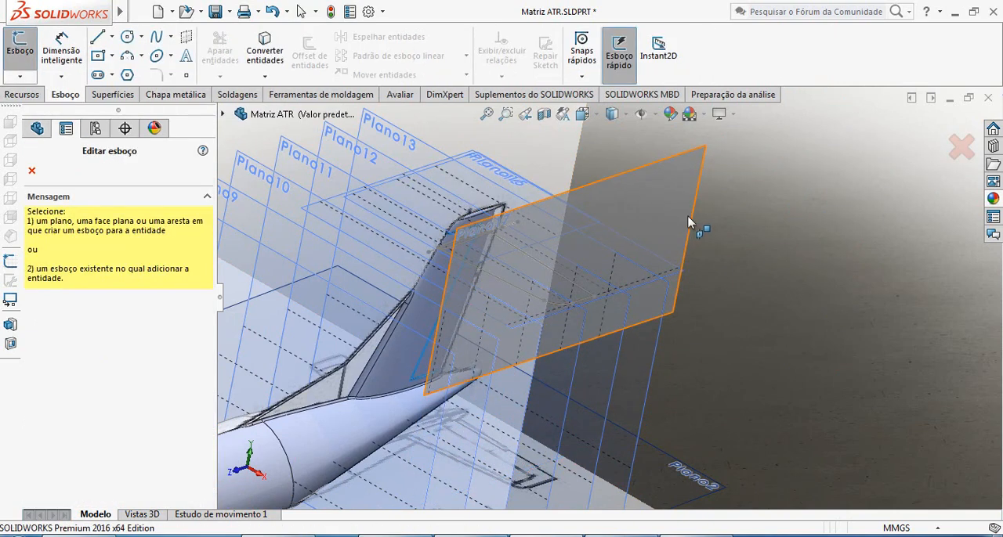
click(691, 224)
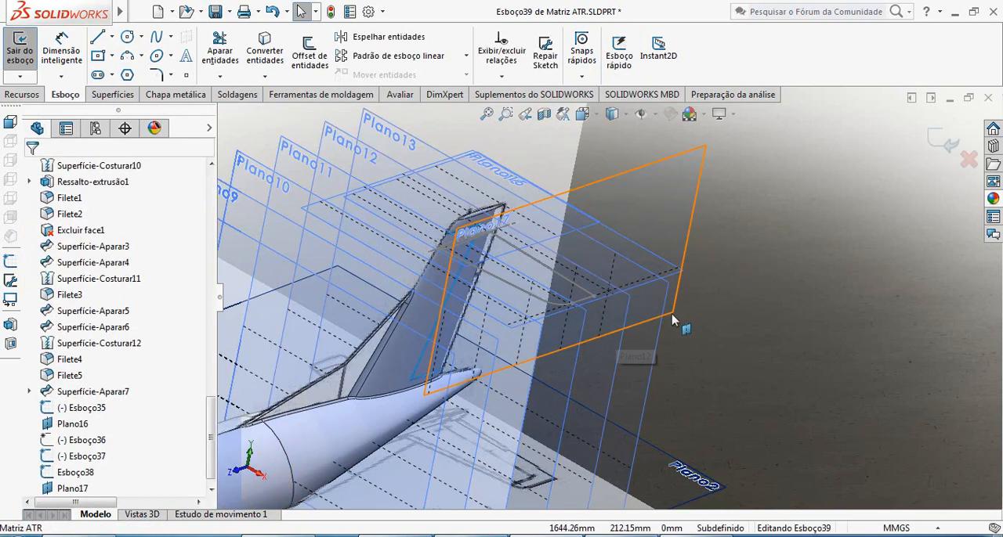
scroll(650, 327, down, 3)
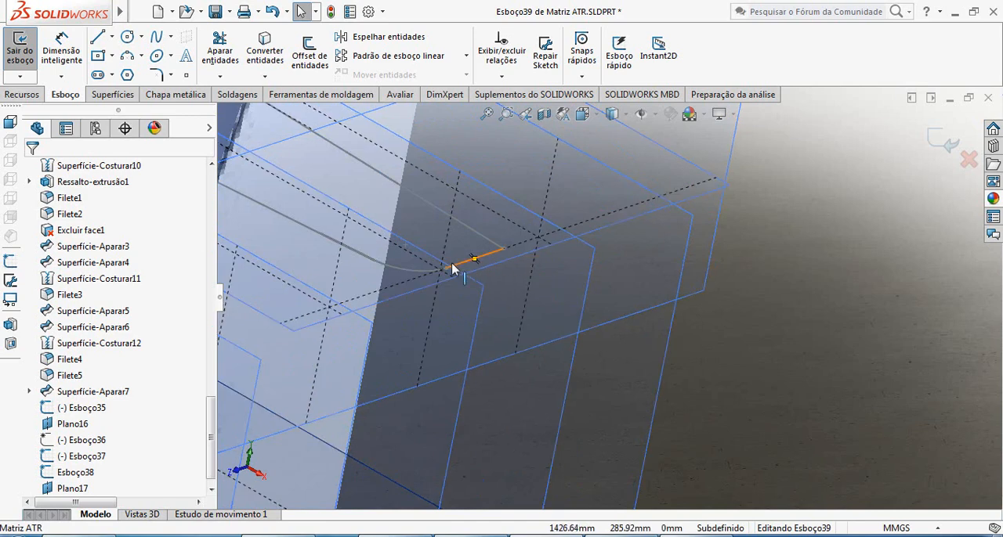
click(156, 37)
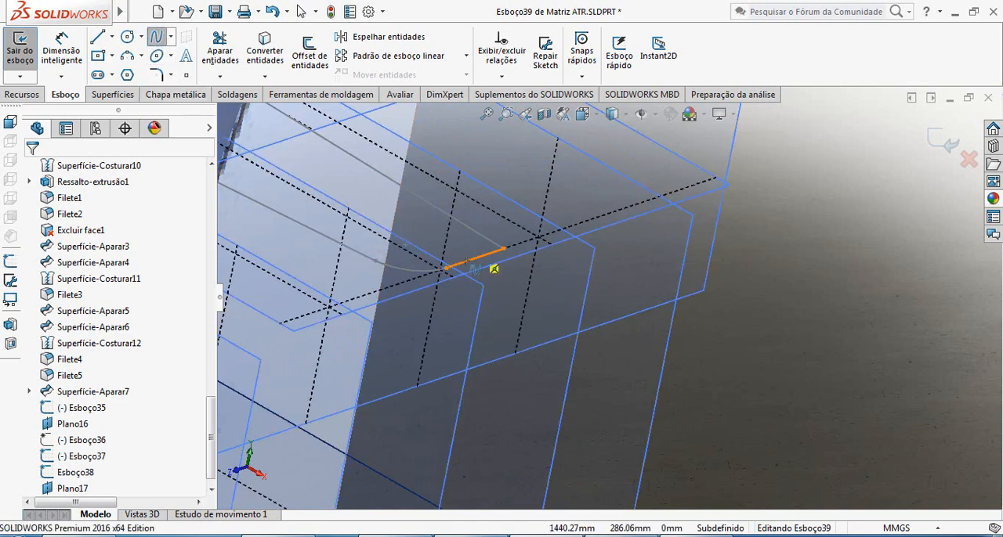
click(445, 268)
click(503, 248)
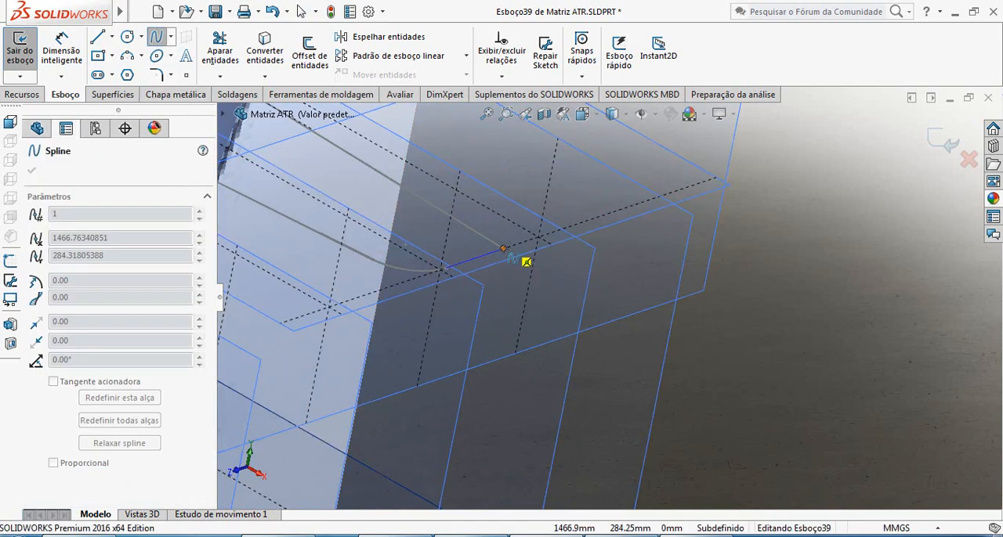
key(Escape)
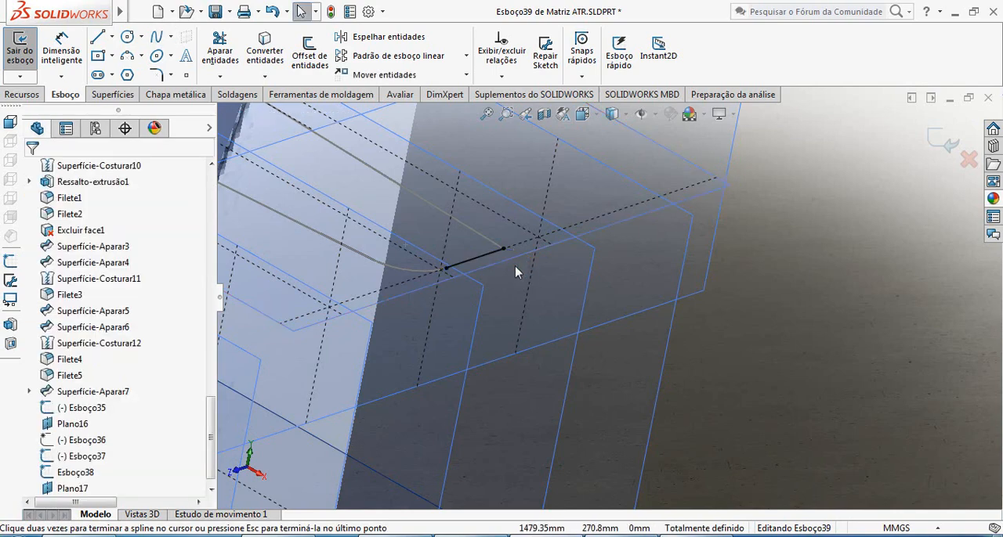
Bend the tip spline upward with its leading-edge tangent handle and give that handle a Vertical relation.
key(ctrl+8)
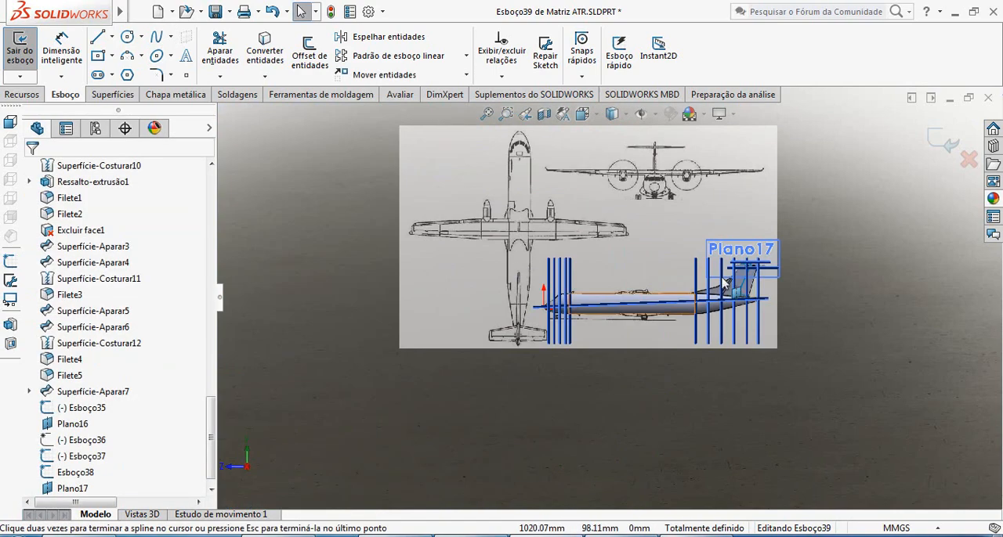
scroll(735, 287, down, 5)
scroll(669, 288, down, 10)
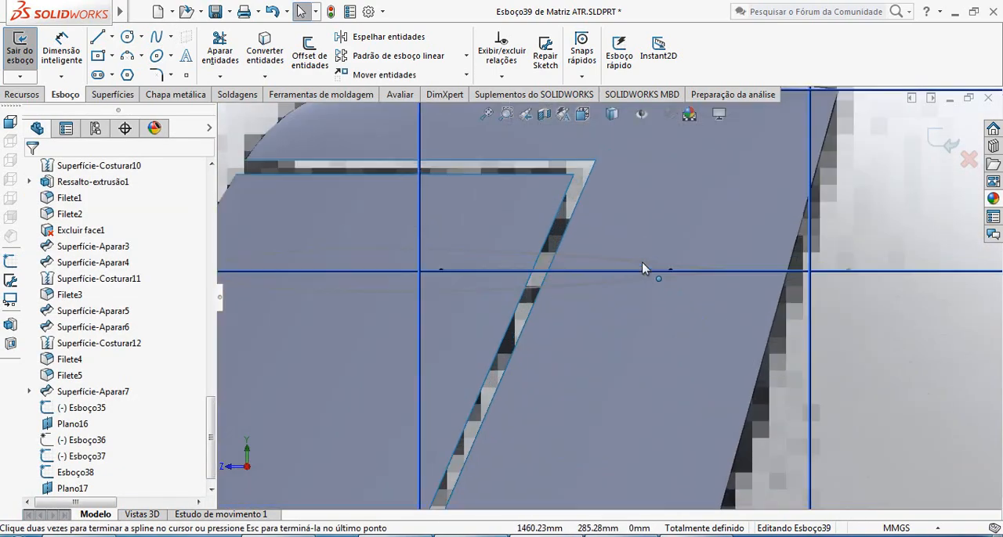
key(Escape)
click(538, 272)
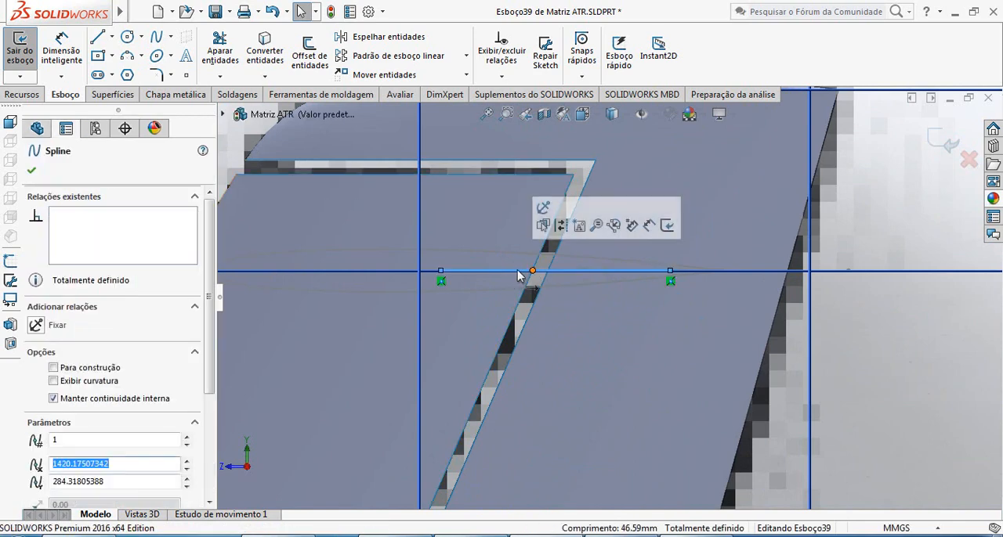
drag(527, 271, 496, 225)
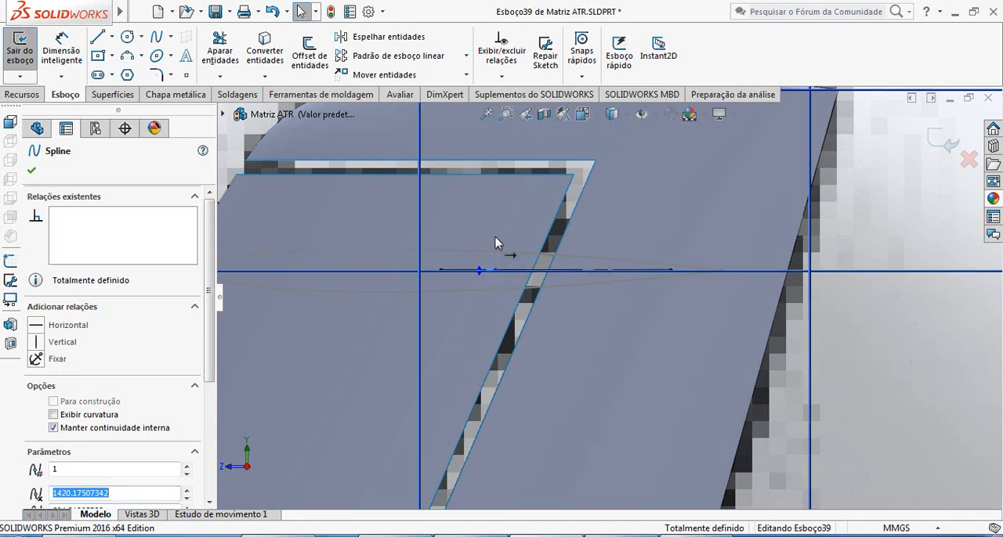
drag(479, 271, 466, 227)
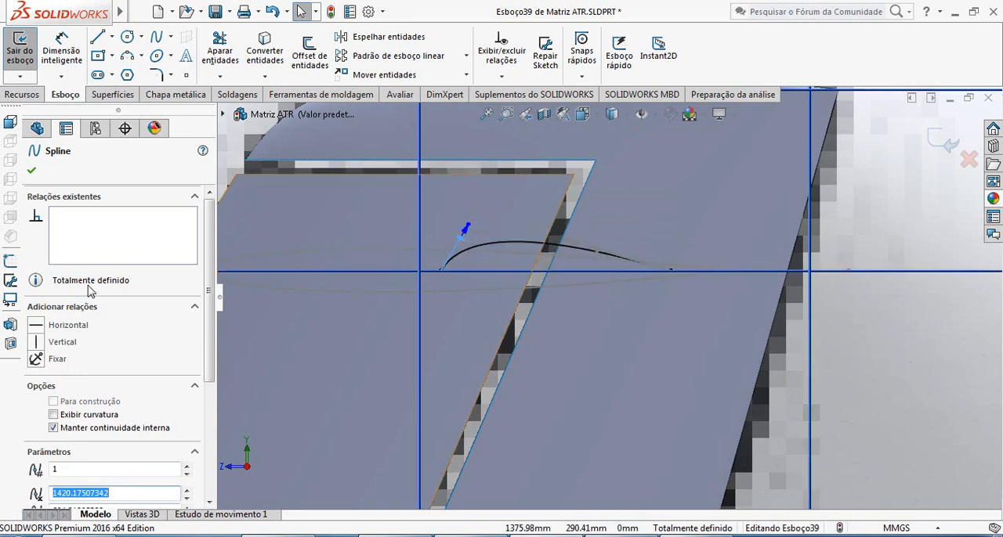
click(69, 342)
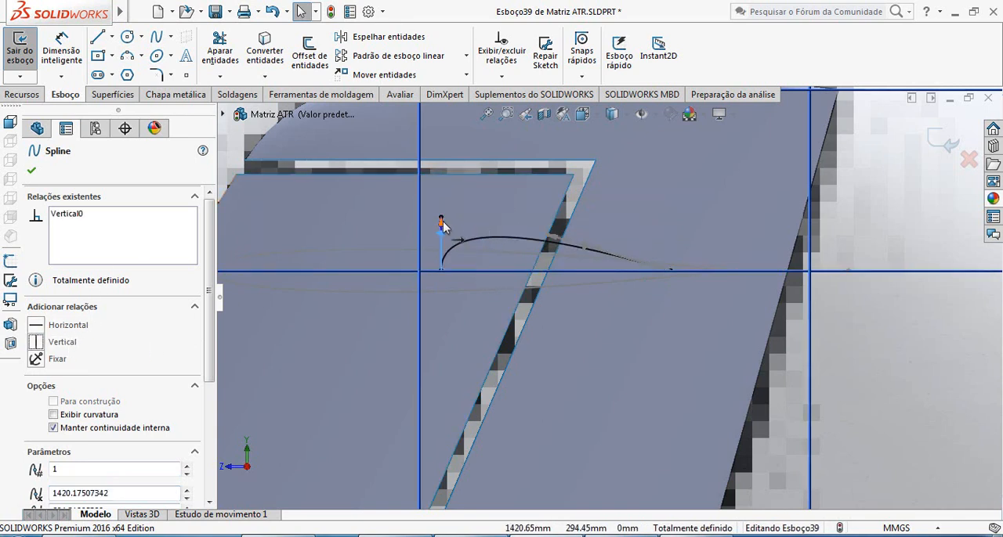
Shorten the vertical leading-edge handle and adjust the trailing-edge handle to shape a thin upper airfoil curve.
drag(443, 230, 444, 252)
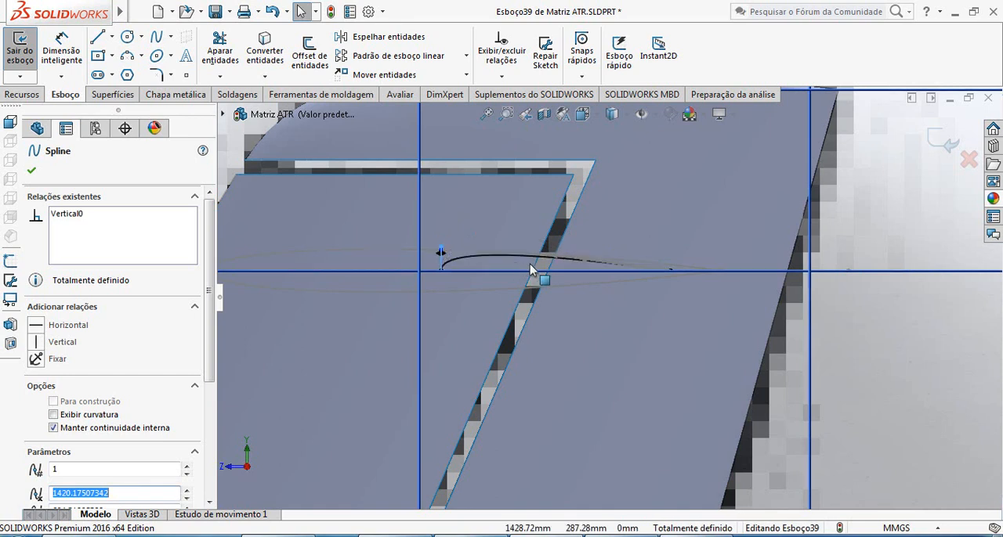
drag(553, 255, 632, 266)
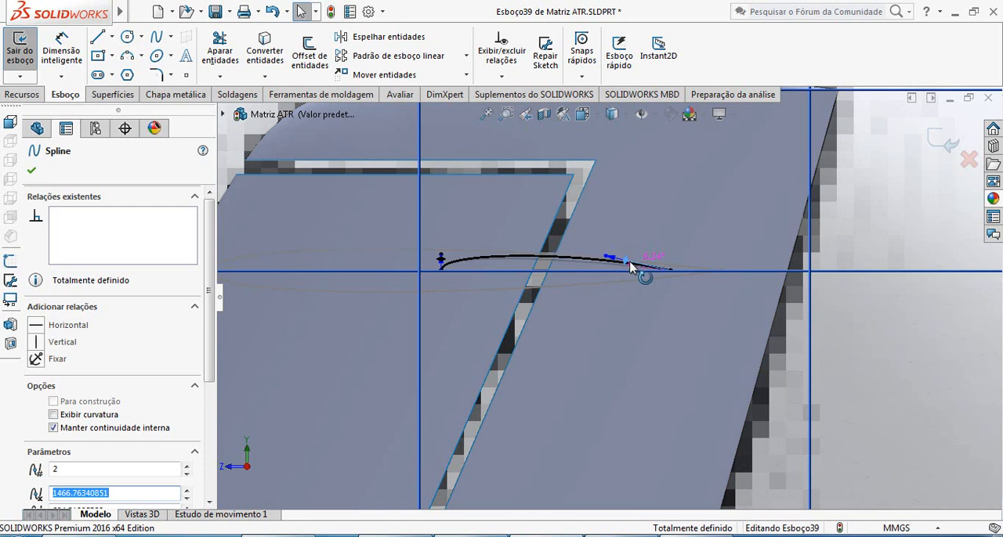
drag(622, 268, 623, 269)
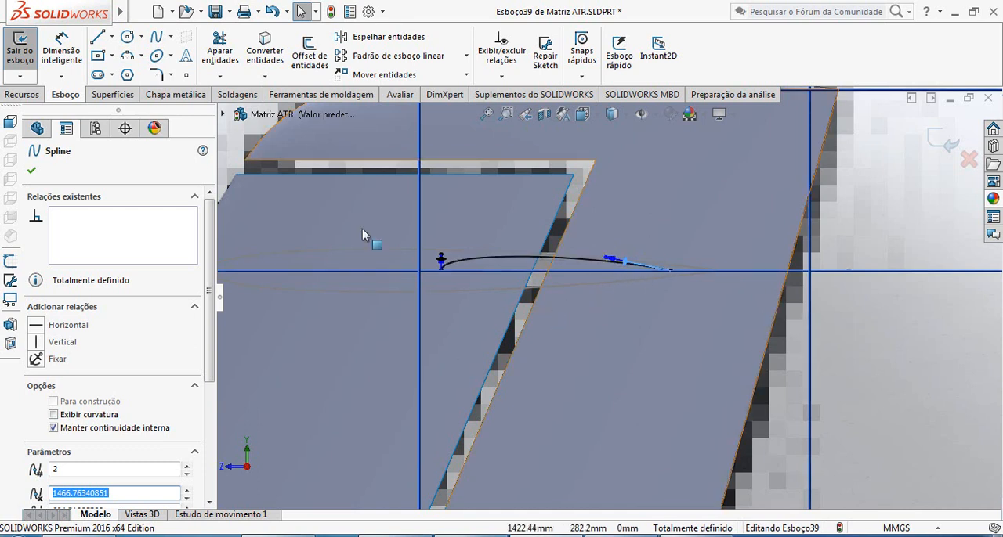
Draw a horizontal centerline along the tip airfoil's chord, extending past both ends of the spline.
click(112, 36)
click(129, 72)
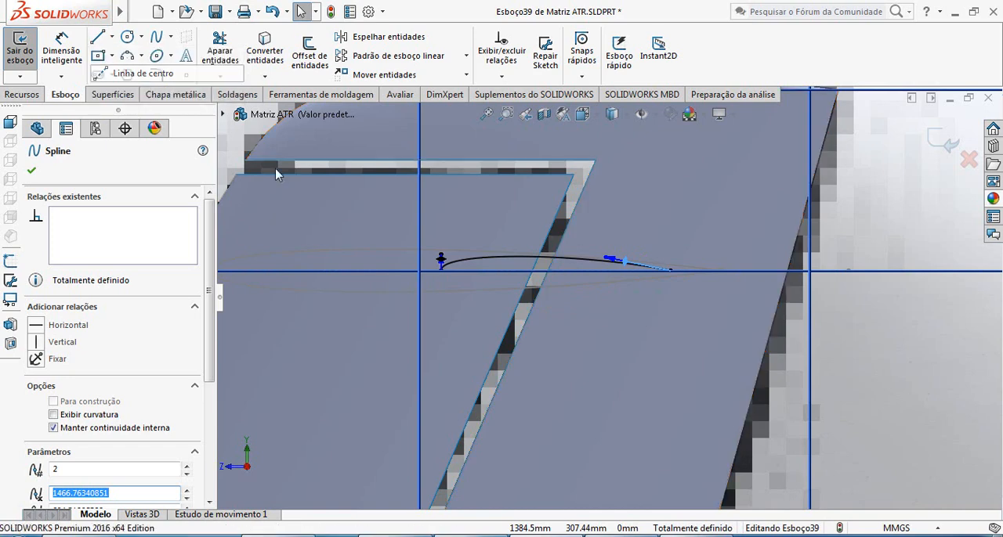
click(398, 270)
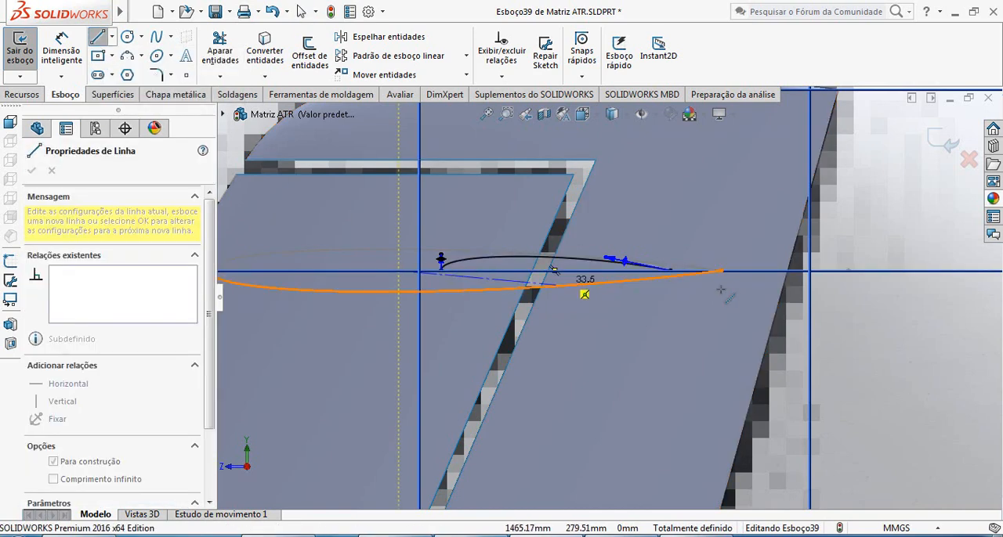
click(744, 270)
key(Escape)
key(Escape)
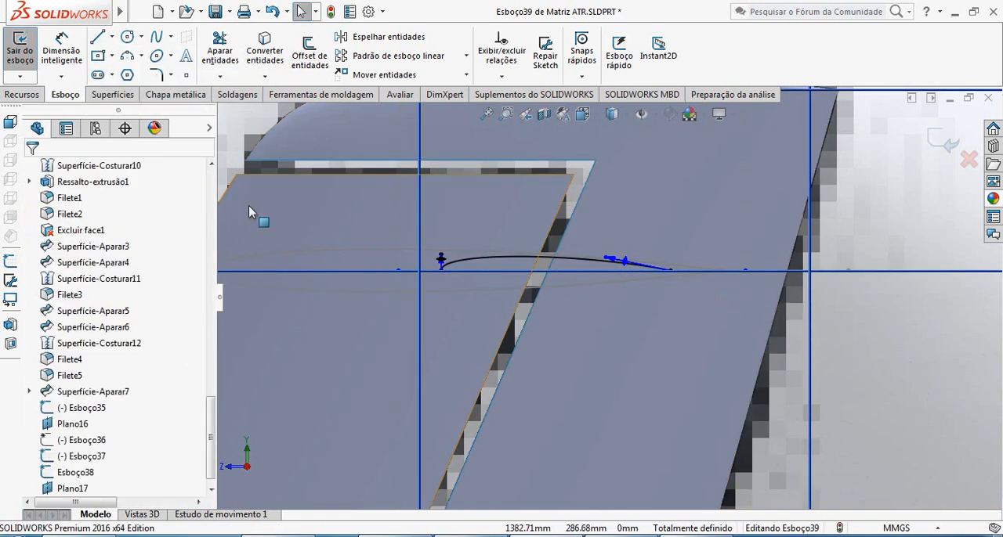
Mirror the tip airfoil spline about the horizontal centerline with Copiar enabled to close the lower half of the section.
click(384, 36)
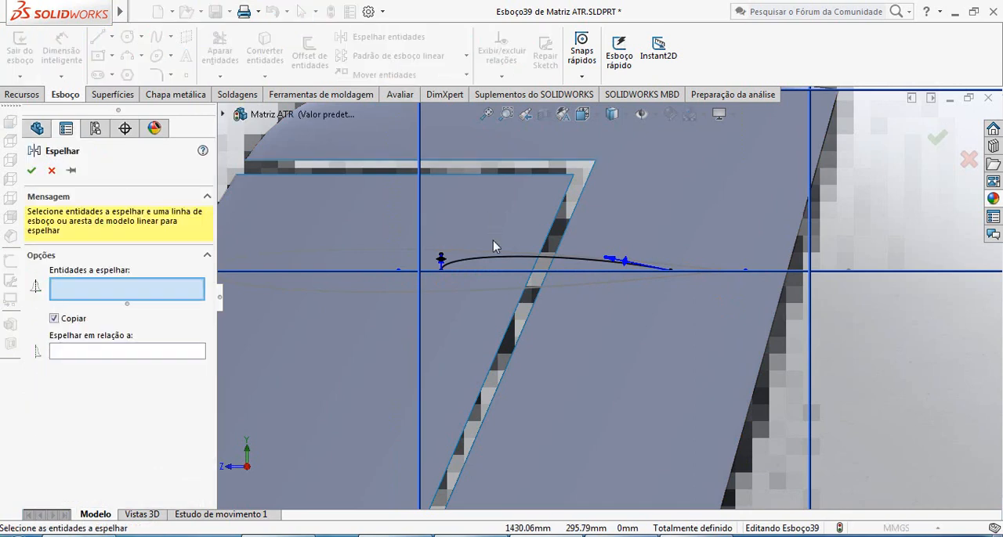
click(492, 263)
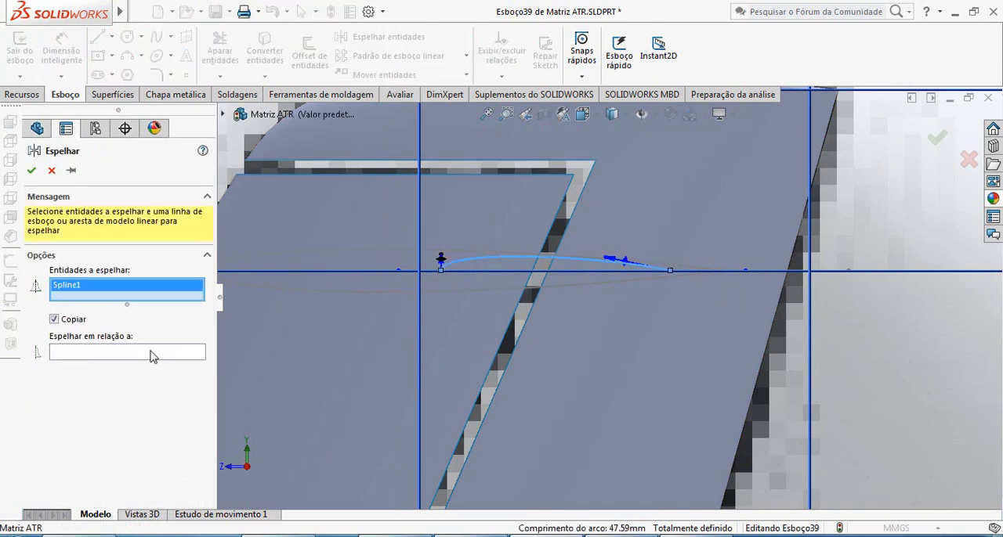
click(153, 354)
click(521, 273)
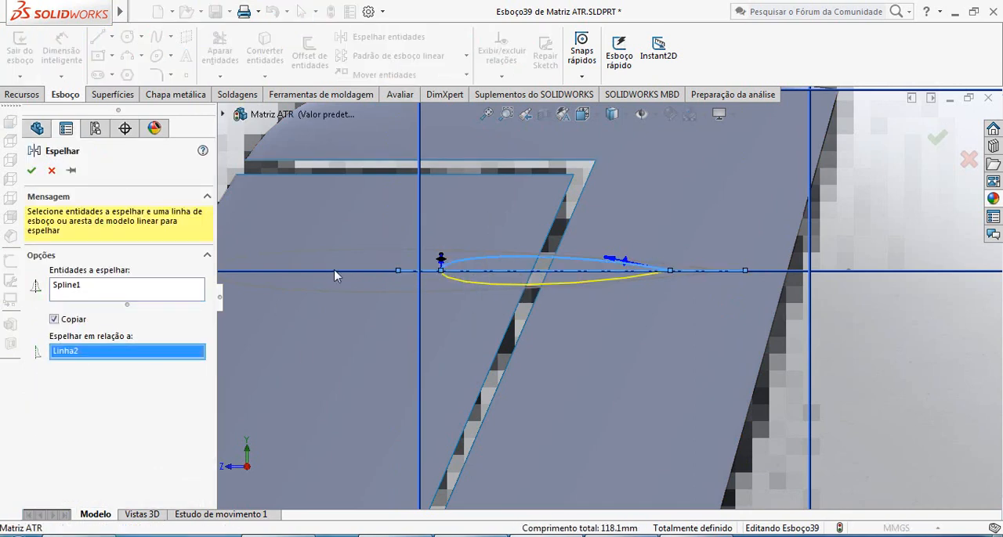
click(31, 171)
scroll(556, 302, up, 3)
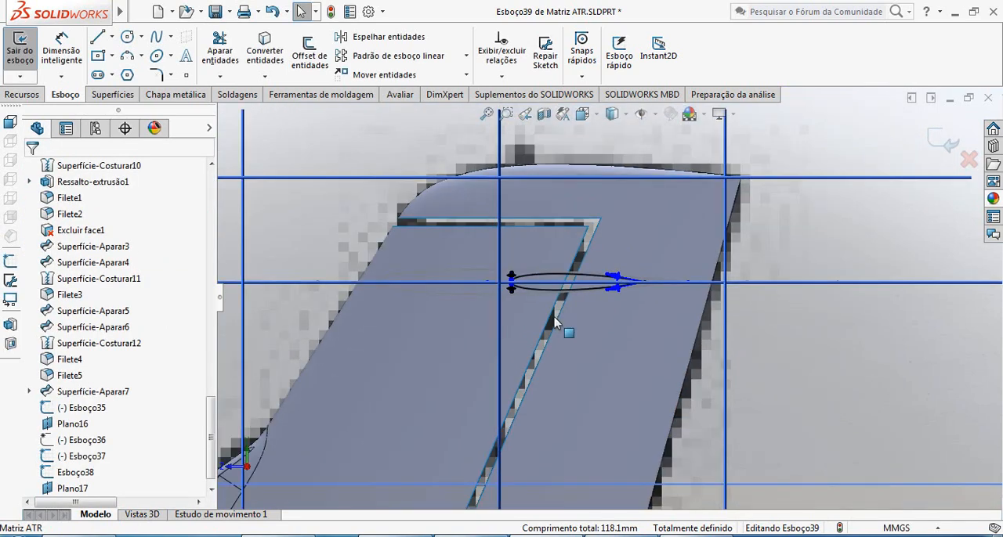
Finish the tip airfoil sketch, keeping the closed mirrored section.
scroll(548, 299, down, 4)
scroll(549, 300, up, 2)
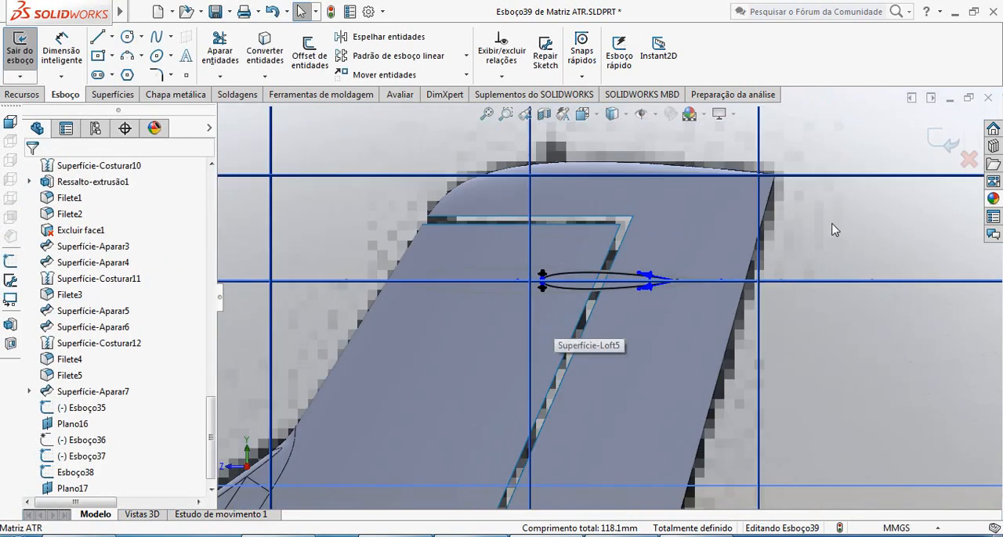
click(958, 150)
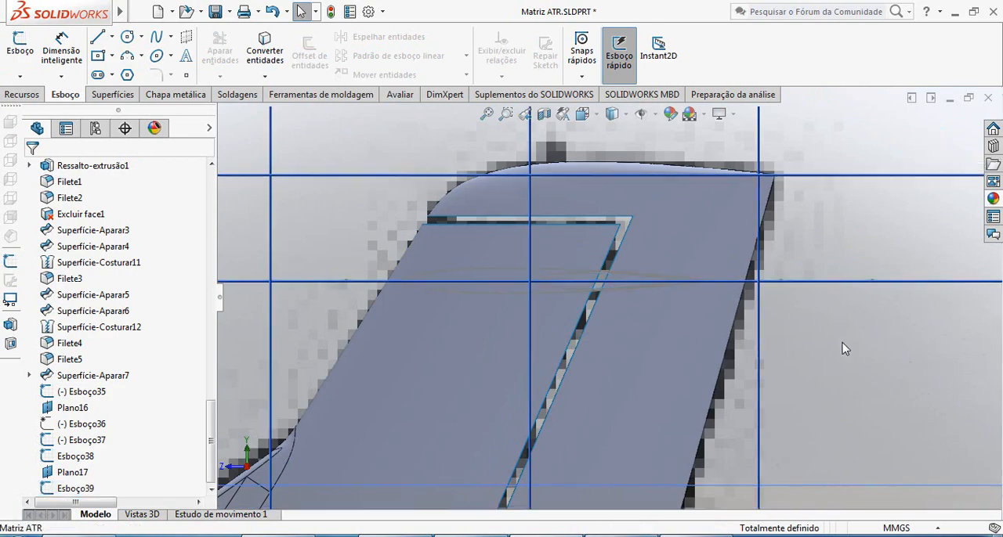
Edit the stabilizer outline sketch Esboço37, convert its straight tip chord line to construction geometry, and close the sketch.
mouse_move(841, 347)
middle_down()
mouse_move(711, 342)
mouse_move(638, 321)
mouse_move(644, 329)
middle_up()
scroll(644, 329, up, 3)
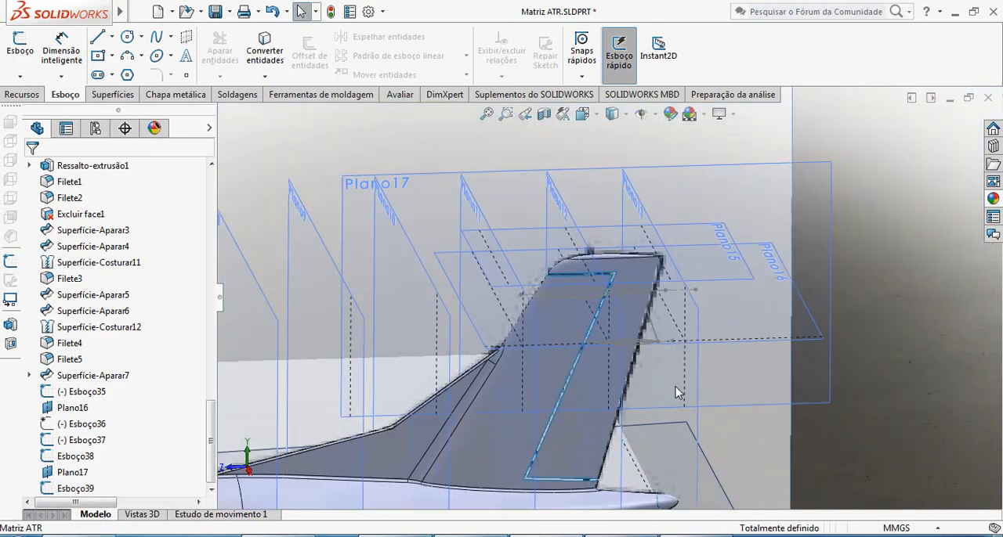
scroll(651, 337, down, 5)
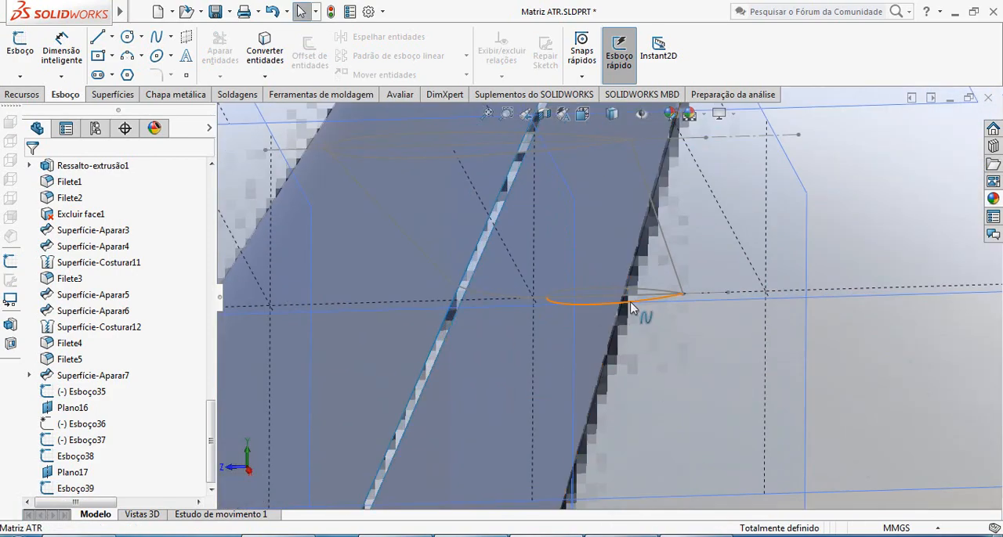
middle_drag(658, 302, 605, 329)
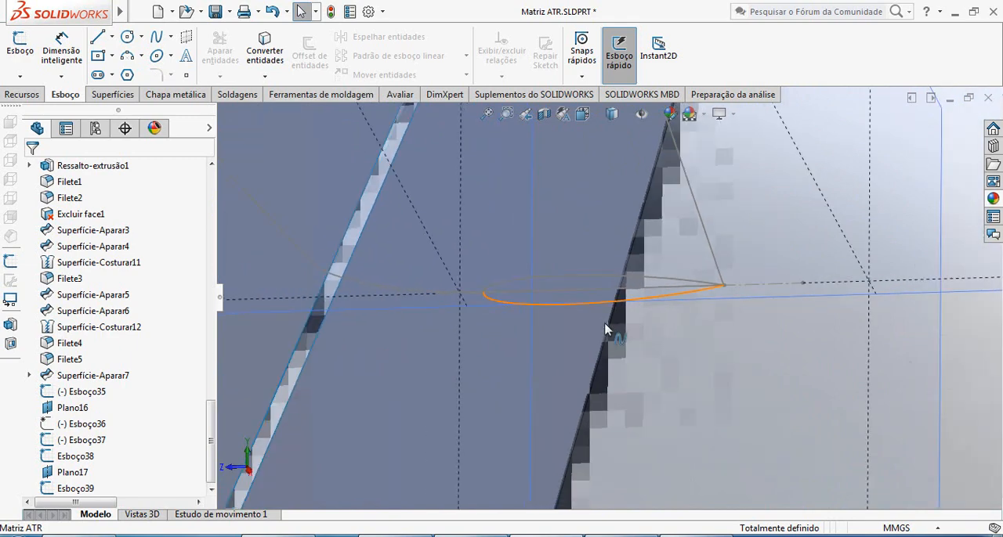
click(713, 255)
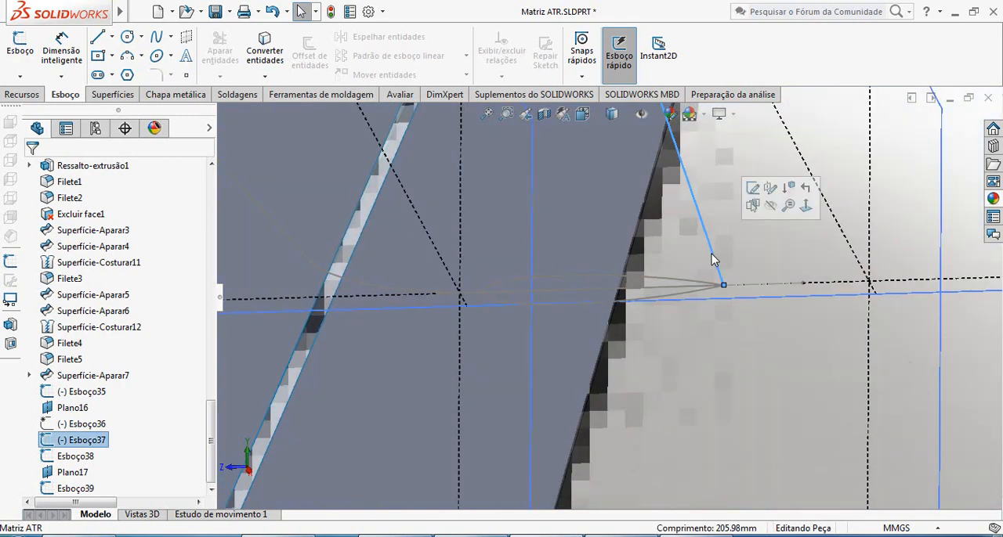
click(751, 190)
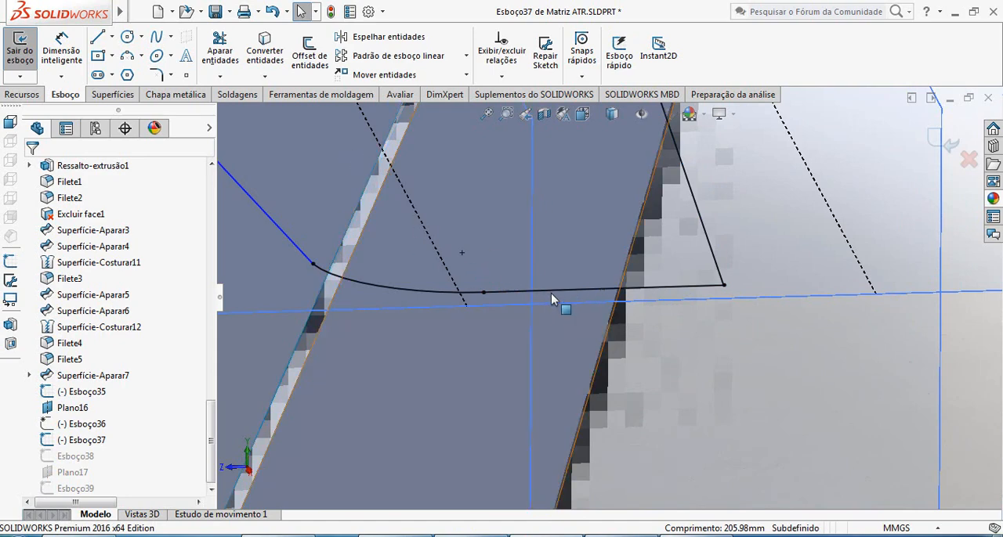
click(551, 291)
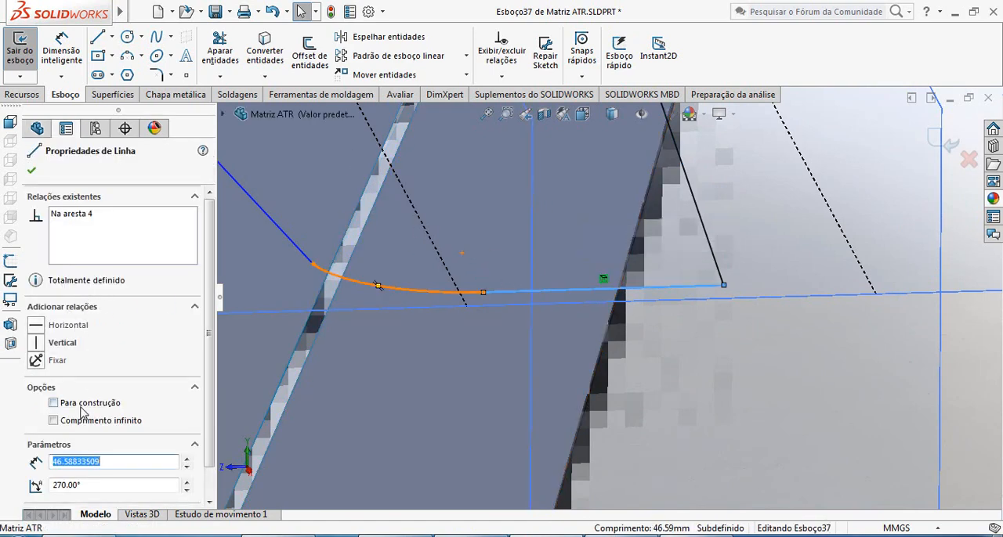
click(53, 403)
click(30, 173)
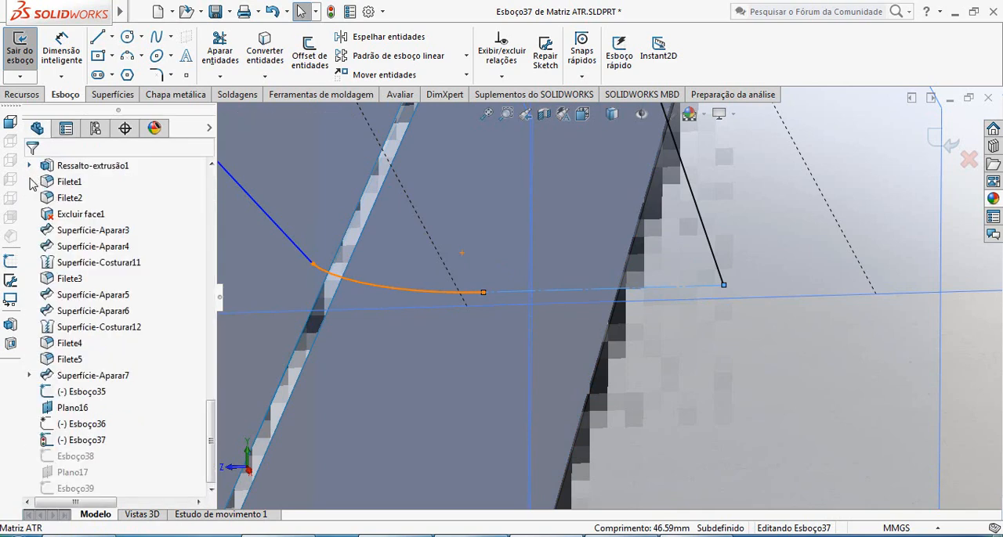
scroll(626, 338, up, 5)
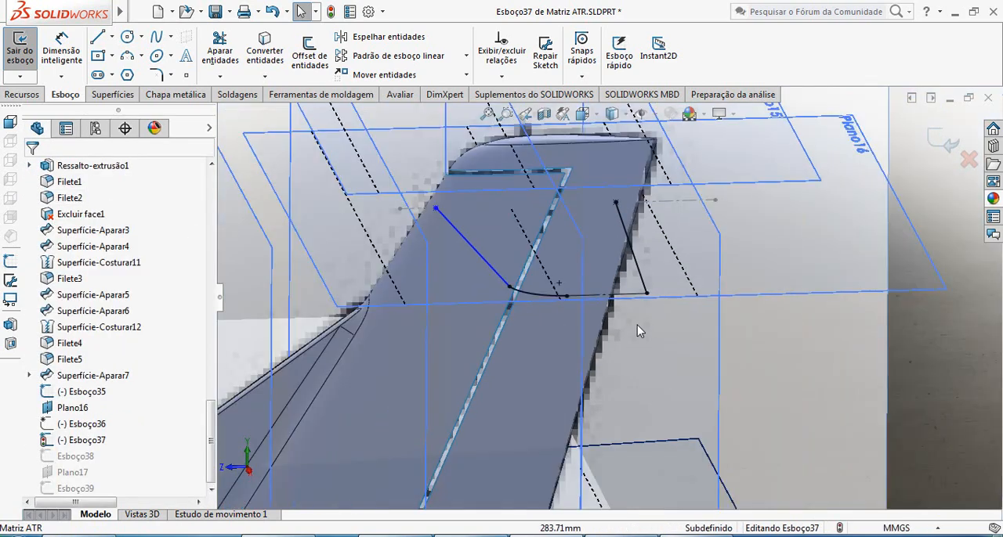
click(951, 141)
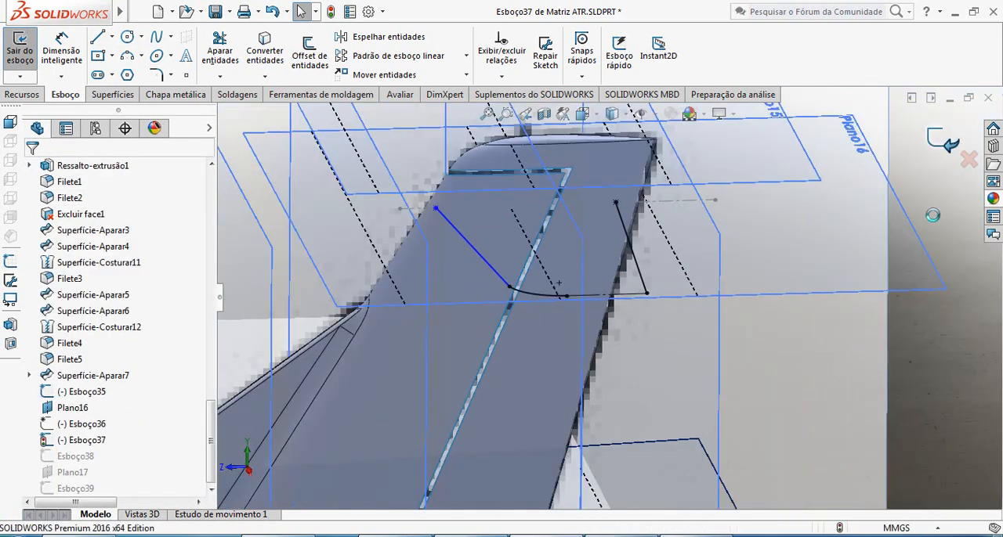
Start a surface loft with the root airfoil Esboço38 and the tip airfoil Esboço39 as profiles.
scroll(525, 227, down, 3)
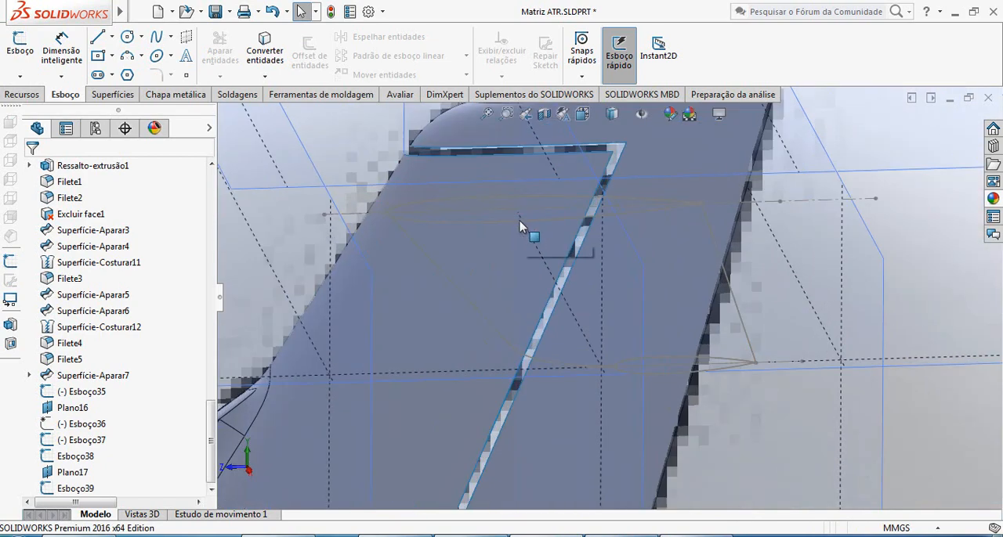
click(116, 95)
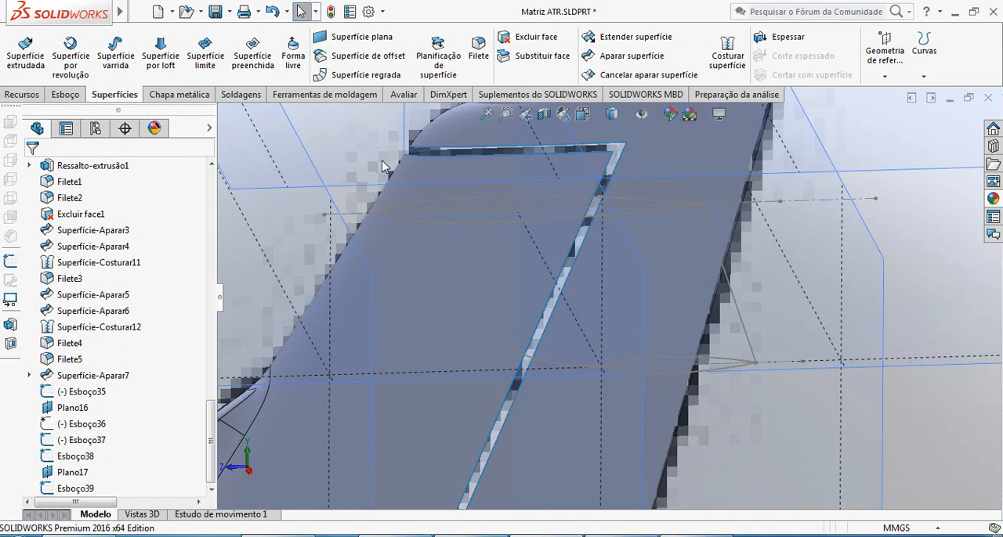
click(160, 55)
scroll(509, 253, down, 2)
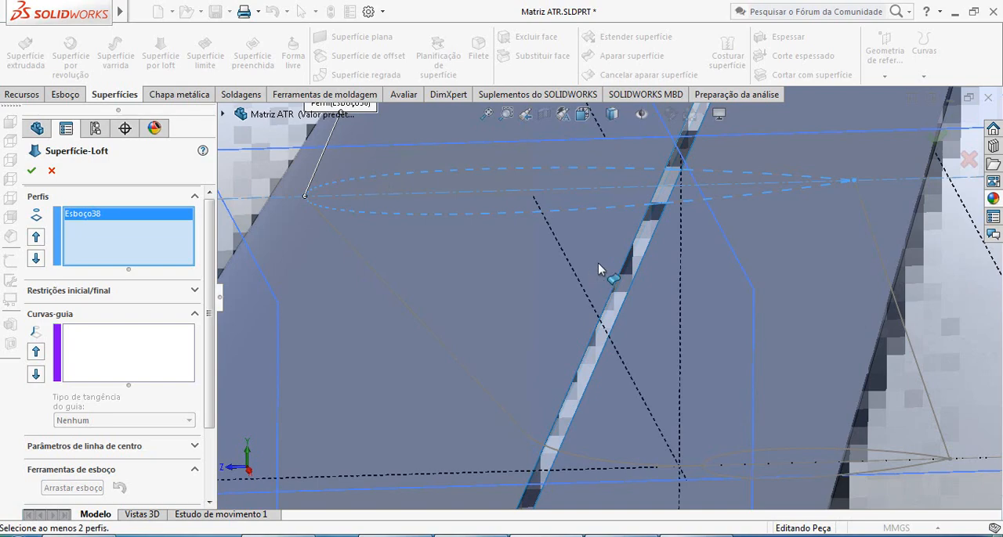
scroll(597, 263, up, 4)
scroll(688, 364, down, 5)
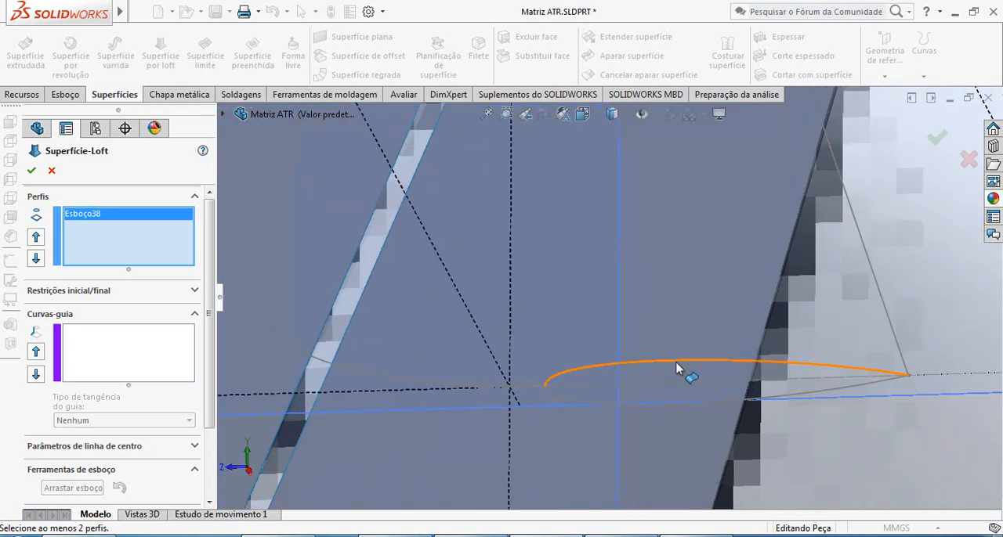
click(608, 371)
scroll(650, 358, up, 5)
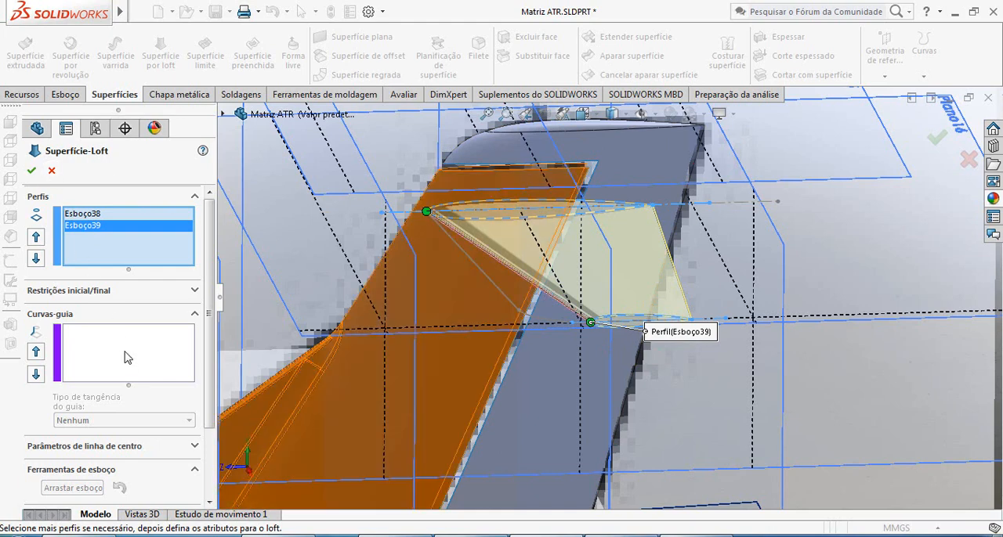
Add the outline's leading-edge line and tip arc as an open-loop guide curve of the loft.
click(128, 356)
click(503, 299)
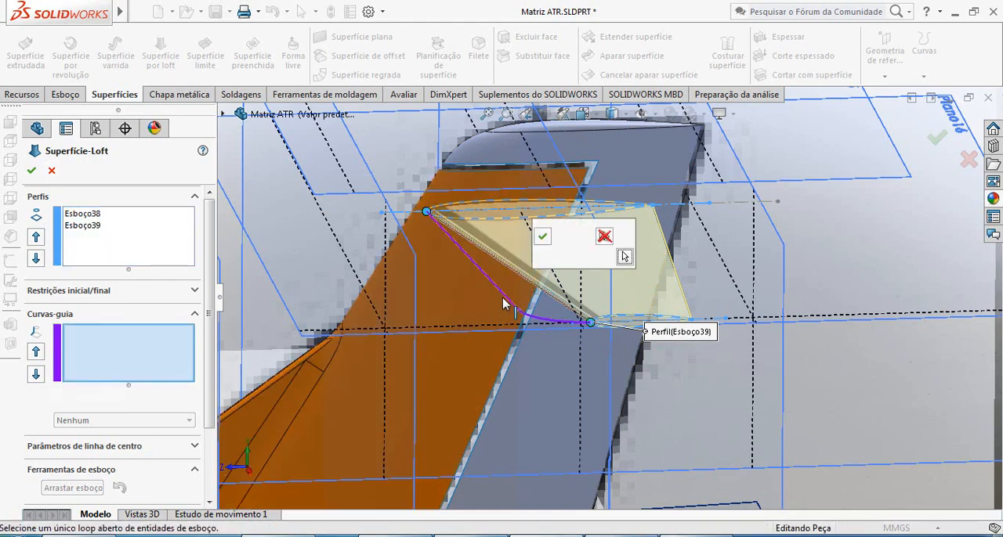
click(541, 235)
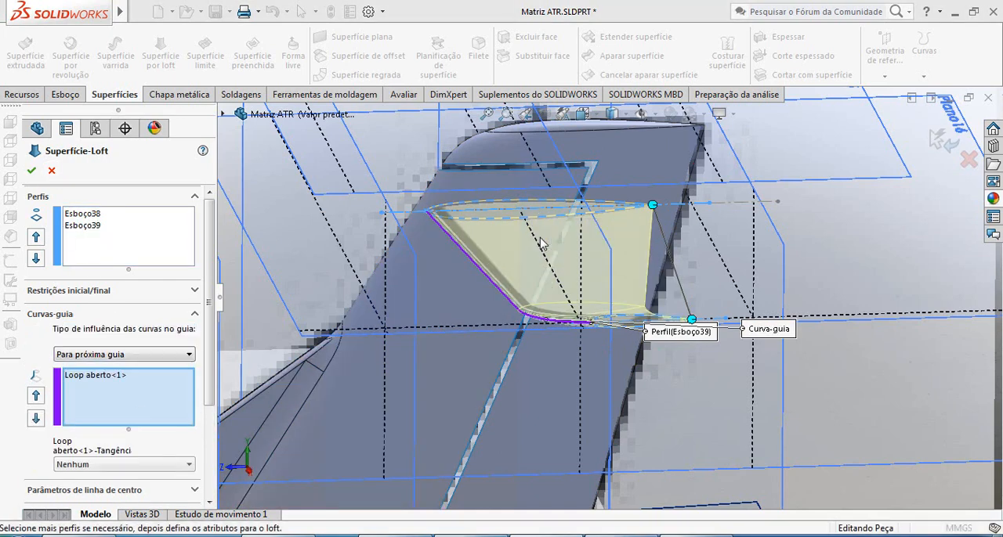
Add the outline's trailing-edge line as the second open-loop guide curve and create the stabilizer loft surface.
scroll(680, 343, down, 5)
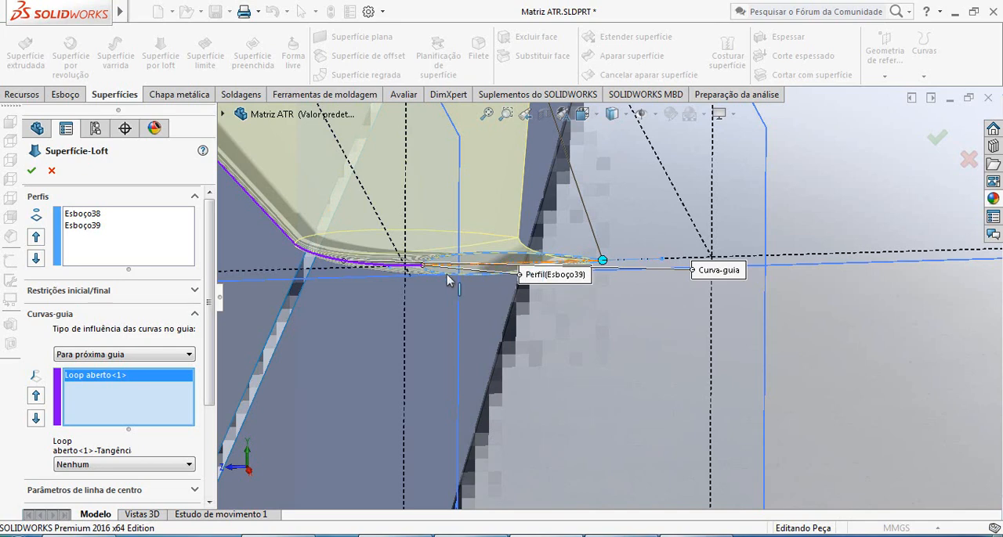
scroll(444, 279, up, 3)
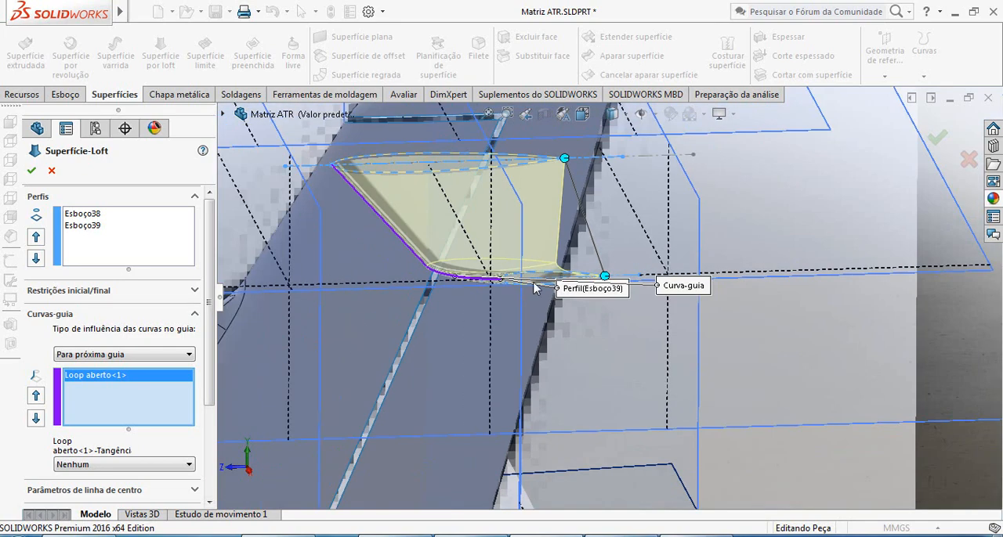
click(593, 243)
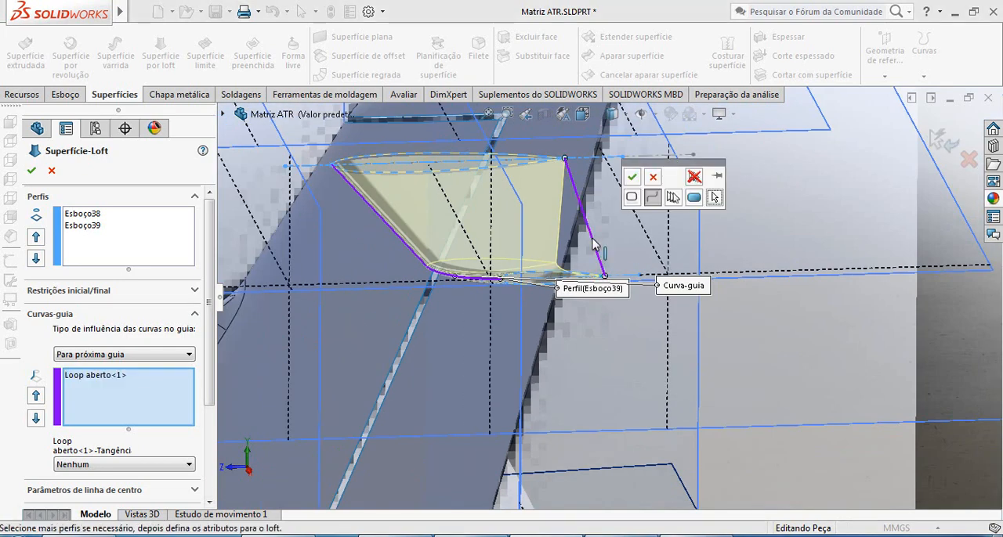
click(633, 179)
middle_drag(572, 261, 565, 295)
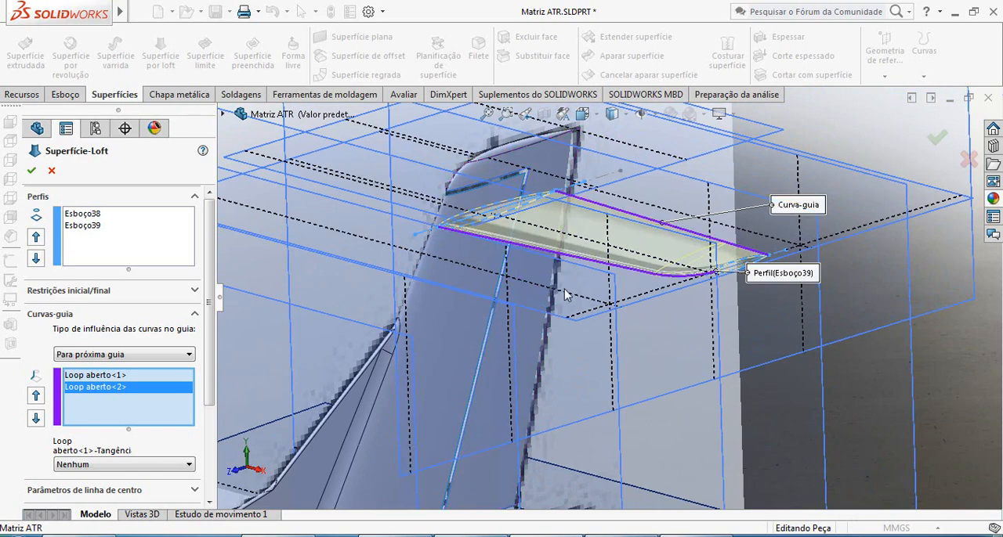
click(31, 173)
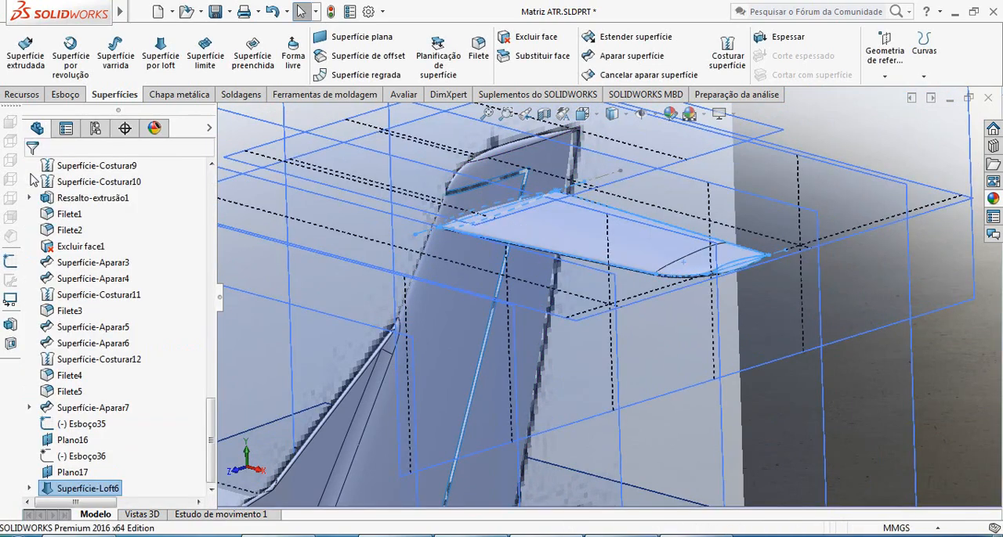
Cap the stabilizer's open tip with a filled surface bounded by its upper and lower airfoil edges, using Contato for both.
scroll(739, 275, down, 3)
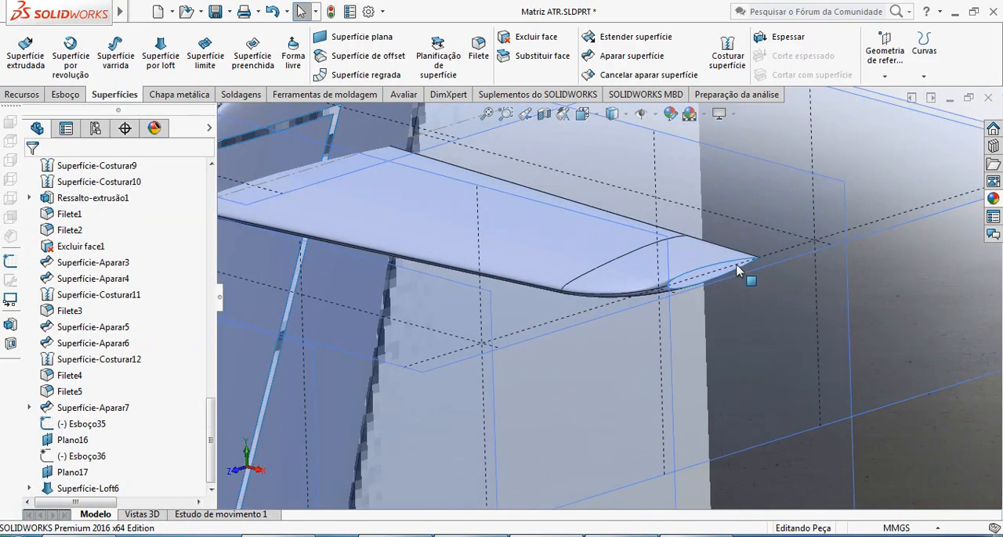
scroll(663, 290, down, 3)
middle_drag(661, 292, 701, 307)
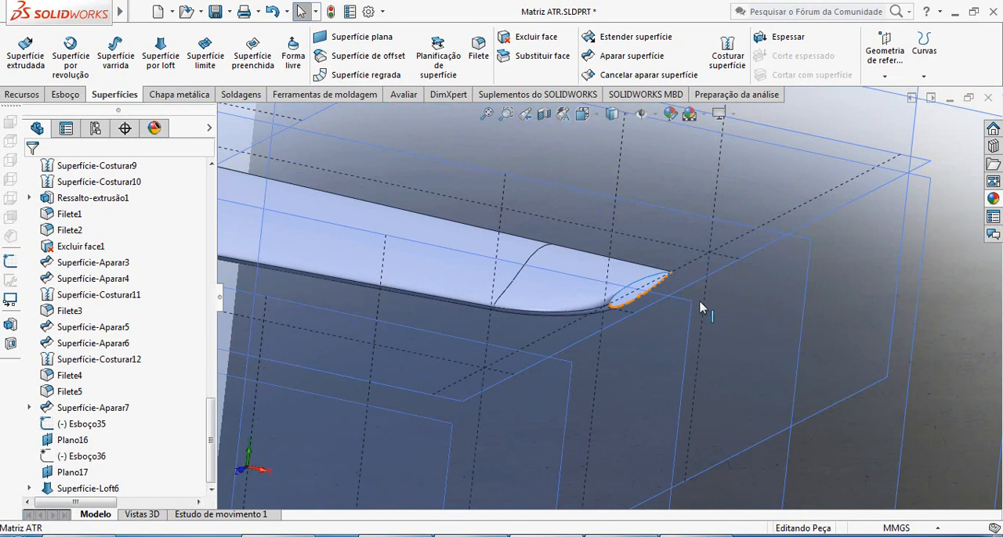
click(255, 61)
scroll(618, 259, down, 3)
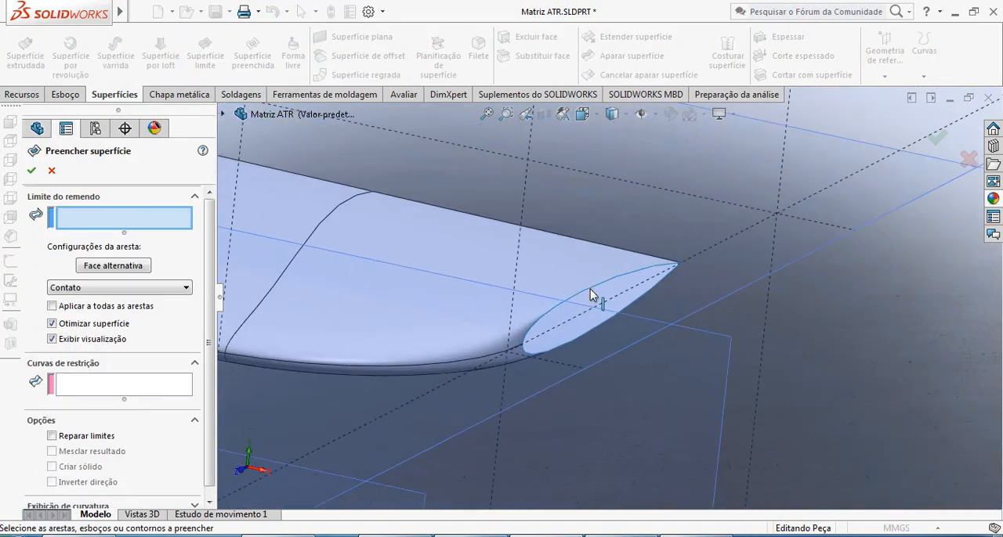
click(593, 291)
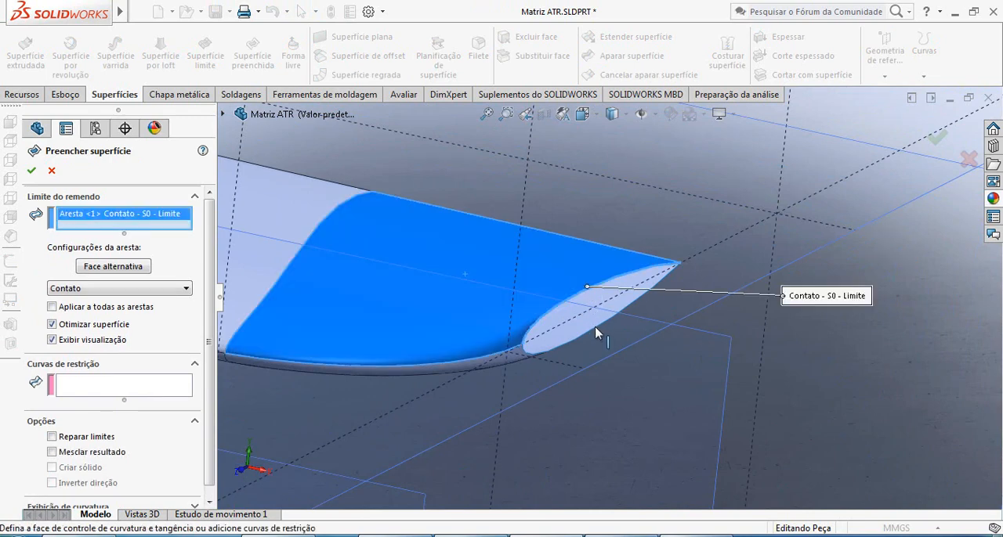
click(594, 334)
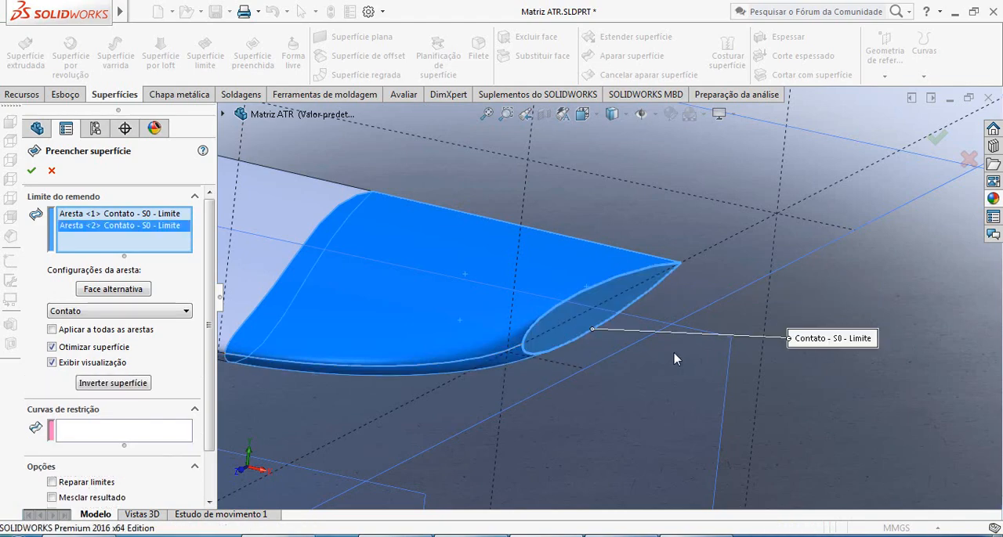
middle_drag(875, 363, 644, 318)
scroll(608, 299, down, 2)
scroll(605, 322, down, 2)
scroll(628, 336, up, 2)
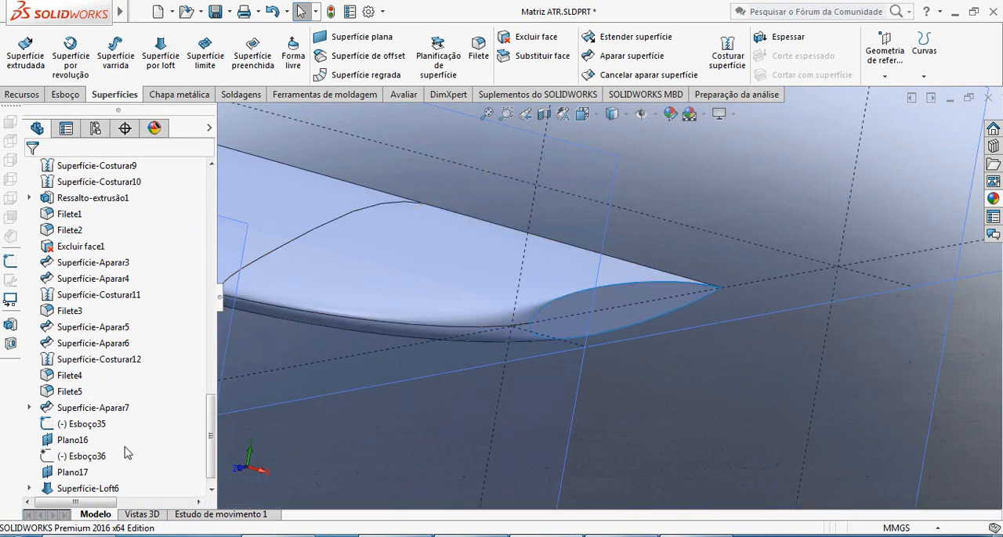
Reopen the tip's filled surface for editing and try the Curvatura condition on boundary edge Aresta <1>.
right_click(118, 494)
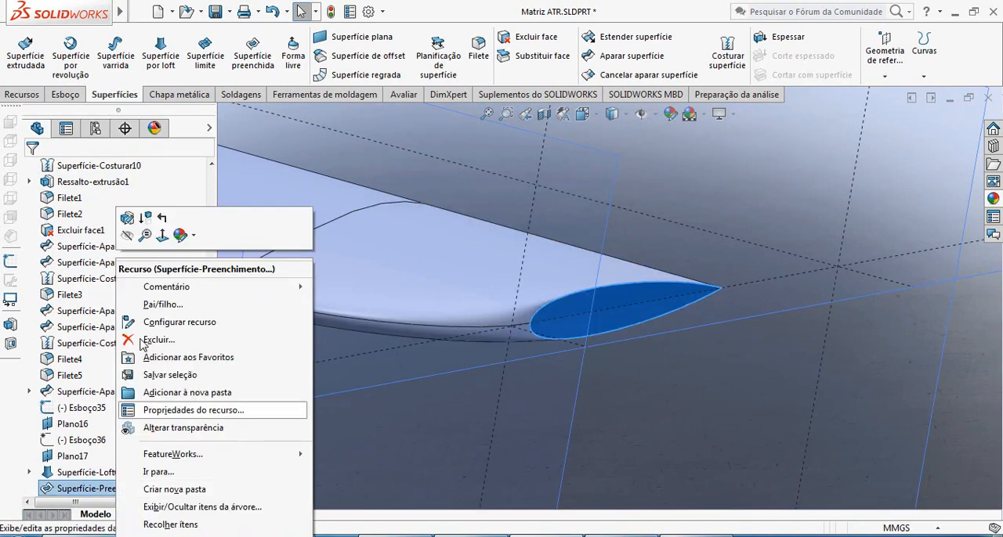
click(133, 217)
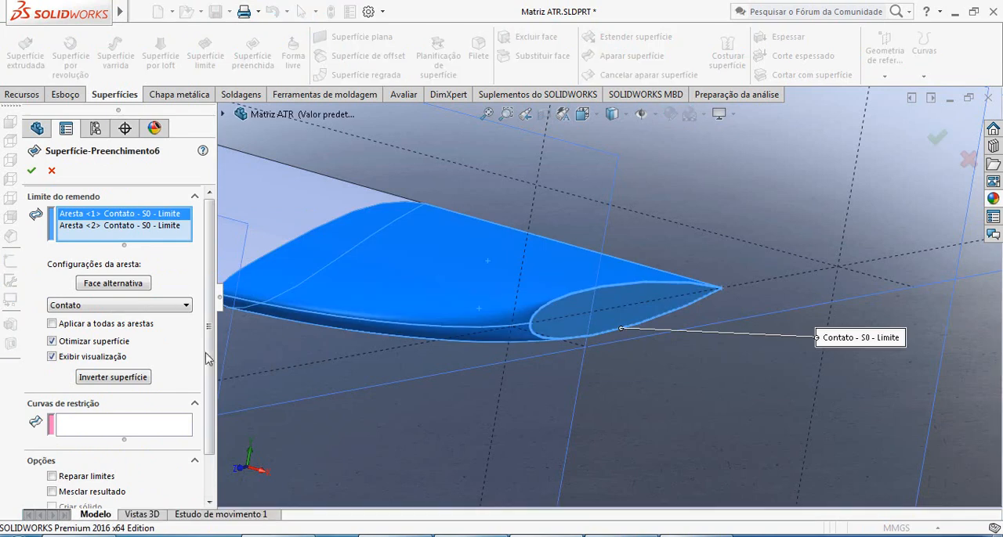
click(186, 306)
click(75, 338)
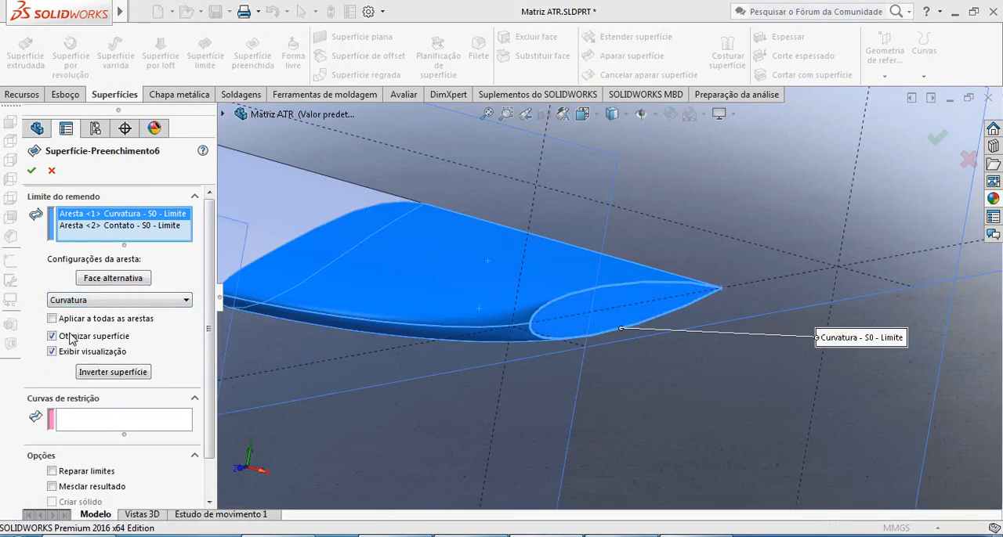
click(587, 275)
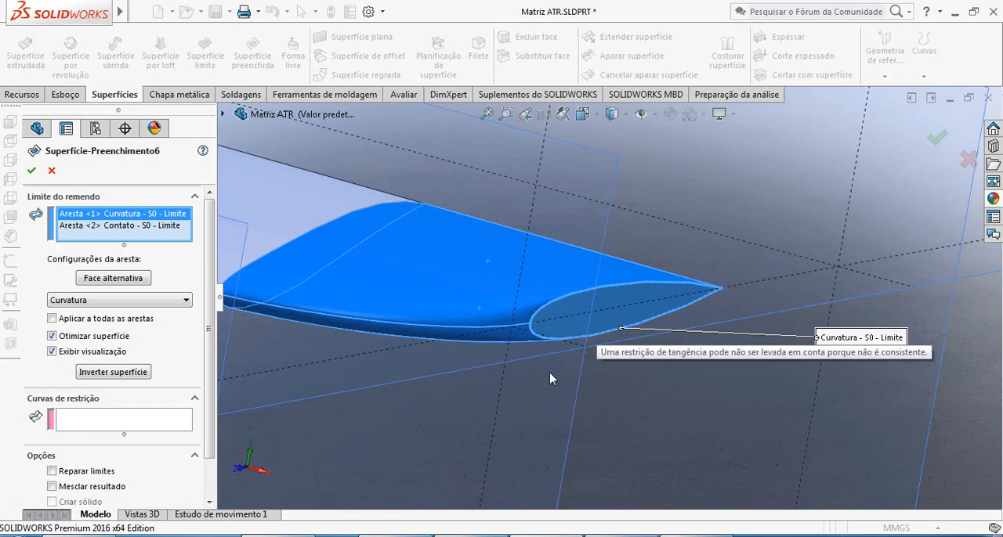
Try the Tangente condition on both boundary edges, Aresta <1> and Aresta <2>, of the stabilizer tip's filled surface.
middle_drag(562, 361, 550, 384)
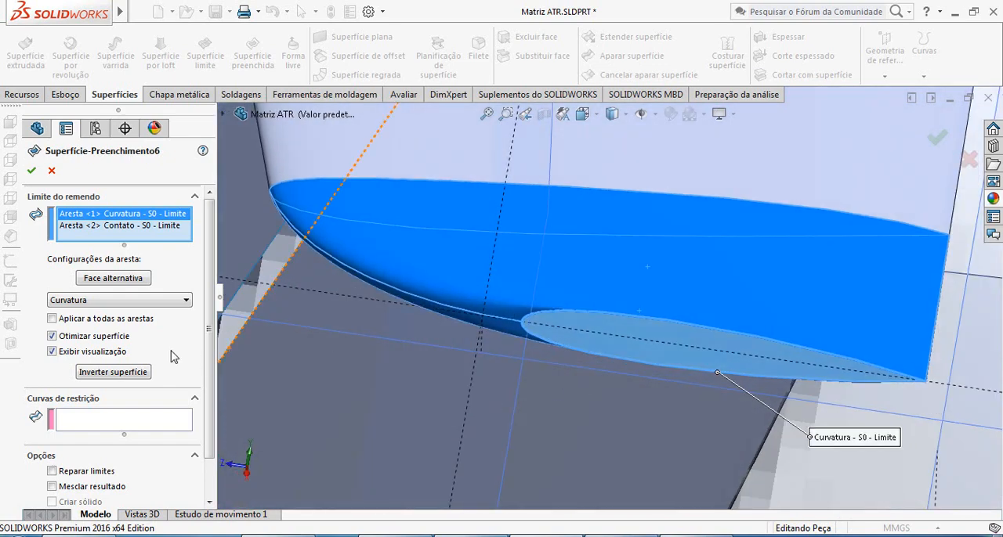
click(102, 307)
click(81, 323)
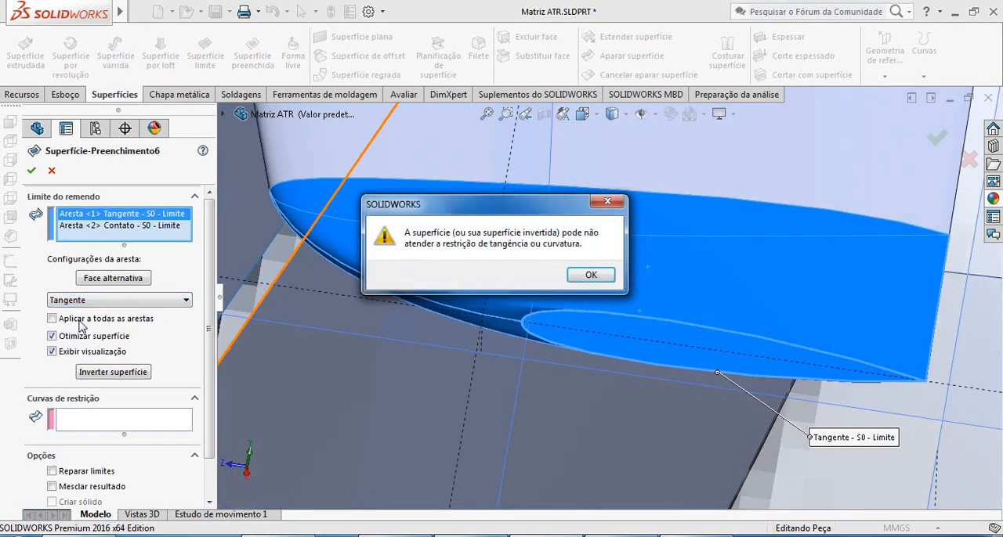
click(580, 276)
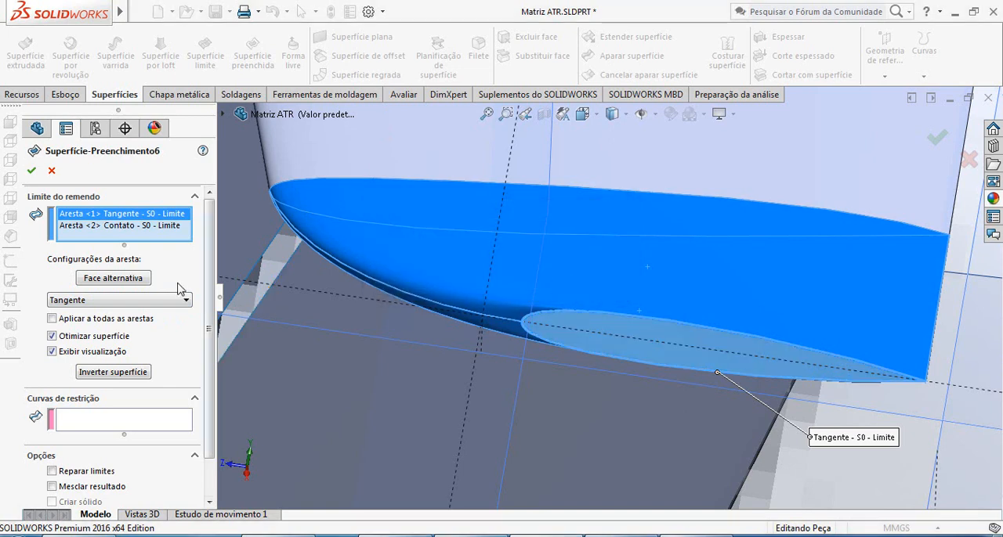
click(133, 227)
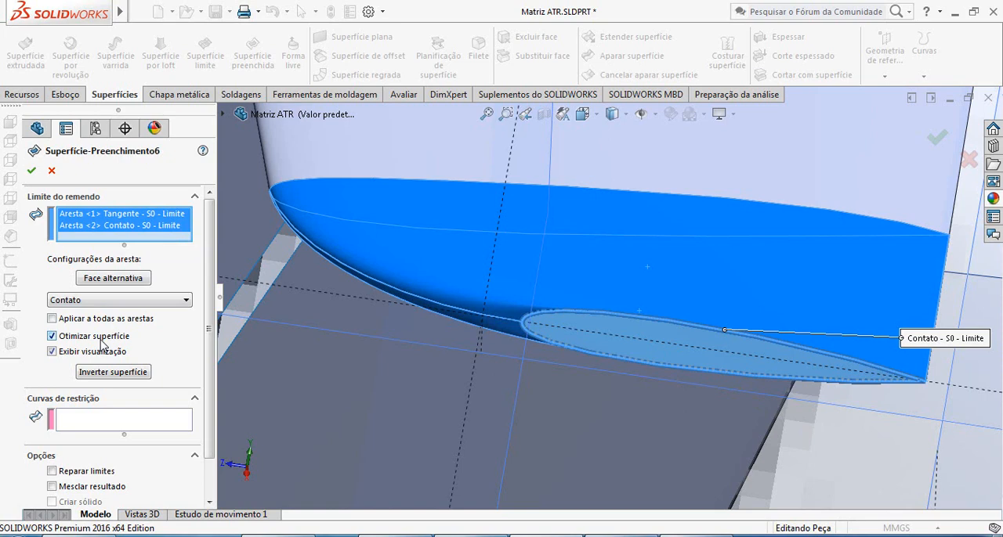
click(102, 303)
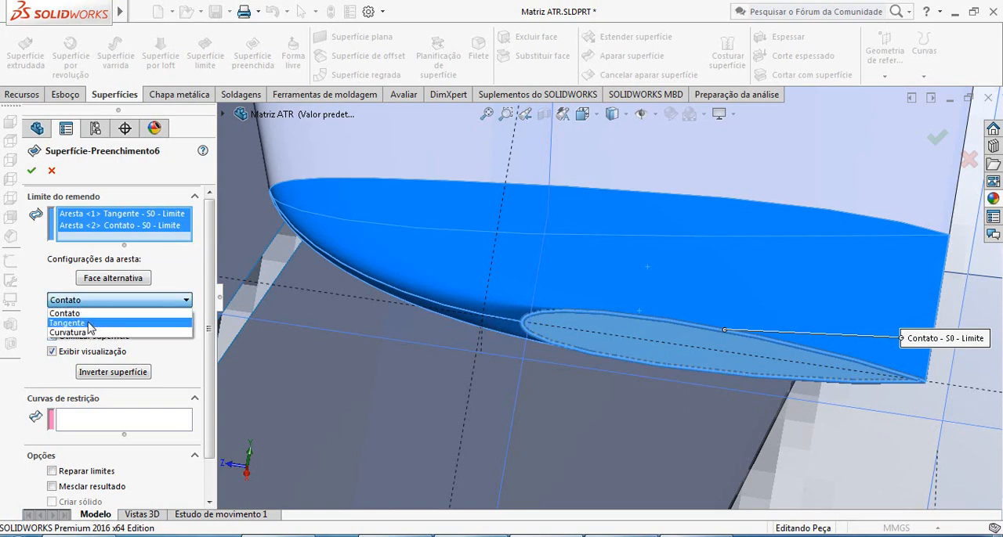
click(93, 322)
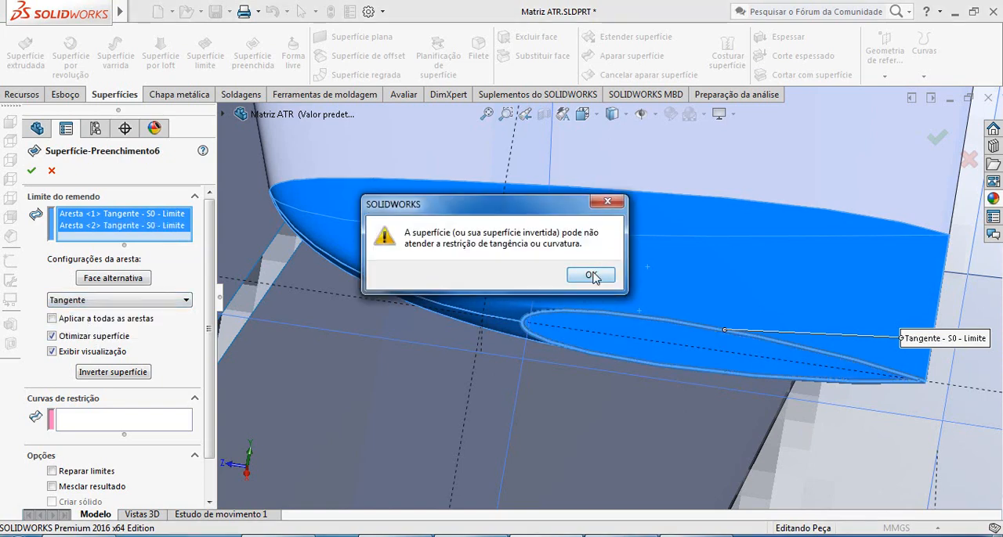
click(591, 275)
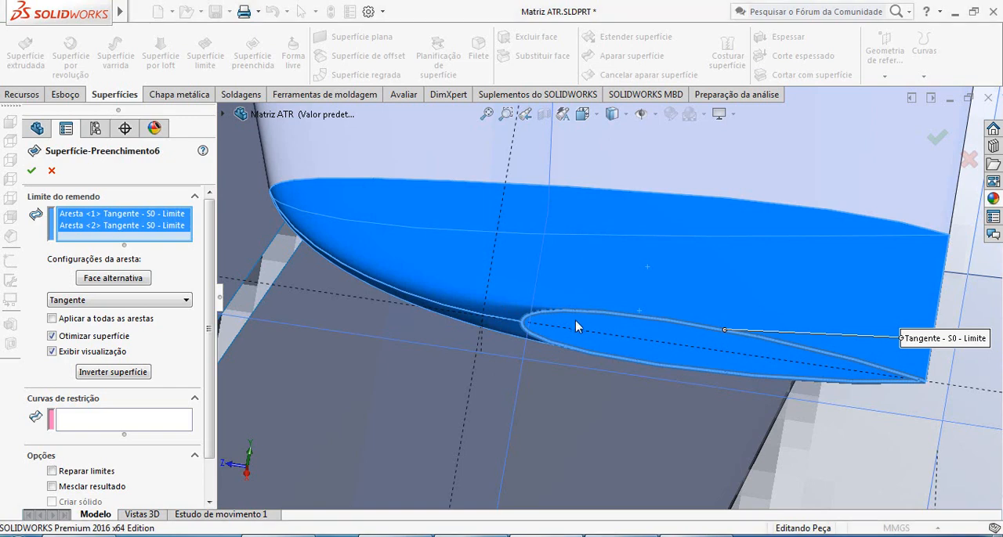
Return both boundary edges of the tip's filled surface to Contato and accept the feature.
scroll(680, 366, up, 2)
middle_drag(672, 358, 653, 365)
scroll(245, 320, up, 3)
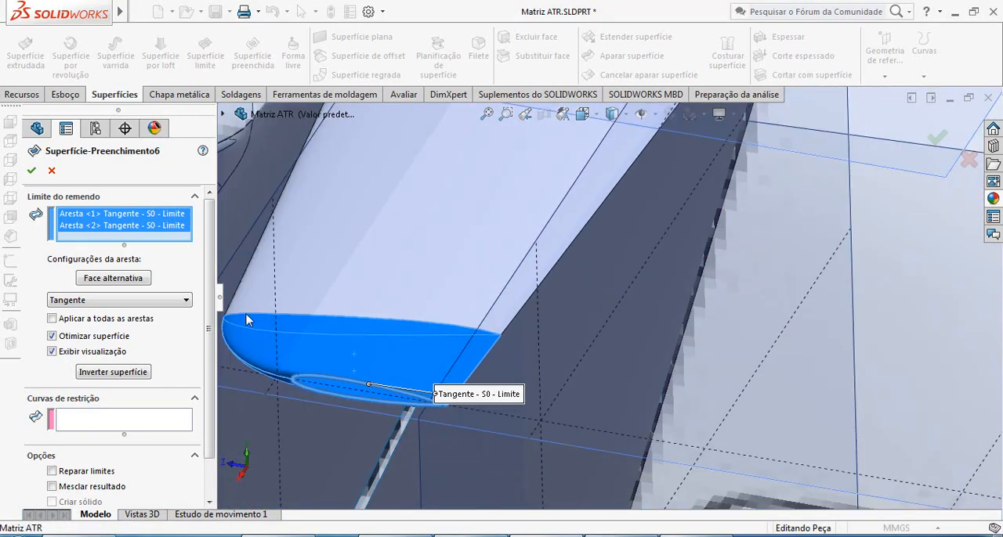
scroll(437, 390, down, 5)
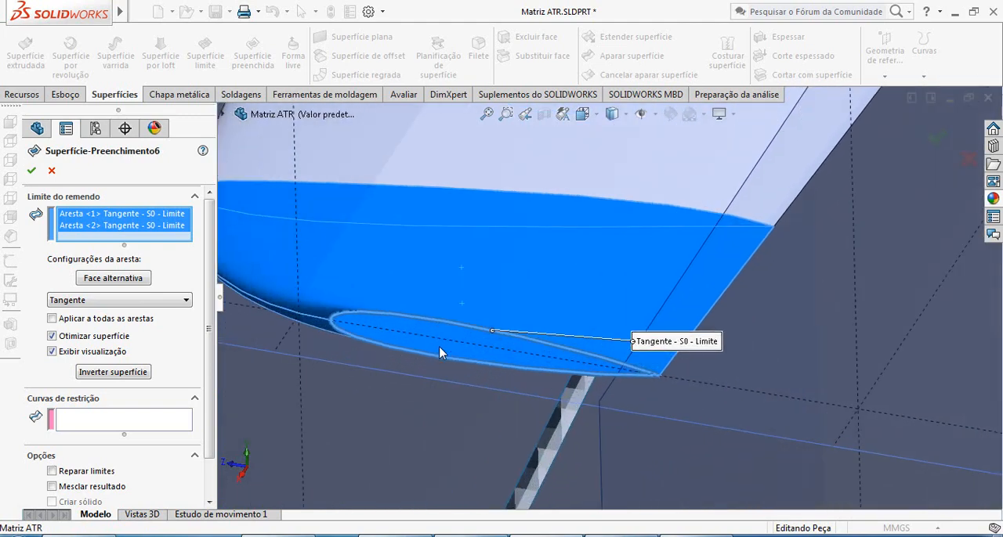
scroll(432, 331, up, 2)
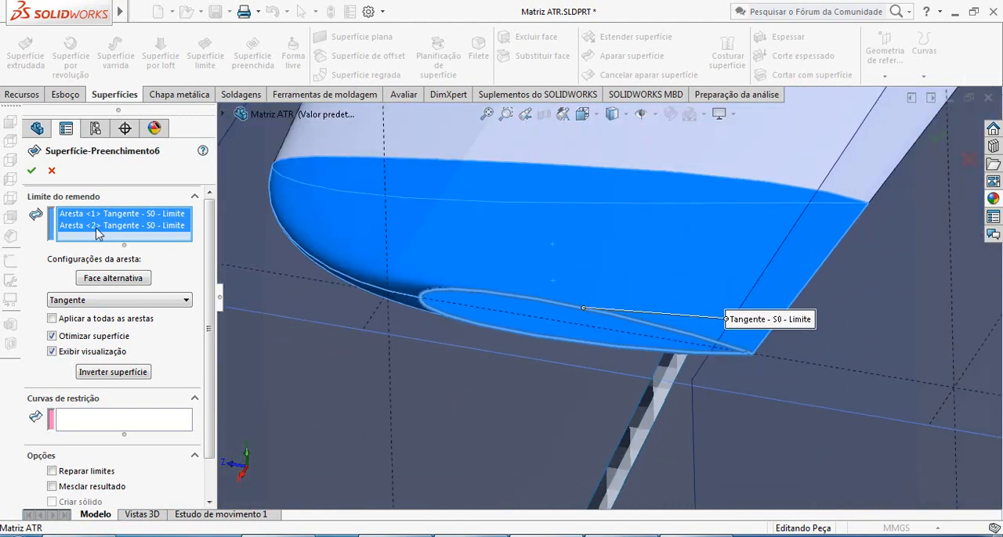
click(115, 303)
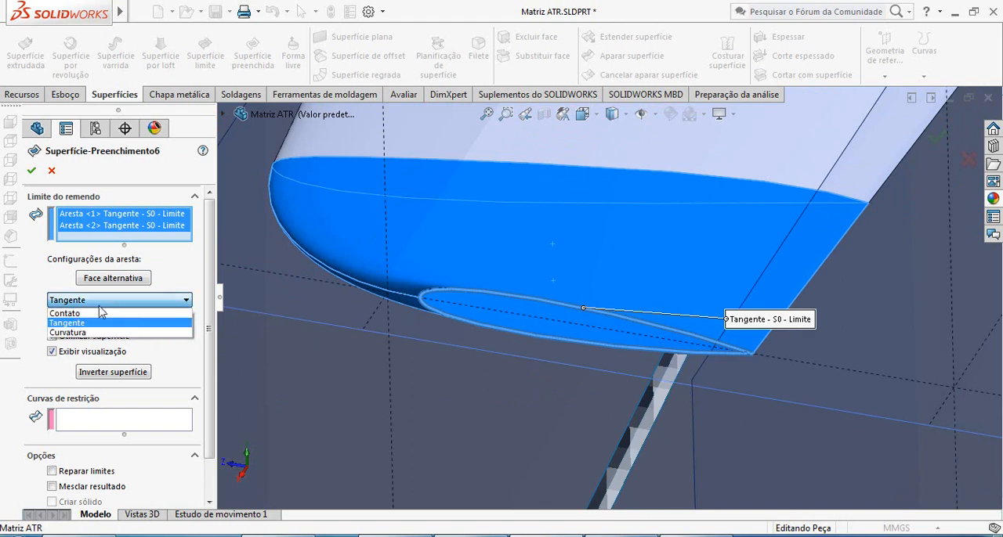
click(87, 312)
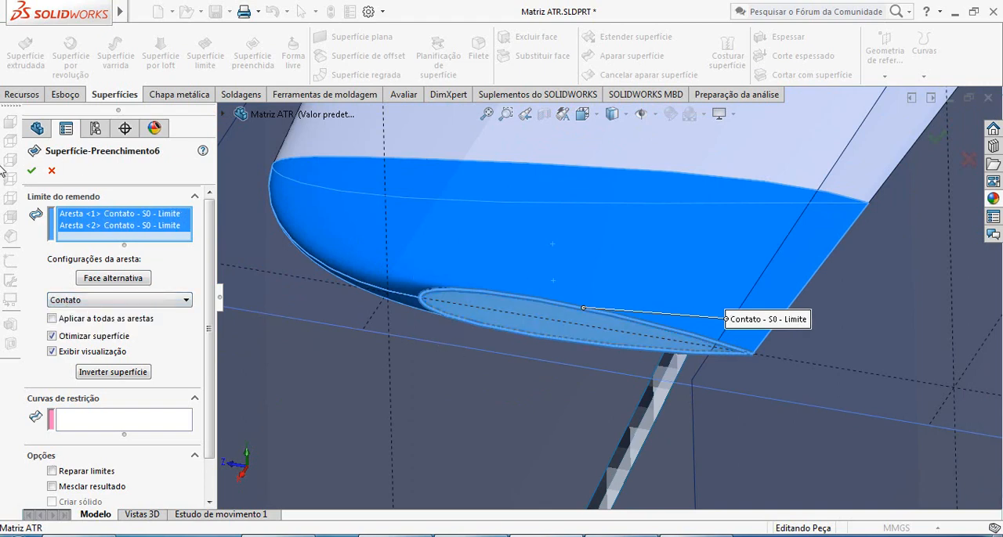
click(32, 171)
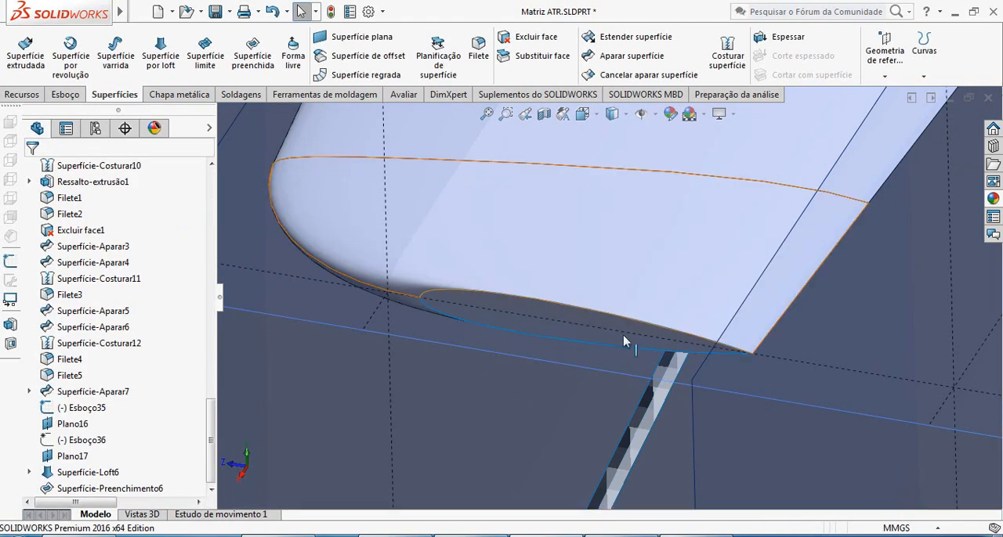
Knit the stabilizer loft surface and its filled tip cap together with Costurar superfície, leaving Criar sólido and Mesclar entidades off.
middle_drag(538, 325, 608, 321)
middle_drag(918, 242, 888, 289)
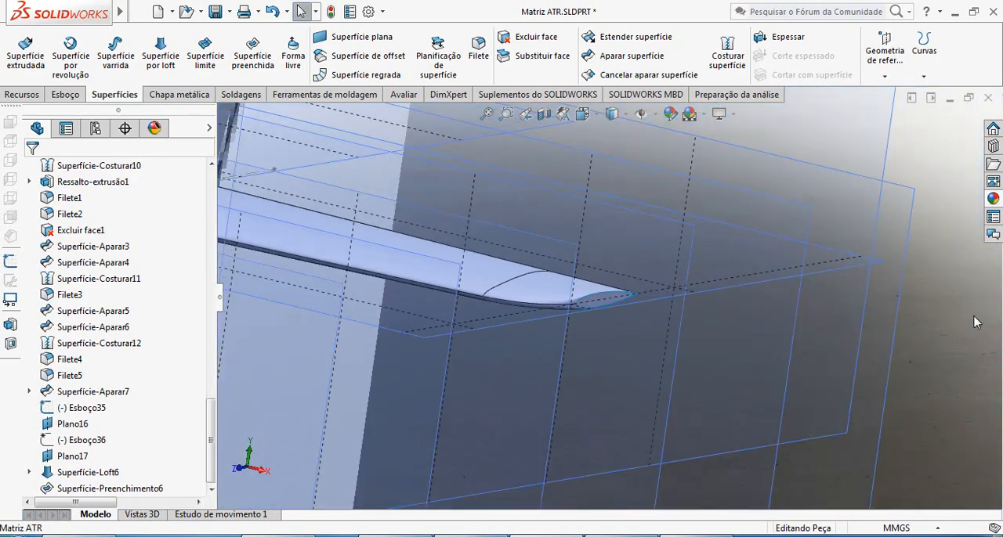
scroll(636, 314, down, 5)
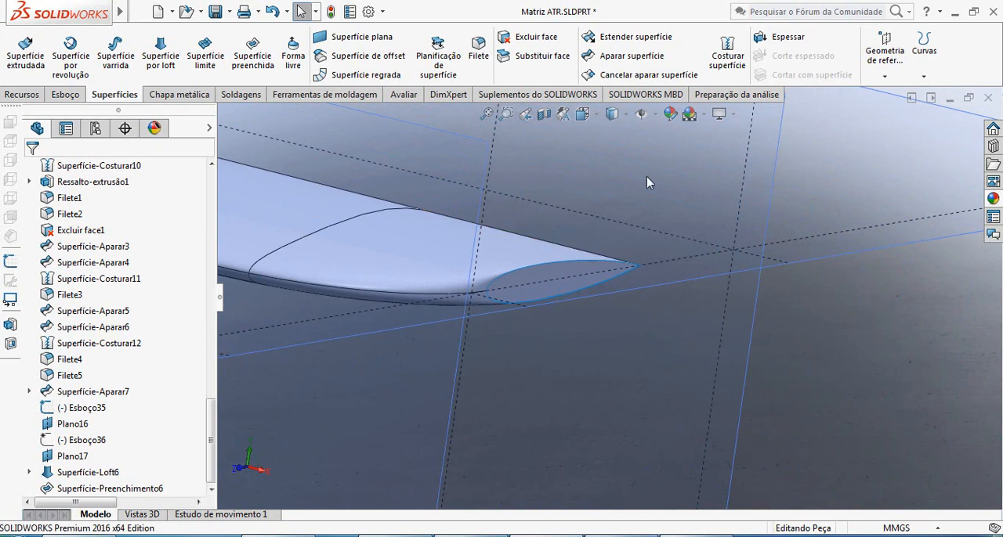
click(727, 55)
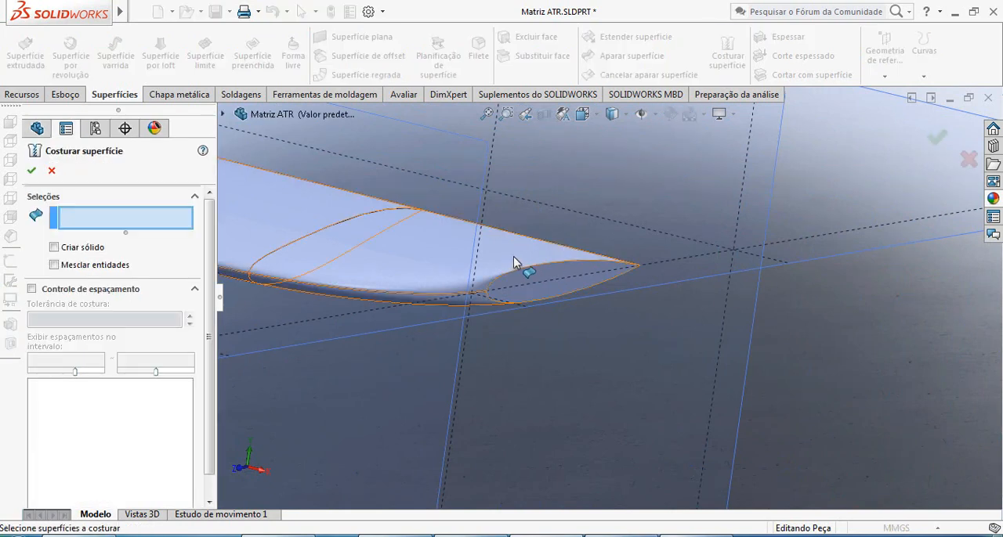
click(513, 258)
click(533, 283)
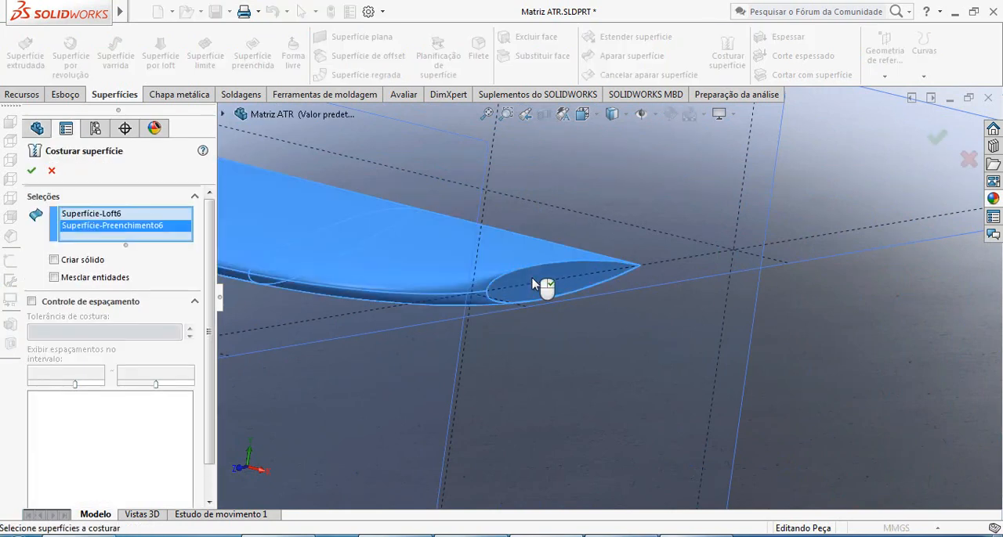
click(31, 170)
Save the Matriz ATR part.
scroll(588, 289, up, 4)
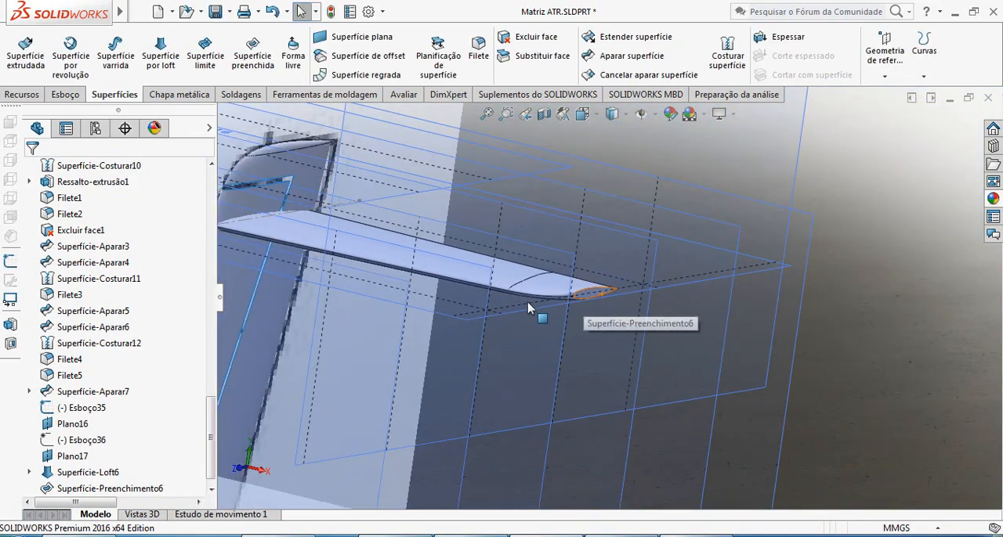
scroll(530, 304, up, 3)
middle_drag(513, 274, 495, 317)
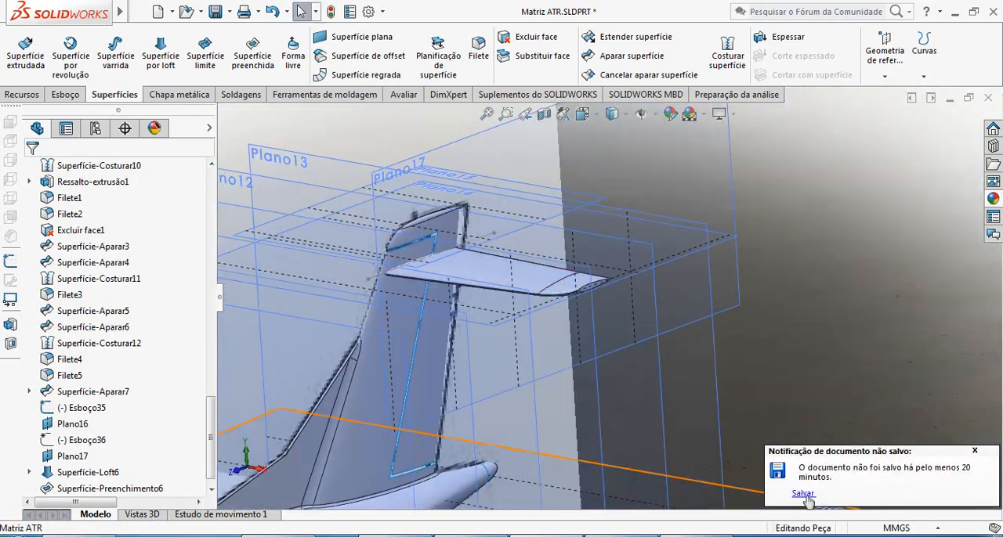
click(805, 497)
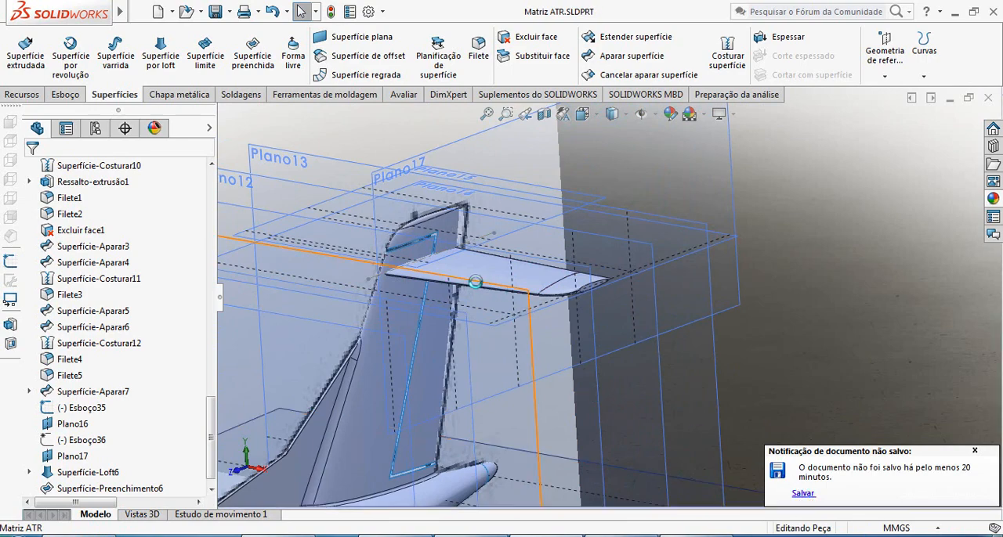
Examine how the horizontal stabilizer's root meets the vertical fin and where the reference planes lie around the tail.
scroll(472, 276, down, 5)
middle_drag(473, 272, 493, 291)
scroll(493, 291, up, 8)
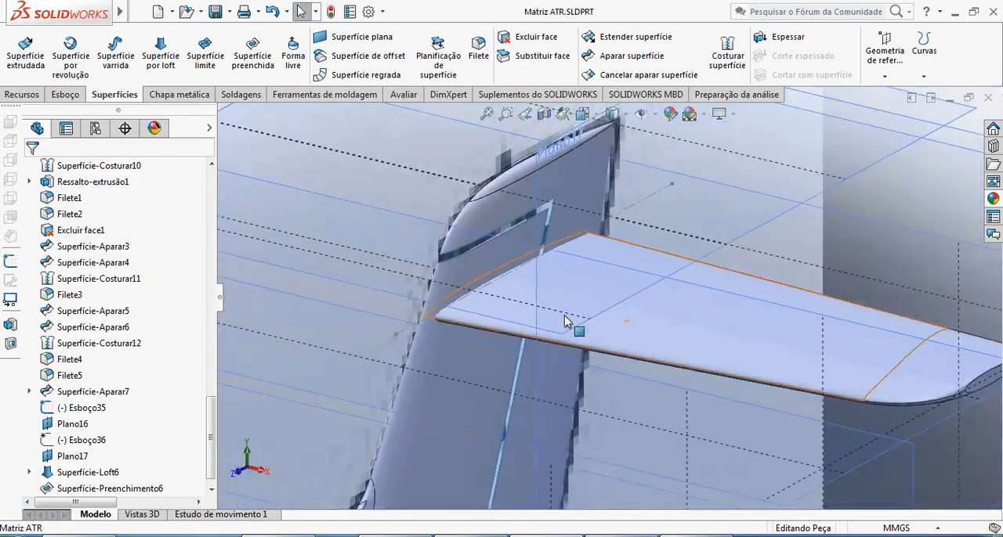
scroll(612, 297, down, 3)
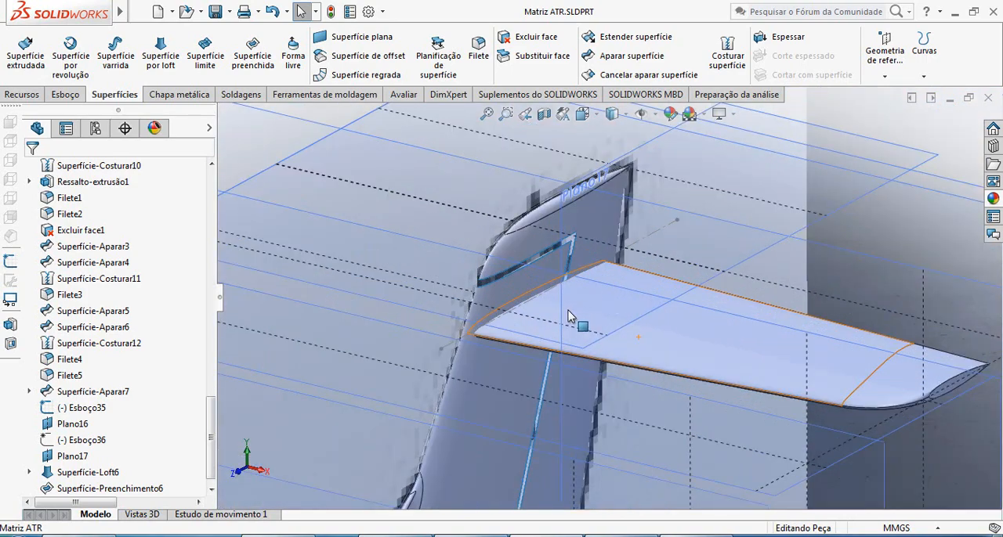
scroll(591, 298, down, 3)
scroll(596, 307, up, 3)
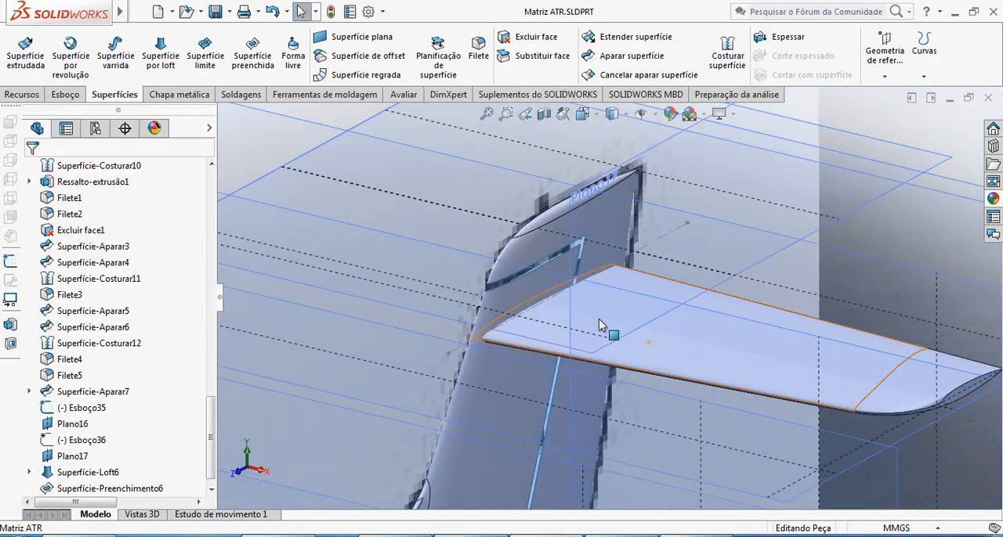
click(633, 325)
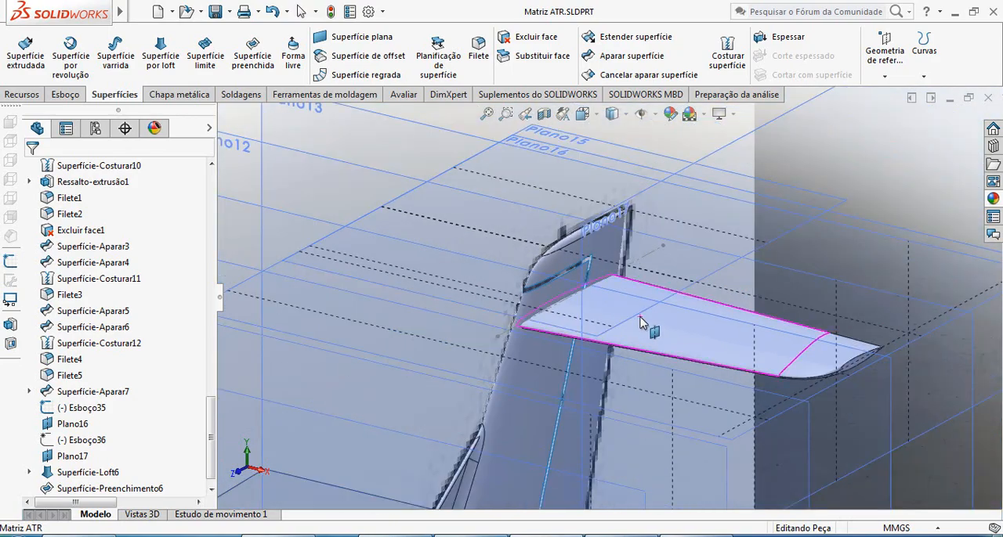
middle_drag(643, 324, 617, 374)
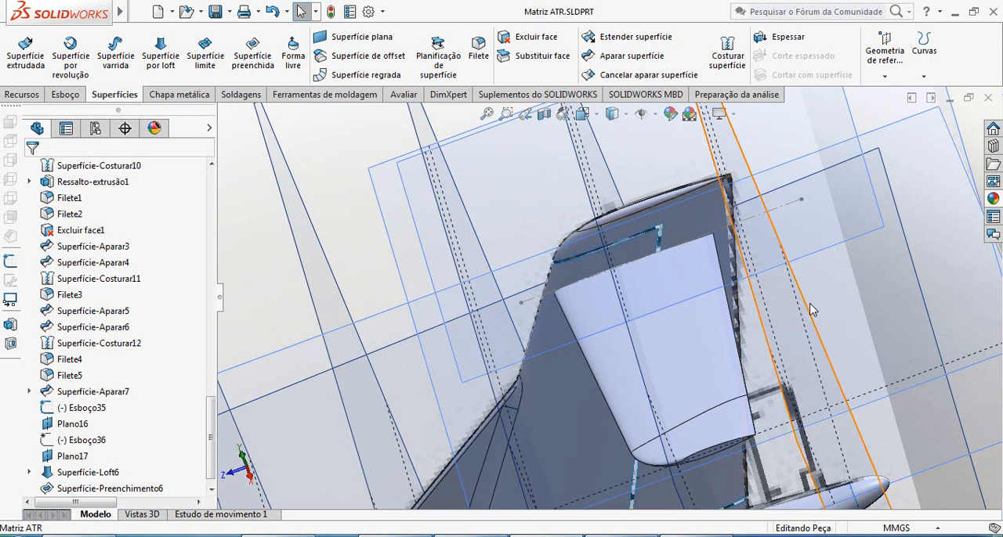
scroll(810, 306, up, 3)
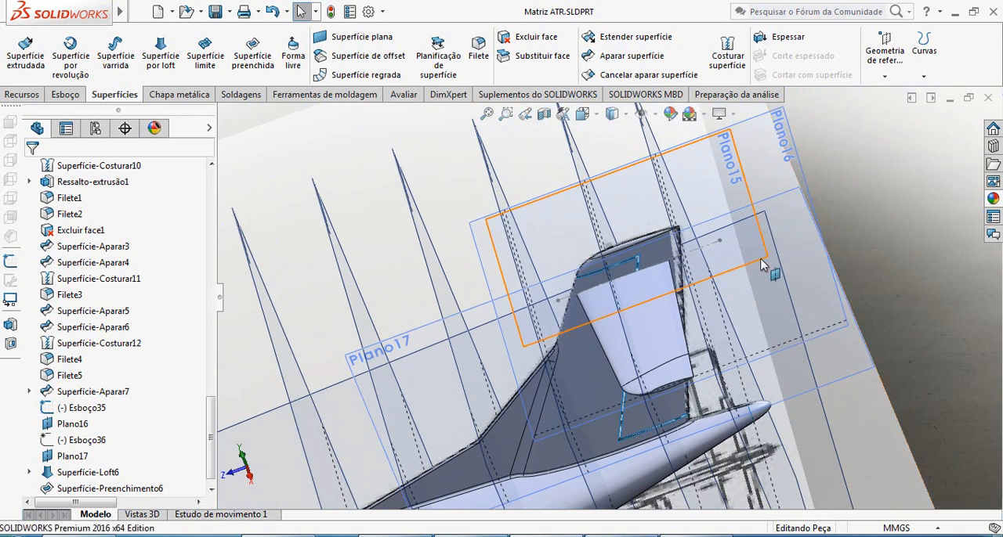
Start a new sketch on the horizontal reference plane near the top of the vertical fin.
click(65, 94)
click(20, 49)
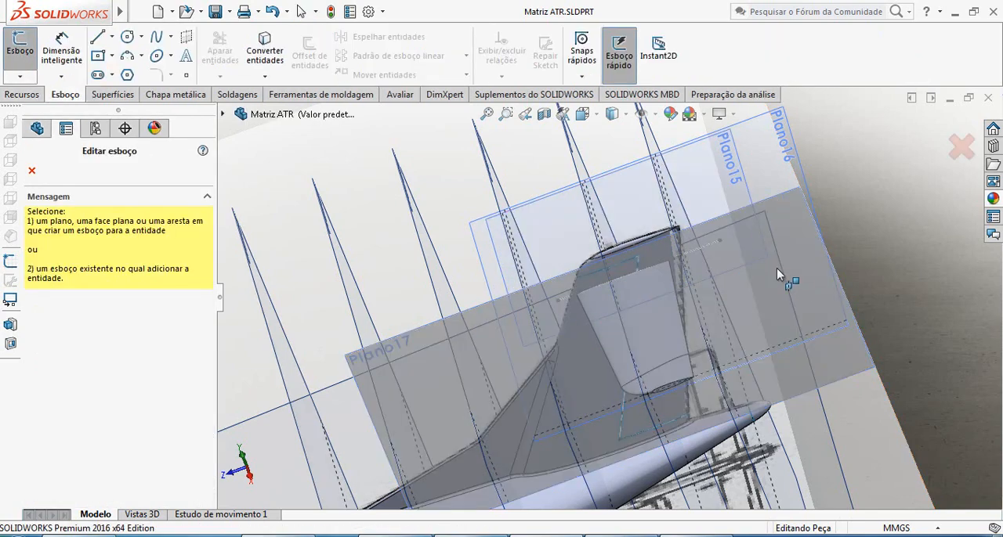
click(757, 260)
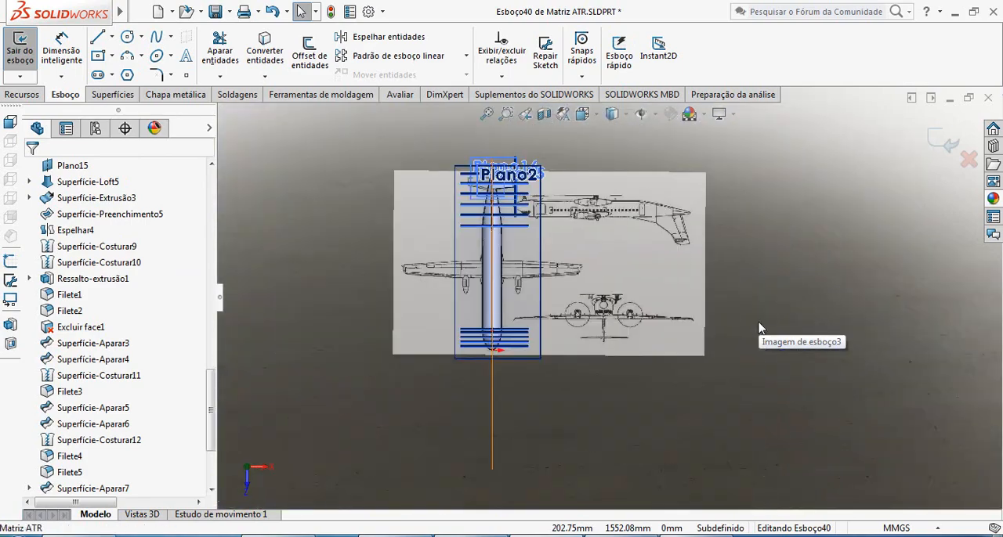
scroll(492, 212, down, 6)
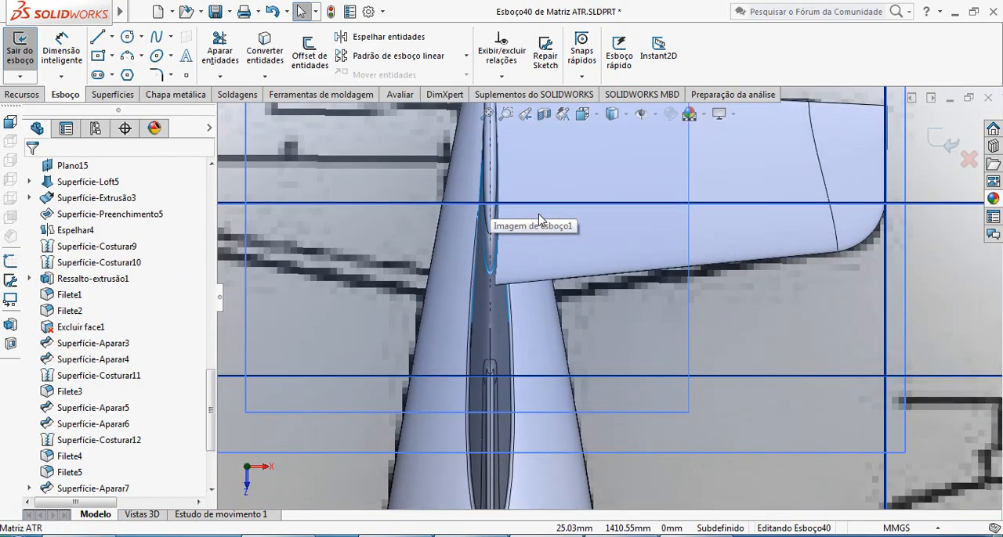
scroll(560, 255, up, 3)
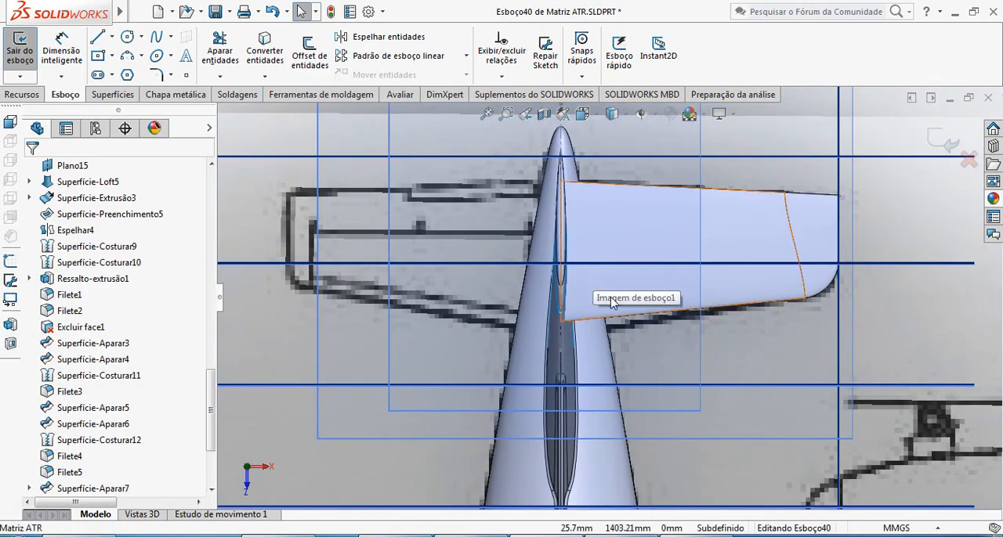
Sketch a diagonal line across the fin from beyond the stabilizer's trailing edge to ahead of its leading edge on the opposite side.
click(98, 38)
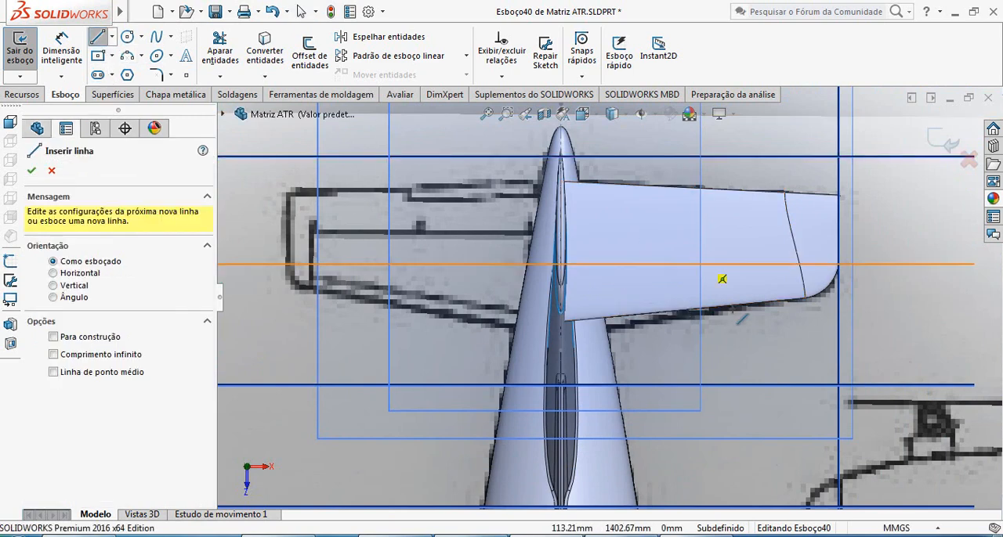
click(617, 134)
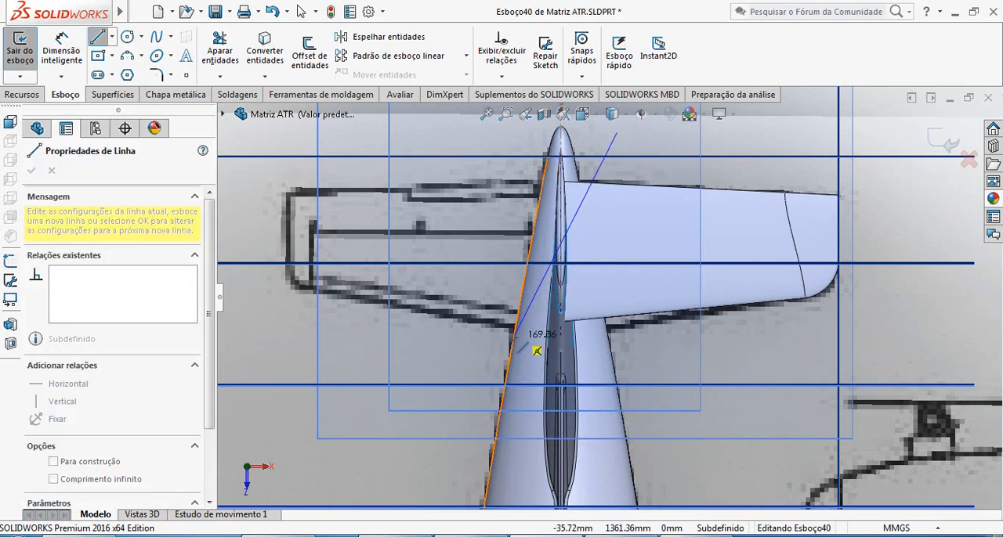
click(484, 360)
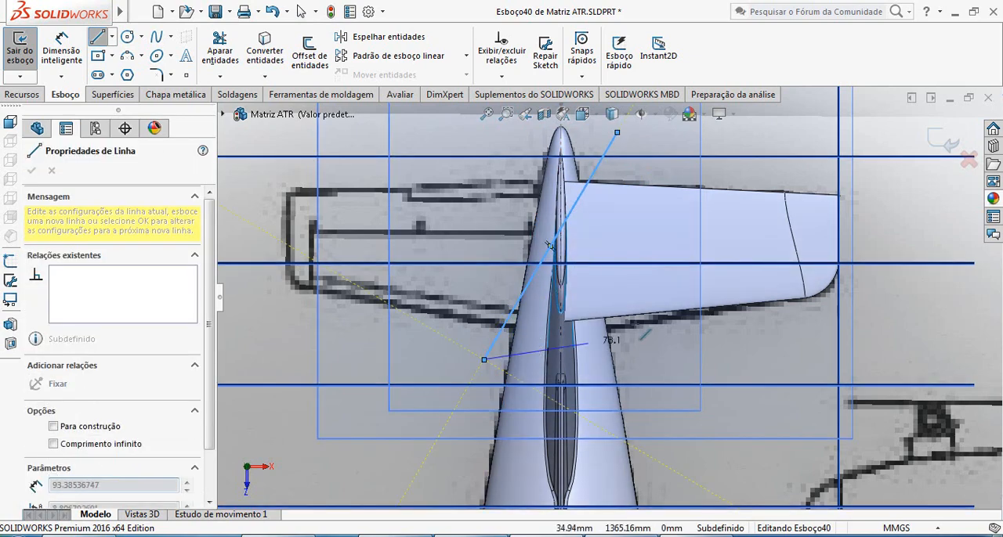
middle_drag(550, 246, 559, 344)
key(Escape)
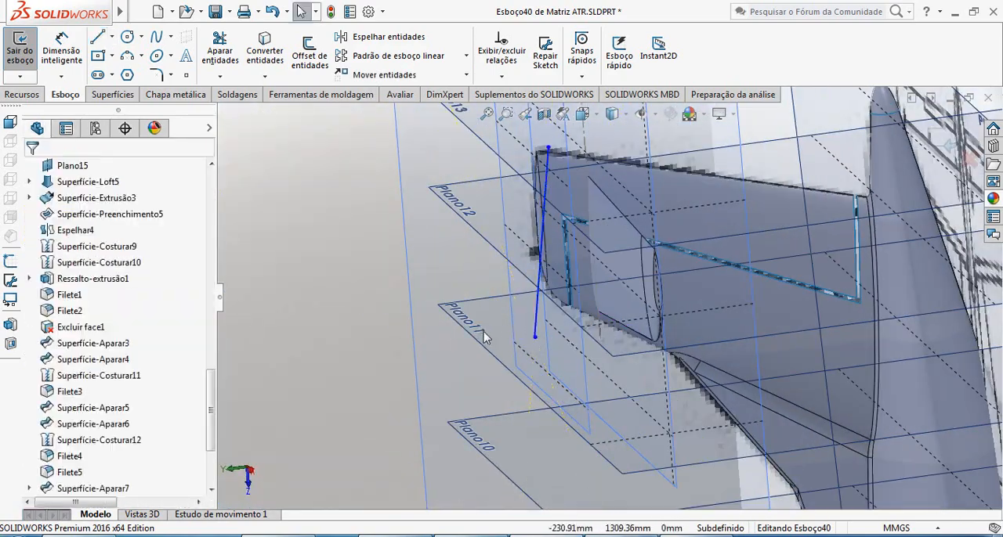
middle_drag(484, 337, 552, 266)
middle_drag(582, 273, 642, 287)
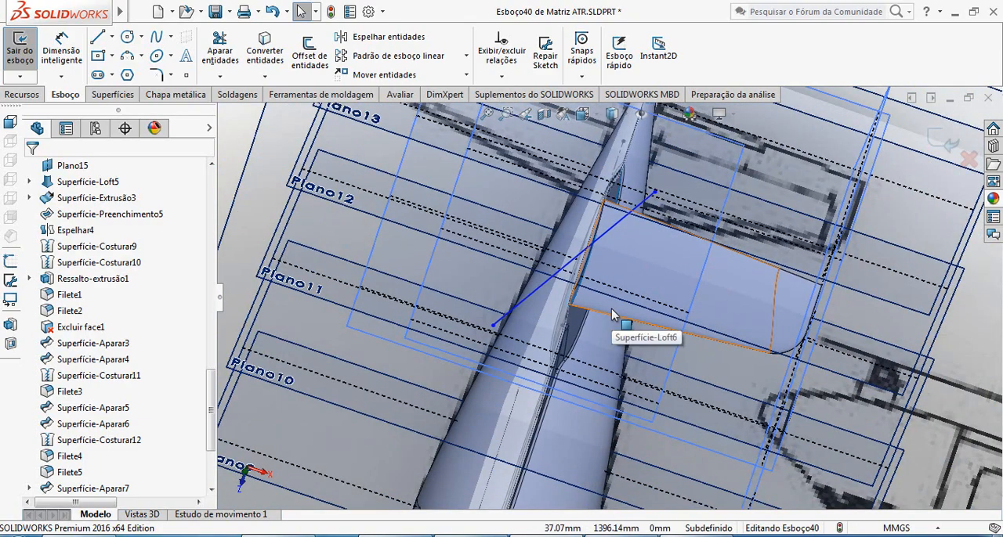
Check the diagonal line across the fin in the top view and finish its sketch.
key(ctrl+8)
scroll(528, 197, down, 8)
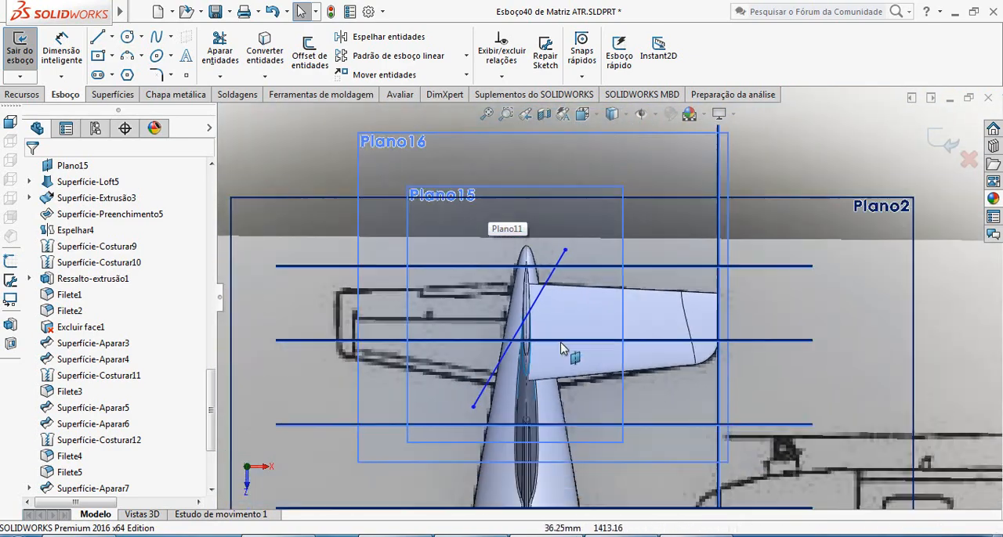
scroll(568, 357, down, 3)
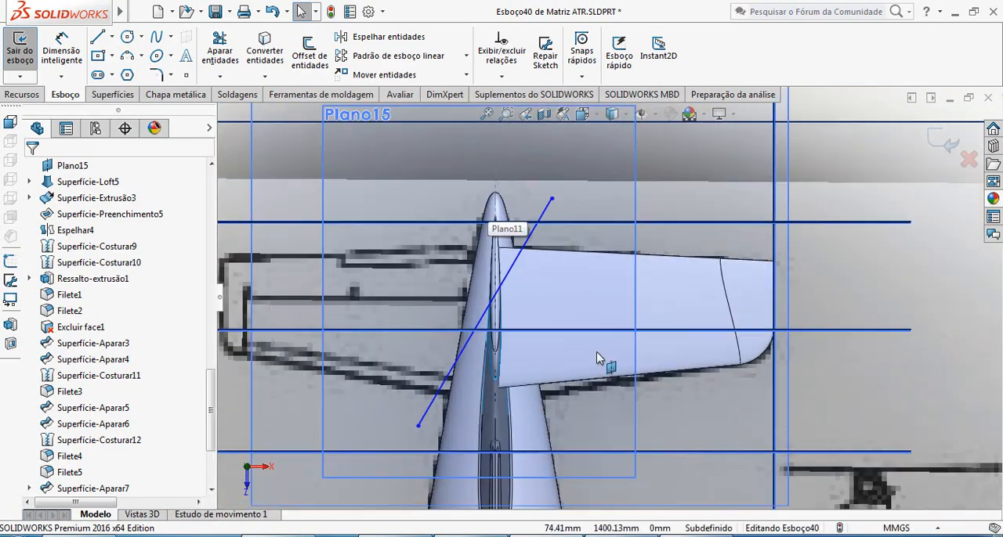
click(944, 142)
Trim the knitted stabilizer surface with the diagonal sketch line, removing the small triangular corner at the root's trailing edge.
click(627, 252)
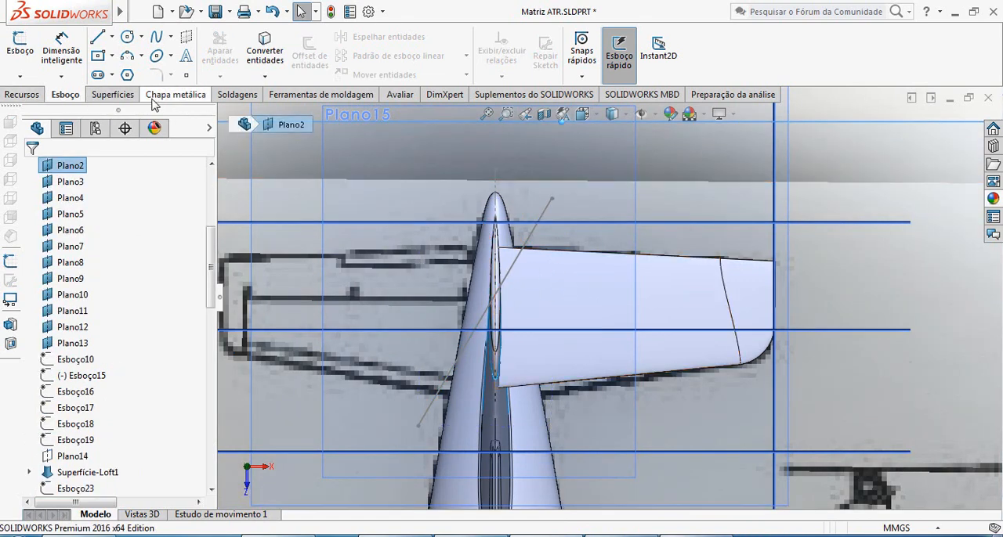
click(116, 95)
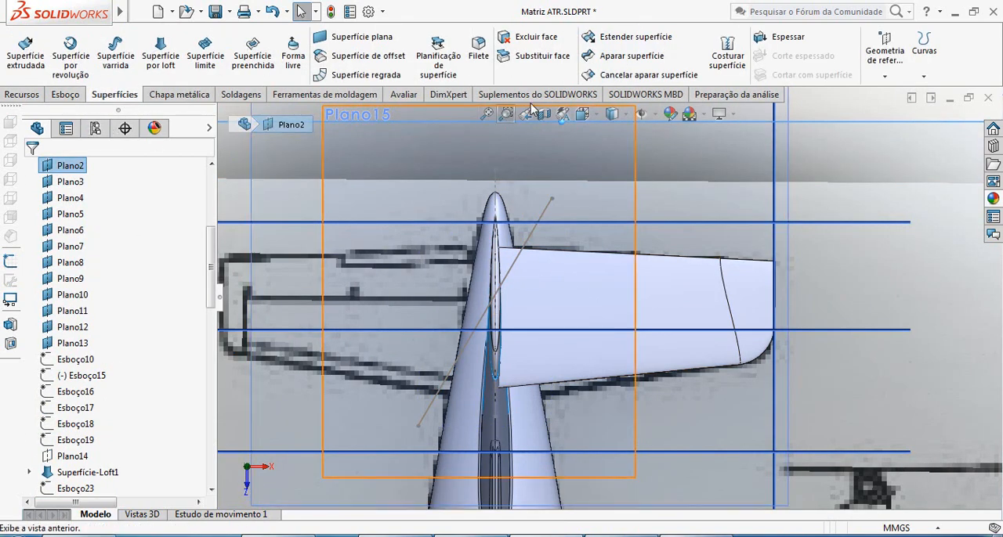
click(612, 61)
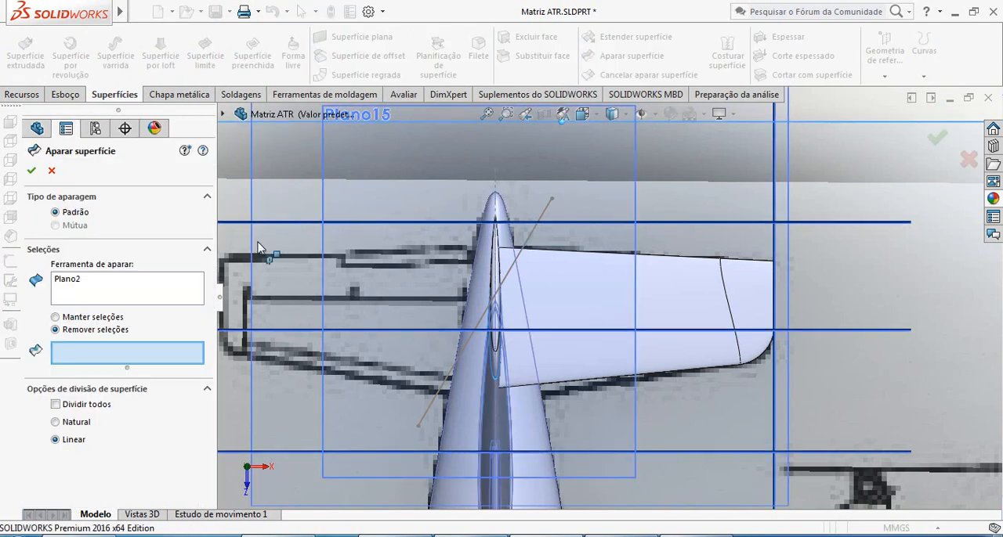
click(69, 281)
key(Delete)
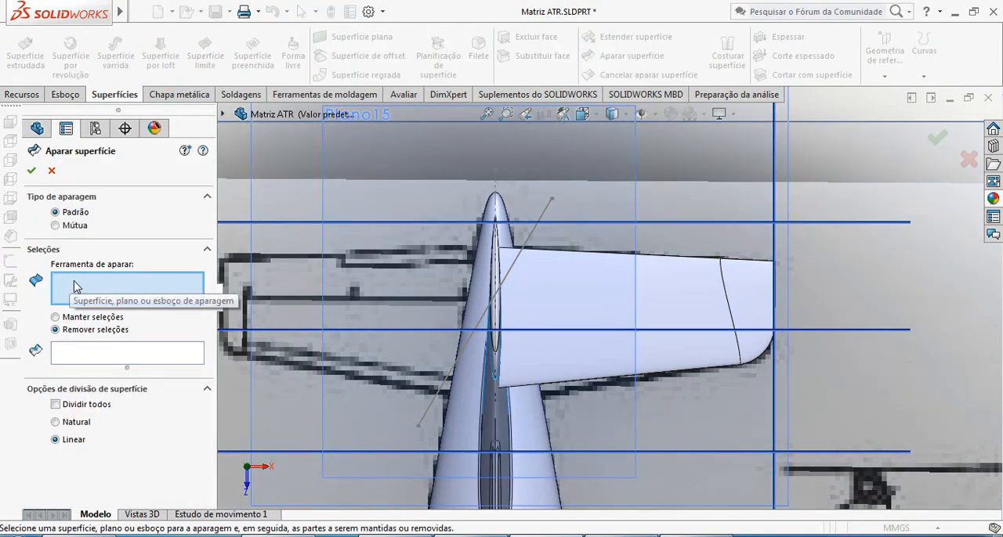
click(544, 219)
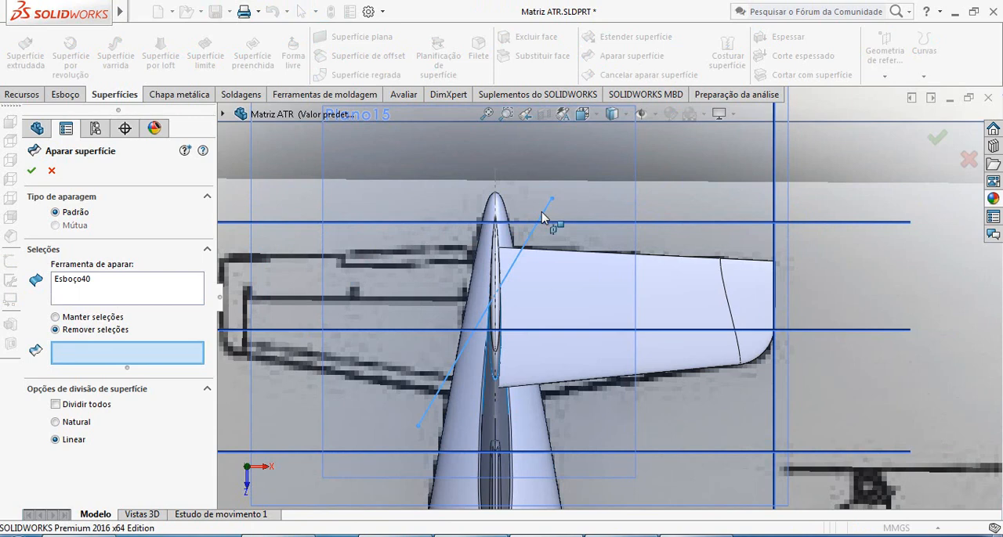
click(507, 260)
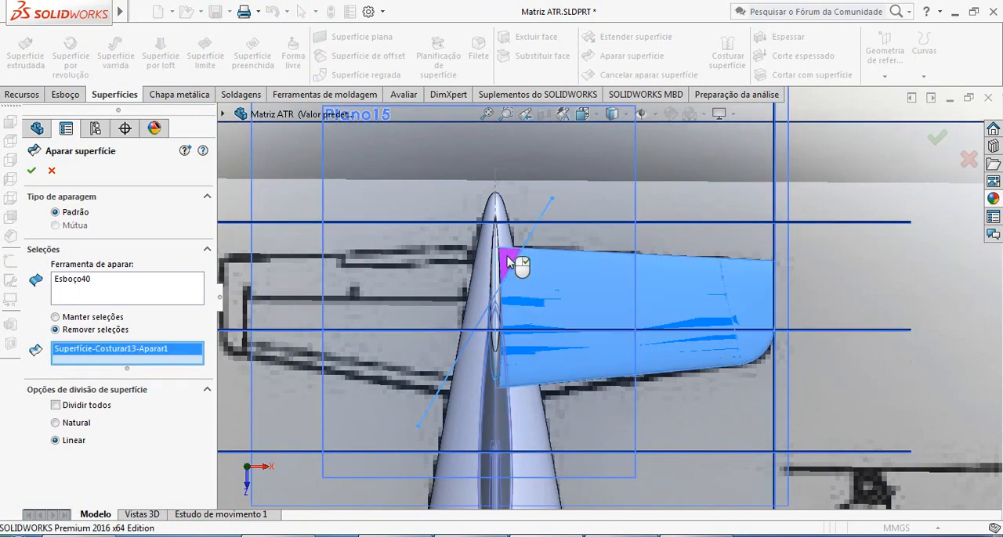
click(33, 171)
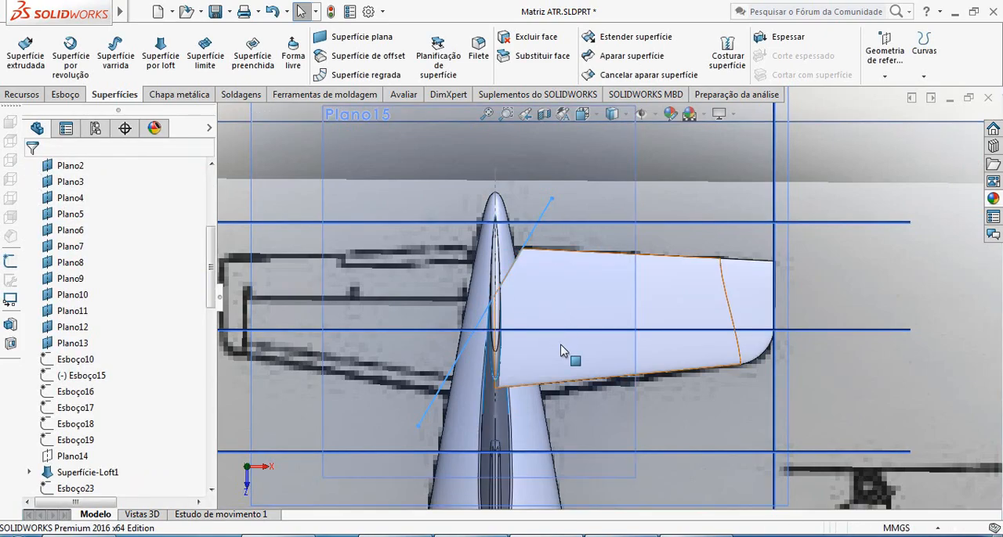
Examine how the trimmed stabilizer root corner lies against the fin's edges and opening.
middle_drag(571, 351, 562, 302)
scroll(551, 306, down, 7)
scroll(572, 313, up, 6)
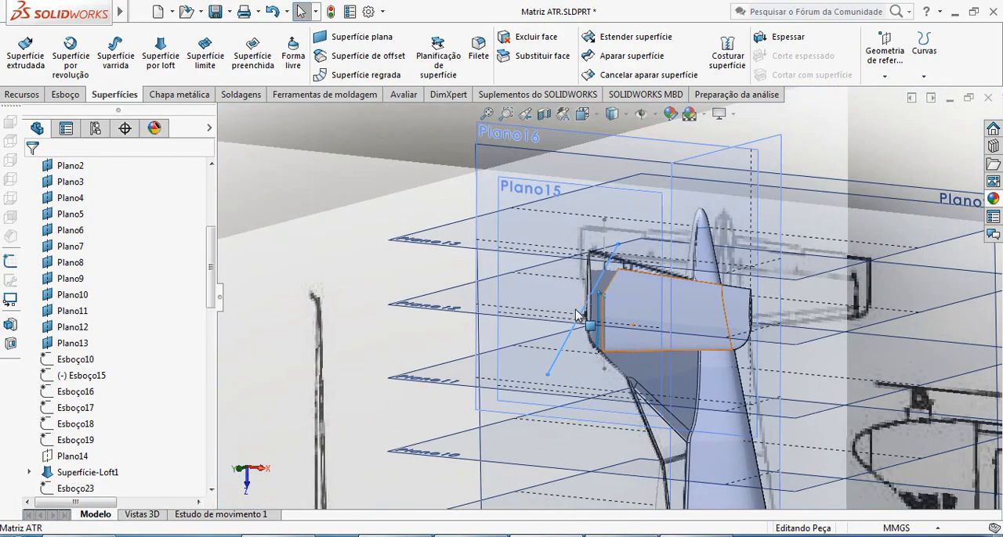
scroll(624, 305, down, 7)
middle_drag(624, 306, 659, 319)
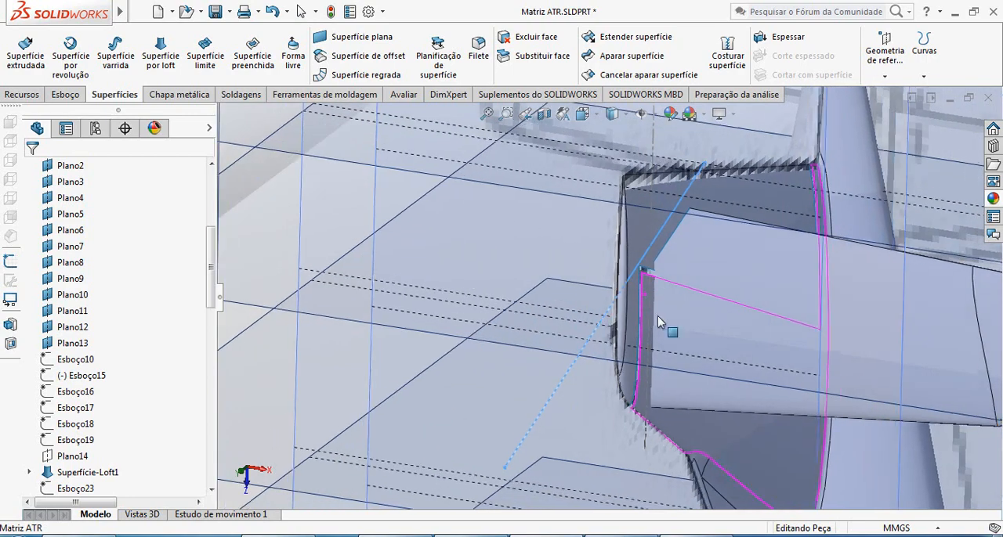
scroll(676, 322, up, 5)
scroll(617, 323, down, 1)
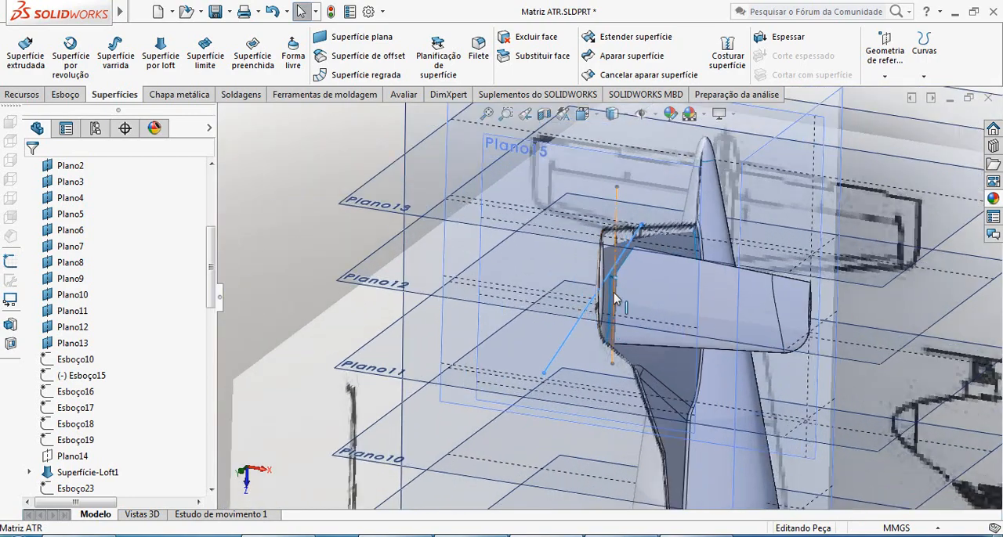
scroll(617, 296, up, 2)
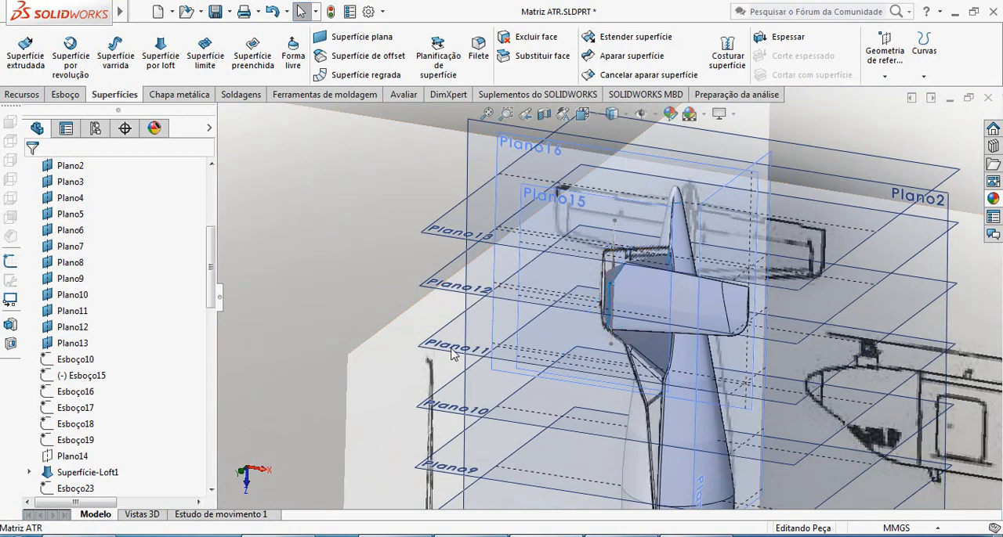
scroll(623, 344, down, 3)
scroll(631, 310, up, 2)
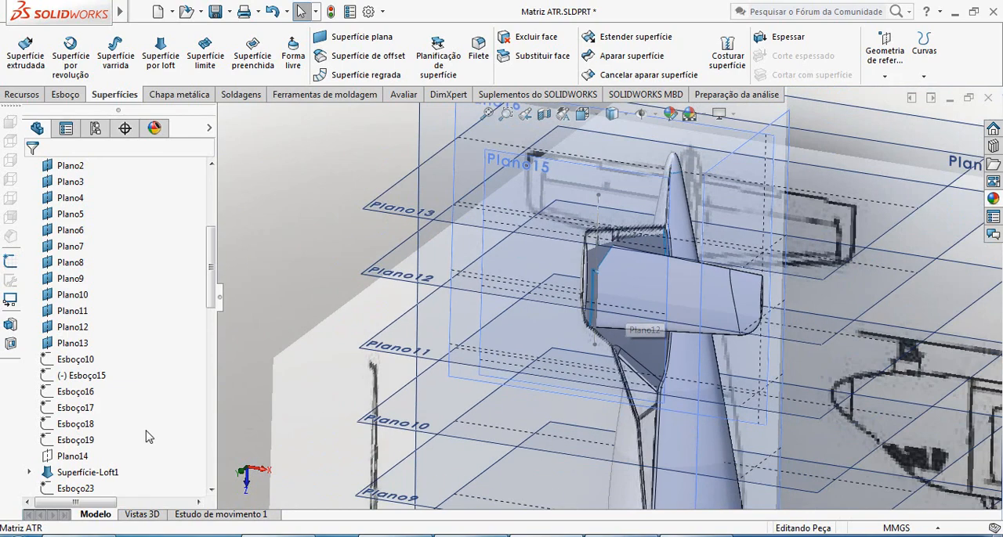
Delete the Superfície-Aparar8 trim feature while keeping its sketch.
drag(210, 307, 207, 485)
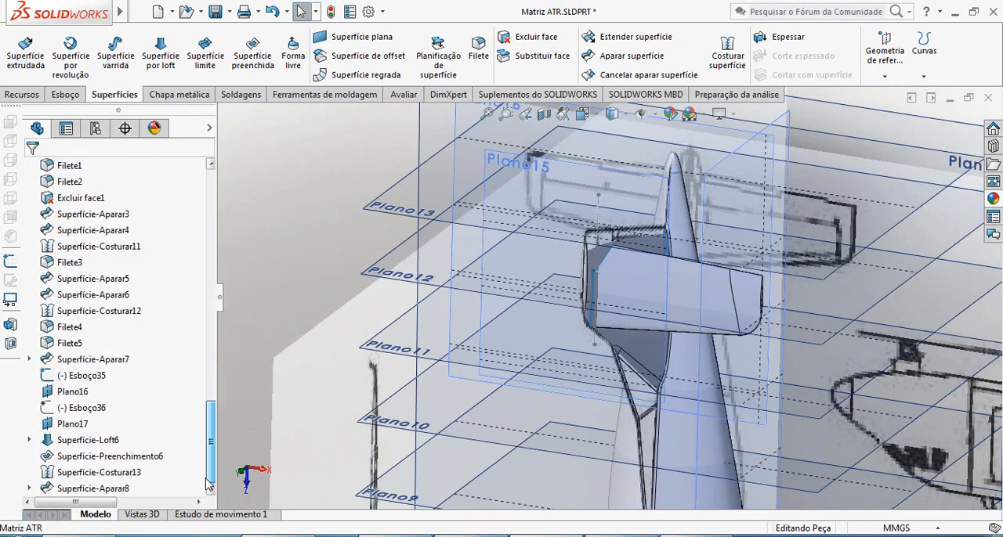
click(128, 489)
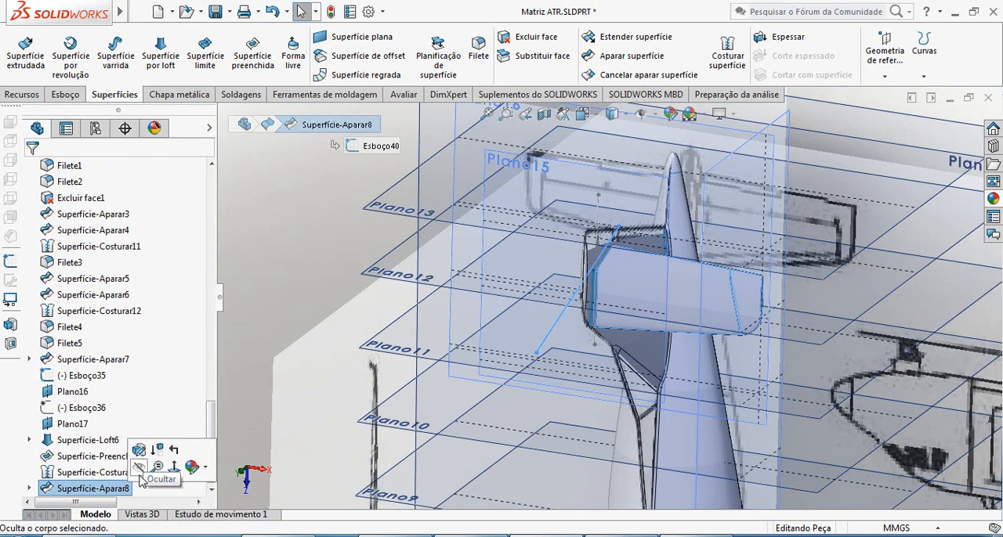
key(Delete)
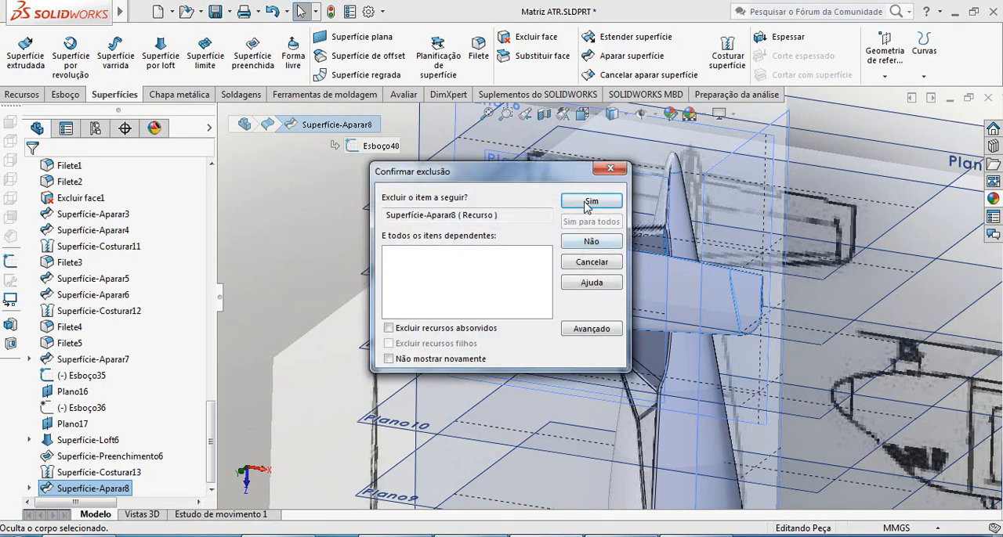
click(591, 202)
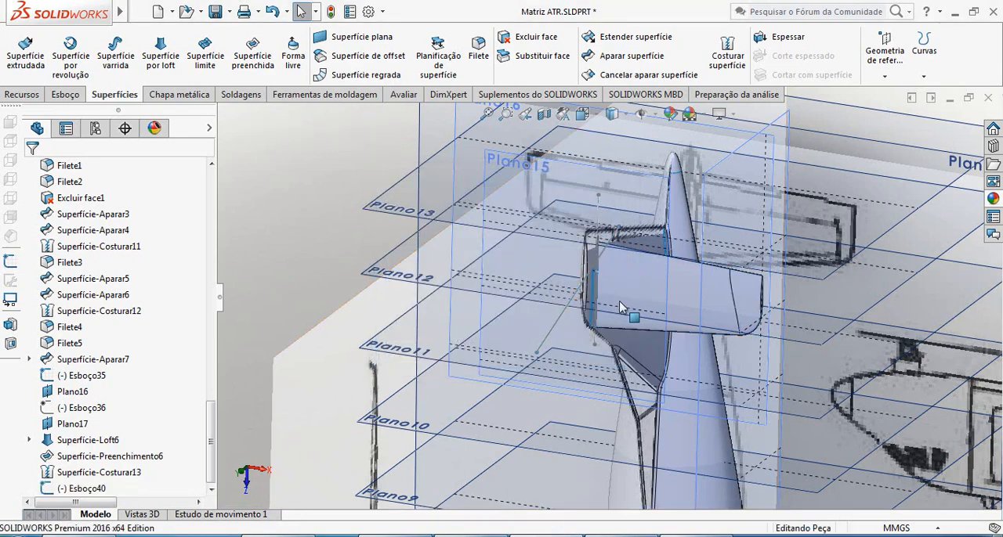
Reopen the diagonal line's sketch and move its trailing-edge endpoint outward to about X 67.96, Y 1519.36.
click(561, 323)
click(601, 257)
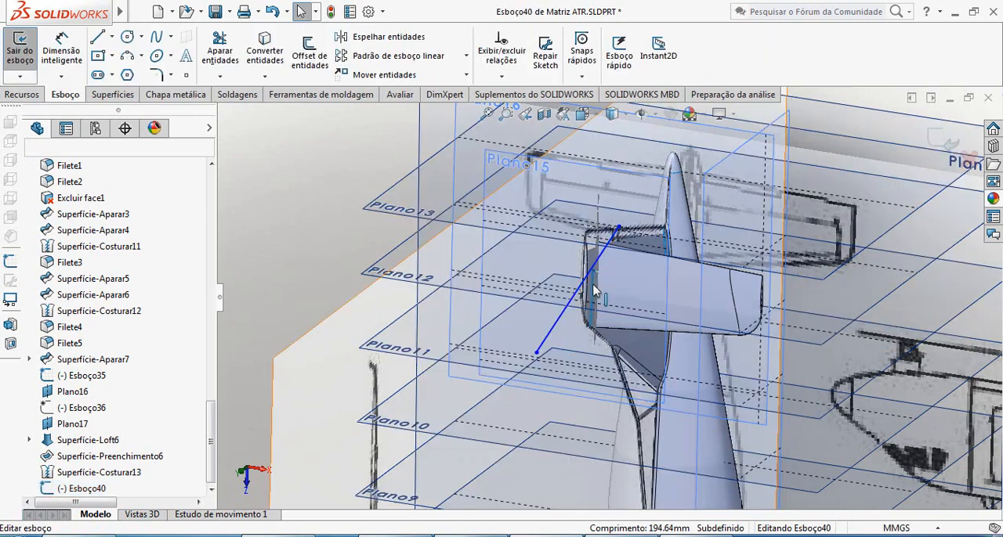
click(618, 228)
drag(630, 234, 640, 229)
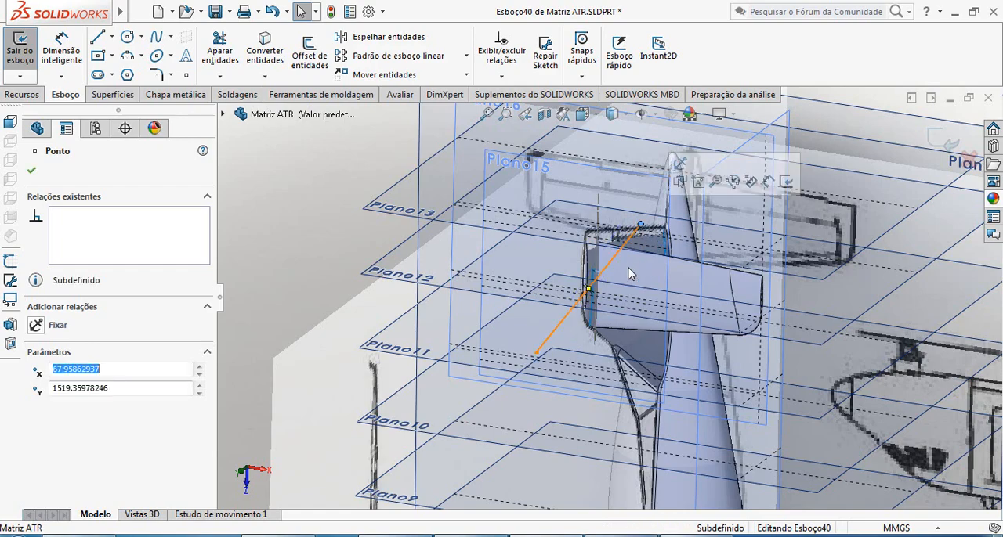
mouse_move(604, 289)
middle_down()
mouse_move(619, 299)
mouse_move(618, 289)
middle_up()
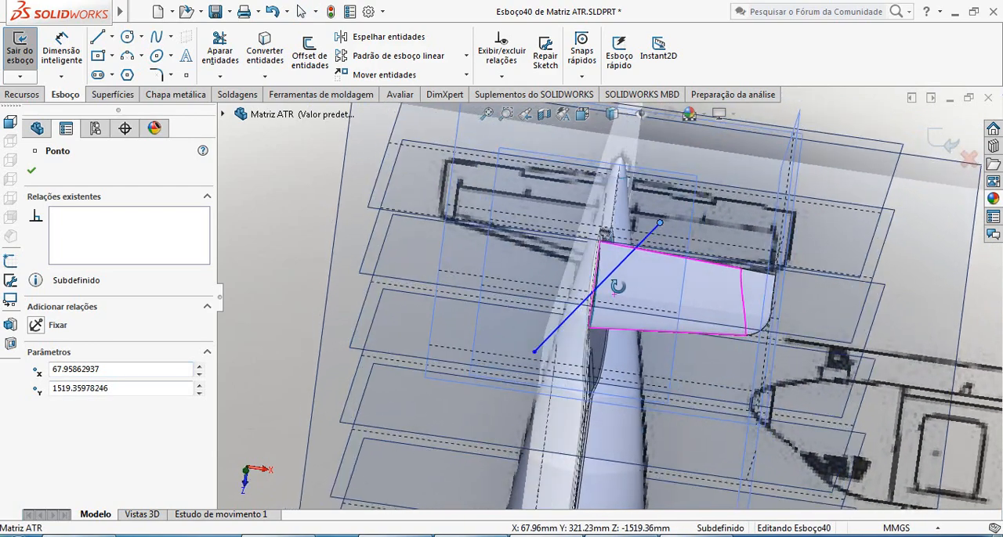
scroll(628, 252, down, 3)
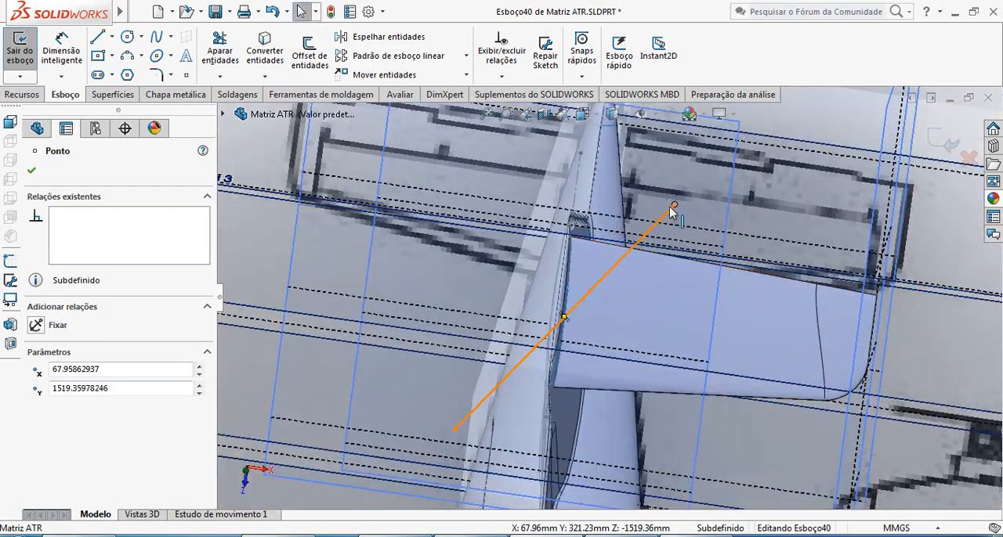
Readjust the line's trailing-edge endpoint farther aft to about X 63.74, Y 1543.26, and finish the sketch.
drag(668, 203, 661, 192)
mouse_move(632, 282)
middle_down()
mouse_move(625, 271)
mouse_move(601, 293)
mouse_move(586, 285)
mouse_move(618, 277)
middle_up()
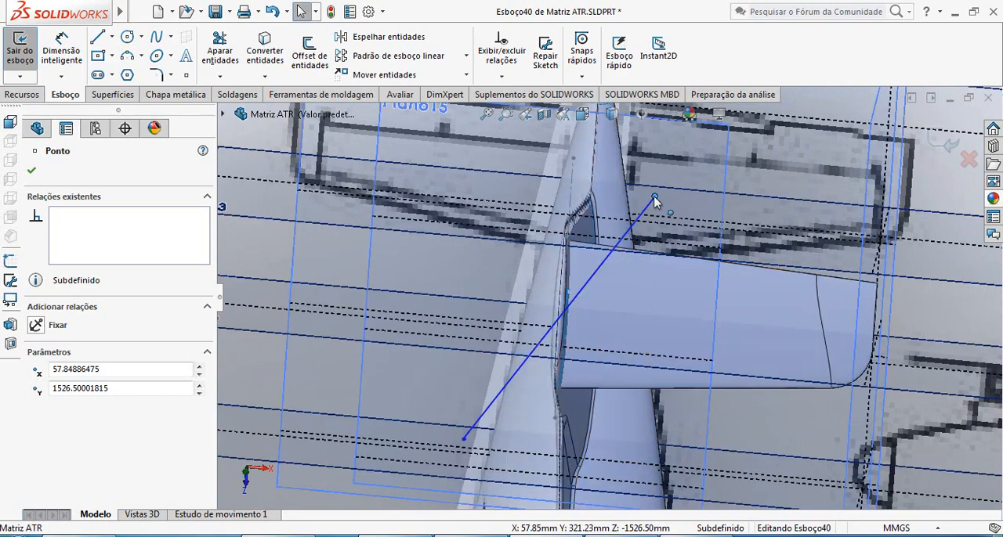
drag(655, 196, 672, 178)
middle_drag(644, 271, 637, 294)
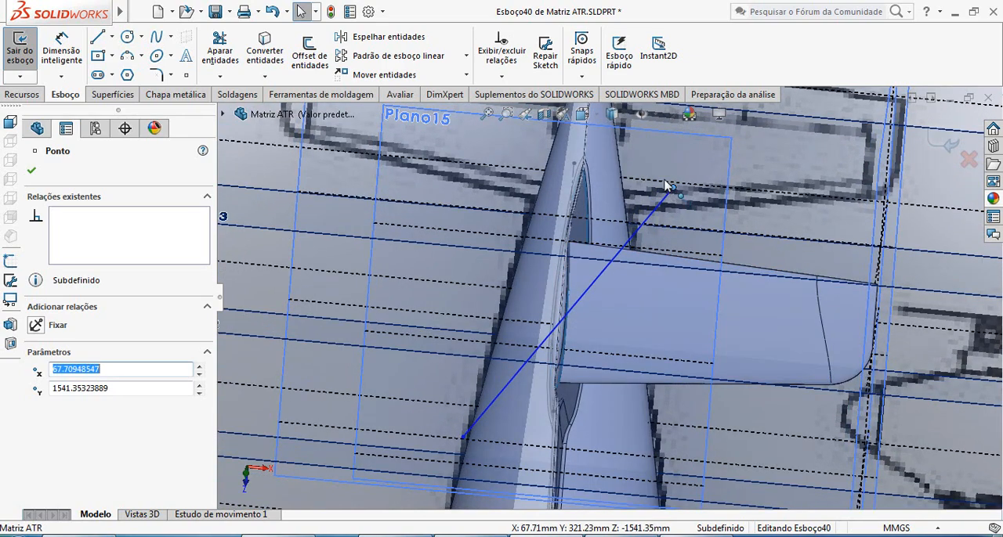
drag(665, 186, 666, 185)
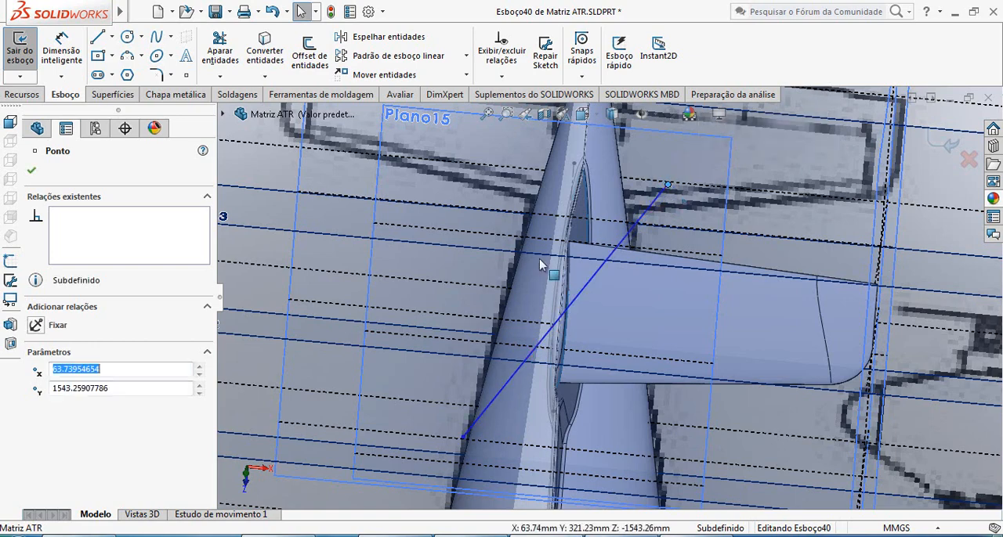
click(31, 172)
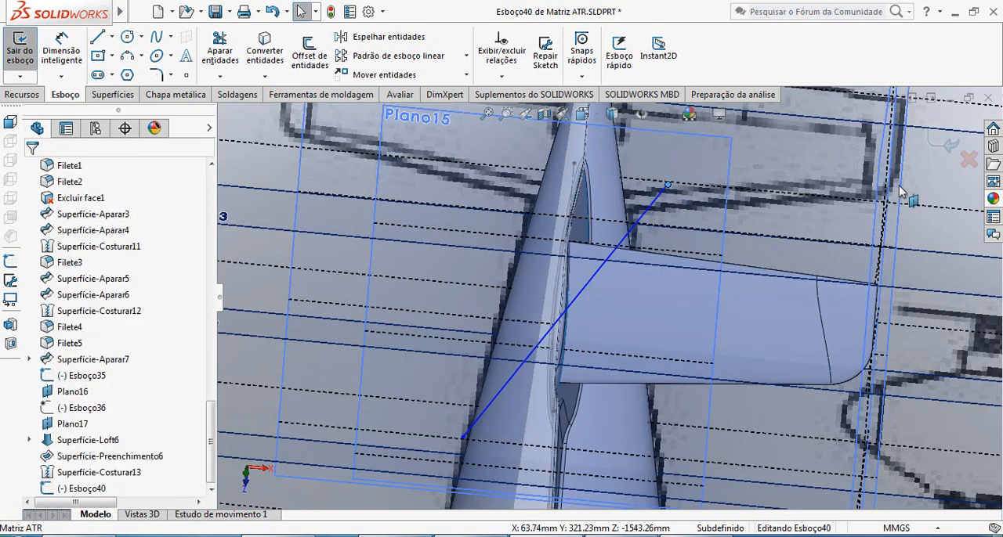
click(948, 148)
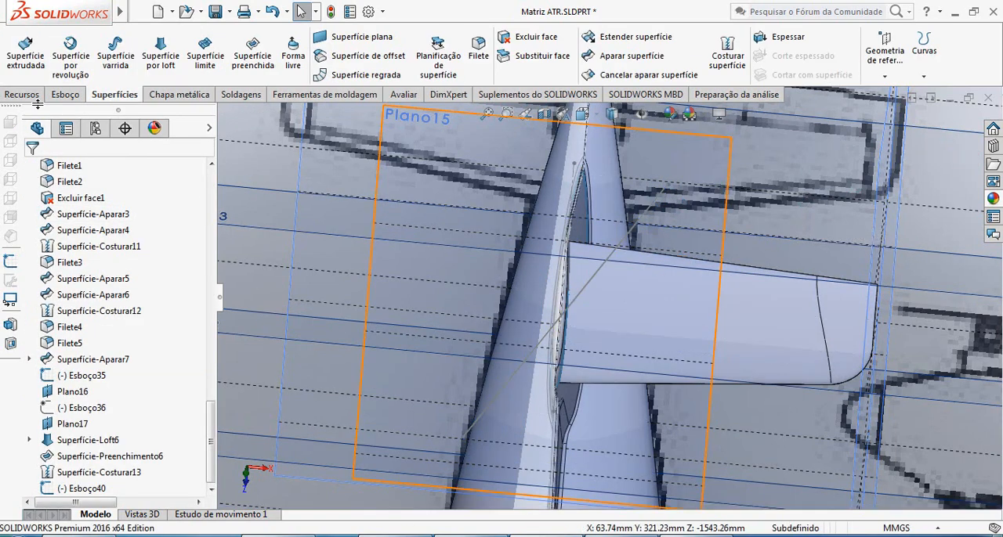
click(623, 56)
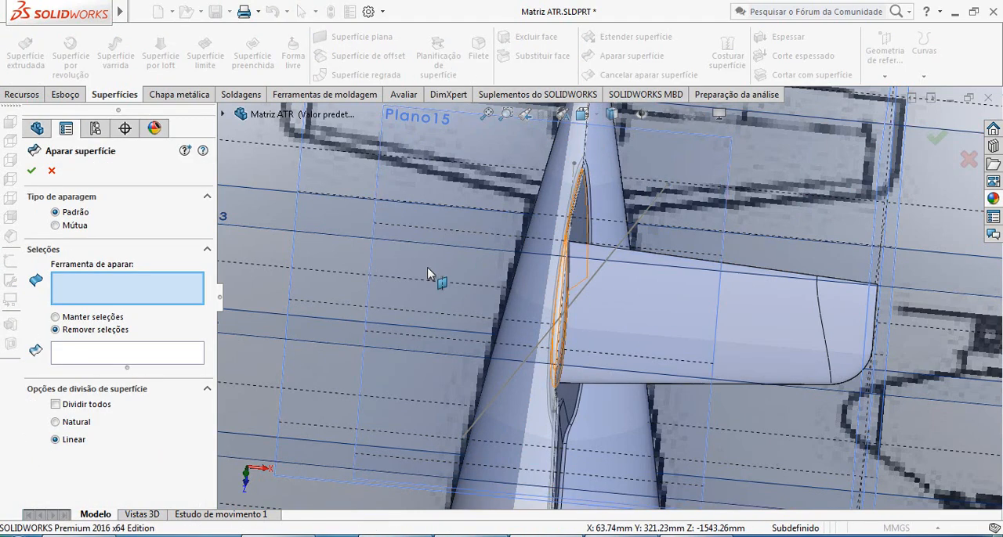
click(648, 215)
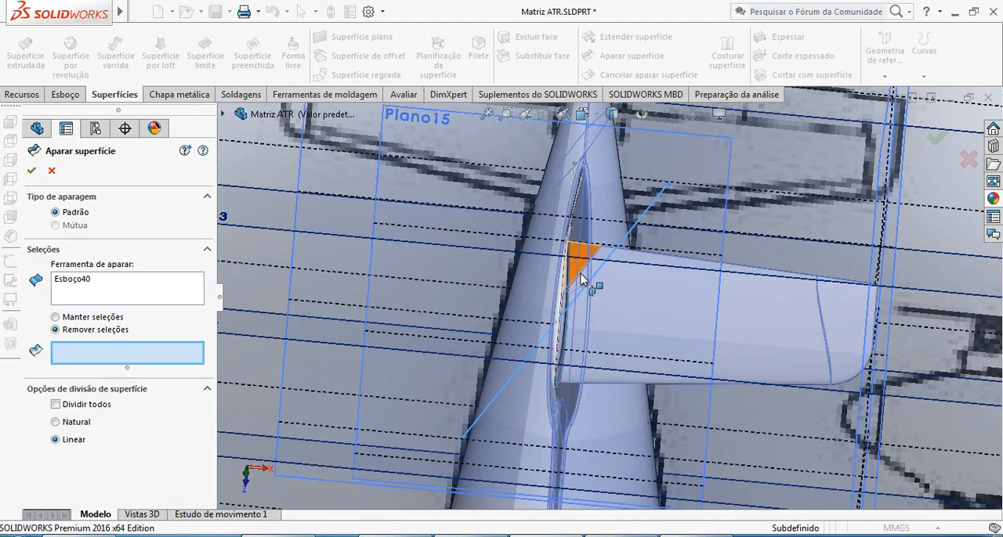
click(581, 280)
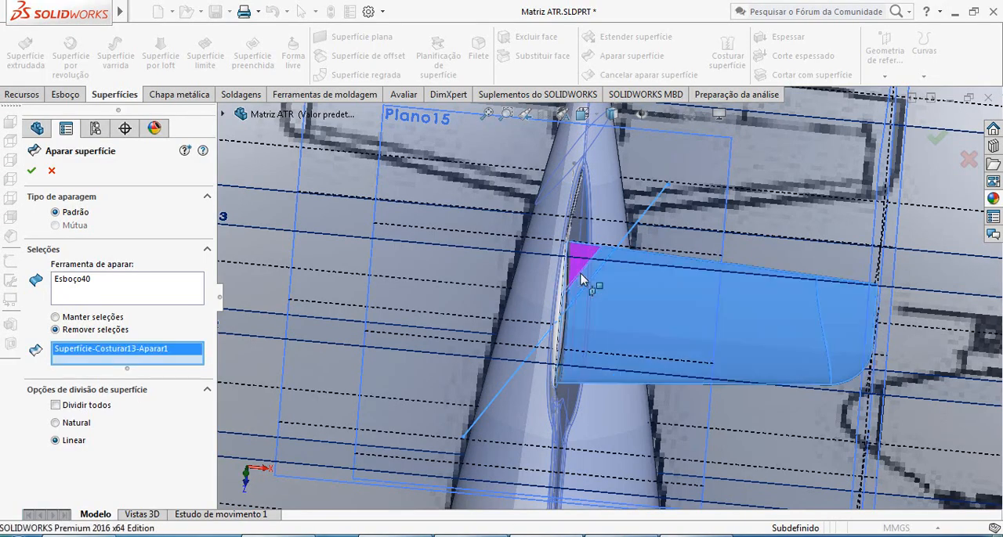
middle_drag(611, 287, 601, 268)
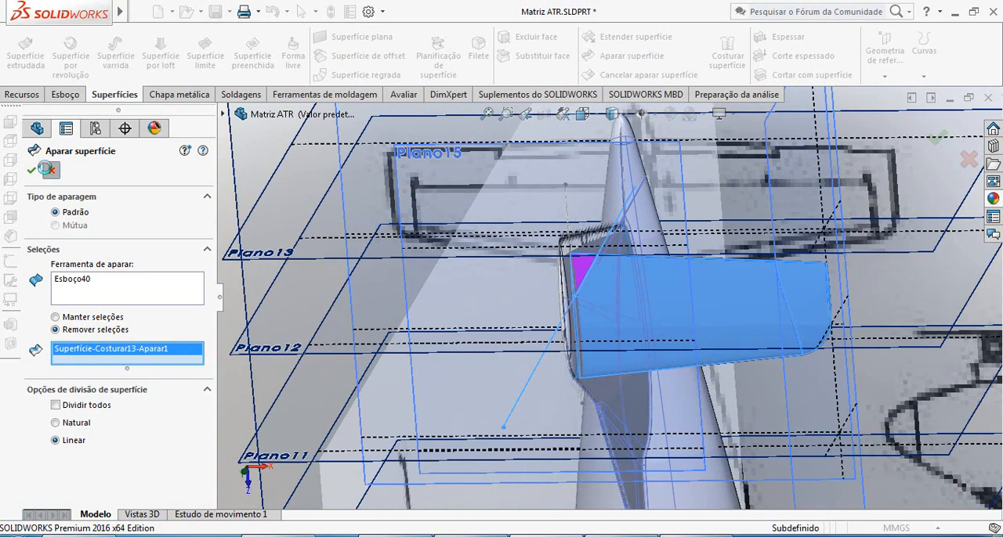
click(47, 169)
Reopen the diagonal line's sketch and move its trailing-edge endpoint to about X 74.64, Y 1542.52.
click(616, 229)
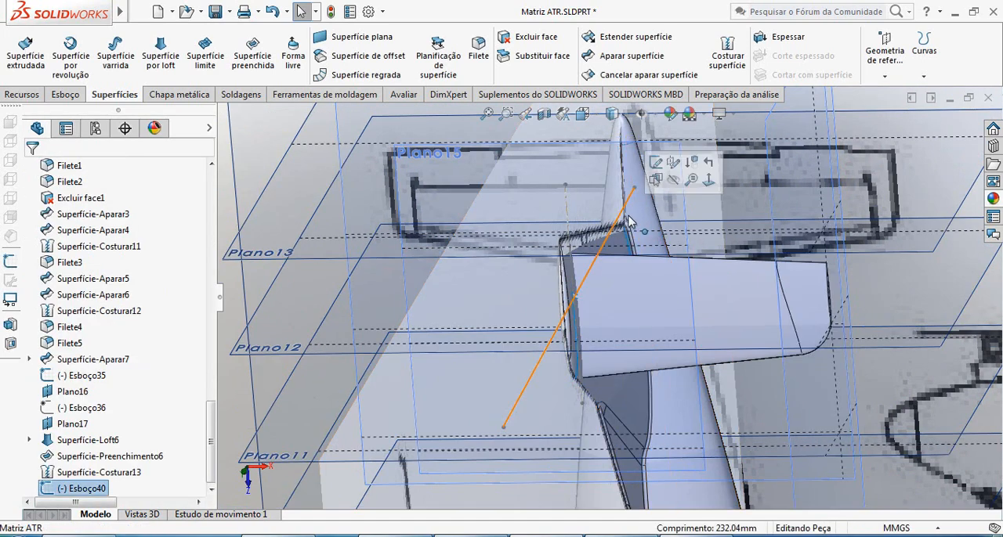
click(654, 169)
click(635, 192)
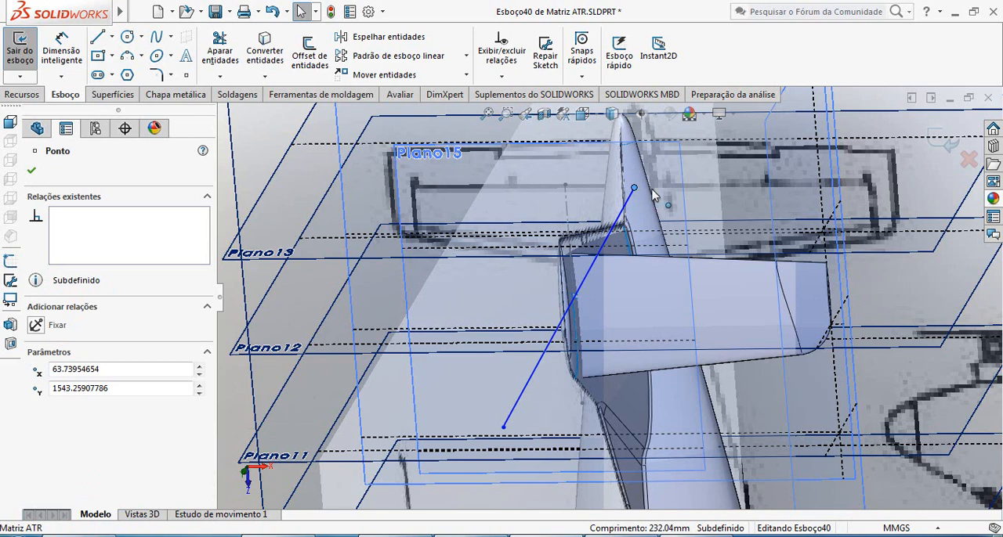
drag(652, 191, 648, 189)
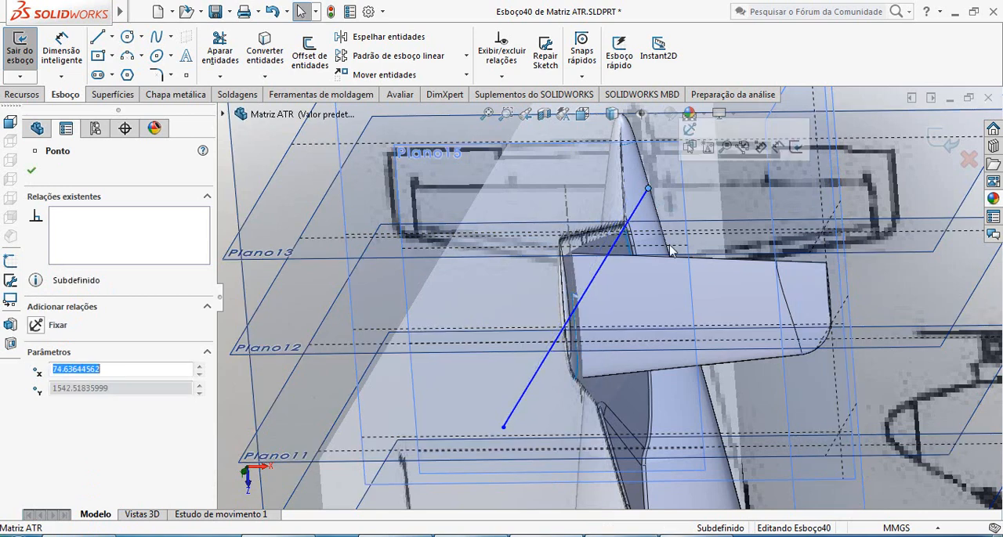
click(32, 171)
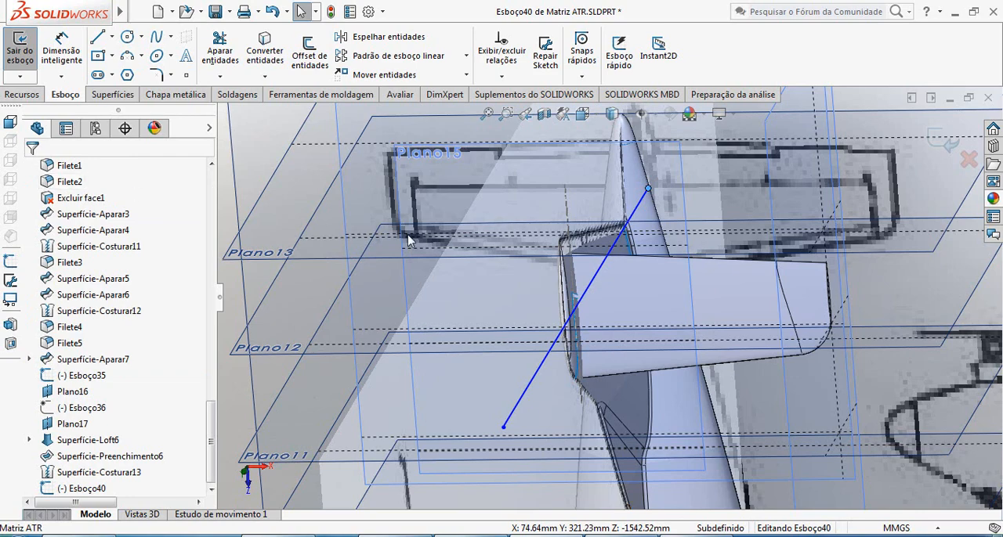
Finish the diagonal line's sketch and trim the stabilizer surface with Esboço40, removing the trailing-edge root corner at the fin.
click(943, 147)
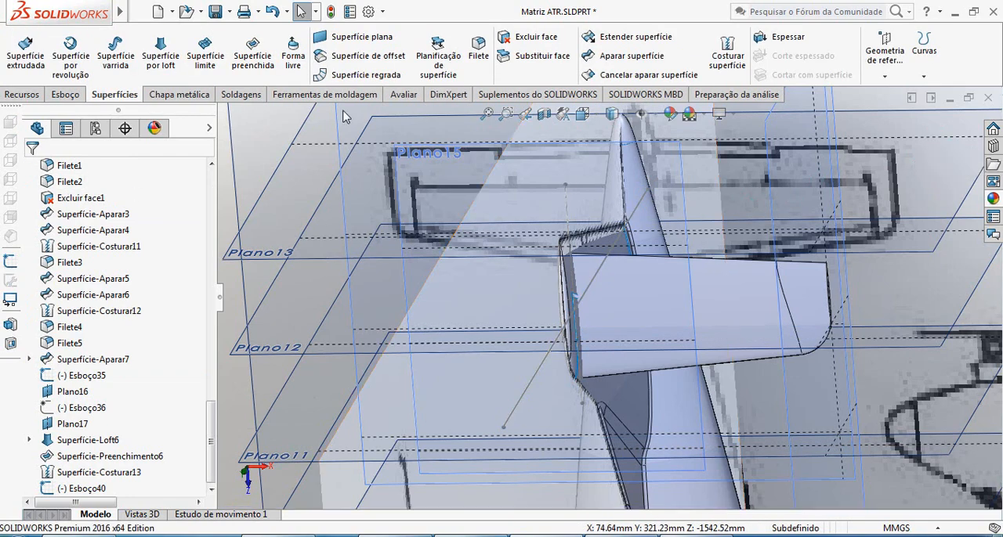
click(639, 62)
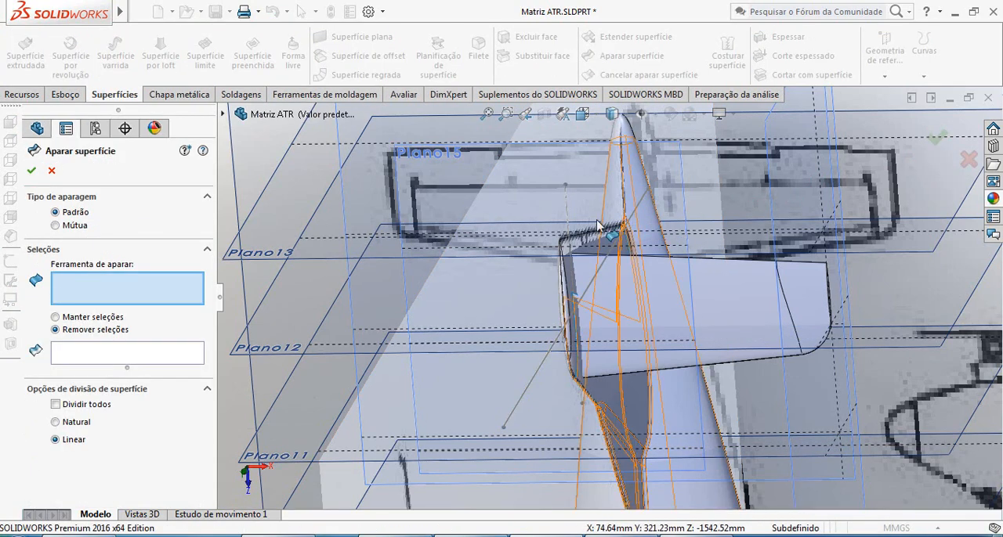
click(642, 208)
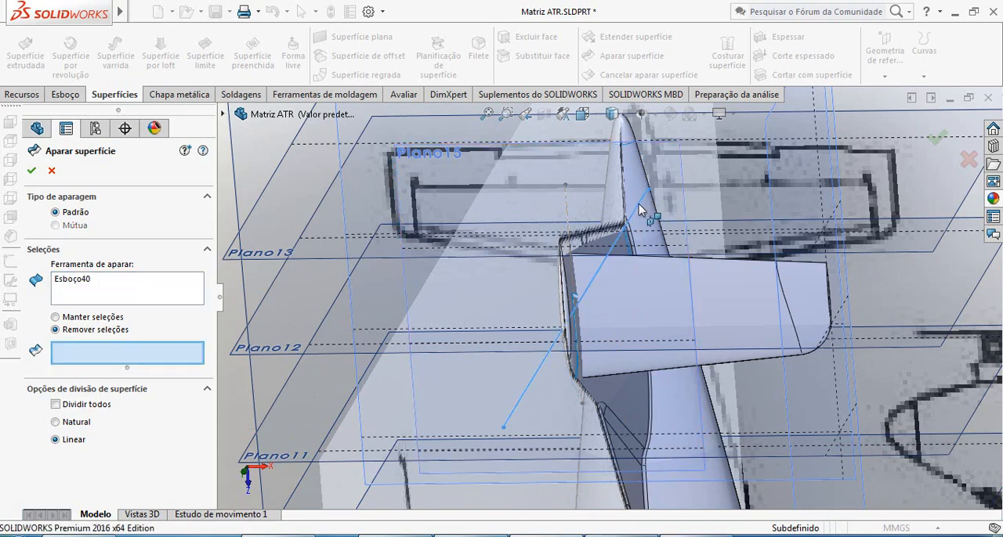
click(590, 282)
scroll(588, 289, down, 3)
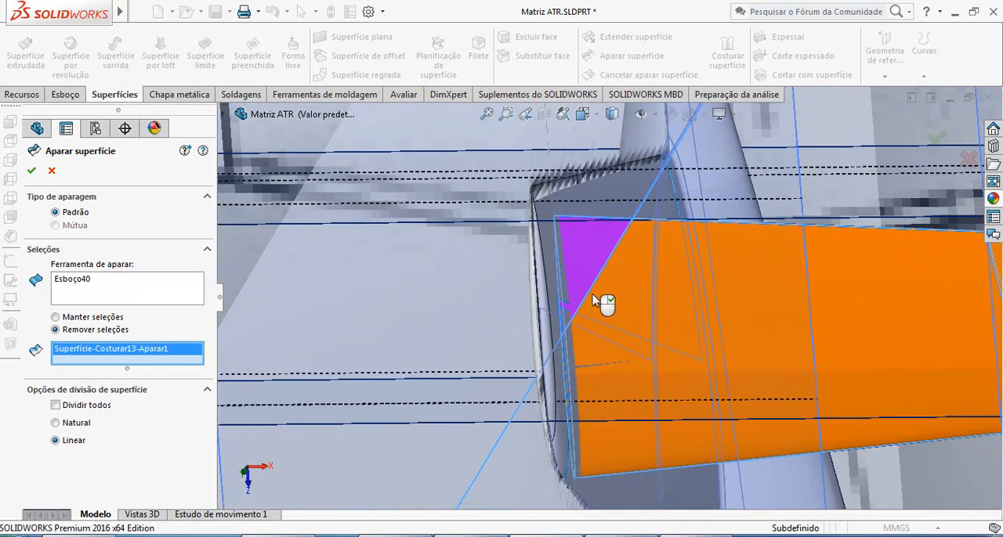
mouse_move(597, 300)
middle_down()
mouse_move(604, 309)
mouse_move(591, 323)
mouse_move(555, 306)
mouse_move(611, 313)
mouse_move(637, 298)
mouse_move(596, 301)
middle_up()
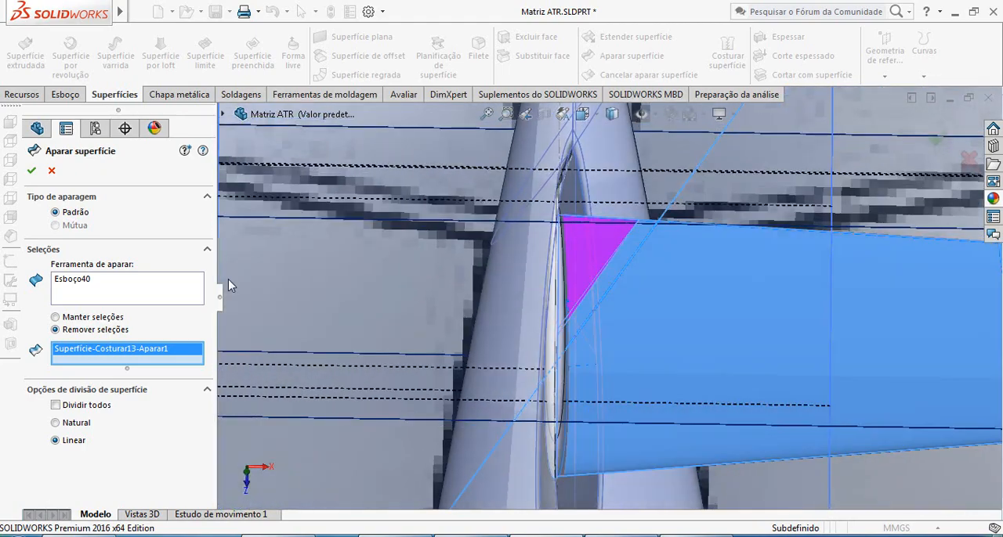
click(31, 171)
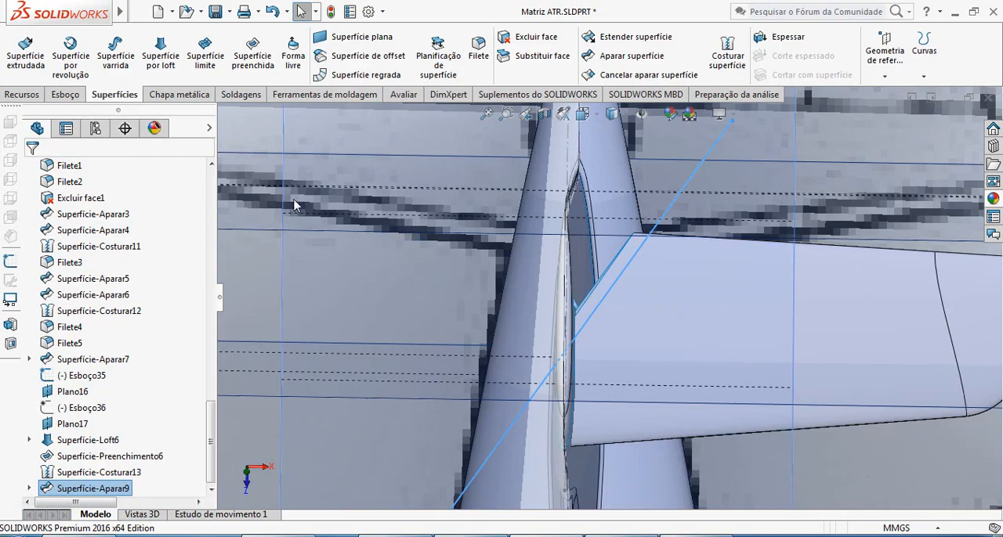
Inspect the trimmed stabilizer root at the fin and compare the tail with the reference drawing from several angles.
click(294, 205)
middle_drag(652, 337, 662, 376)
scroll(673, 265, down, 6)
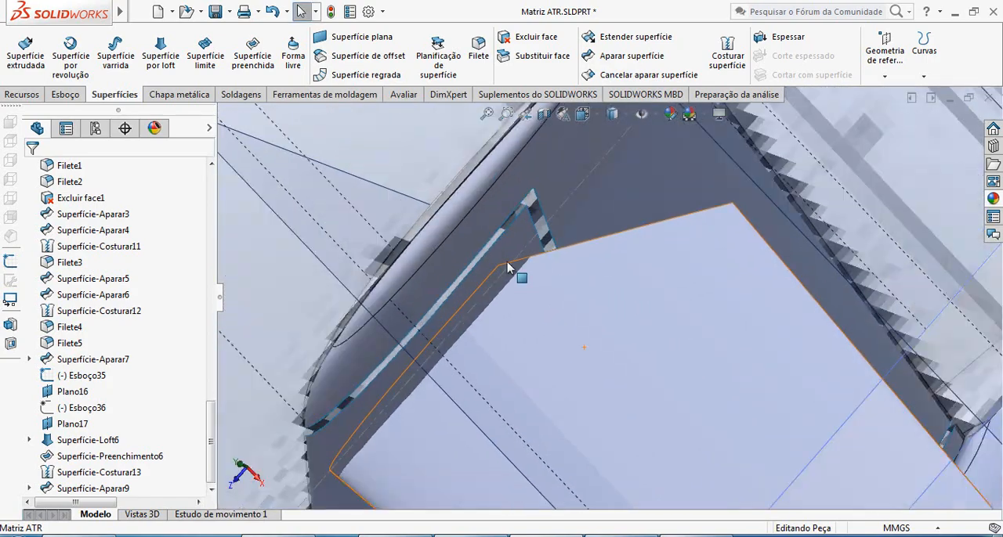
middle_drag(507, 268, 555, 218)
scroll(609, 329, up, 4)
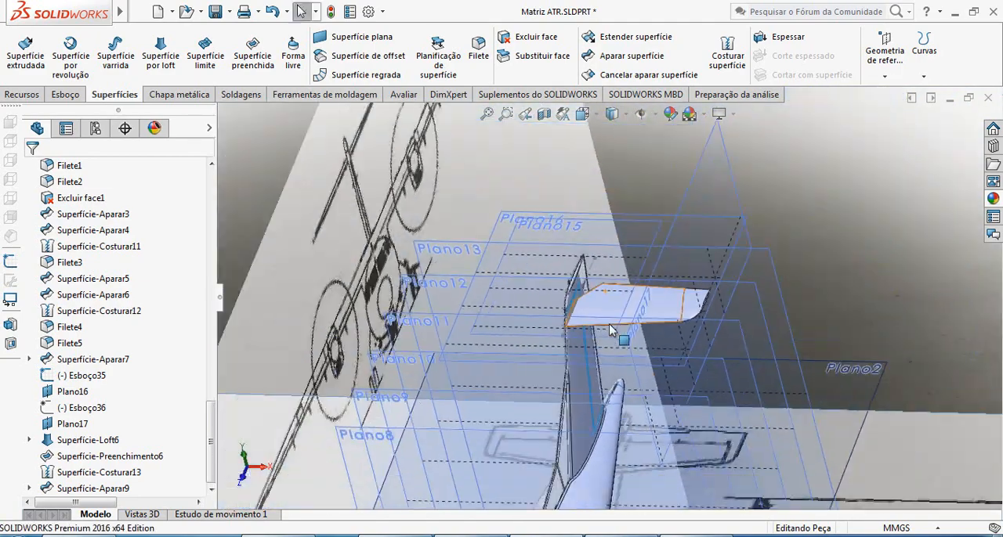
scroll(669, 312, down, 3)
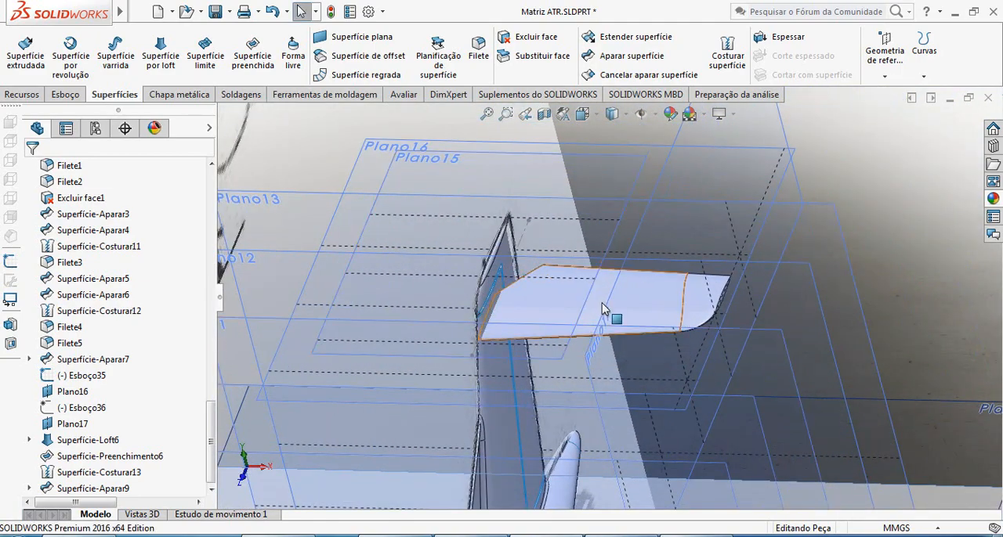
middle_drag(603, 310, 575, 380)
scroll(649, 383, up, 5)
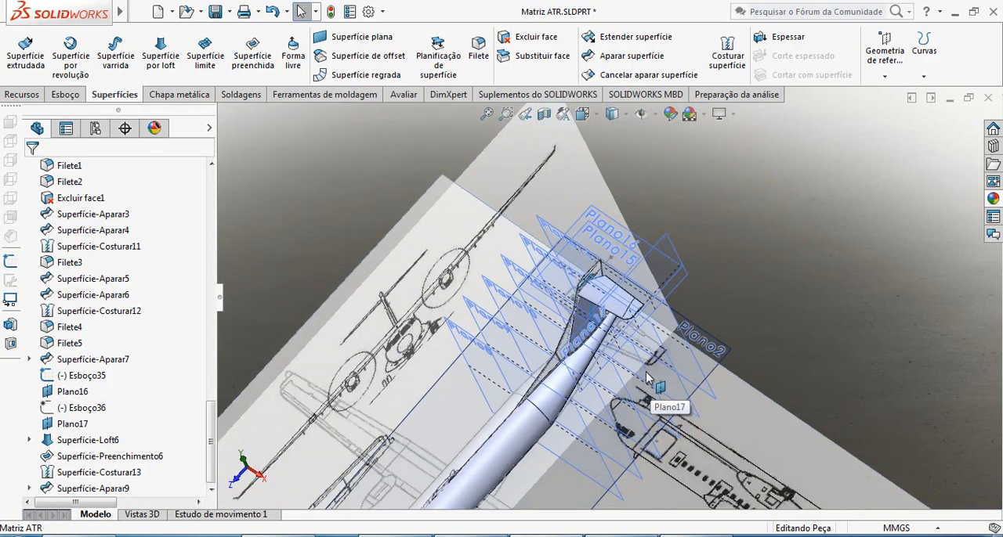
scroll(643, 345, down, 6)
middle_drag(640, 313, 614, 304)
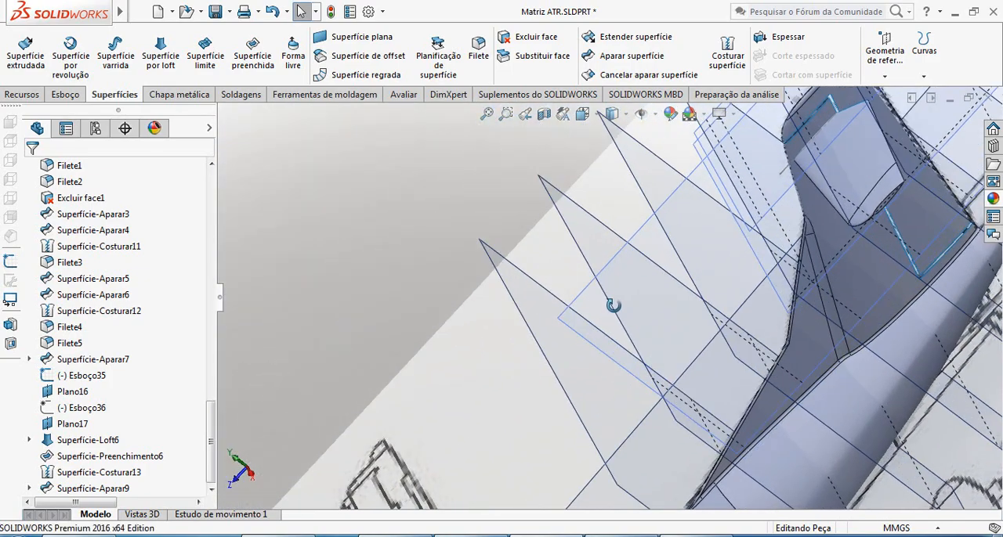
scroll(776, 365, up, 6)
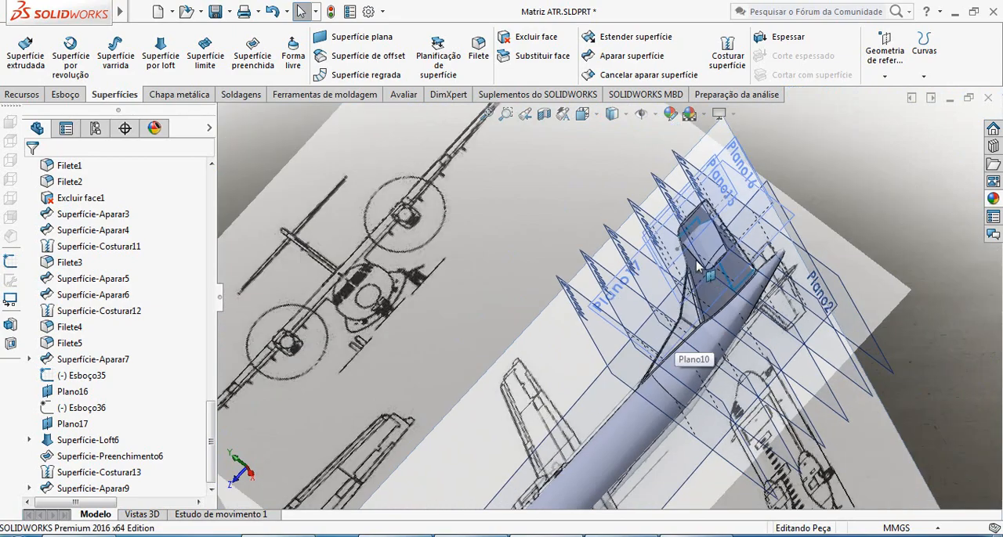
middle_drag(696, 266, 586, 183)
scroll(633, 290, down, 5)
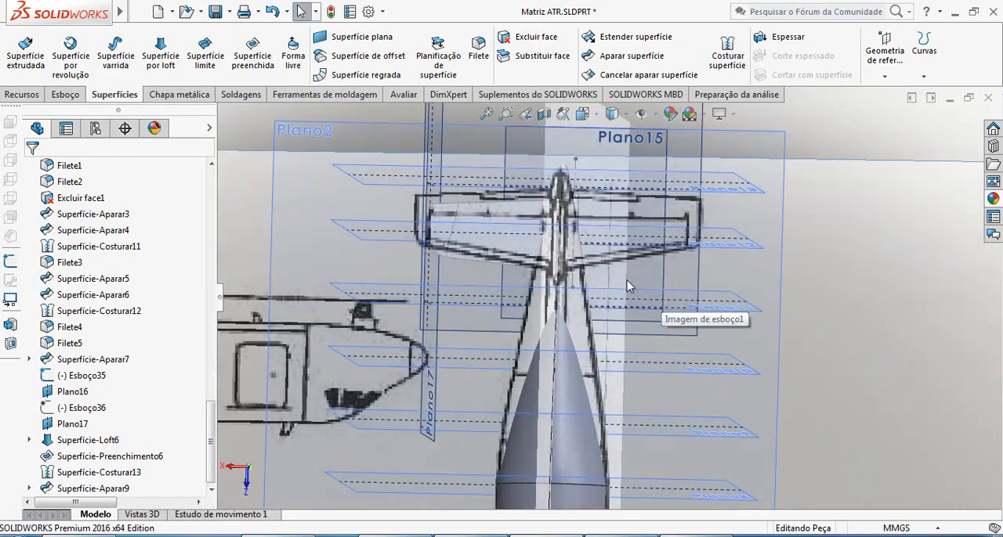
middle_drag(543, 233, 501, 275)
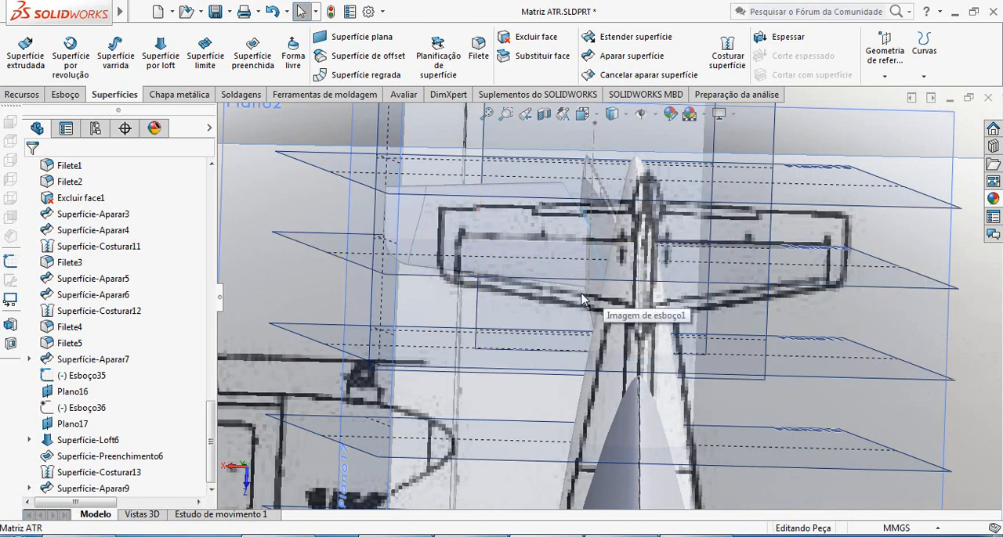
middle_drag(482, 261, 674, 292)
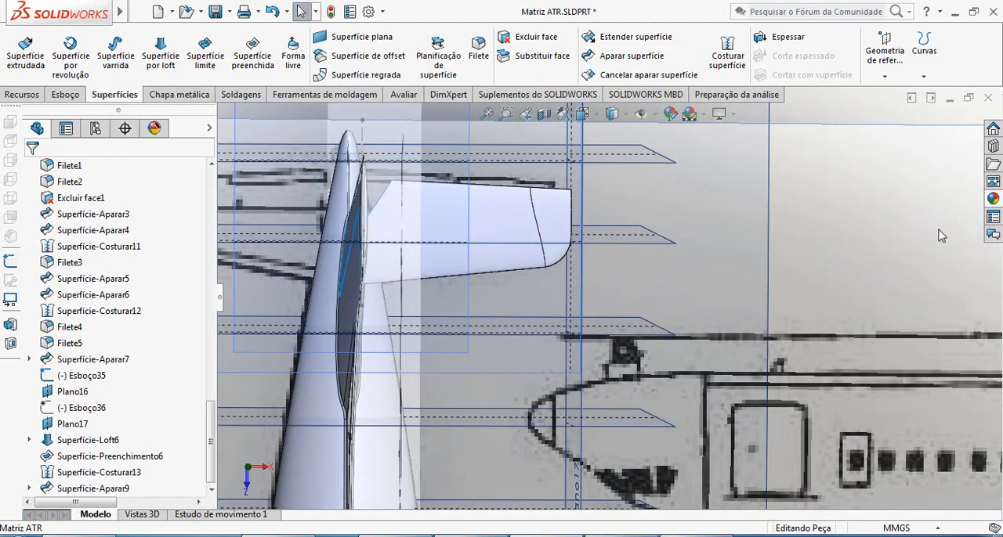
scroll(615, 311, up, 5)
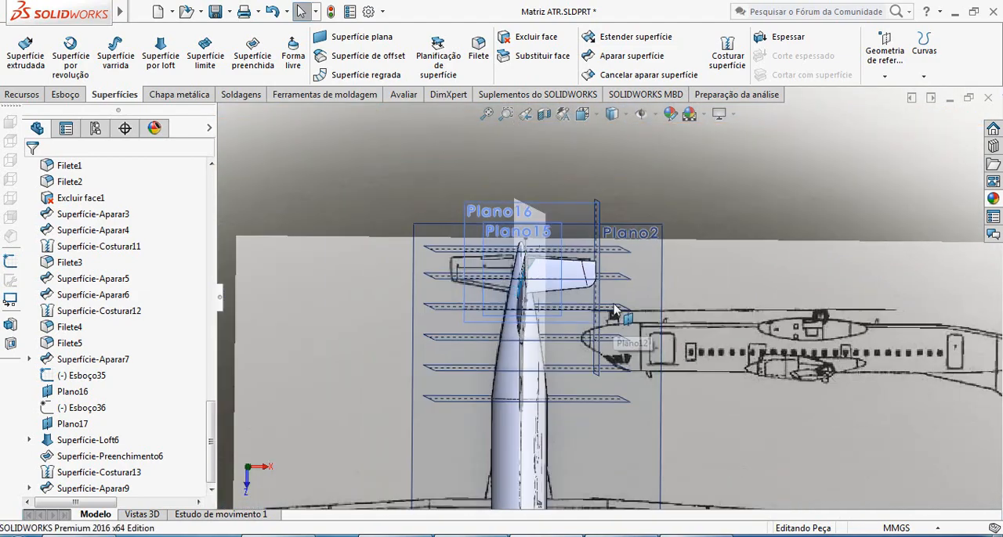
Start a new sketch on Plano superior with the tail seen from above.
key(ctrl+5)
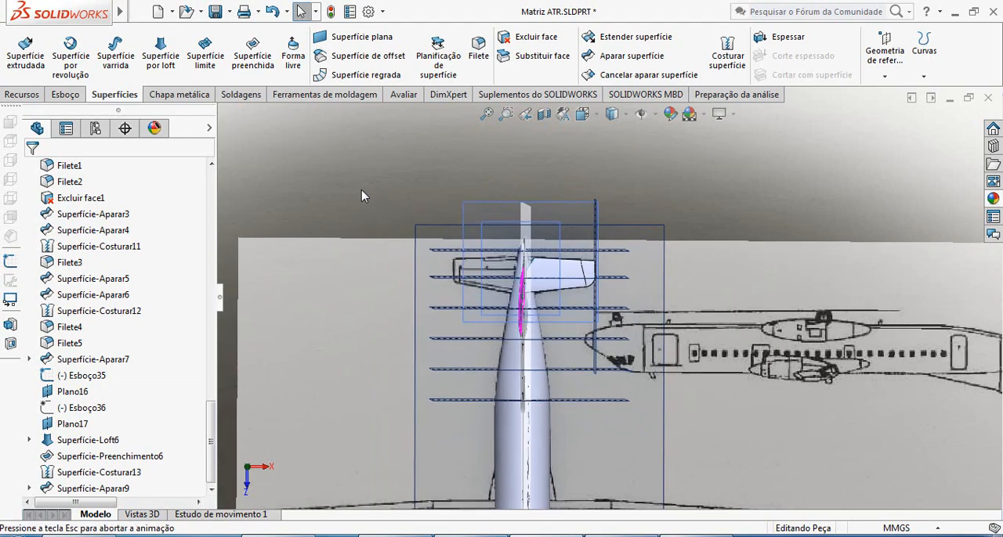
scroll(619, 327, down, 4)
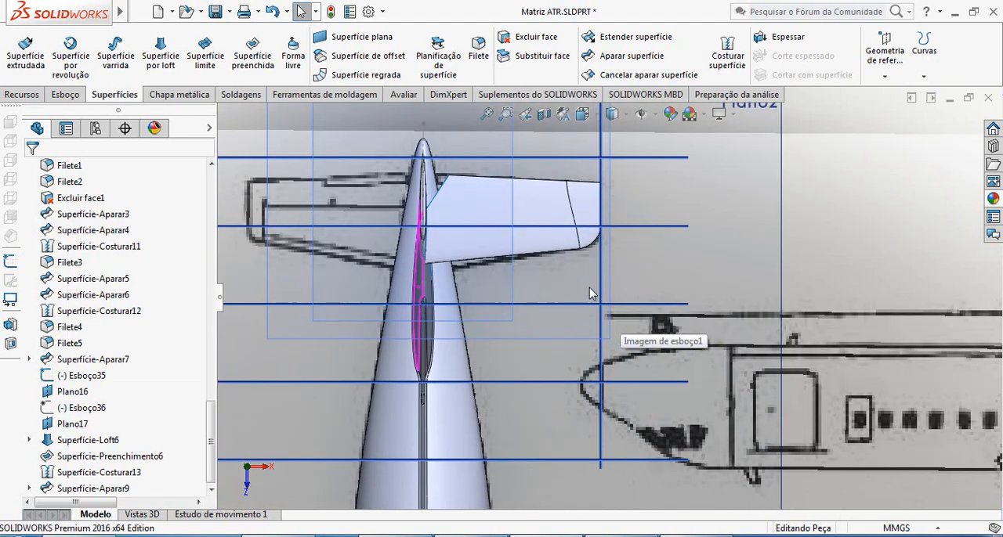
scroll(588, 282, down, 2)
scroll(506, 276, down, 2)
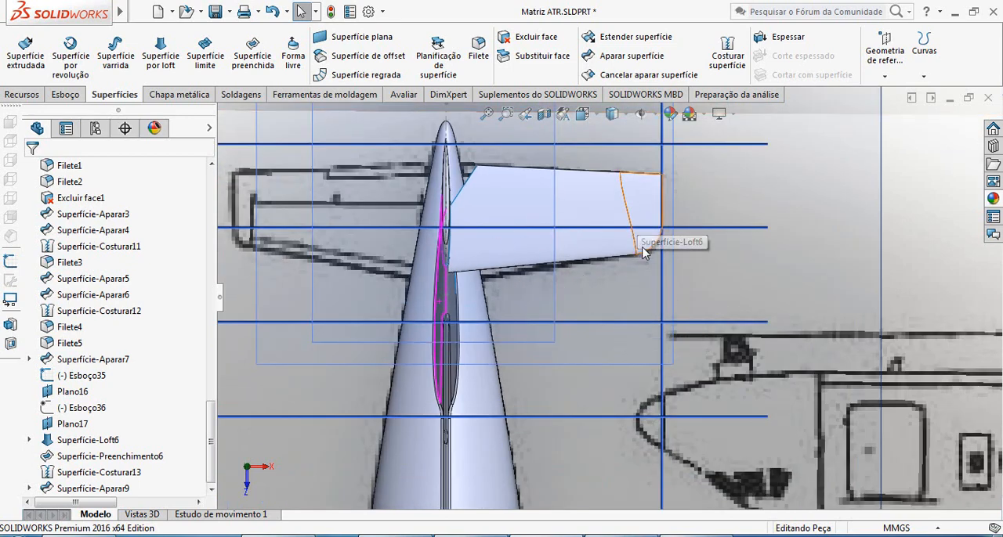
click(65, 95)
click(20, 49)
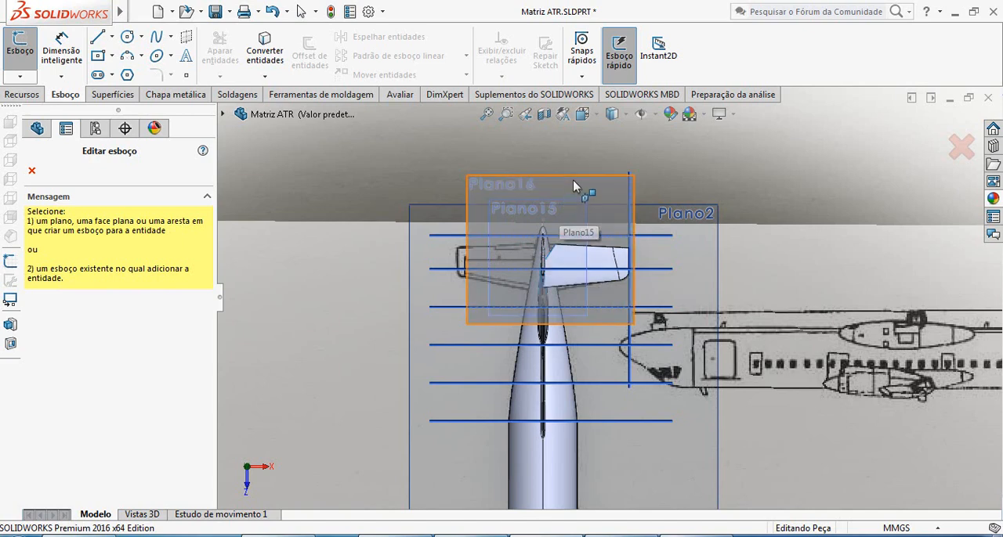
click(222, 115)
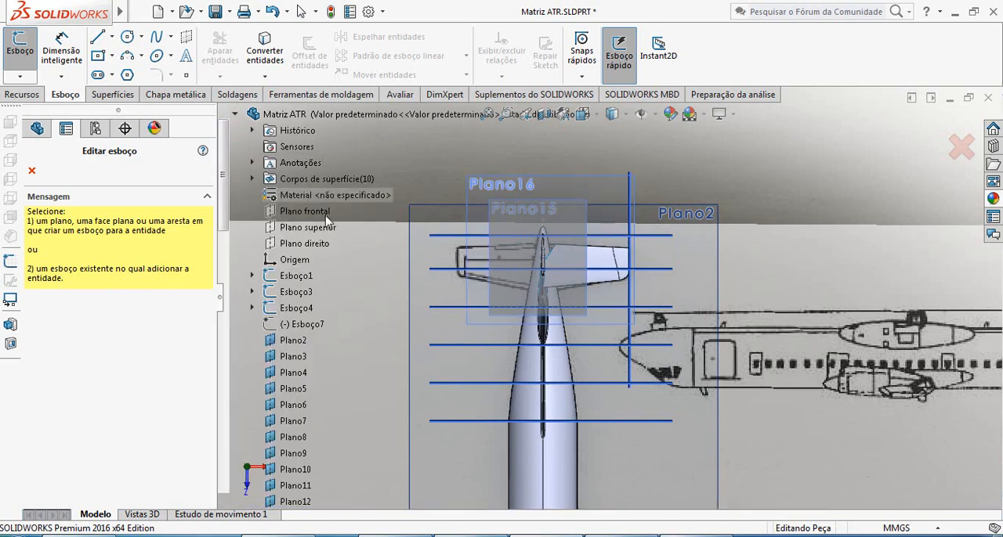
click(326, 229)
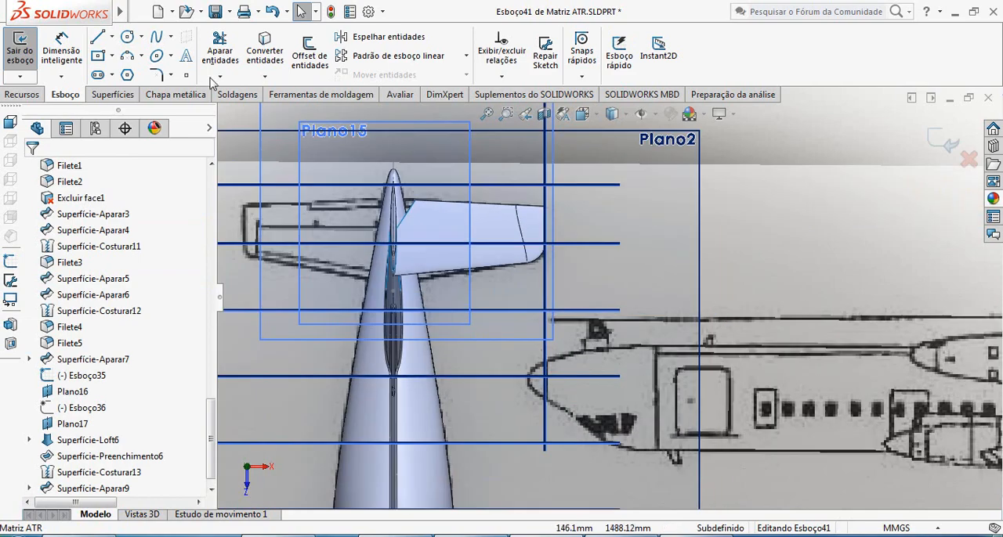
click(99, 37)
scroll(377, 215, down, 5)
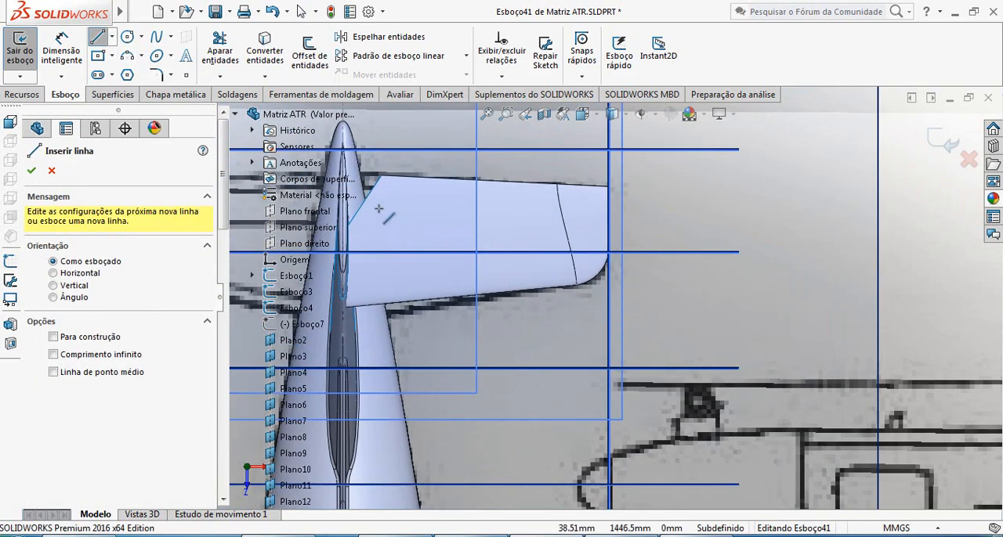
scroll(684, 298, up, 4)
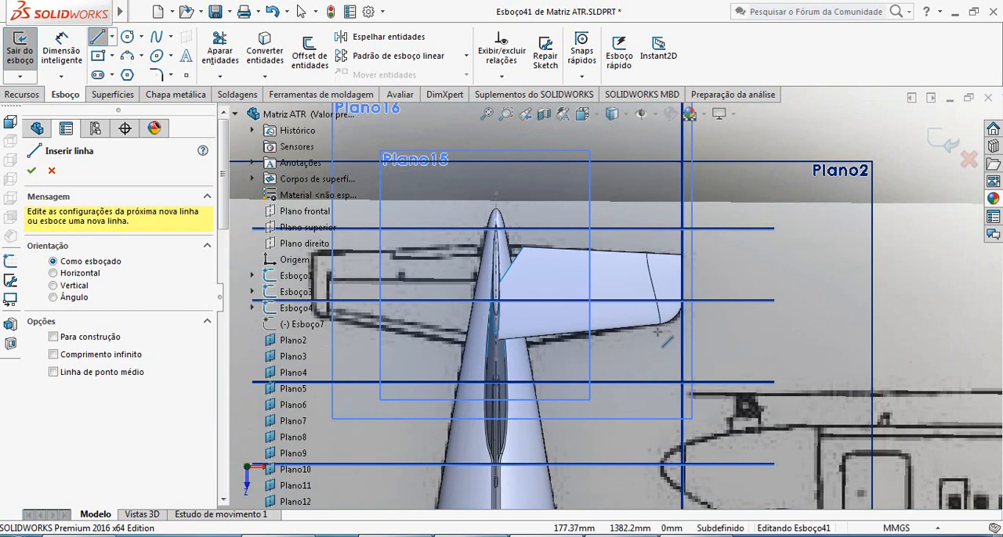
click(670, 332)
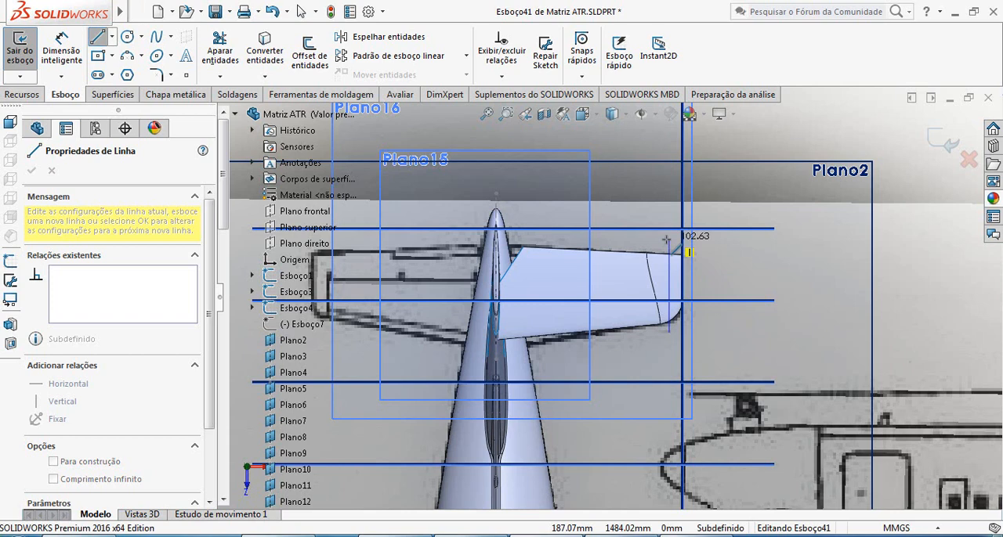
key(Escape)
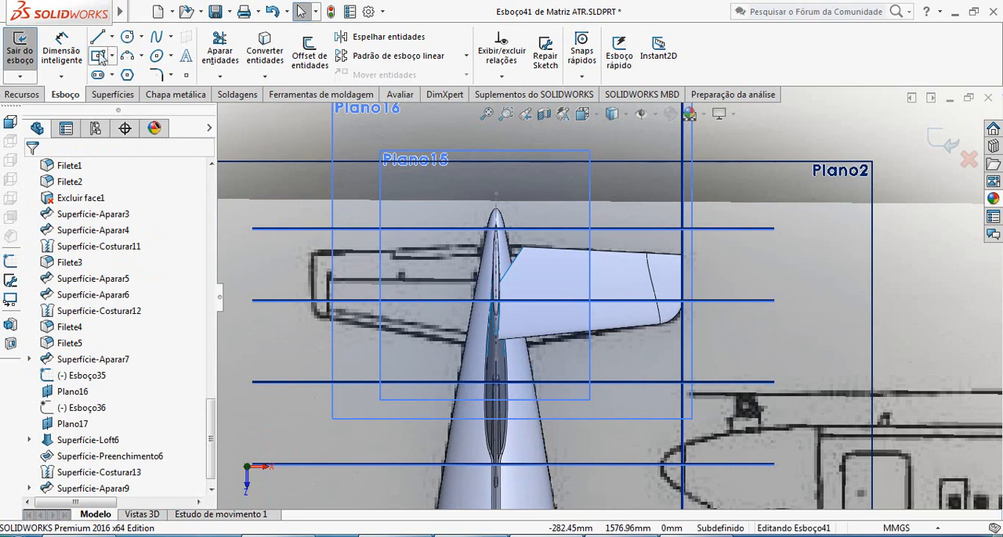
Sketch a vertical line across the stabilizer's chord near its tip at about X 184.65 mm, extending past both edges.
click(99, 40)
click(665, 333)
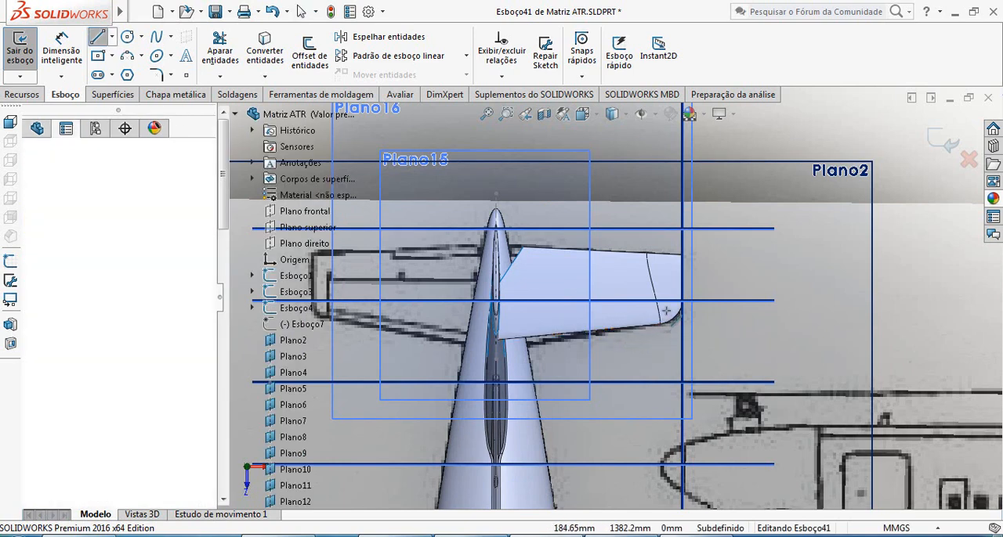
click(665, 248)
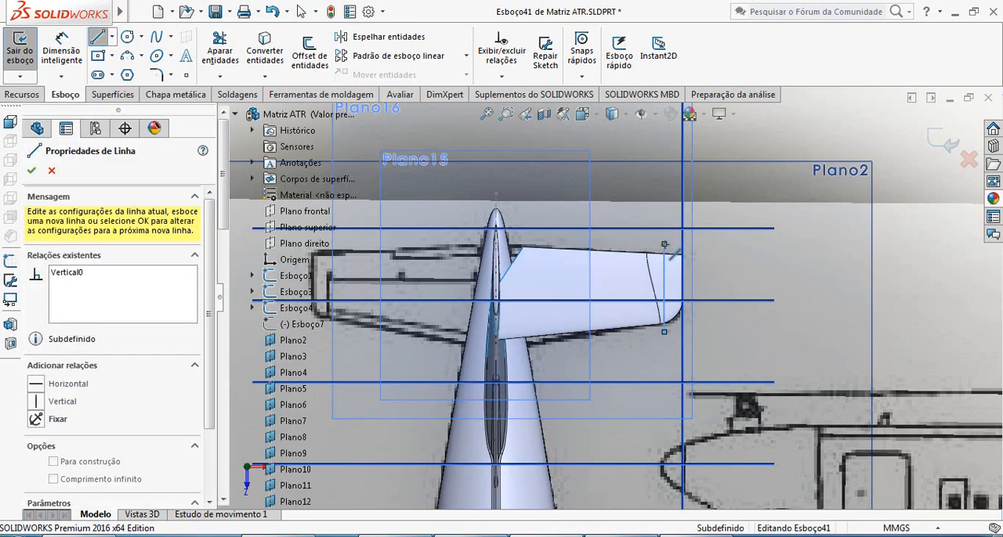
key(Escape)
Sketch a horizontal line about 253 mm long across the stabilizer's span, from left of the fin to just past the tip.
click(98, 39)
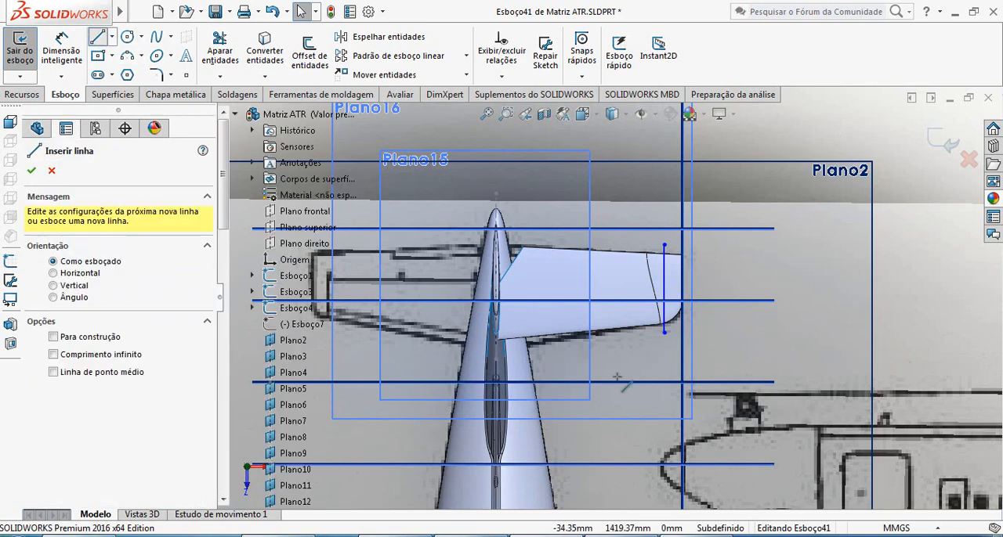
scroll(693, 384, down, 2)
scroll(506, 269, down, 4)
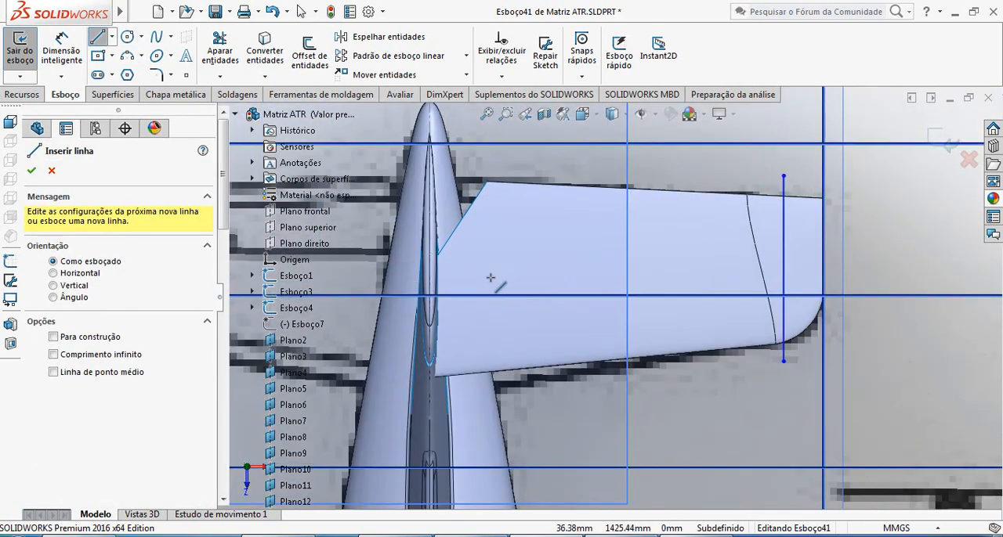
middle_drag(488, 279, 478, 291)
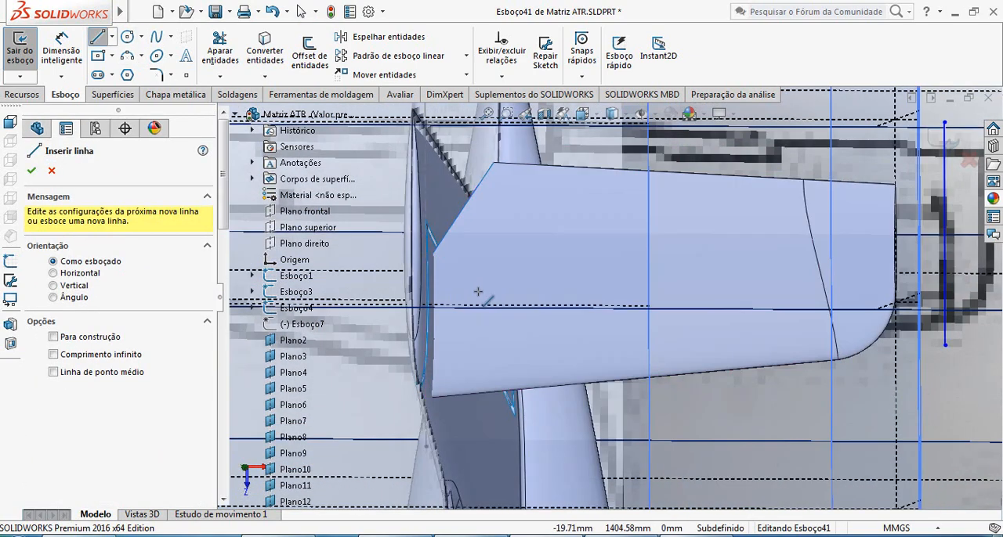
scroll(728, 330, up, 4)
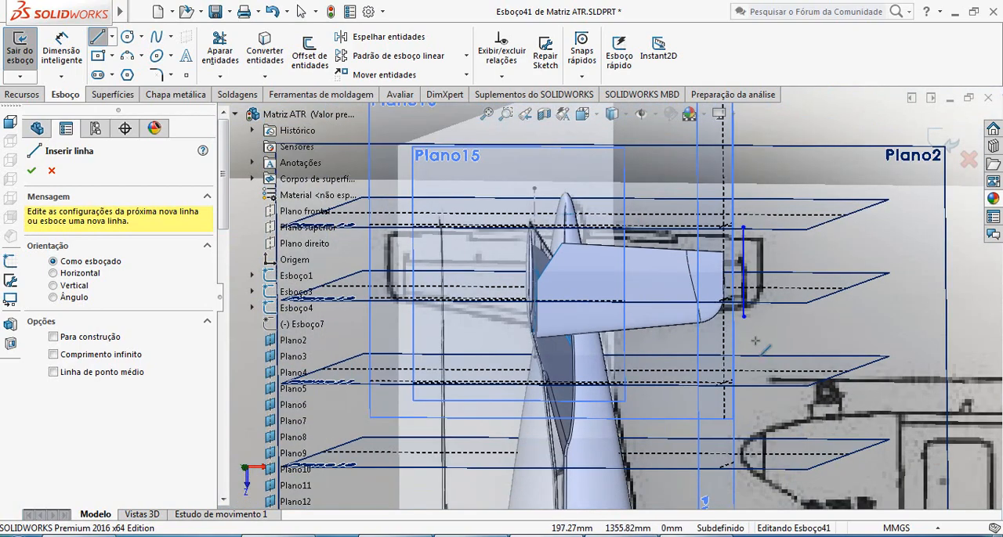
key(ctrl+5)
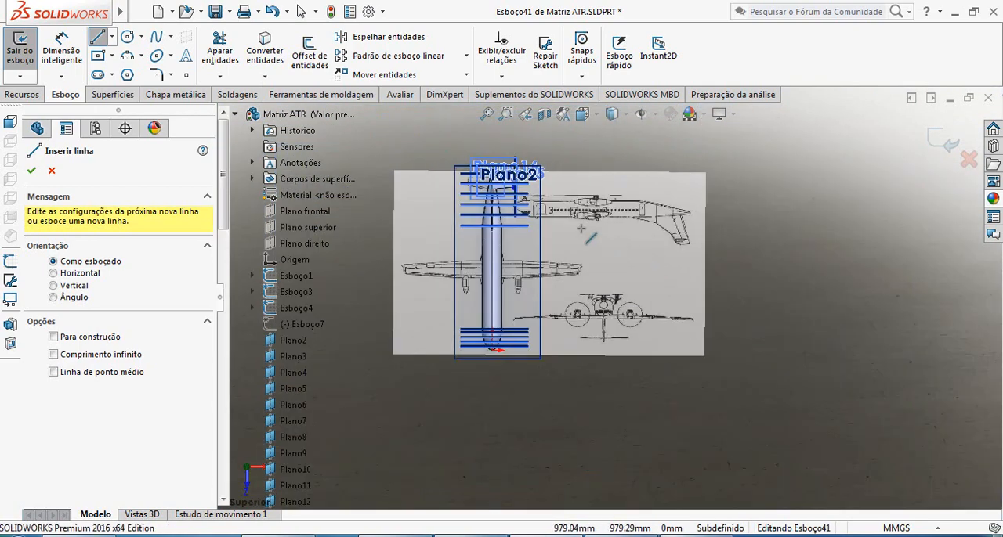
scroll(580, 229, down, 8)
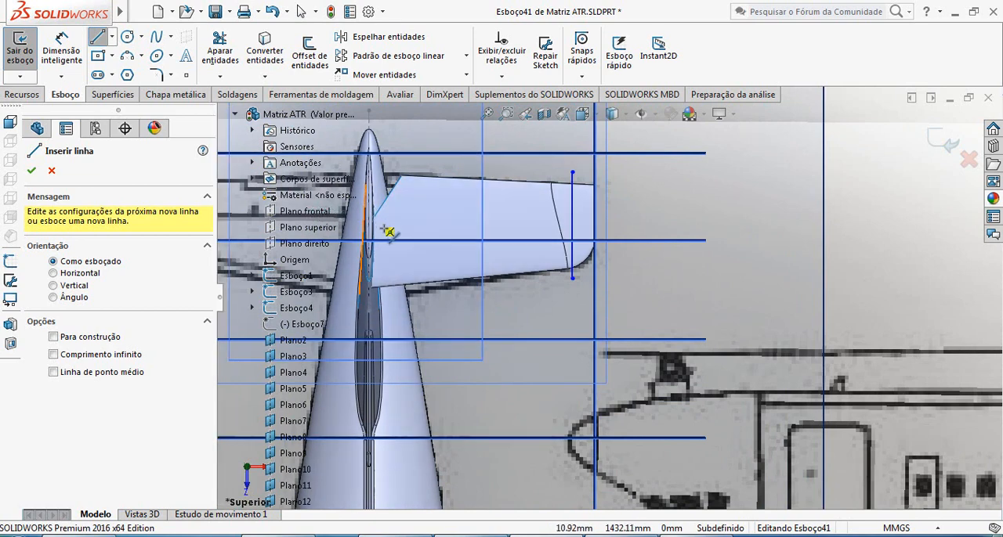
scroll(384, 229, up, 2)
scroll(385, 229, down, 2)
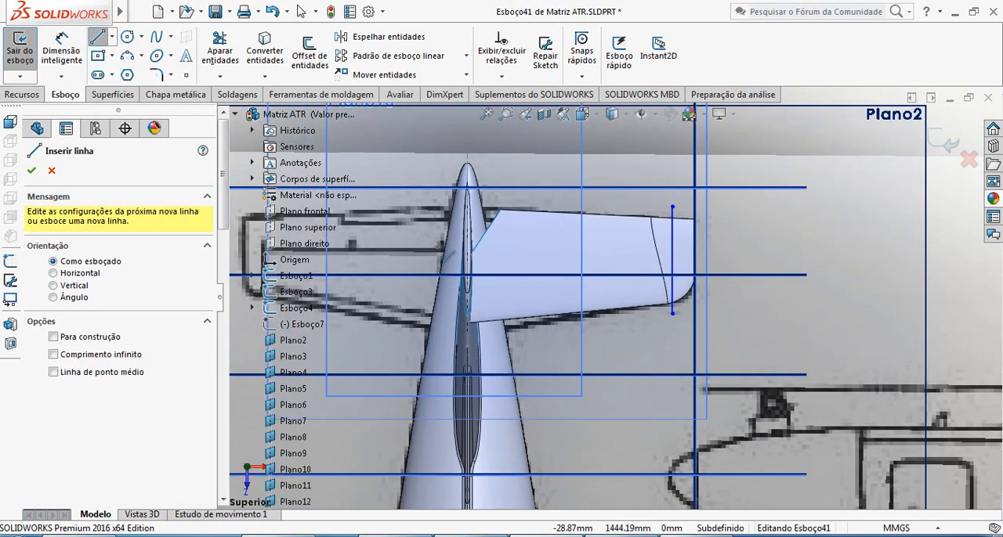
click(423, 248)
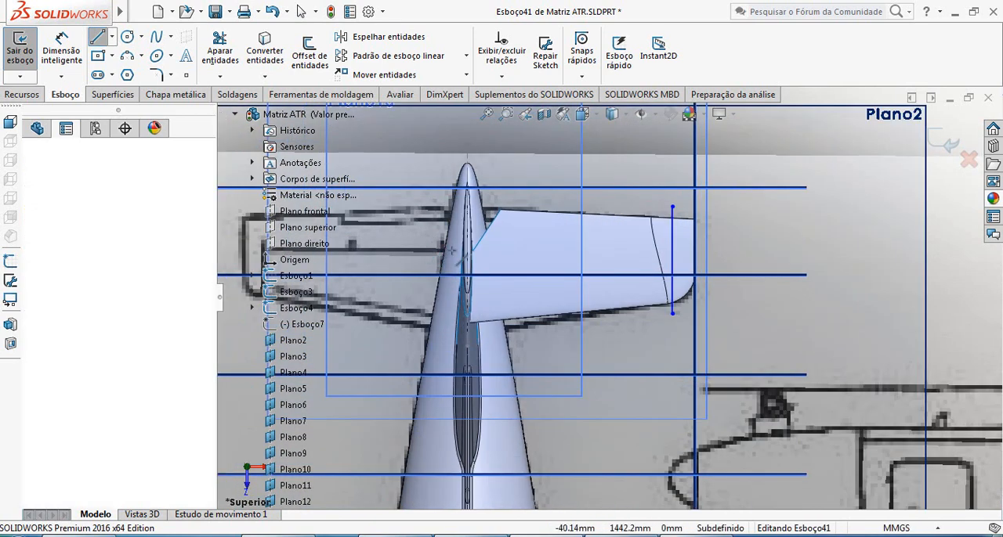
click(707, 248)
key(Escape)
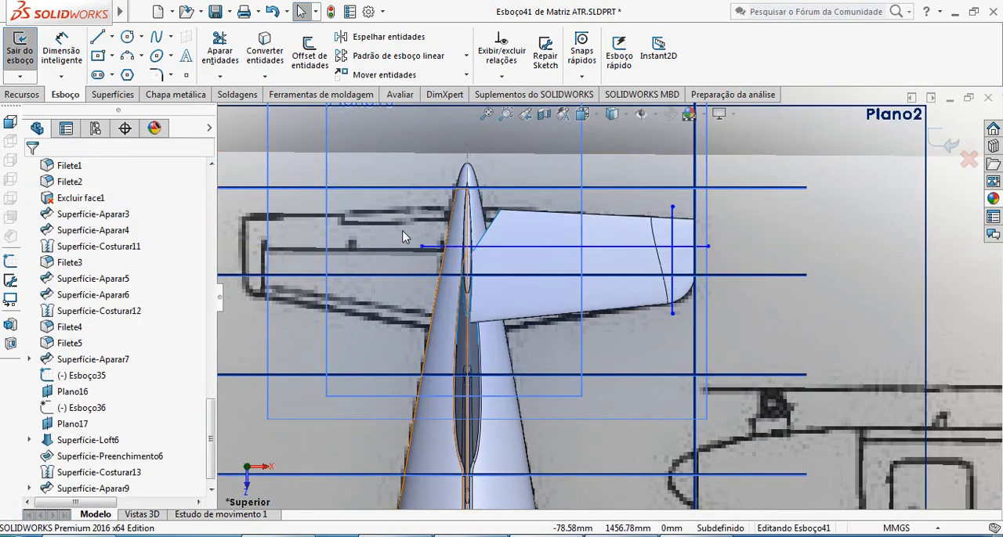
Trim the two sketch lines' overhanging ends beyond their intersection near the stabilizer tip, leaving an L-shaped corner.
click(311, 55)
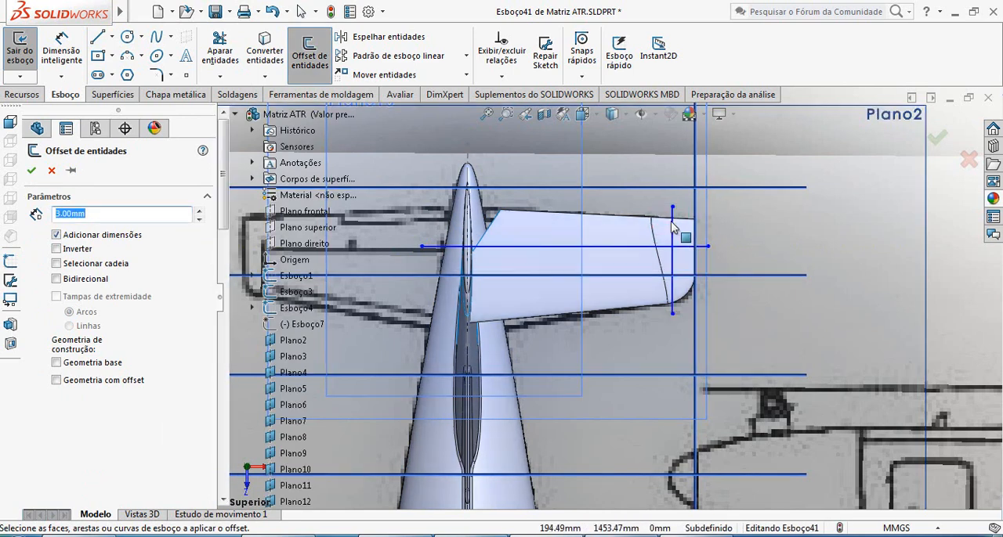
key(Escape)
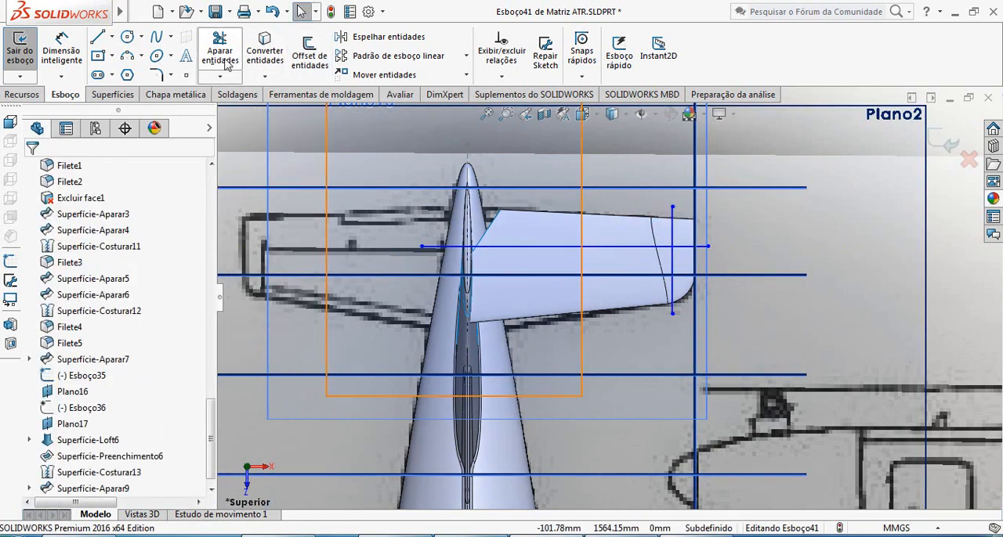
click(707, 257)
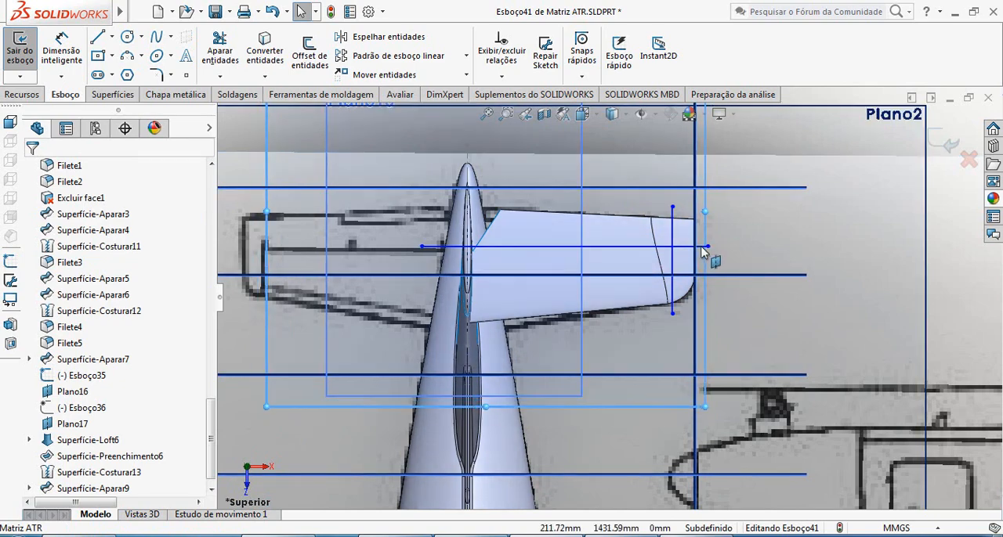
click(203, 55)
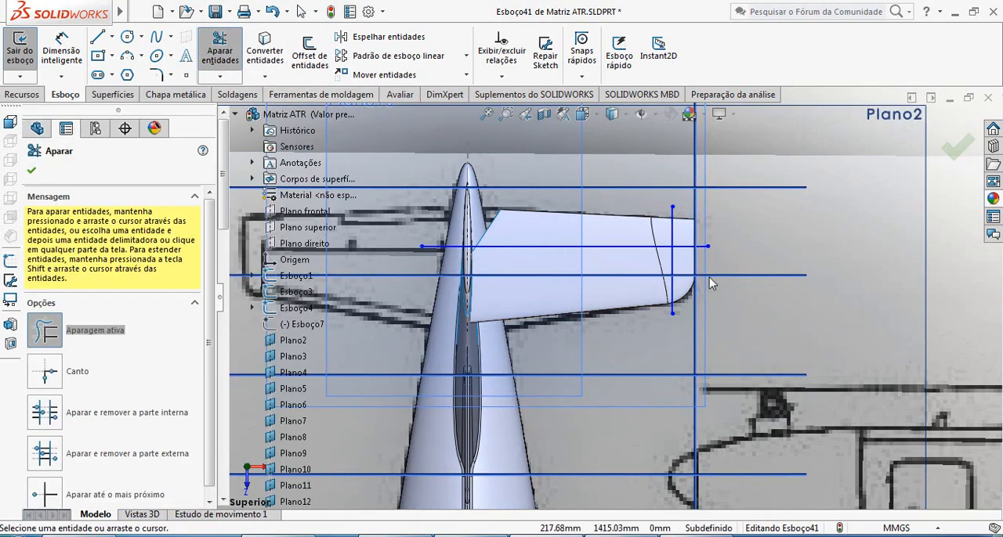
scroll(709, 277, down, 2)
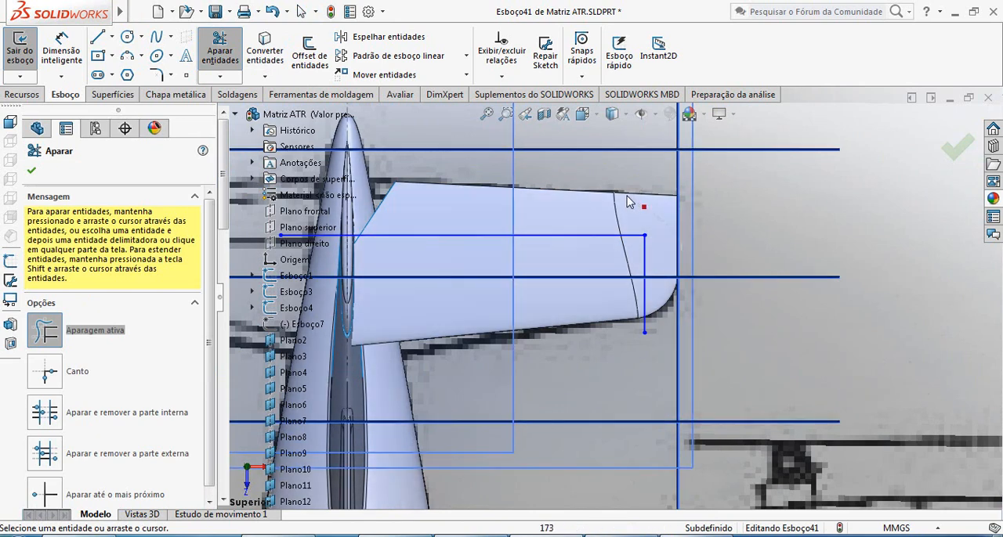
scroll(607, 296, up, 3)
key(Escape)
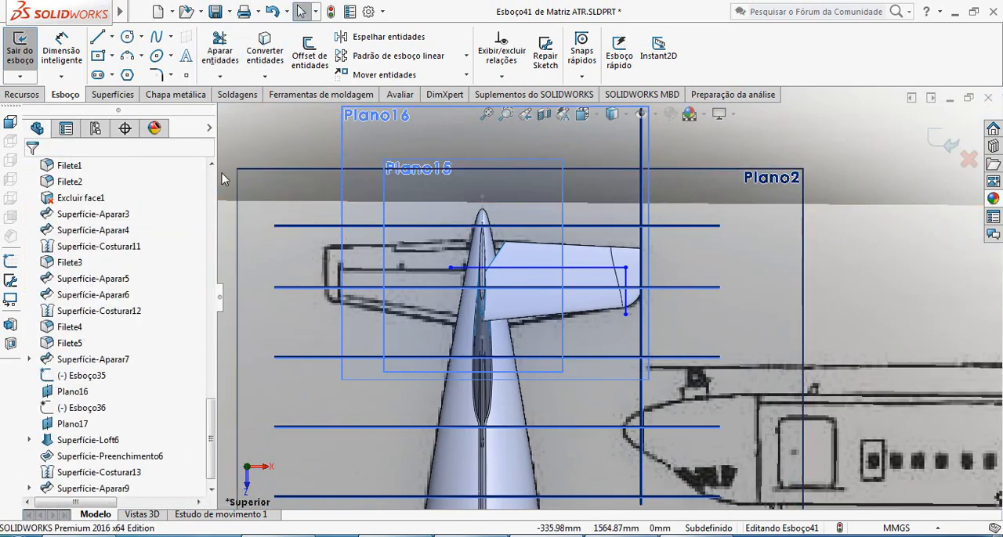
Offset the L-shaped lines outward by 3 mm with dimensions added, and finish the sketch.
click(308, 56)
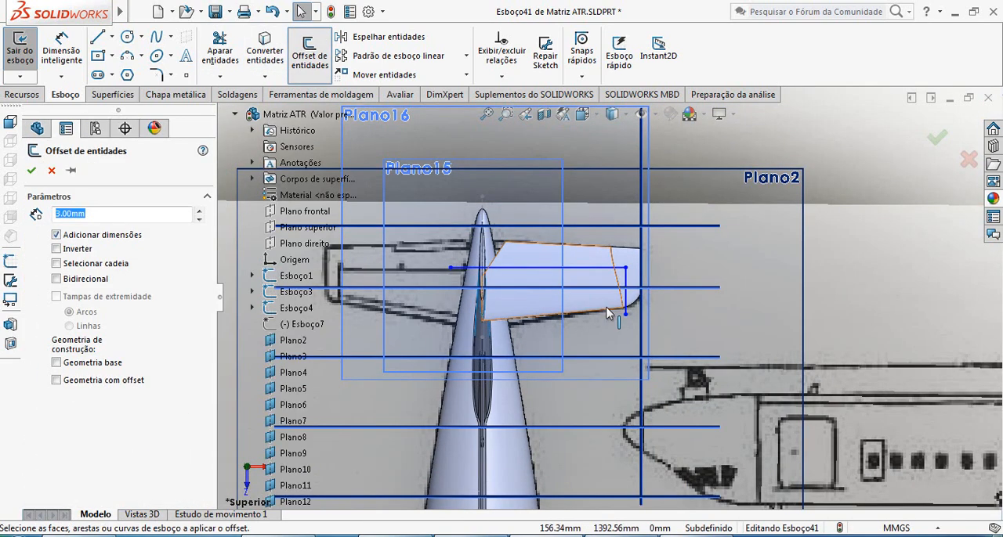
click(630, 304)
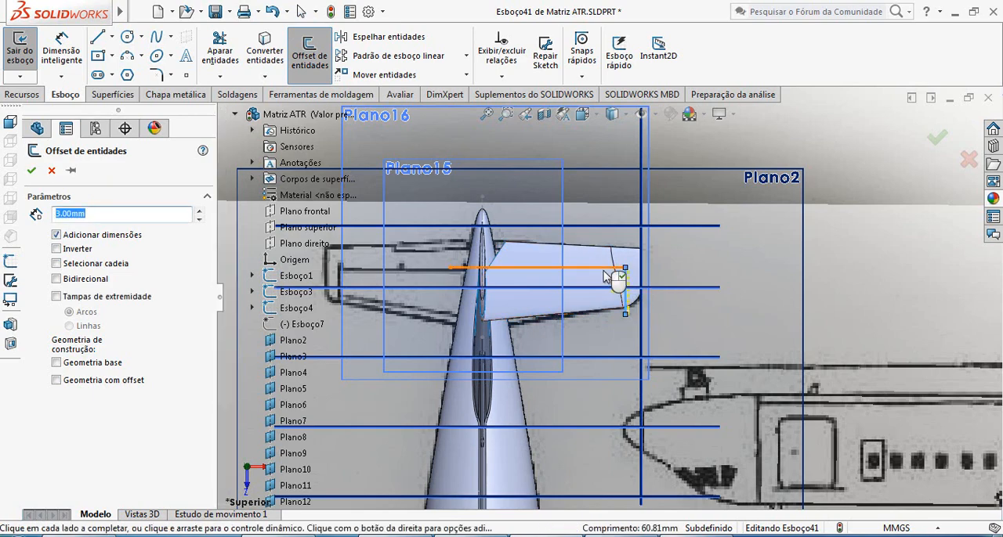
scroll(611, 285, down, 5)
scroll(615, 285, up, 3)
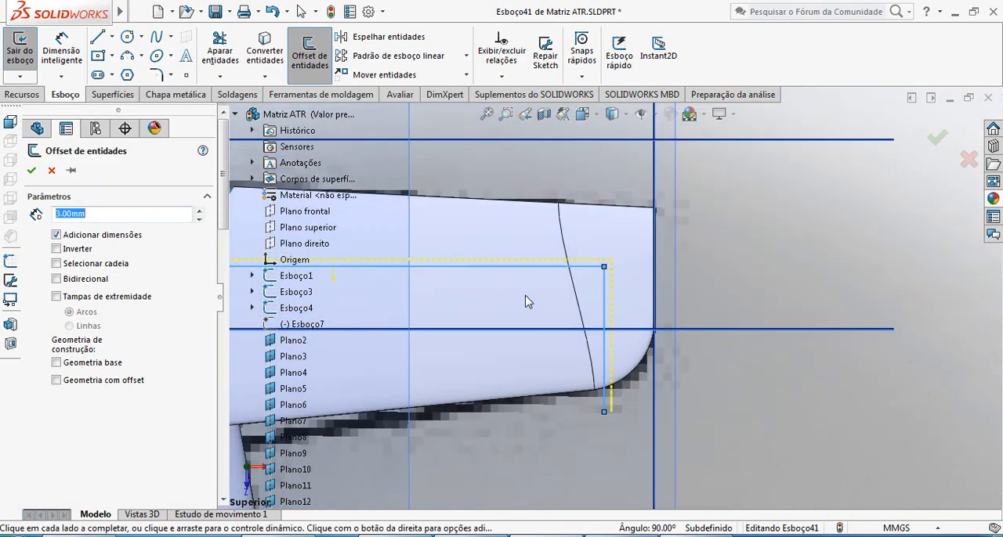
click(33, 170)
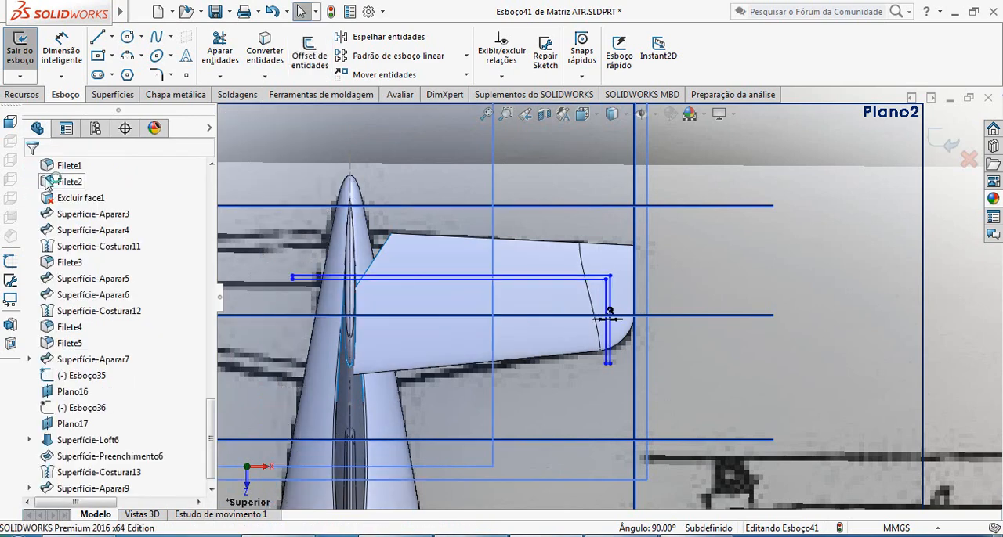
click(944, 154)
Trim the stabilizer surface with Esboço41 as the trim tool, removing the narrow strip between the offset lines.
click(815, 159)
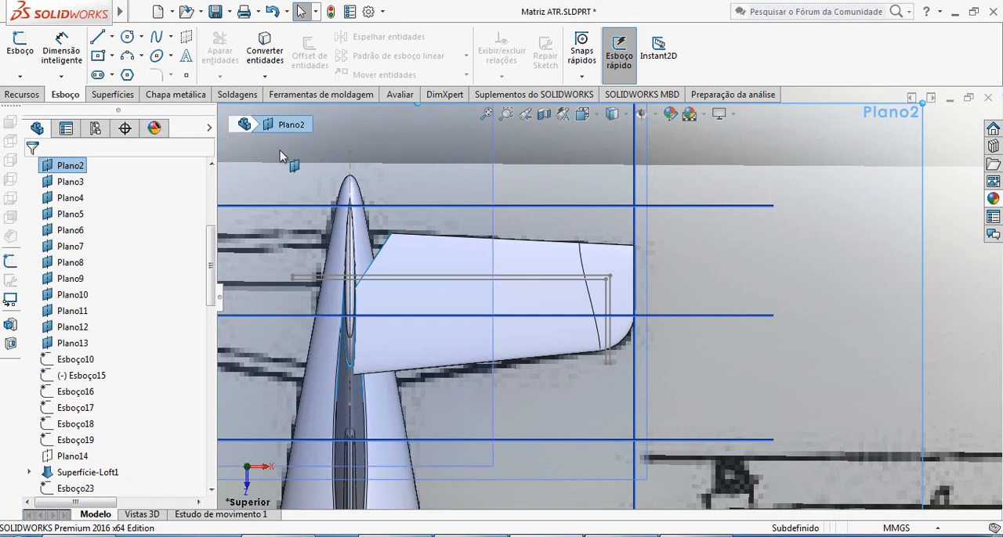
click(113, 94)
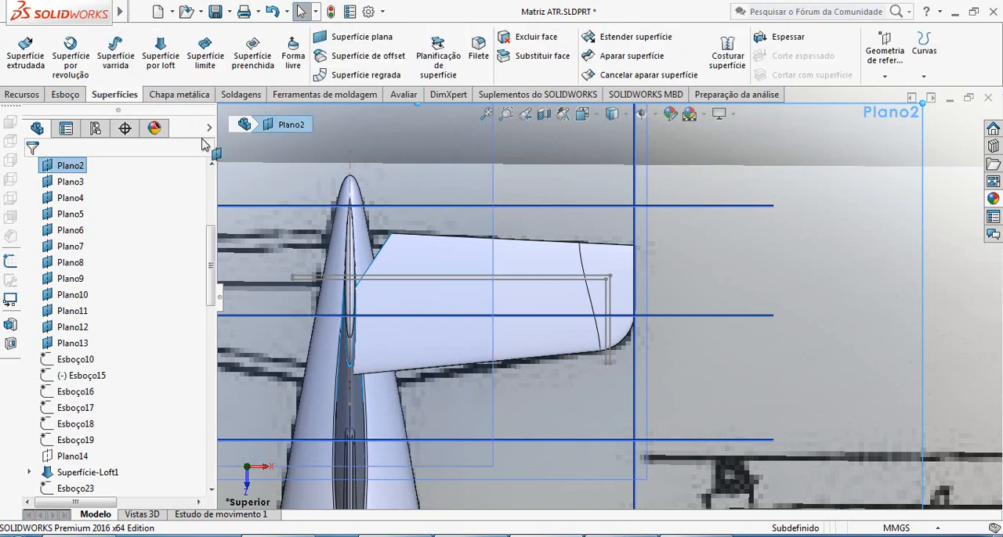
click(632, 55)
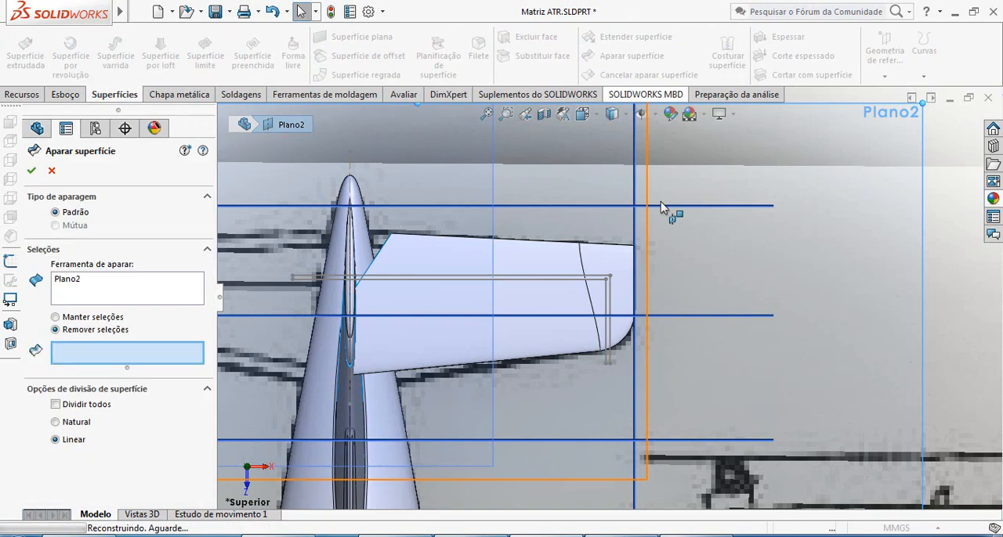
click(69, 280)
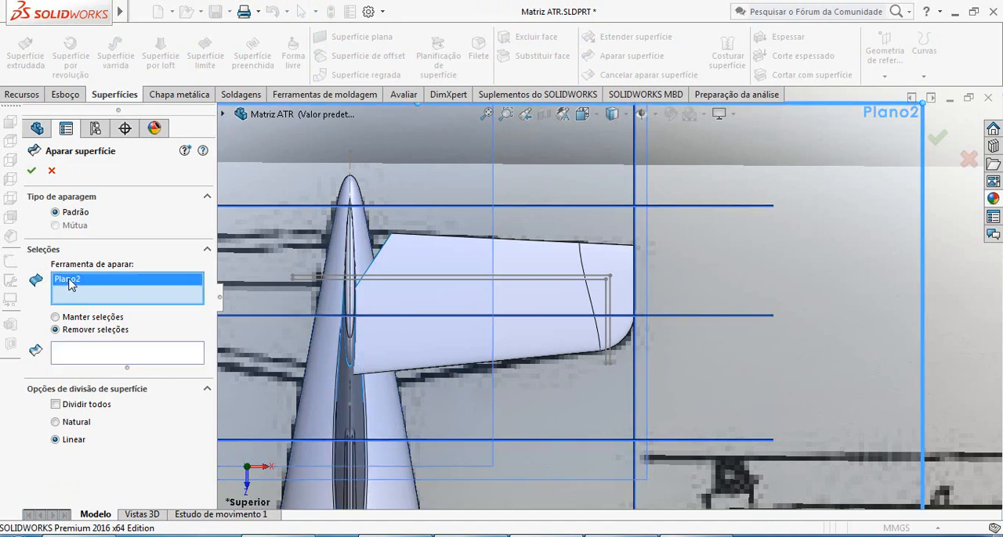
key(Delete)
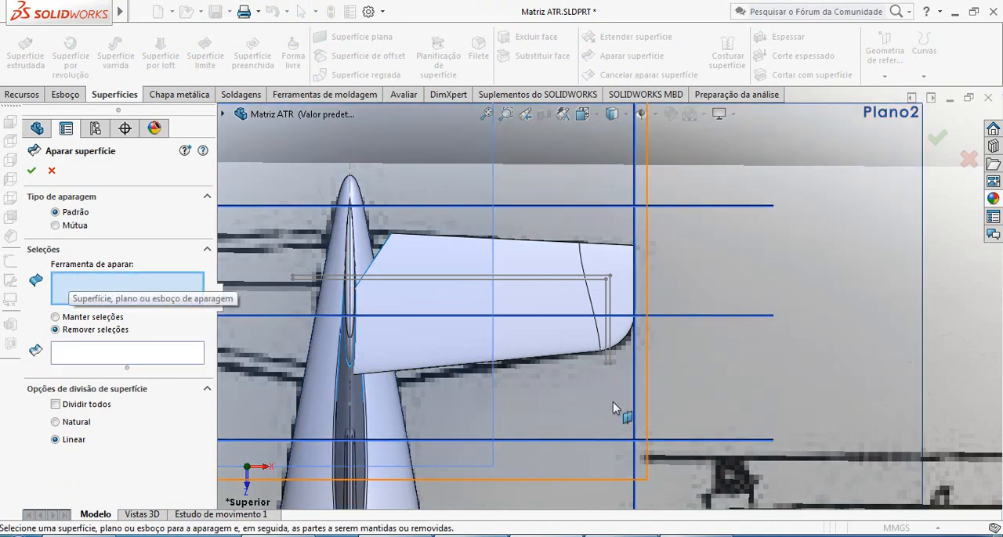
click(609, 360)
scroll(618, 392, down, 5)
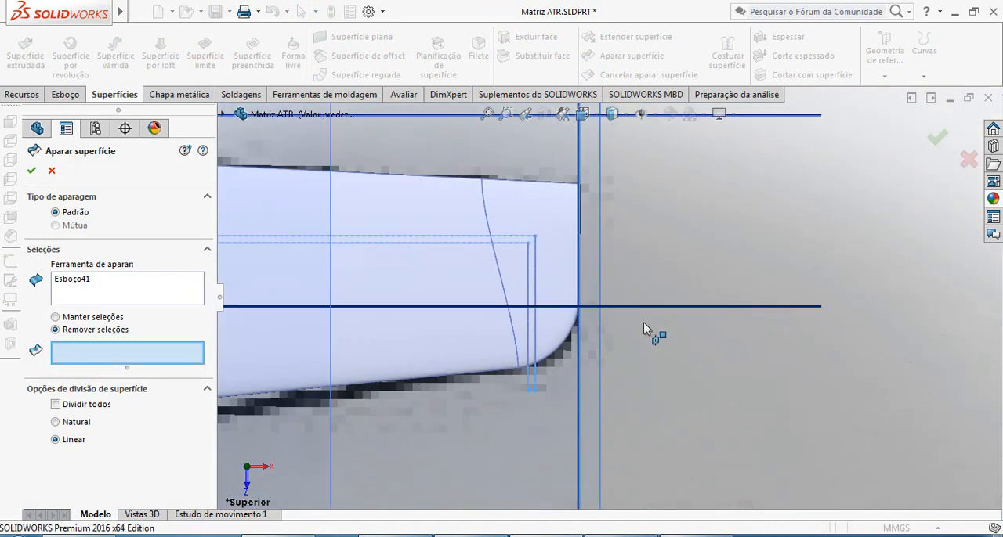
click(504, 216)
scroll(494, 282, up, 5)
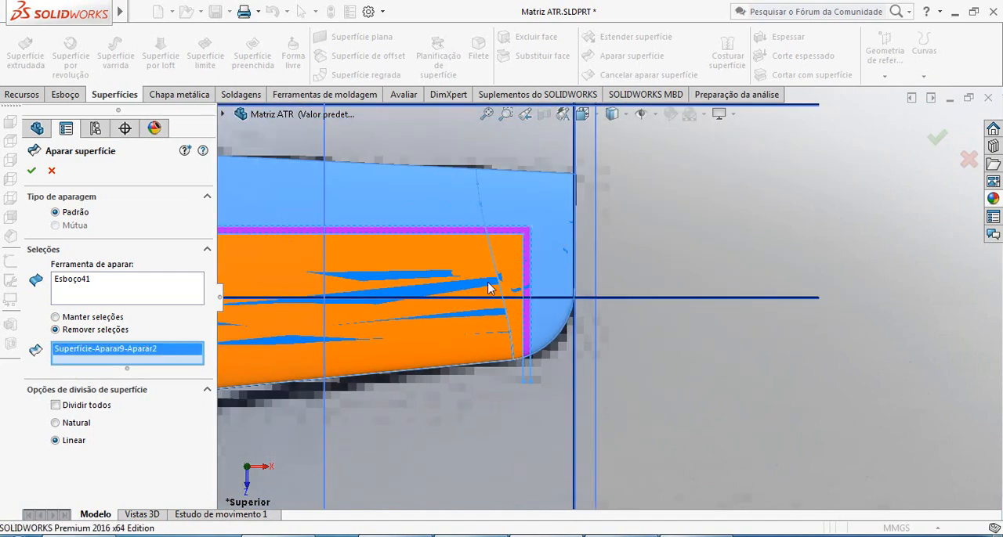
scroll(513, 335, down, 3)
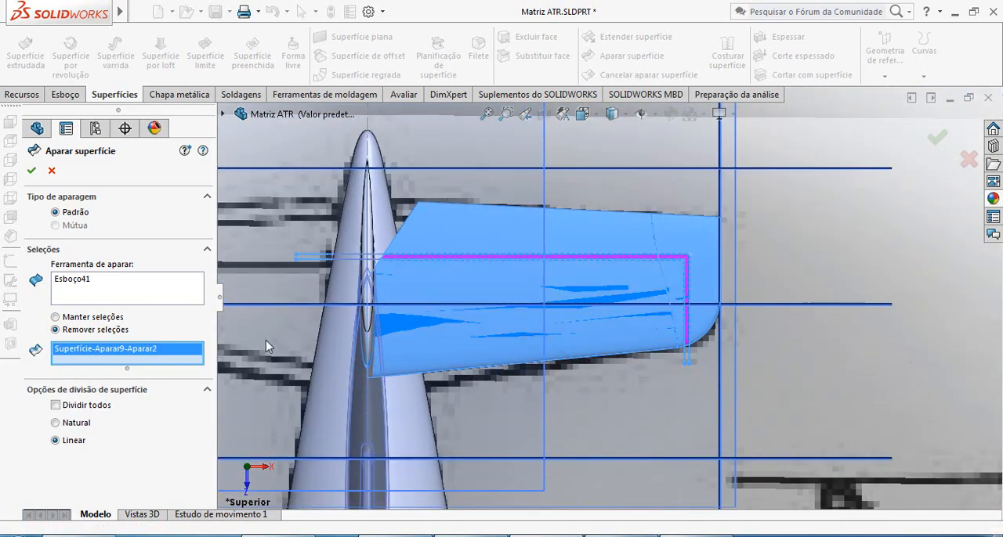
click(31, 171)
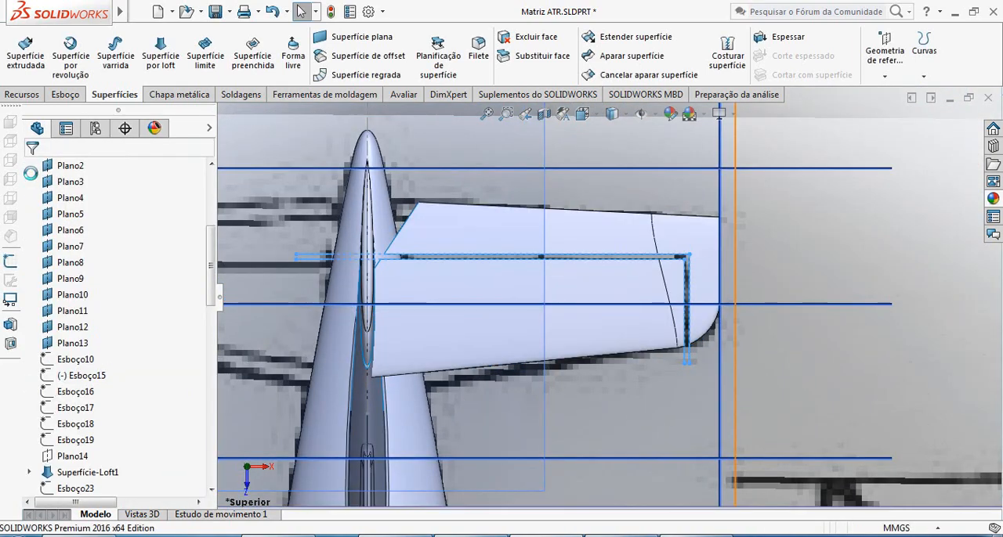
Examine the stabilizer's cut gap from above and below, and view the whole tail against the reference drawings.
scroll(486, 300, up, 3)
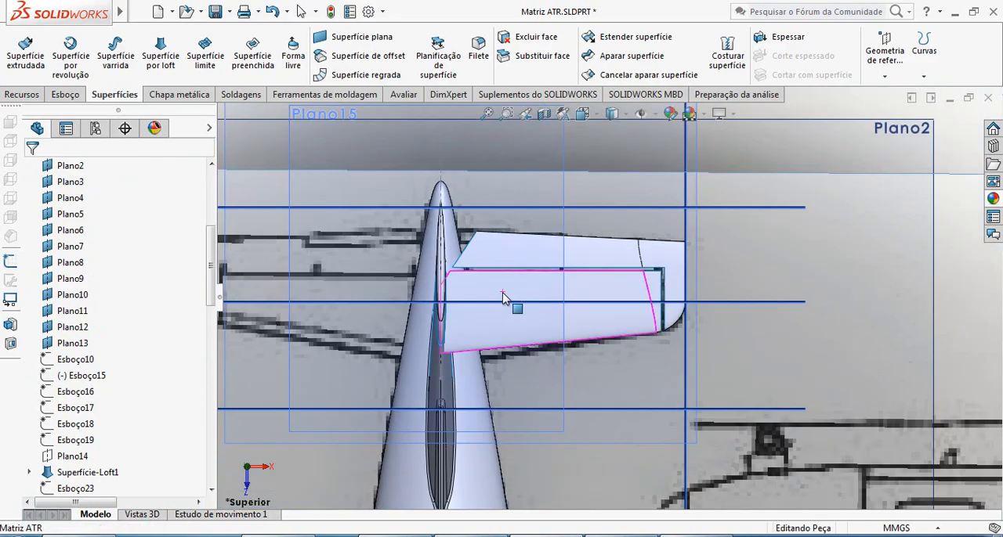
middle_drag(504, 298, 402, 284)
scroll(402, 284, down, 5)
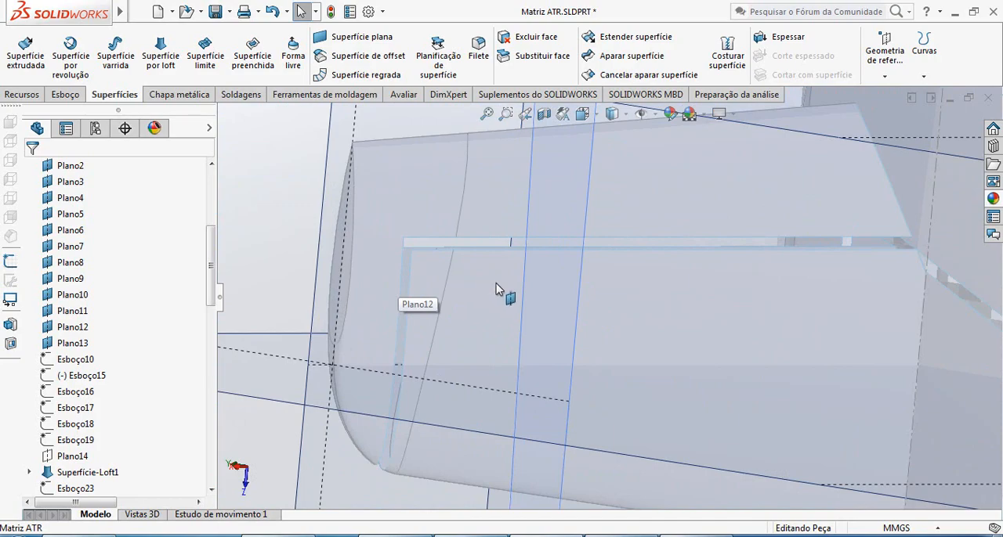
middle_drag(495, 284, 551, 286)
scroll(514, 285, up, 4)
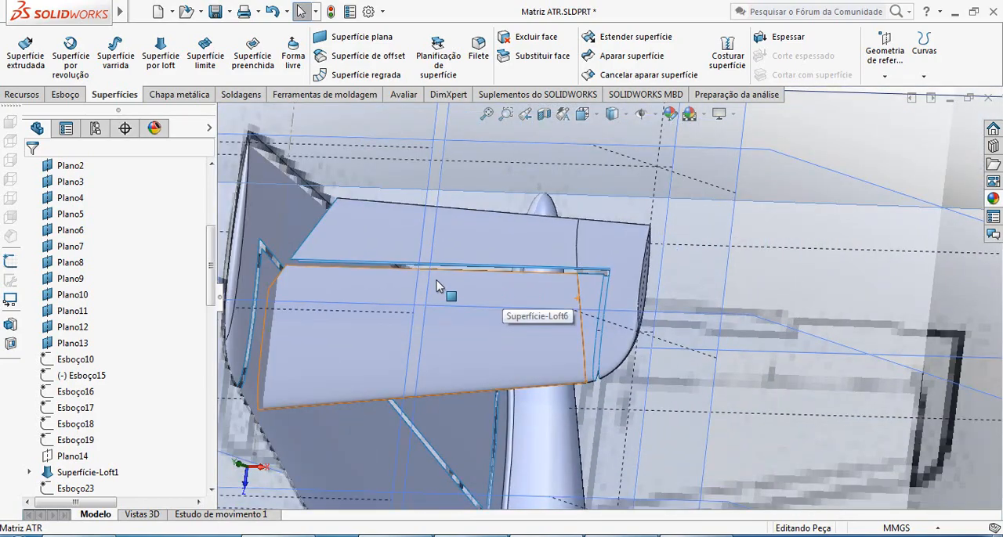
middle_drag(437, 287, 451, 312)
scroll(457, 307, up, 5)
scroll(572, 299, down, 2)
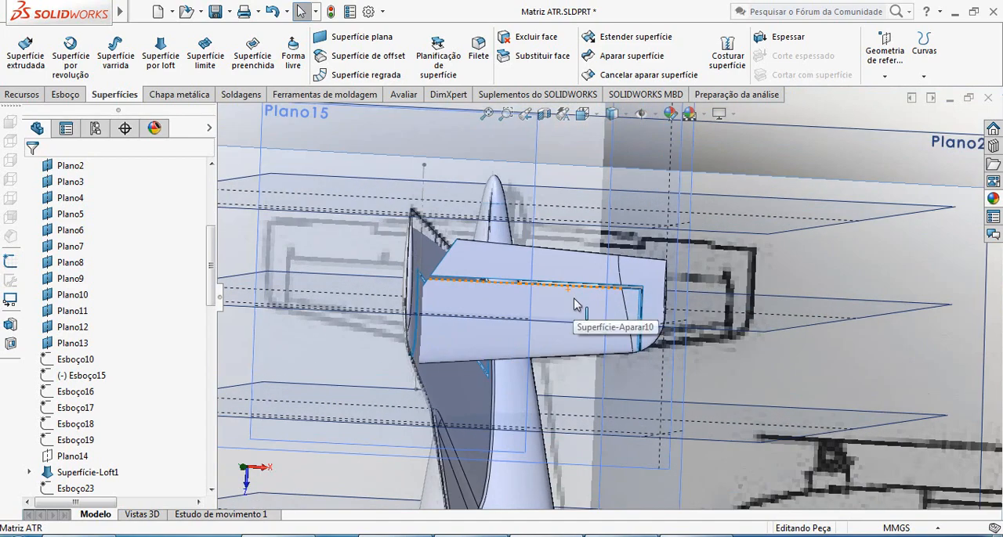
scroll(574, 305, up, 5)
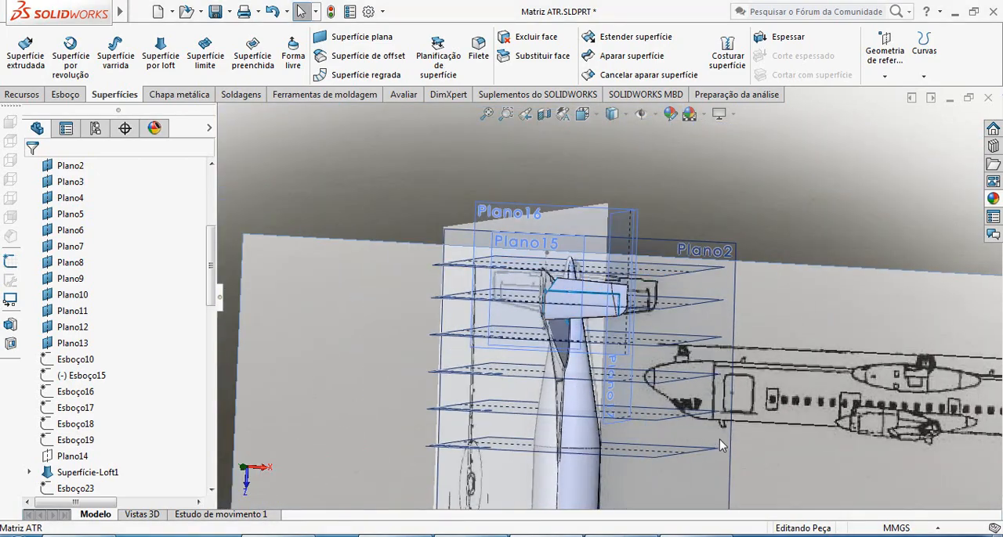
middle_drag(618, 404, 692, 328)
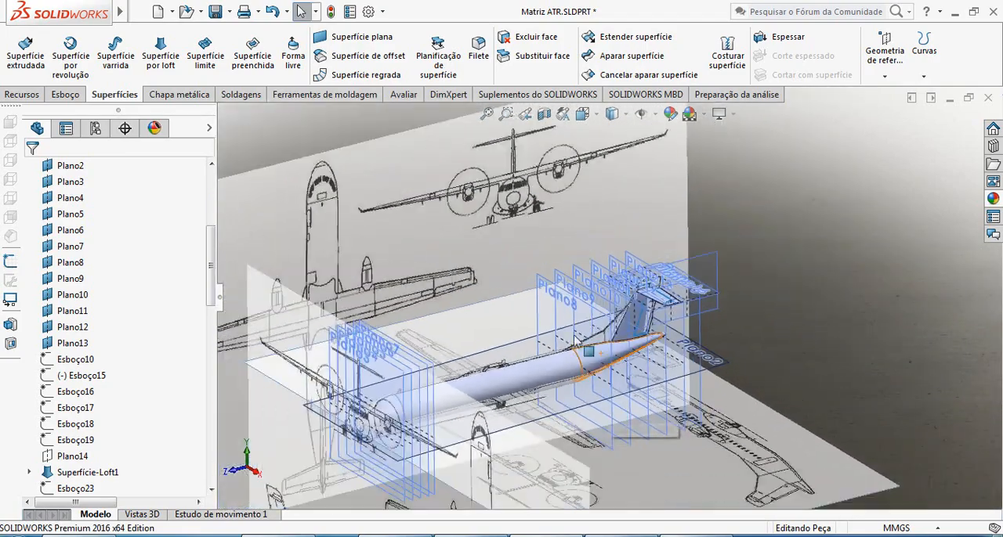
scroll(692, 328, down, 5)
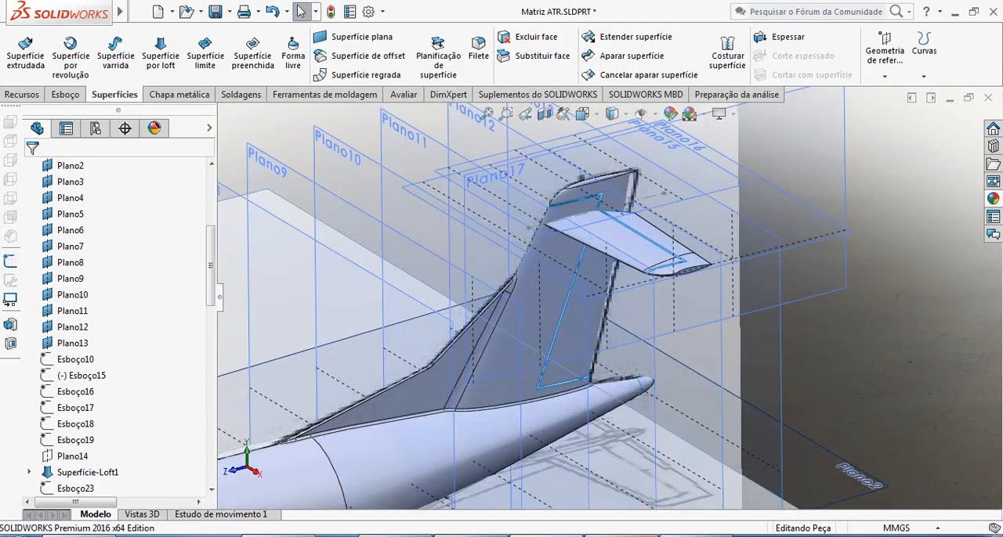
click(546, 536)
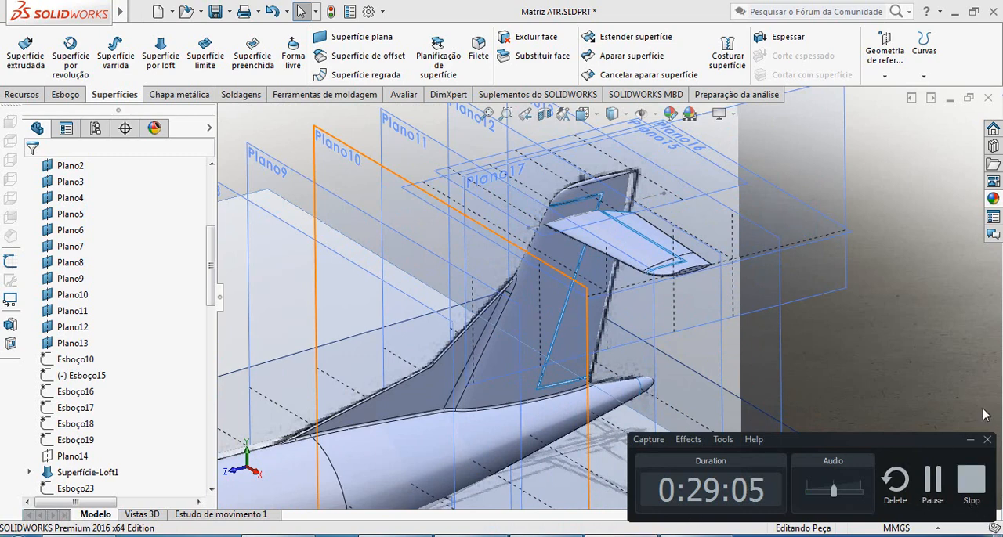
click(970, 441)
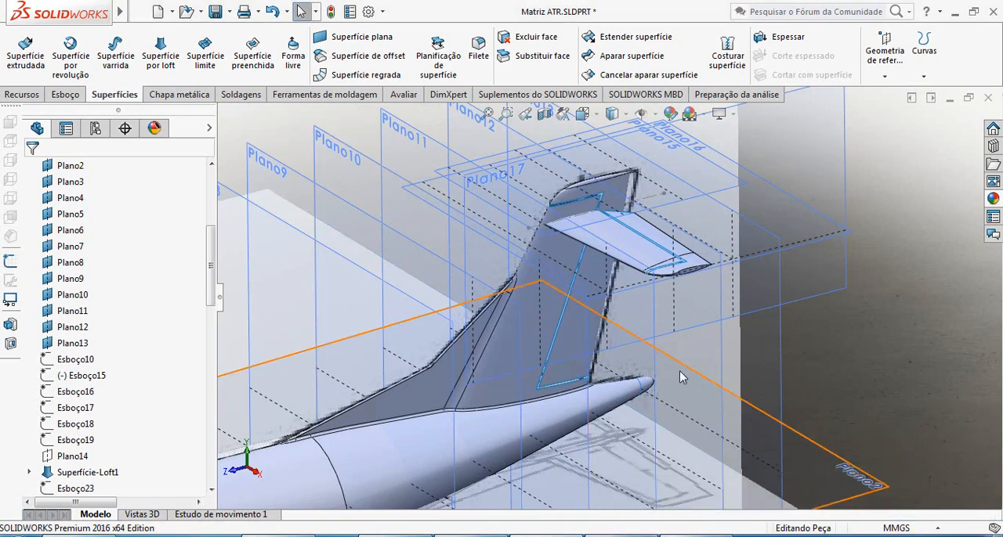
Inspect the control-surface gaps on the fin and horizontal stabilizer up close, and compare the whole fuselage and tail with the reference drawings.
scroll(667, 249, down, 2)
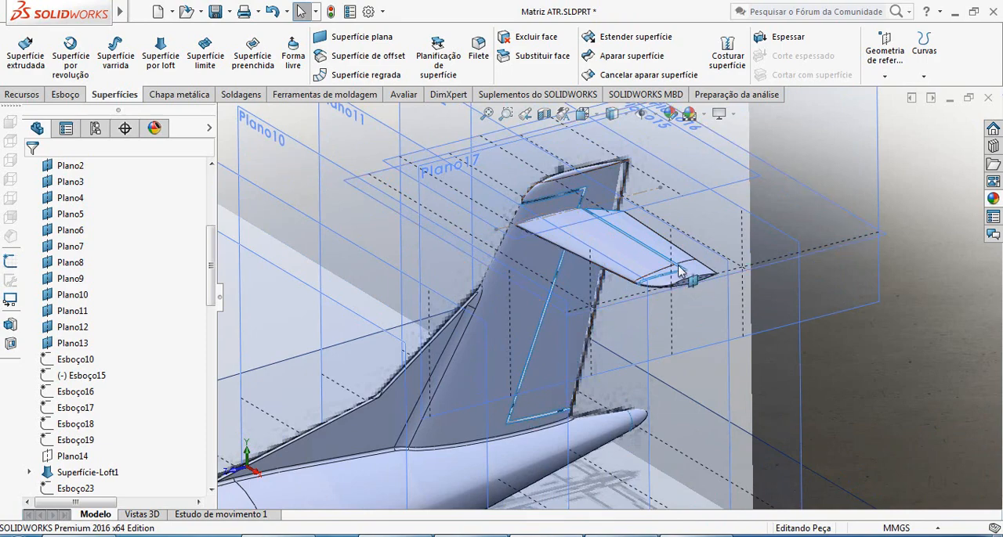
scroll(680, 271, down, 3)
scroll(608, 304, up, 3)
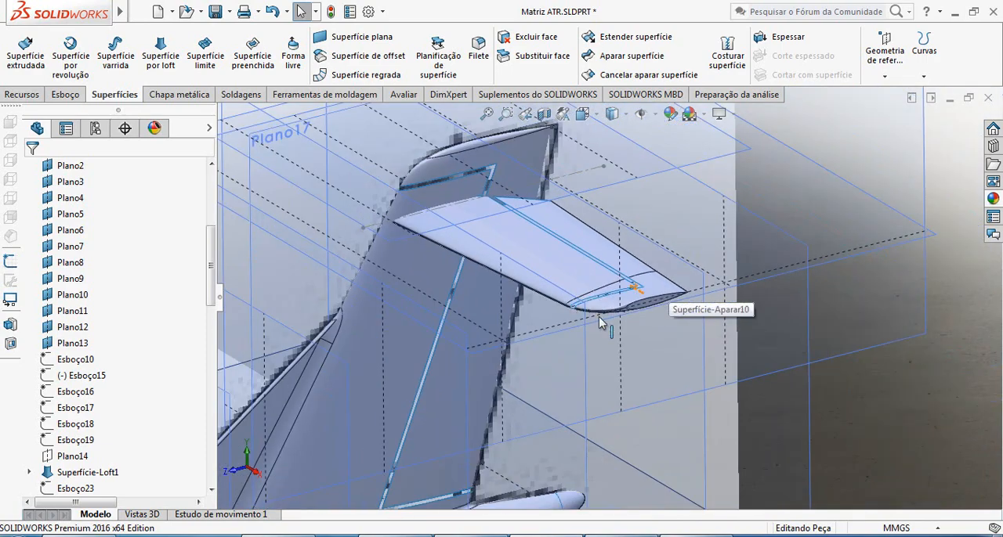
scroll(512, 269, up, 3)
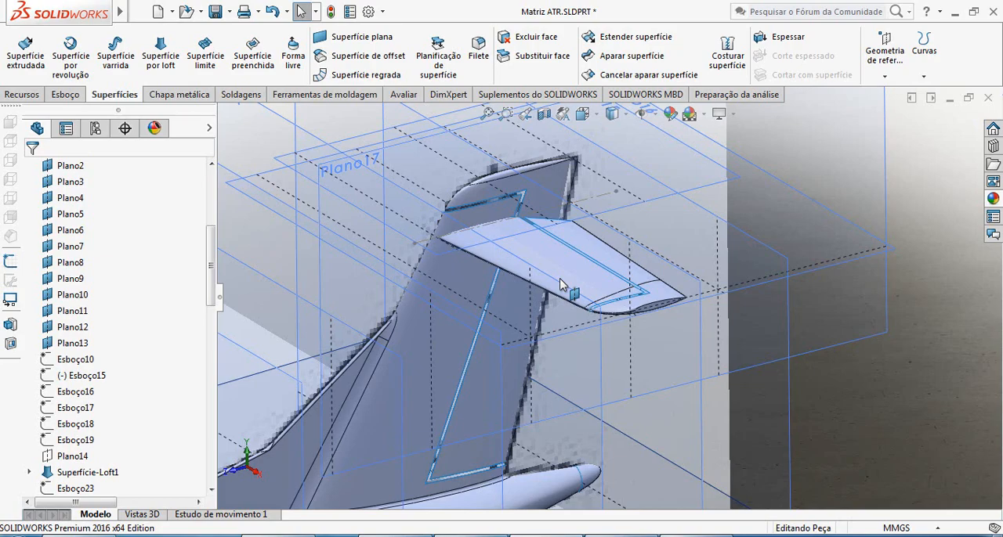
scroll(595, 311, up, 6)
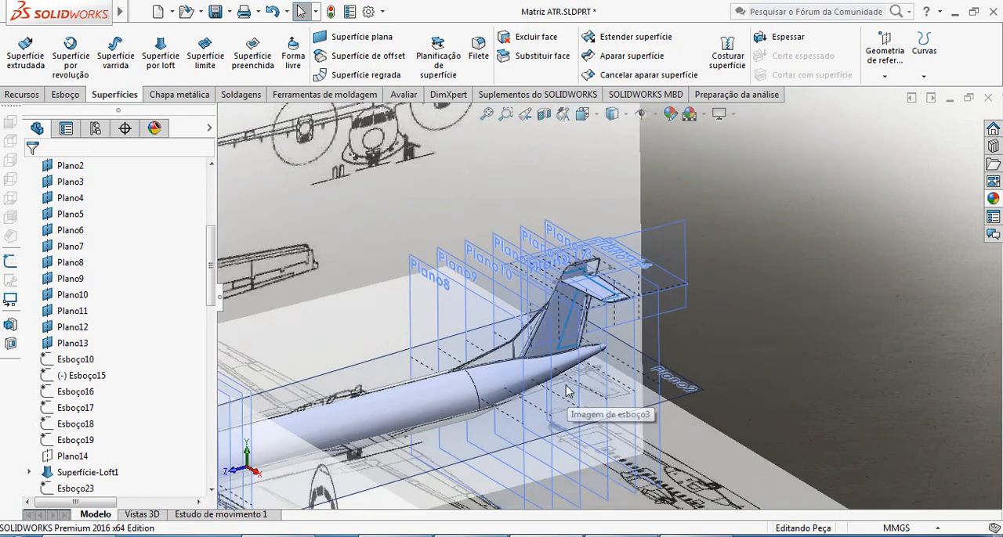
scroll(554, 360, down, 6)
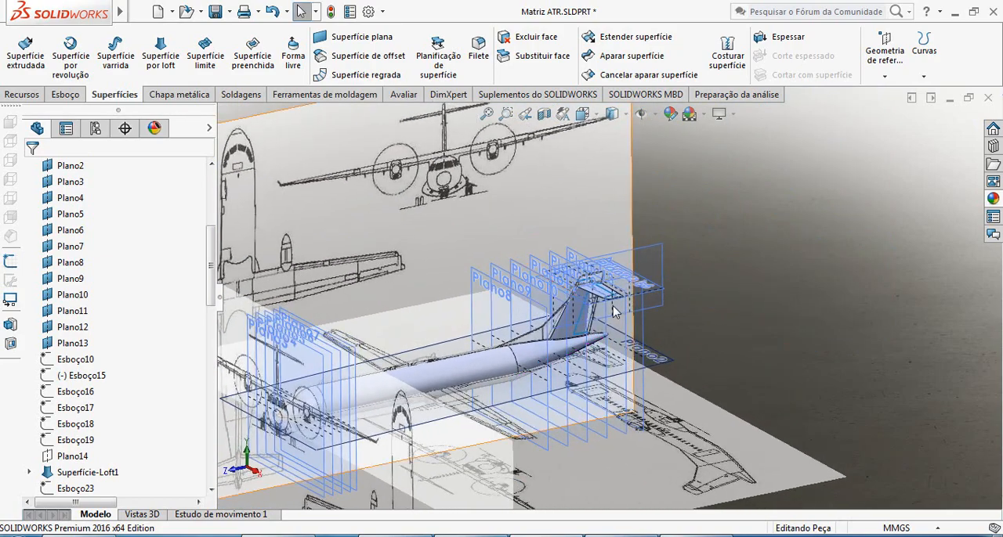
scroll(601, 293, down, 2)
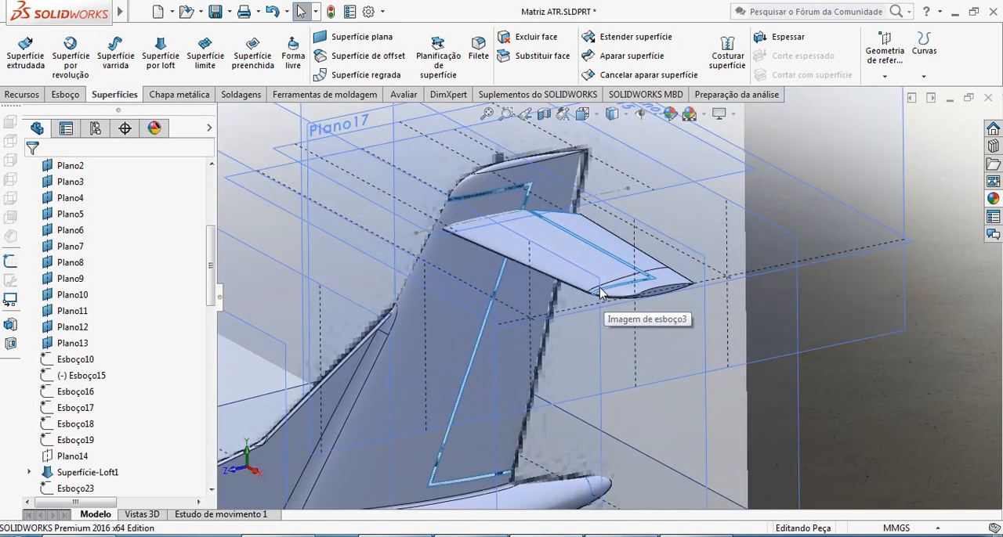